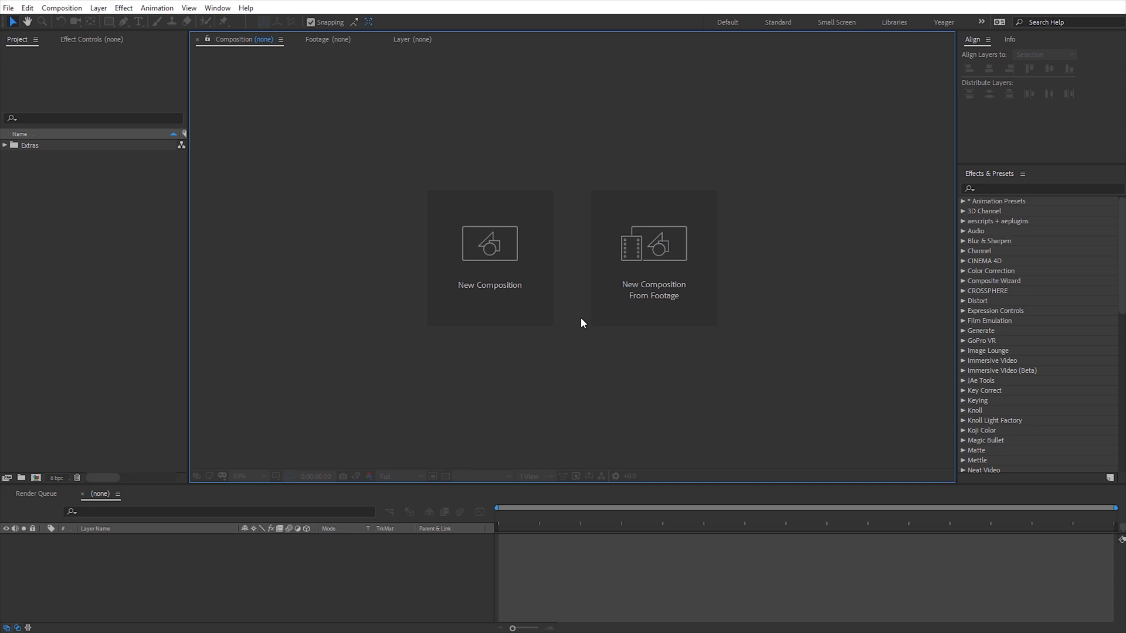
Step: Create a new composition named Main Scene using the HDTV 1080 24 preset
click(519, 276)
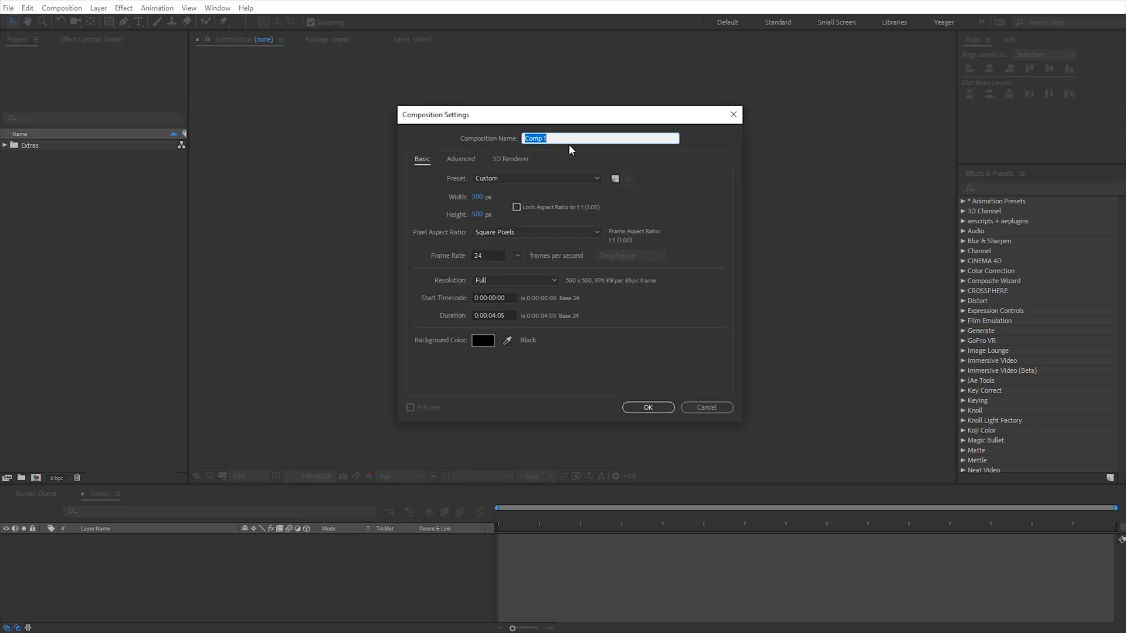
text(Main Scene)
click(557, 177)
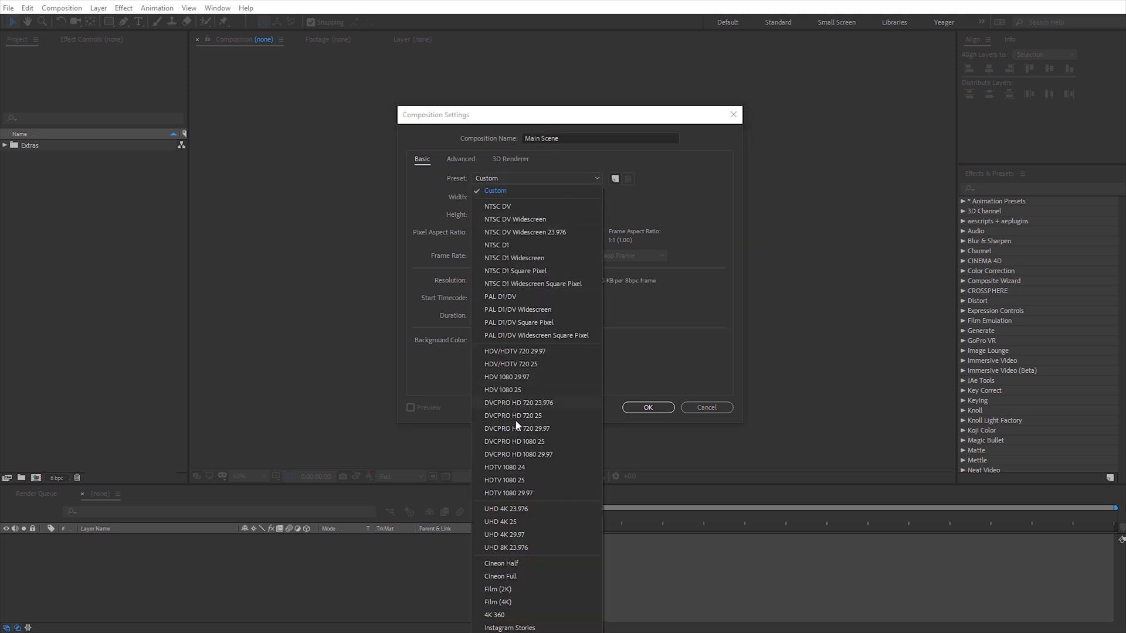
click(536, 467)
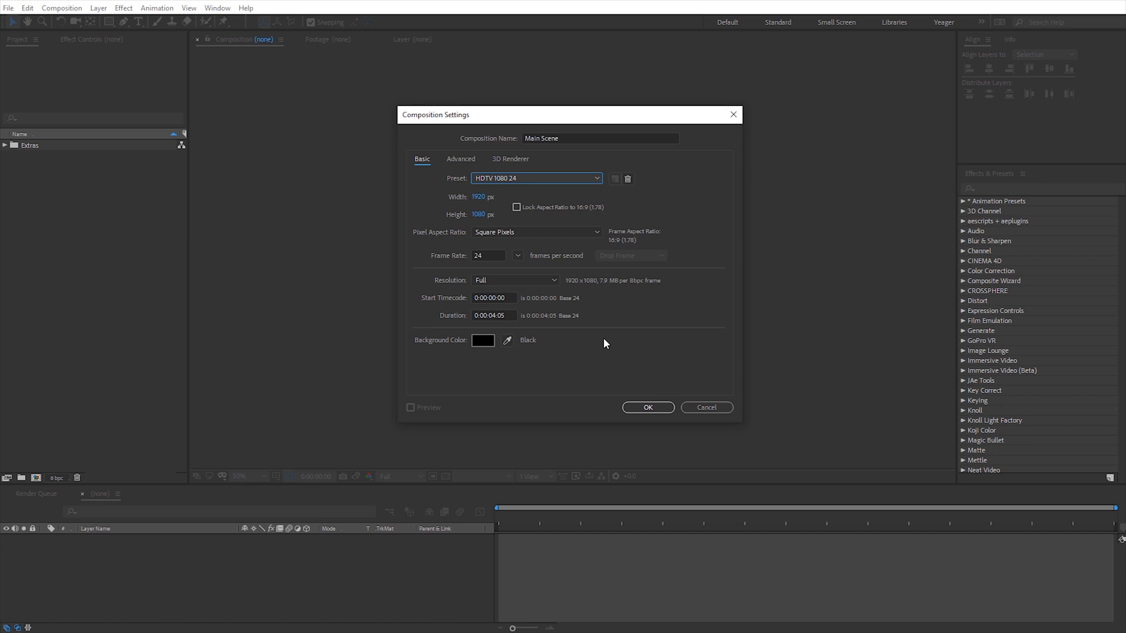
click(651, 406)
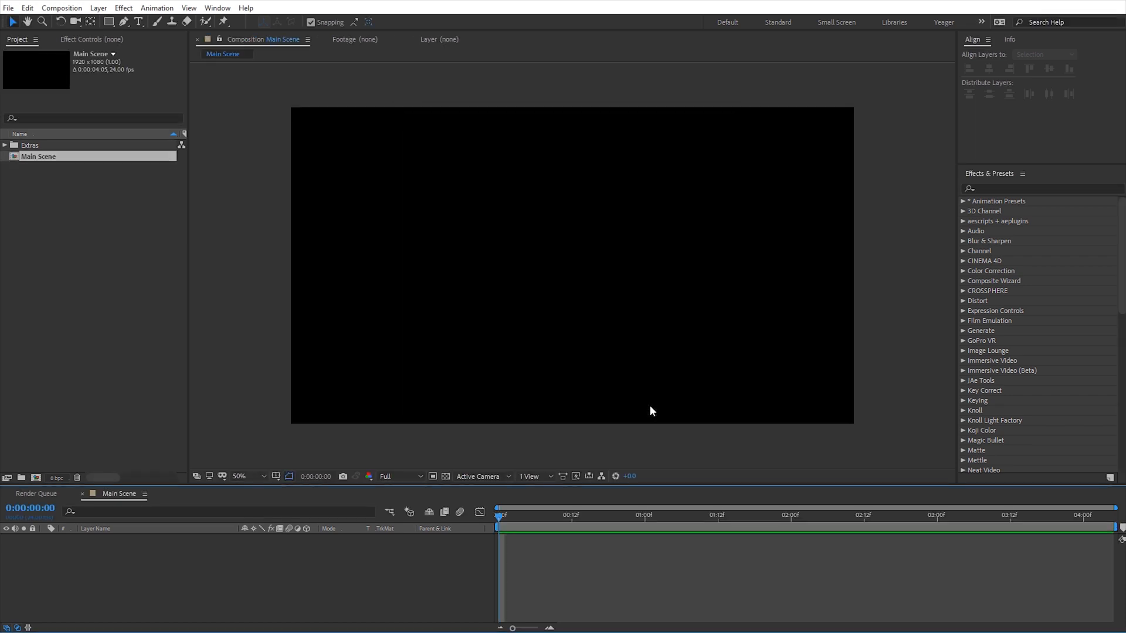
Step: Create a black solid named Floor at 1080 x 1080 px and show the composition's transparency grid
right_click(246, 261)
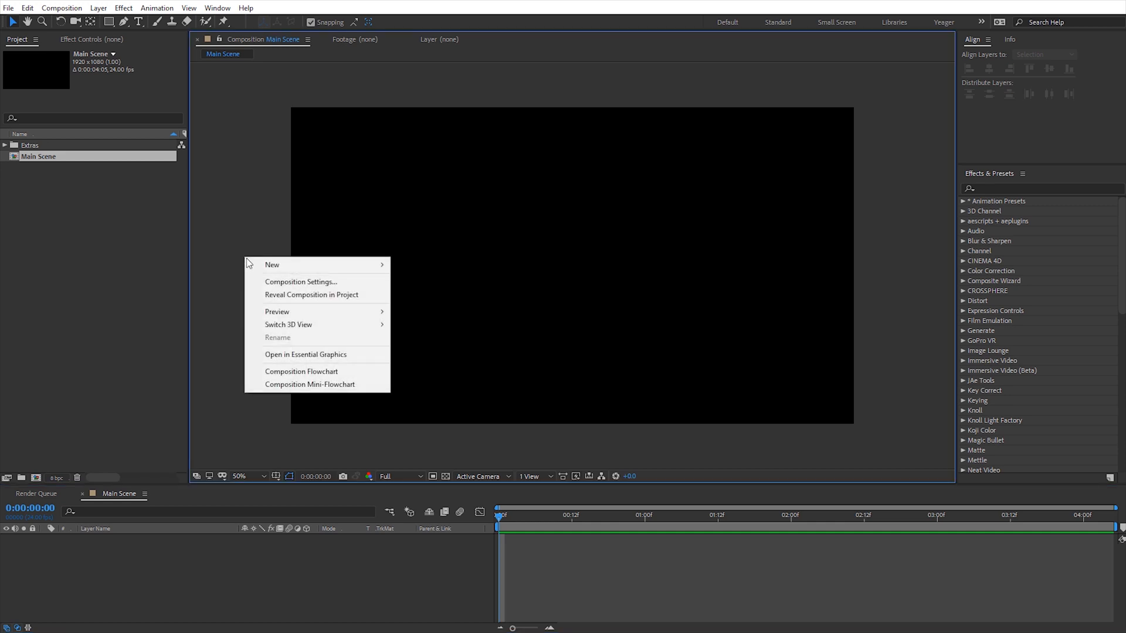
mouse_move(273, 266)
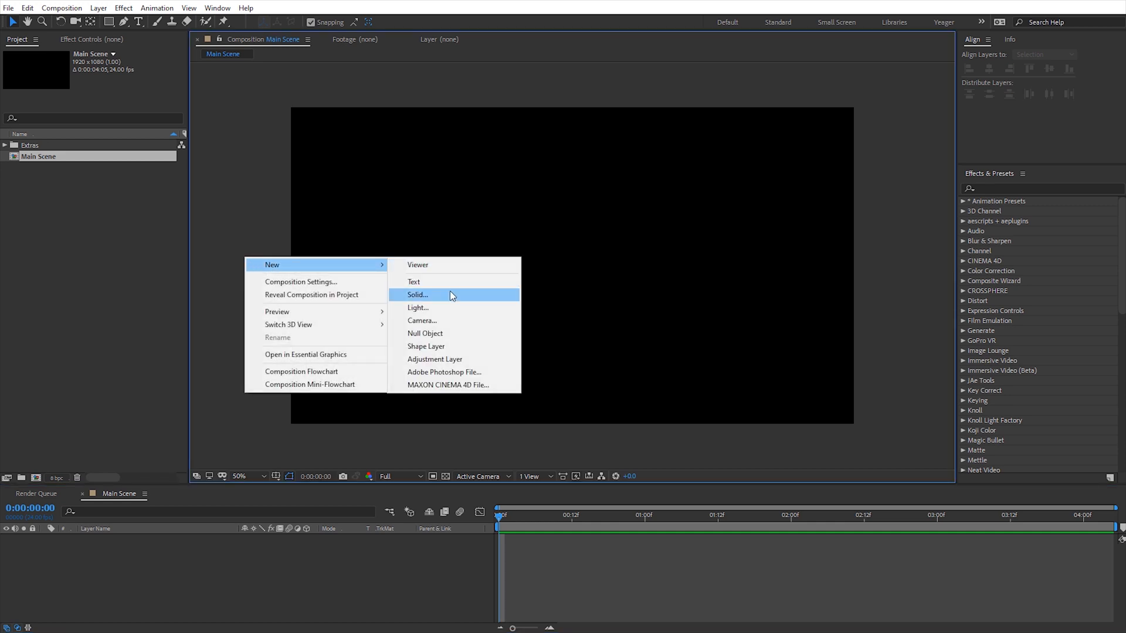
click(449, 291)
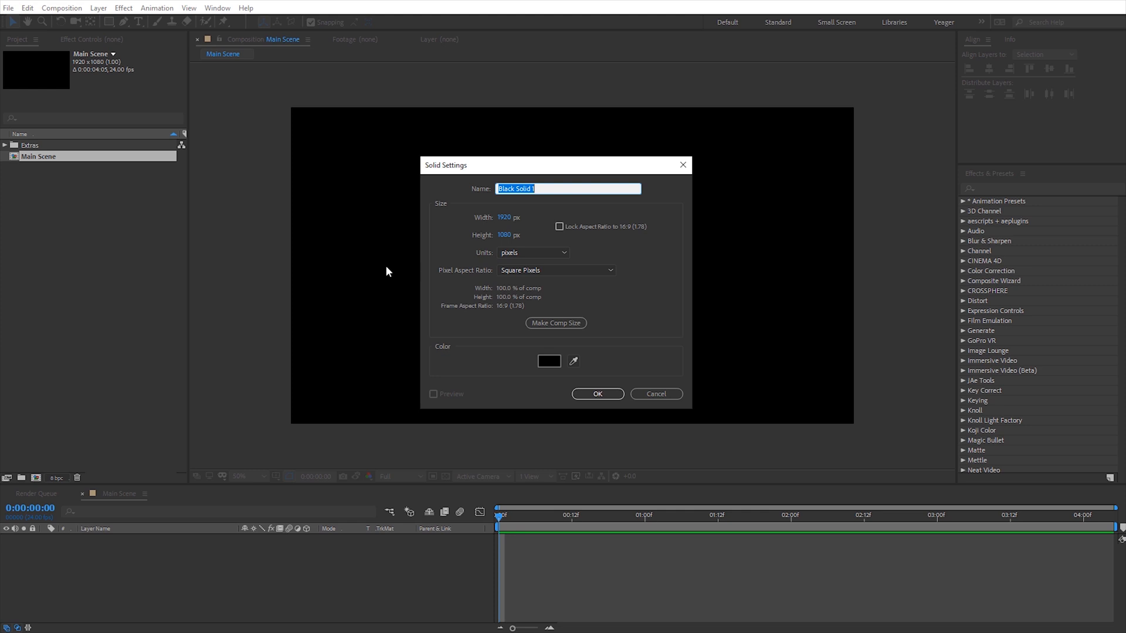
text(Floor)
click(504, 217)
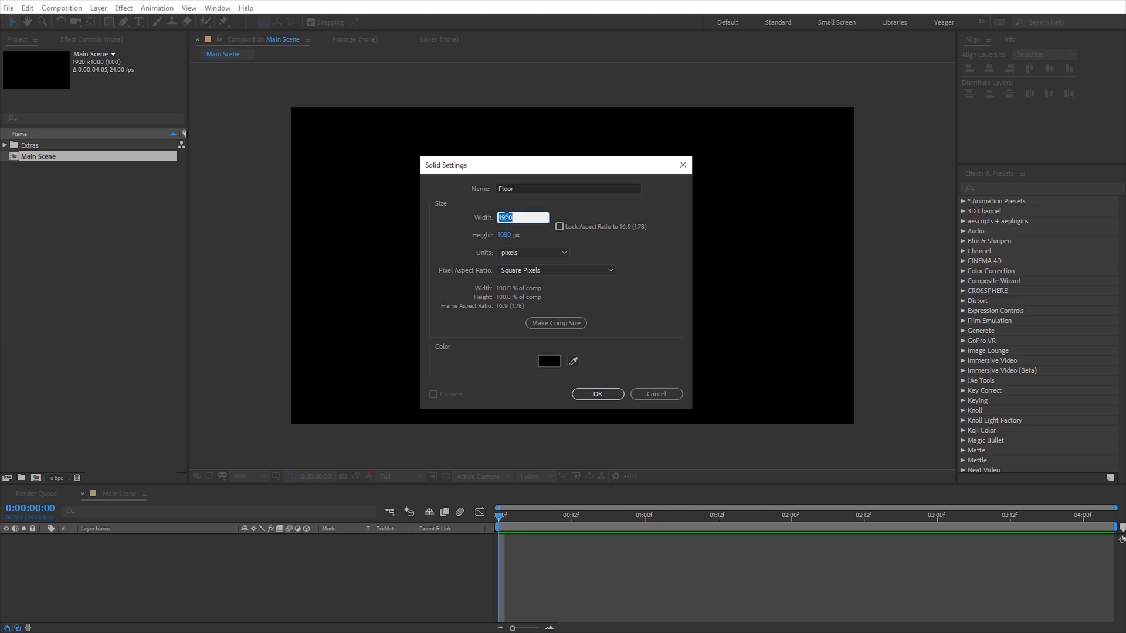
text(1080)
click(606, 398)
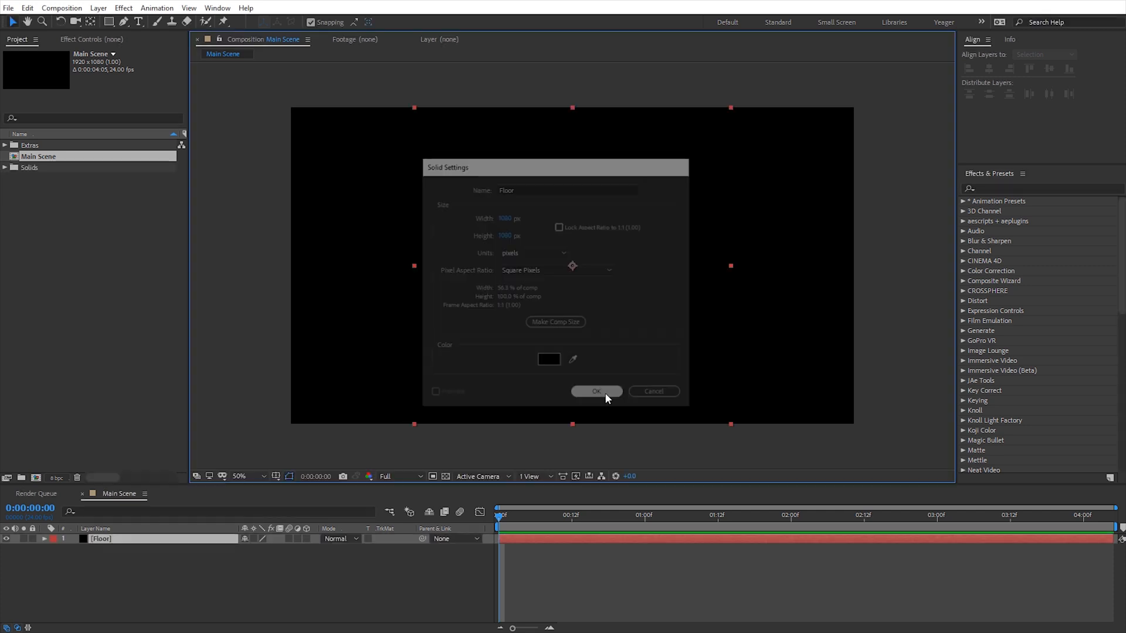
click(446, 476)
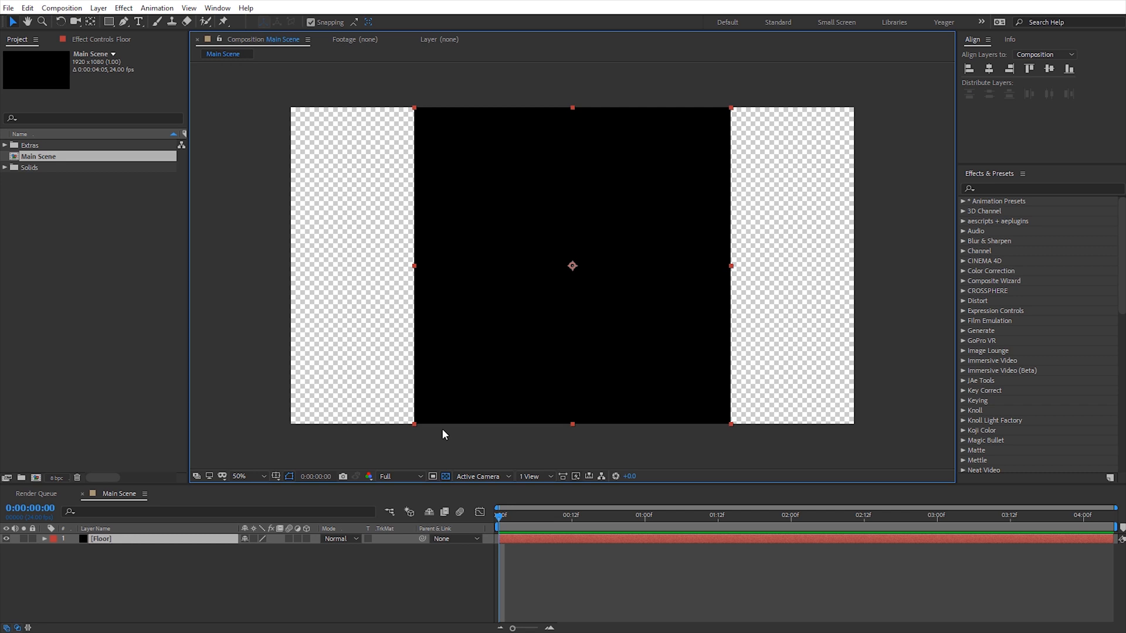
Step: Make the Floor layer 3D and rotate it about its X axis until it lies flat, edge-on to the camera
click(307, 539)
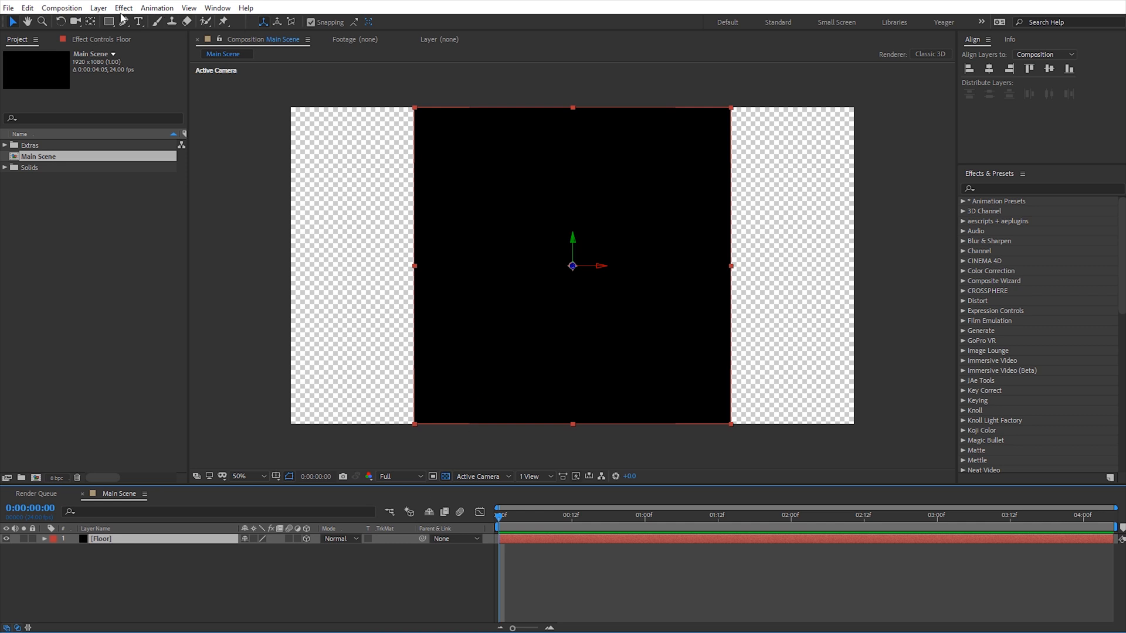
click(61, 22)
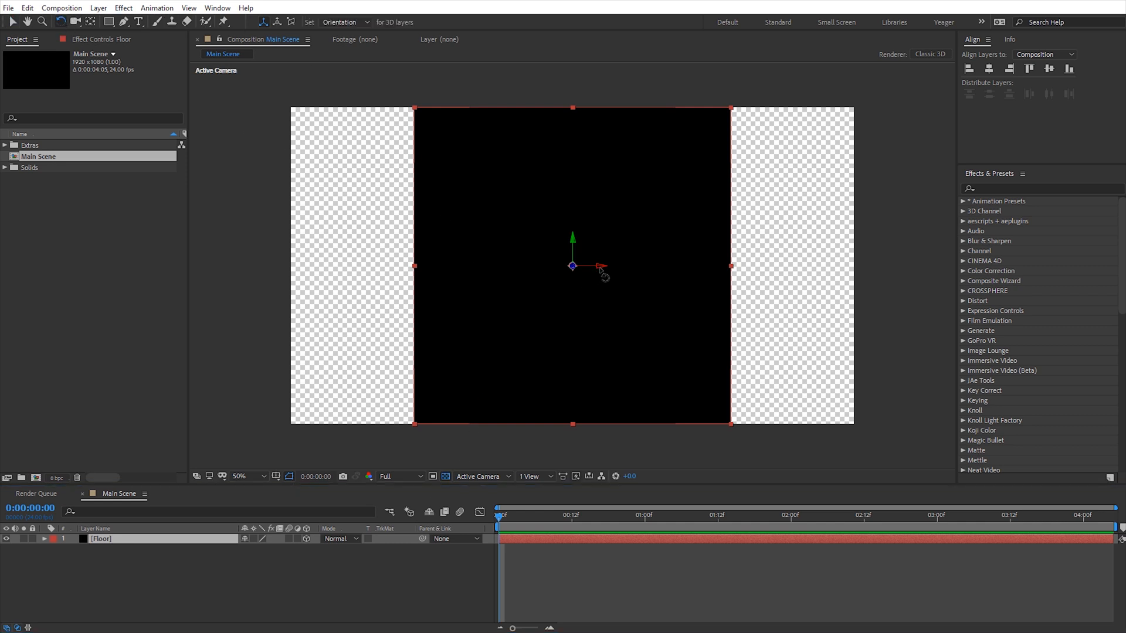
drag(603, 266, 606, 246)
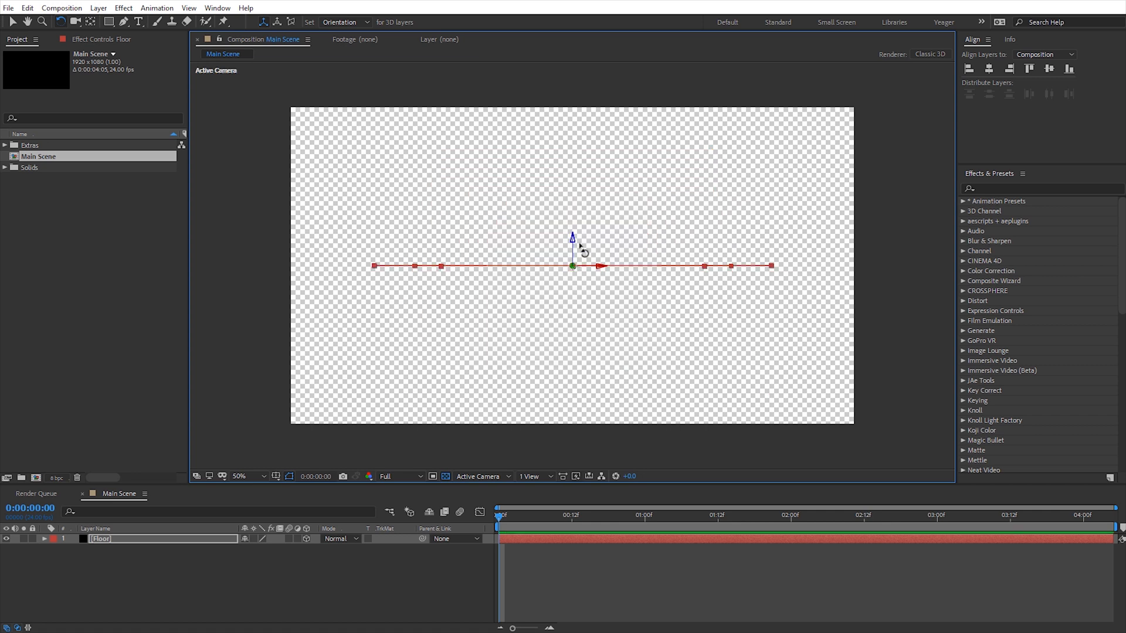
key(v)
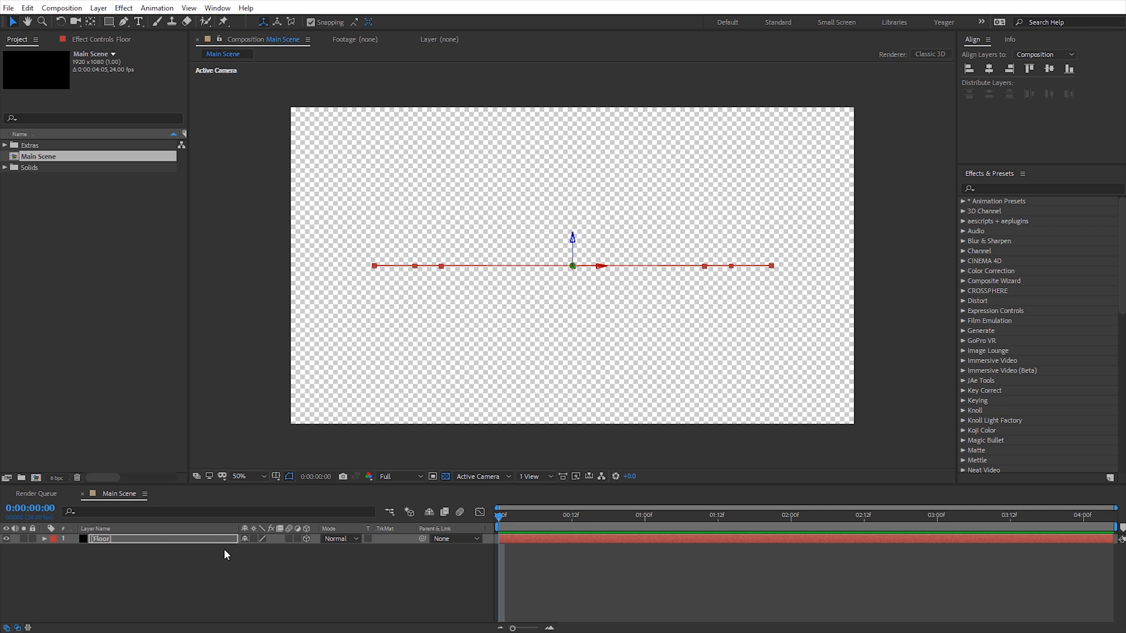
Step: Set the Floor layer's position to 1162 in Y and 4356 in Z
key(p)
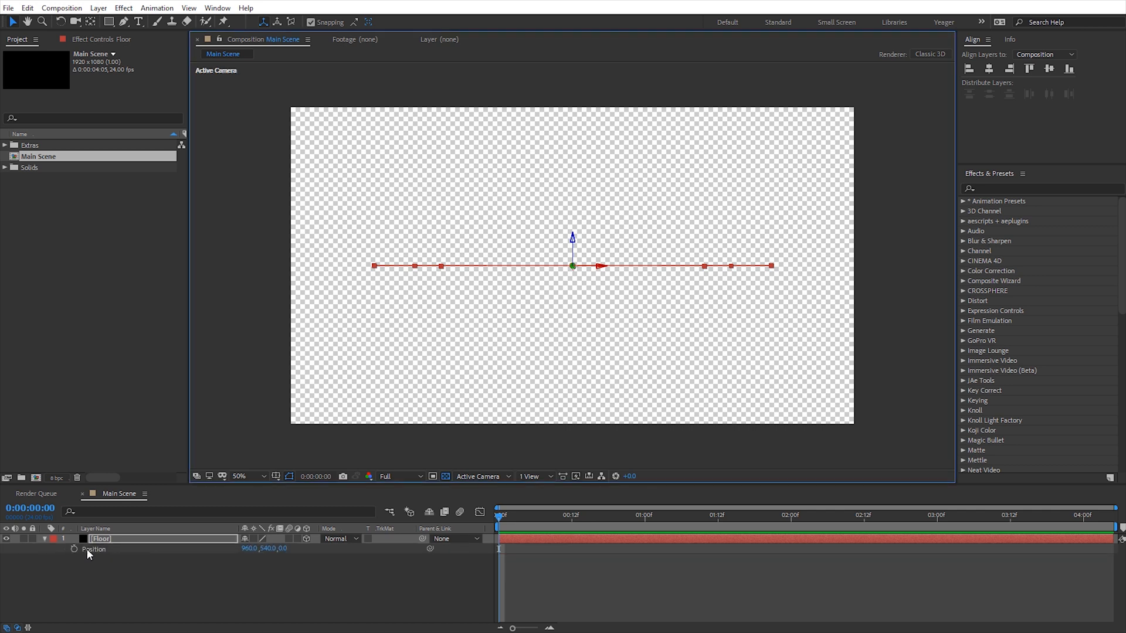
click(263, 551)
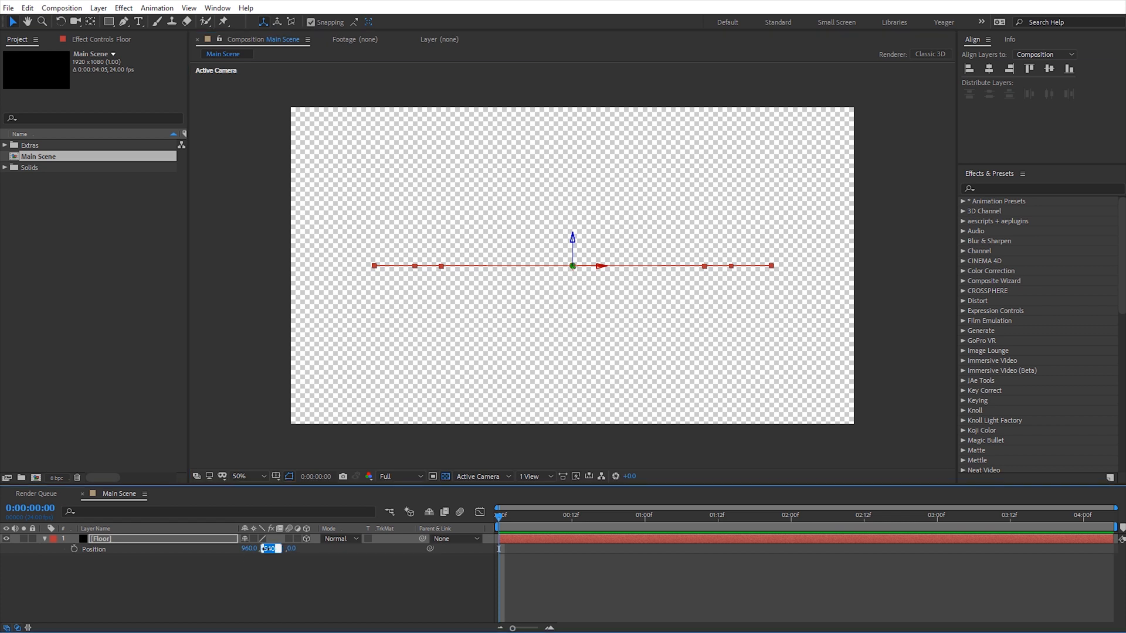
text(462)
click(273, 571)
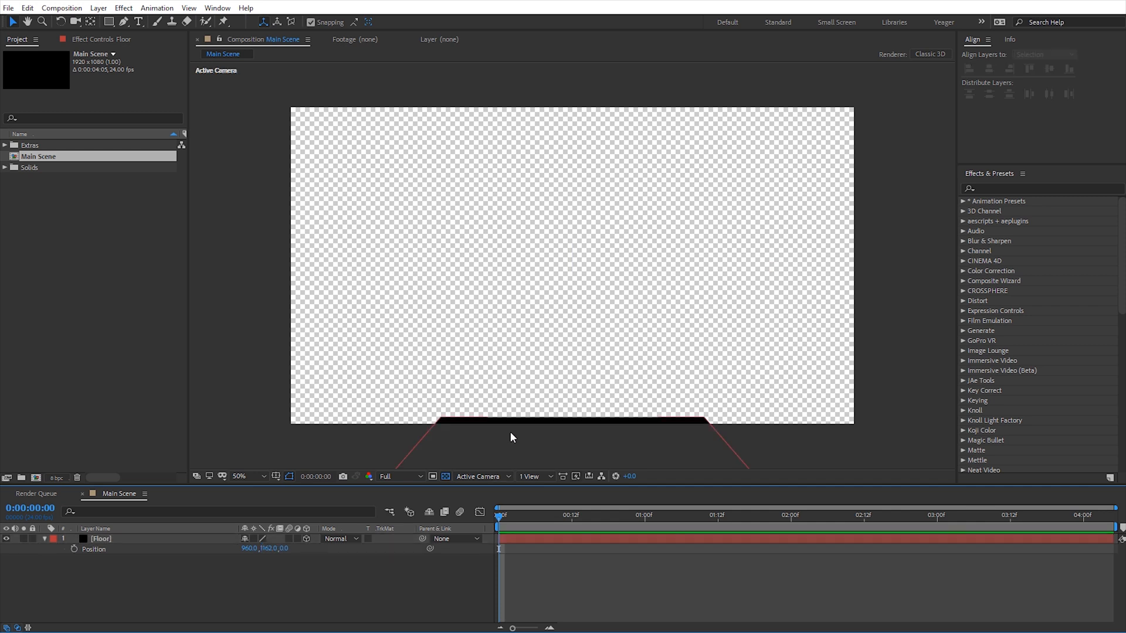
click(285, 549)
text(4356)
key(Return)
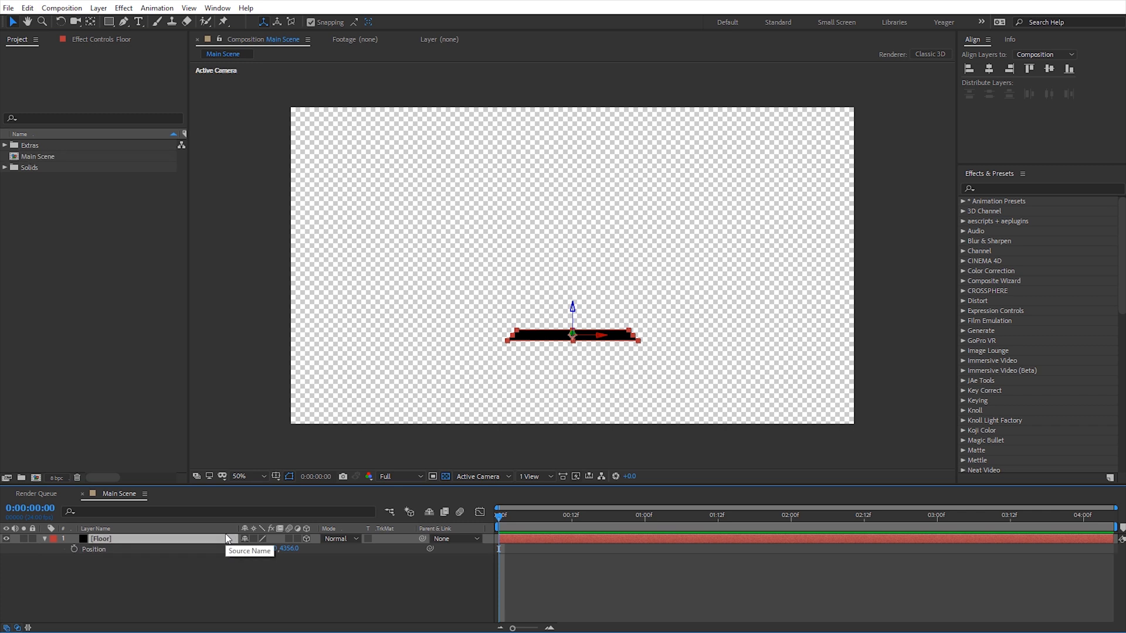
Step: Scale the Floor layer uniformly to 744% so it spans the full width of the frame
key(s)
drag(293, 549, 672, 546)
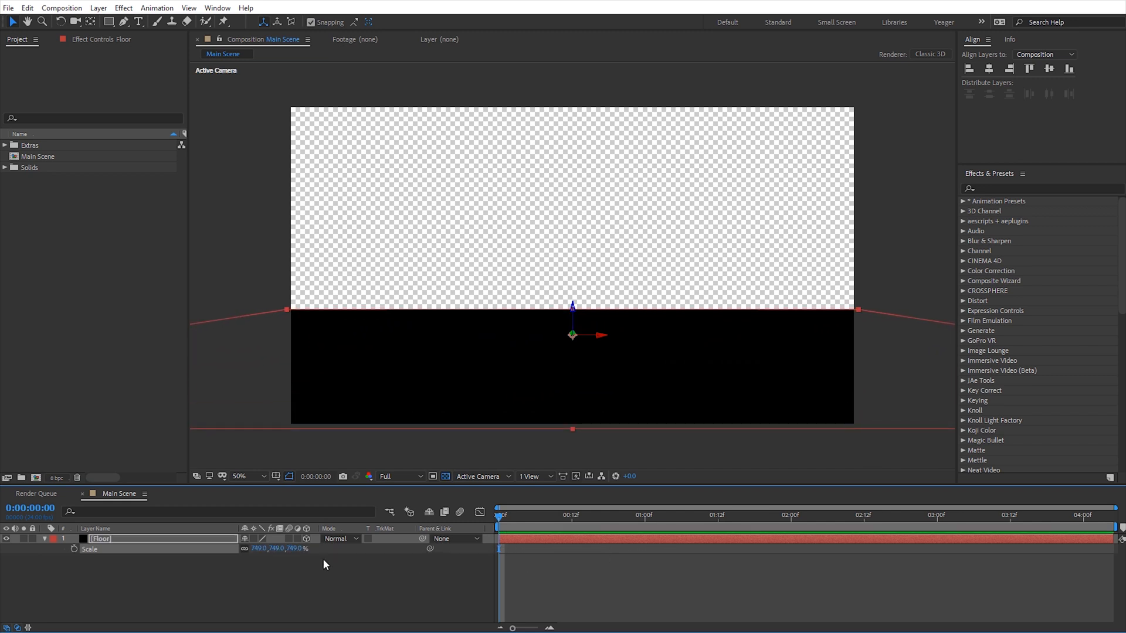
text(44)
key(Return)
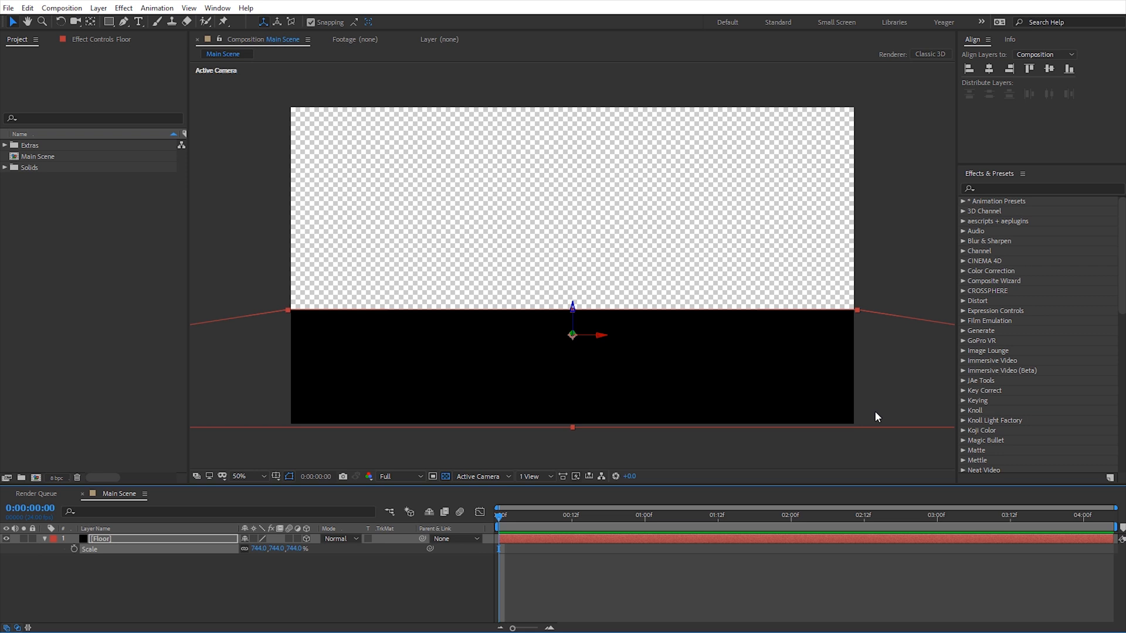
Step: Duplicate the Floor layer and pre-compose the copy as Grid, moving all attributes into the new composition
click(169, 540)
key(ctrl+d)
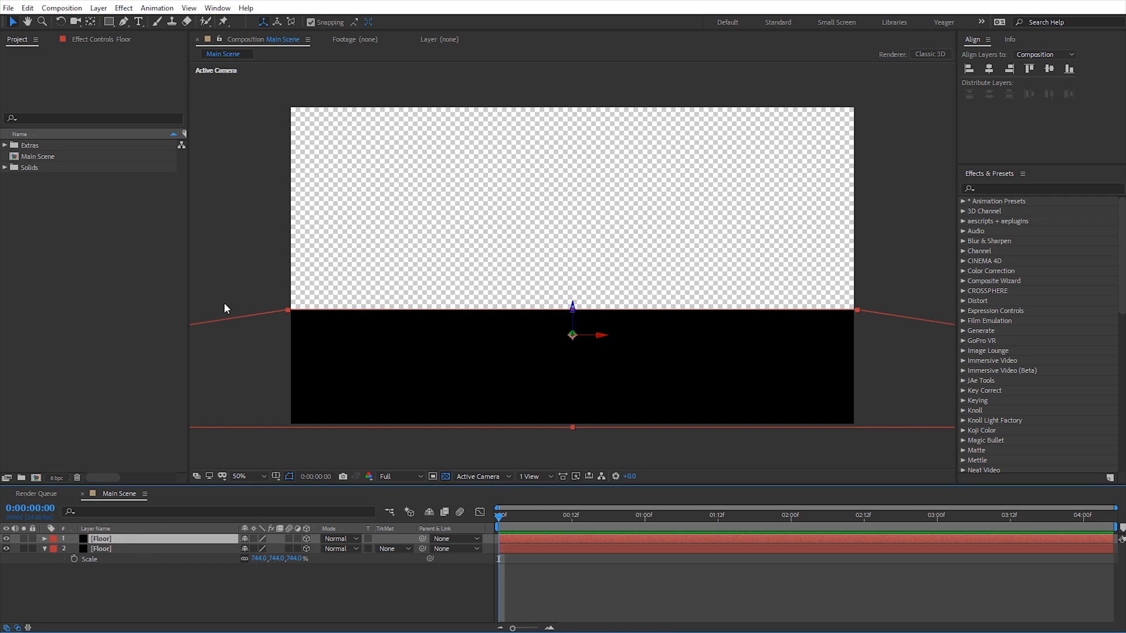
click(98, 8)
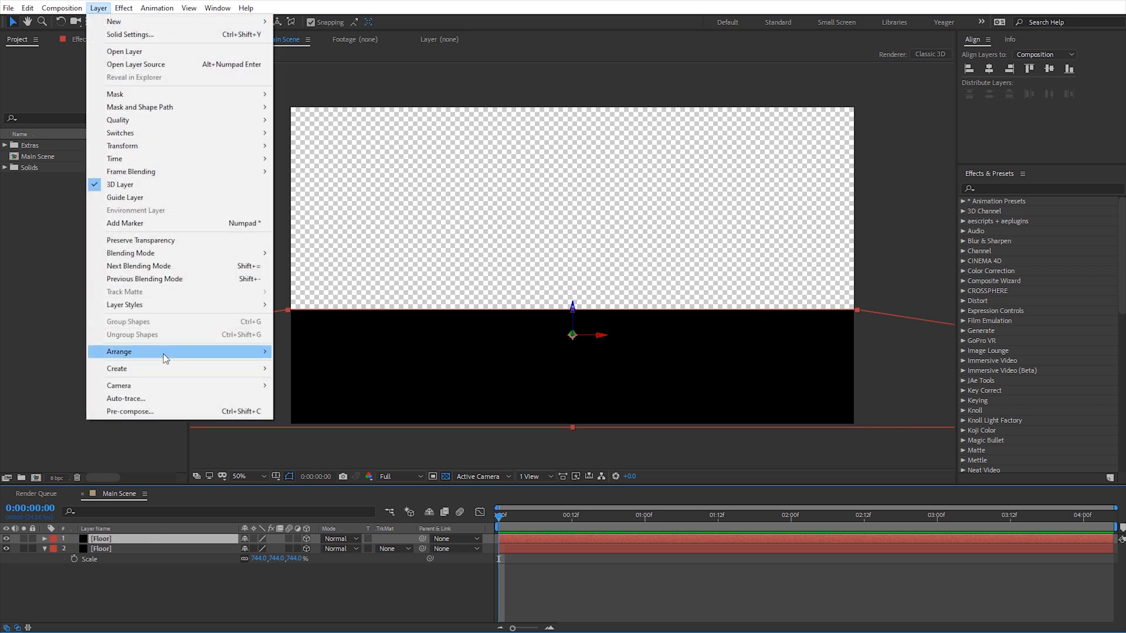
click(158, 416)
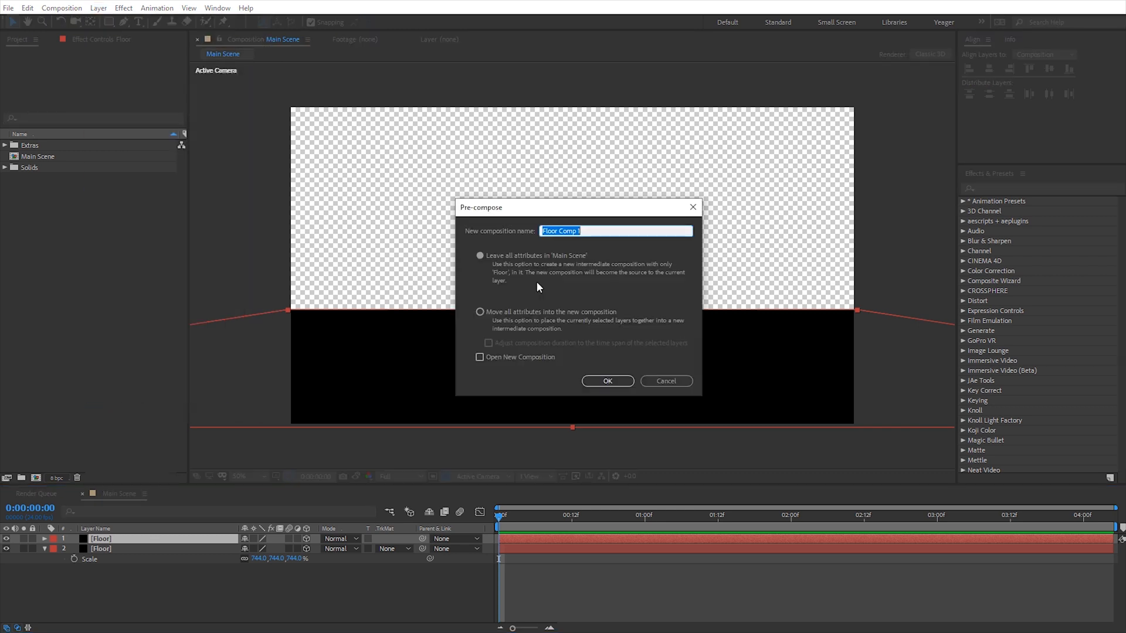
text(Grid)
click(483, 314)
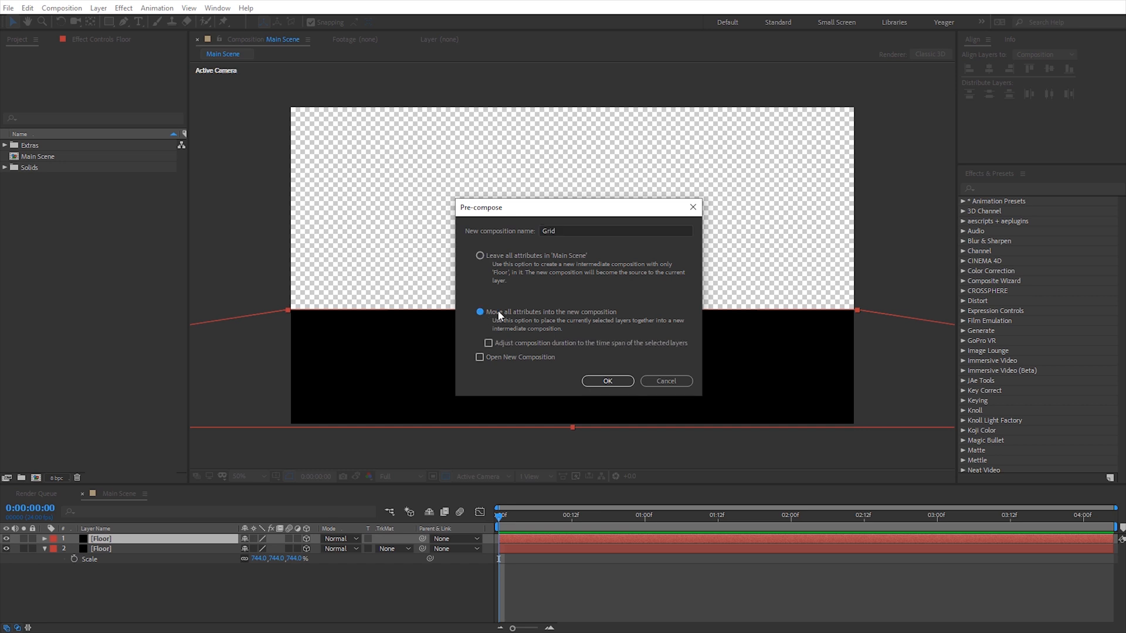
click(625, 384)
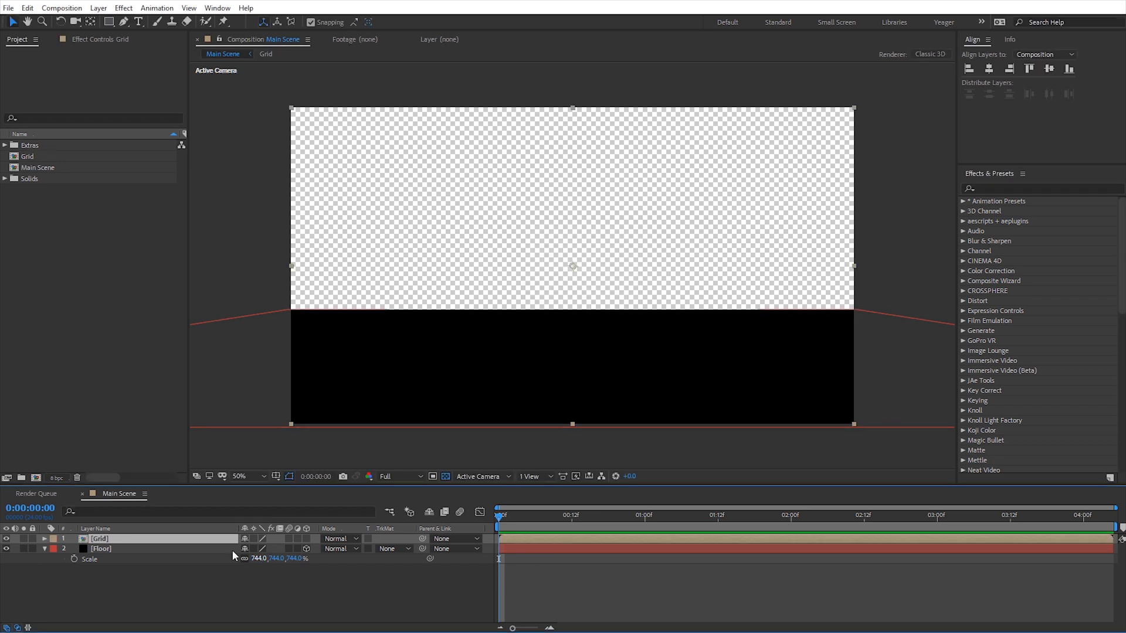
Step: Apply the Grid effect to the Floor layer inside the Grid composition and hide the transparency grid
double_click(204, 539)
click(148, 543)
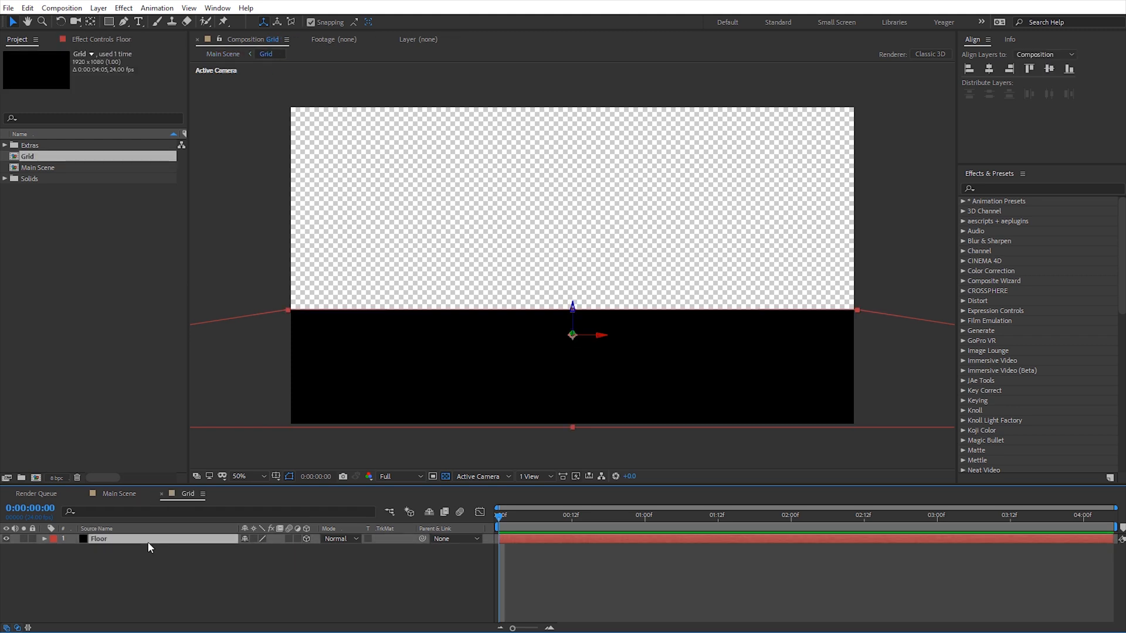
click(123, 8)
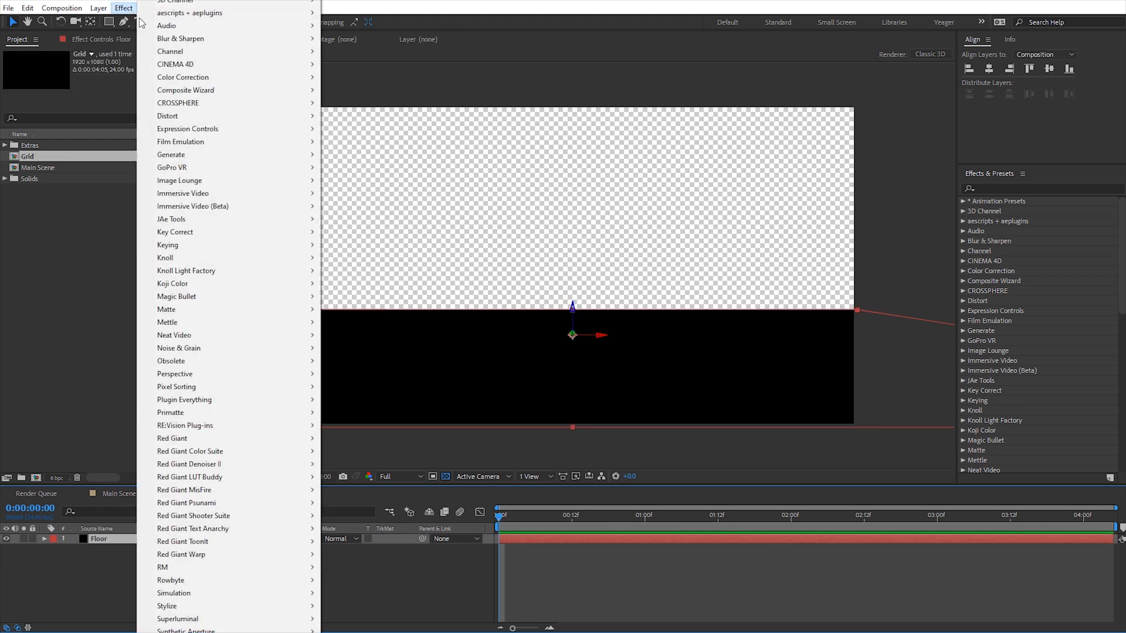
mouse_move(201, 155)
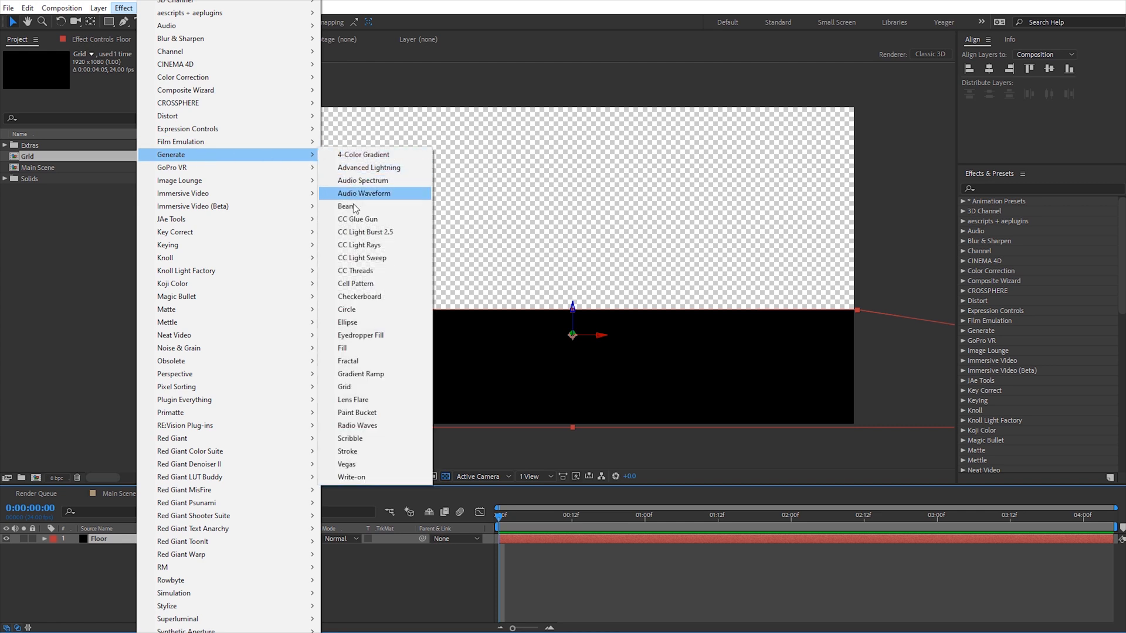
click(345, 387)
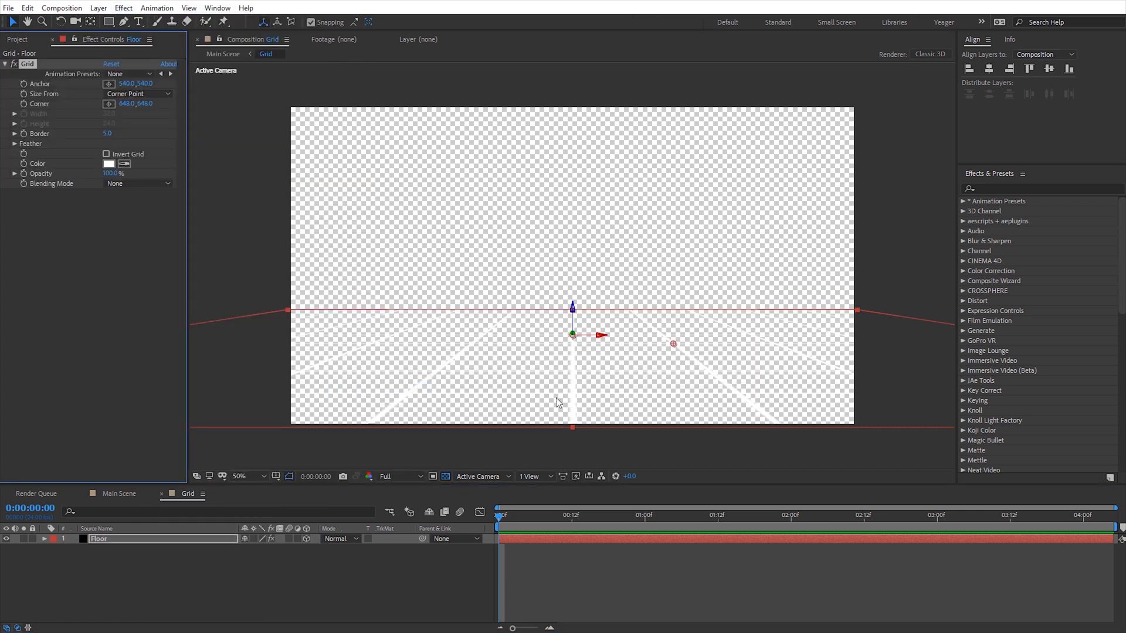
click(445, 477)
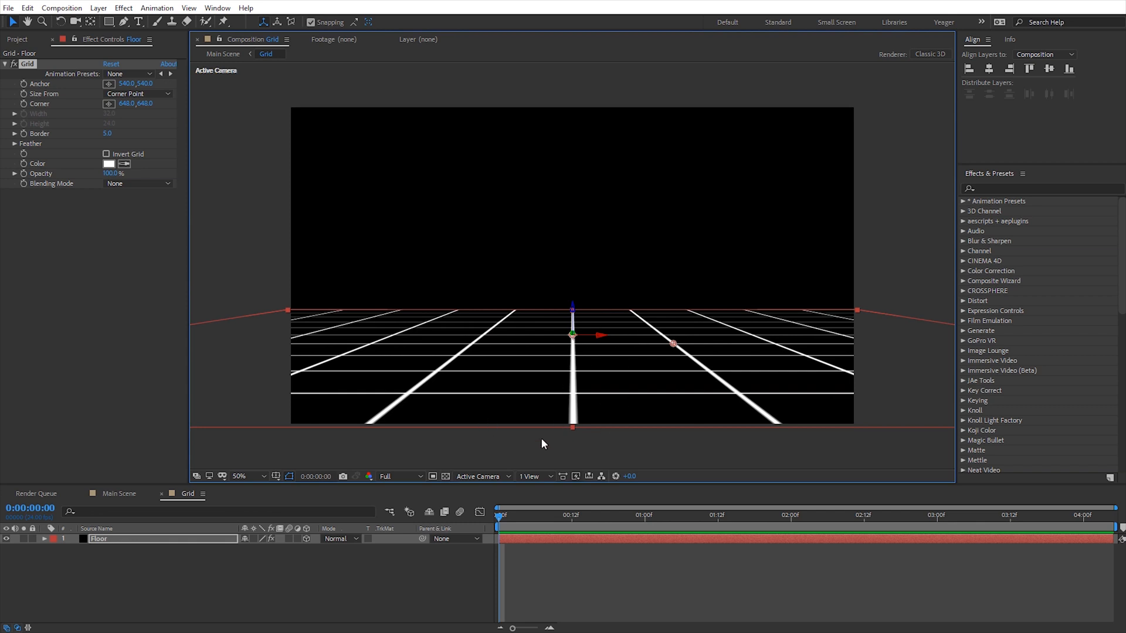
Step: Add the Offset effect to the Floor layer in the Grid composition and try out its Shift Center To value
click(222, 537)
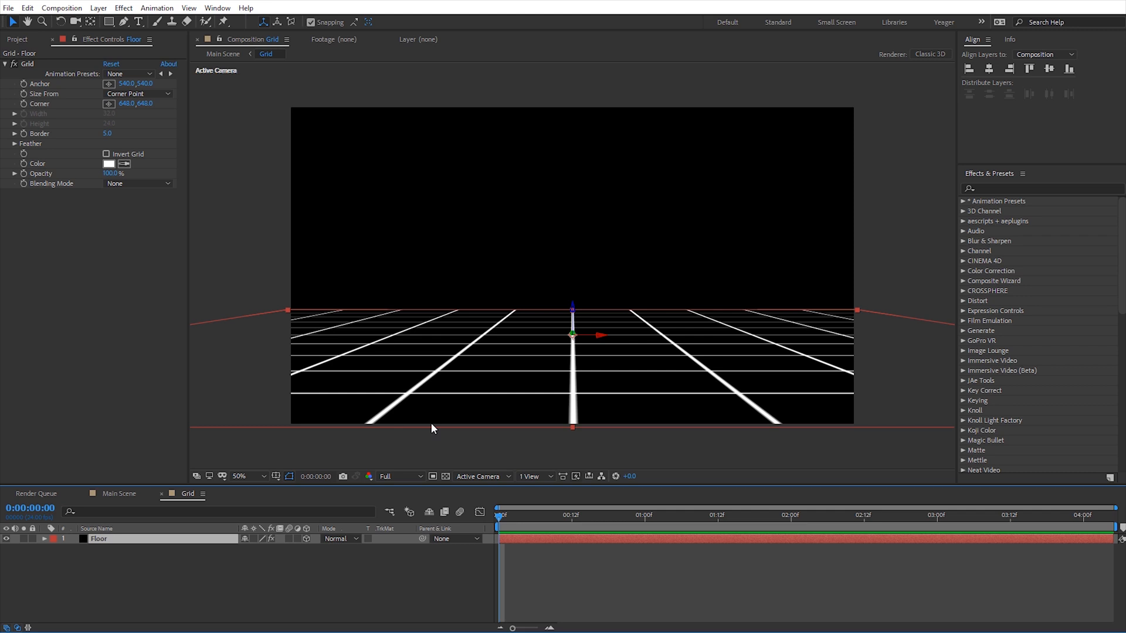
click(124, 8)
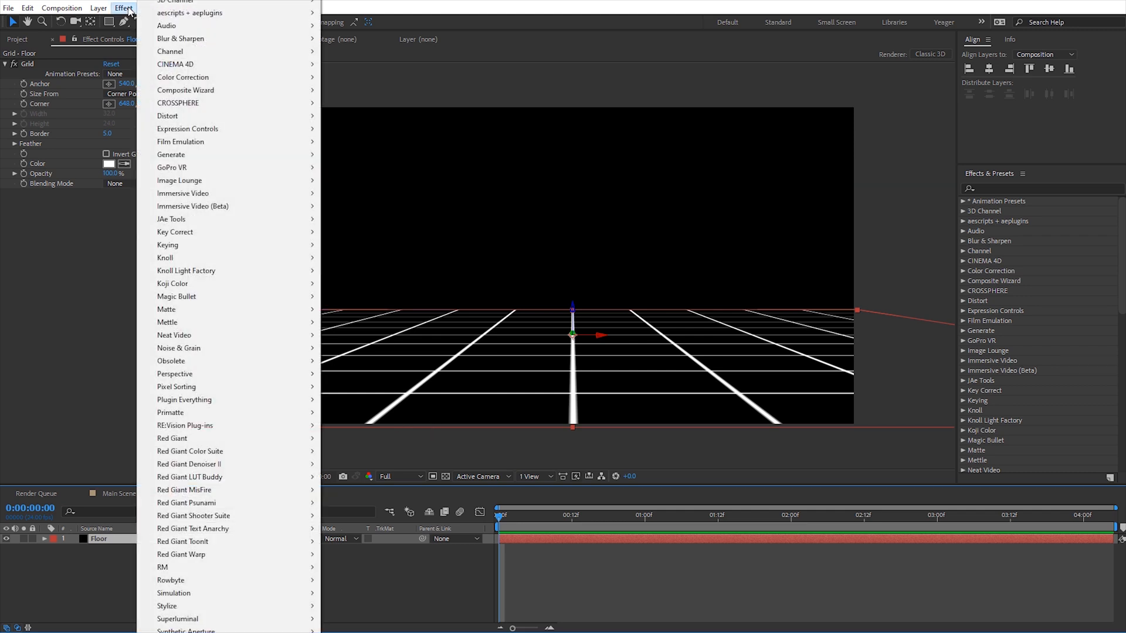
mouse_move(187, 115)
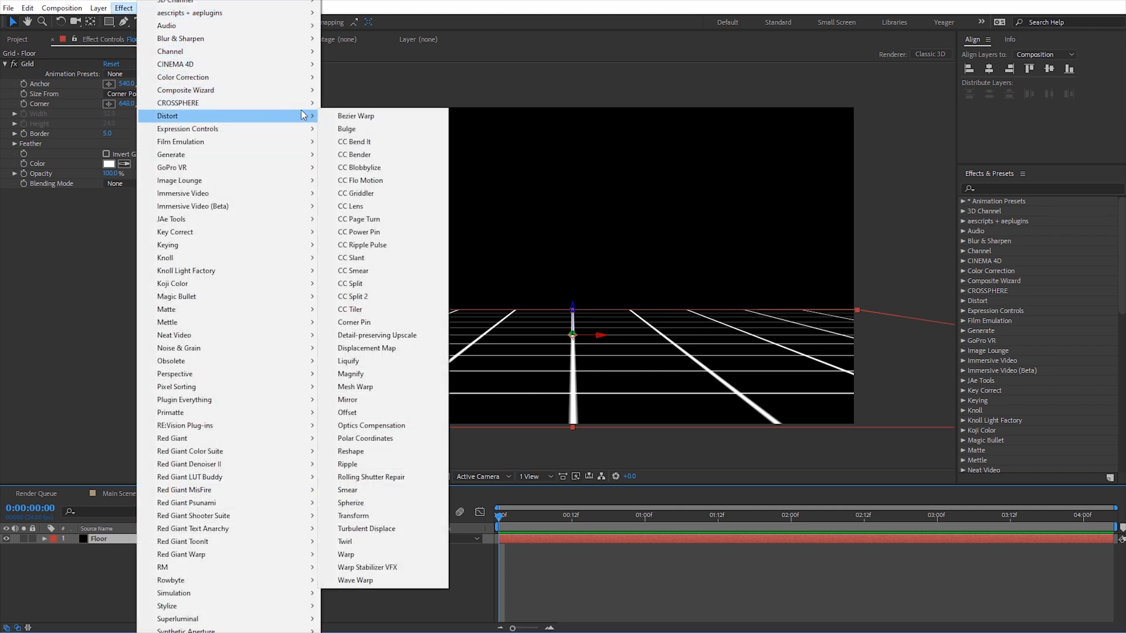
click(361, 411)
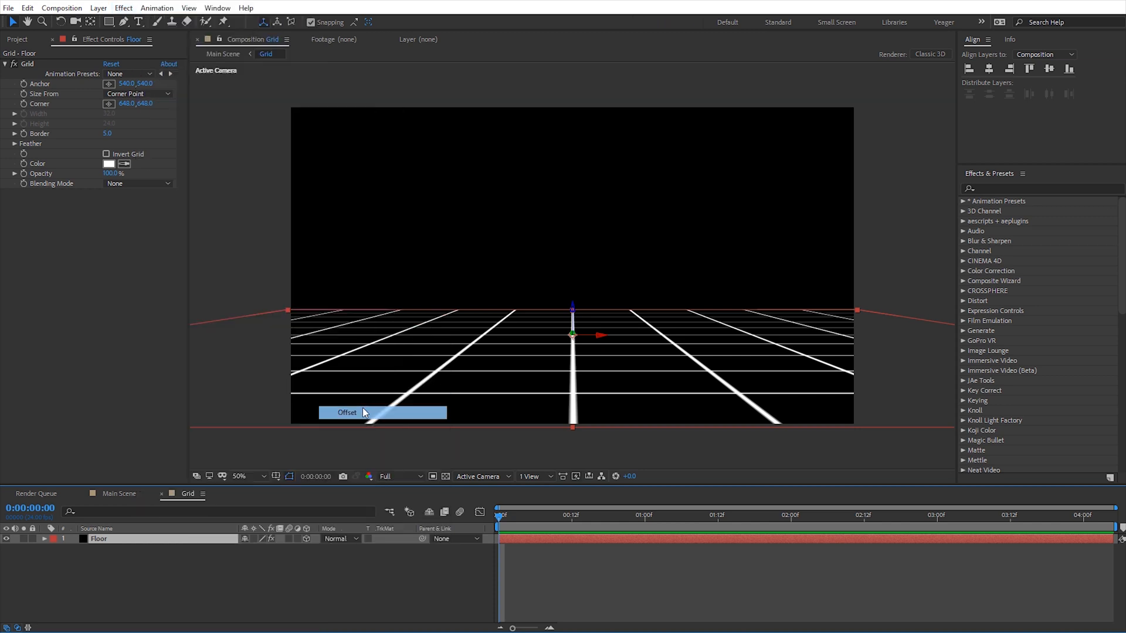
drag(150, 215, 197, 238)
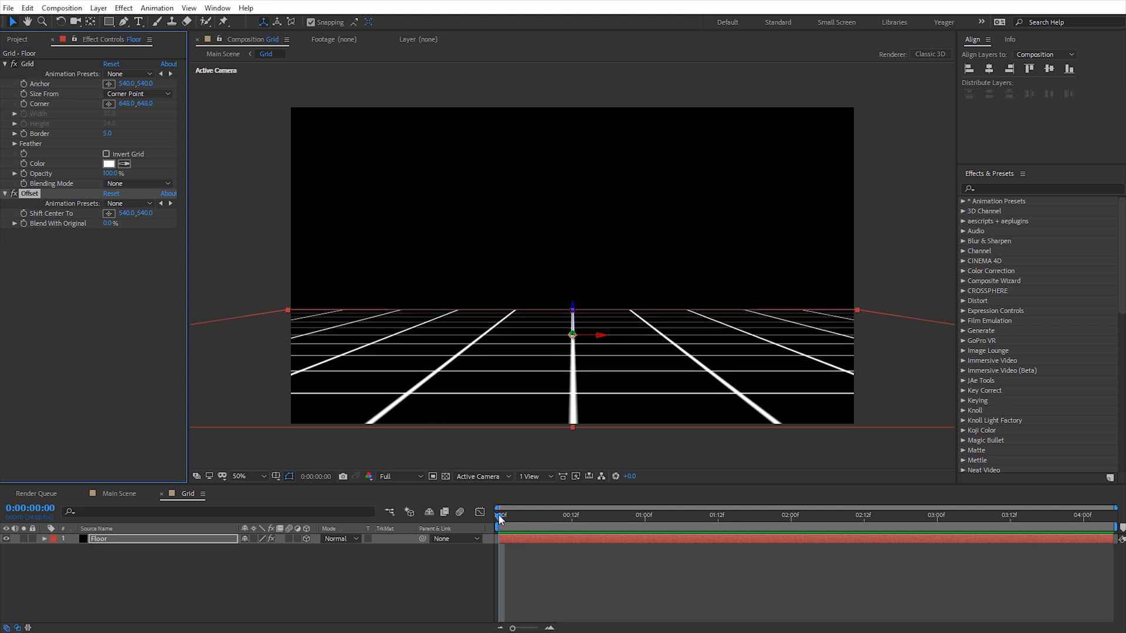
Step: Keyframe the Offset effect's Shift Center To from the first frame to 540, 2160 at 0:00:04:00, and end the work area there
mouse_move(498, 517)
mouse_down()
mouse_move(508, 518)
mouse_move(493, 520)
mouse_up()
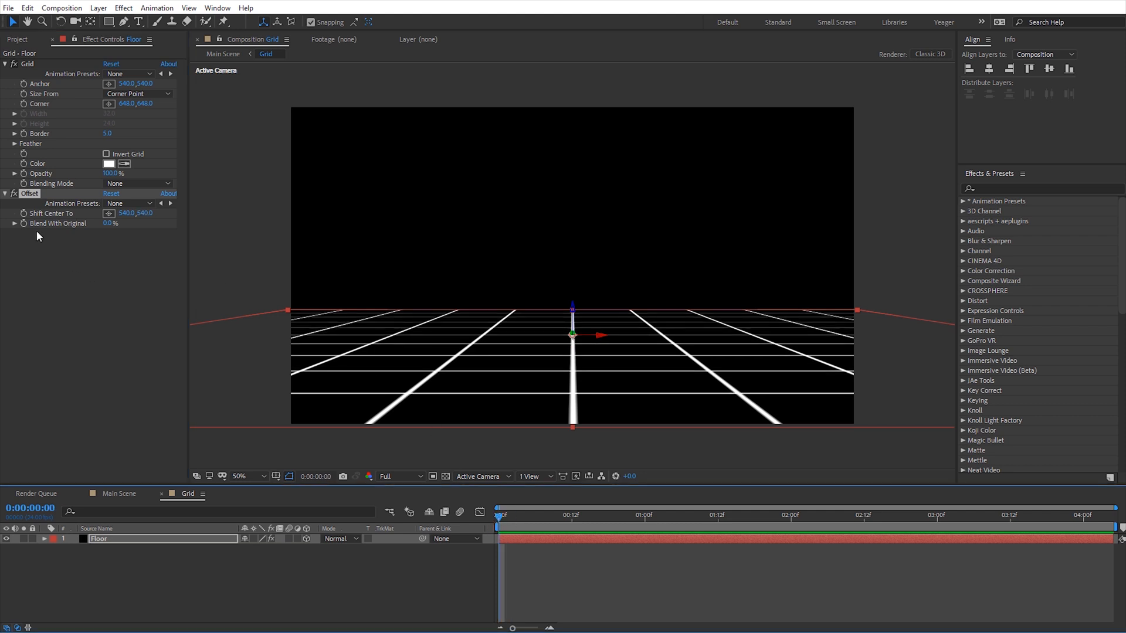
click(27, 216)
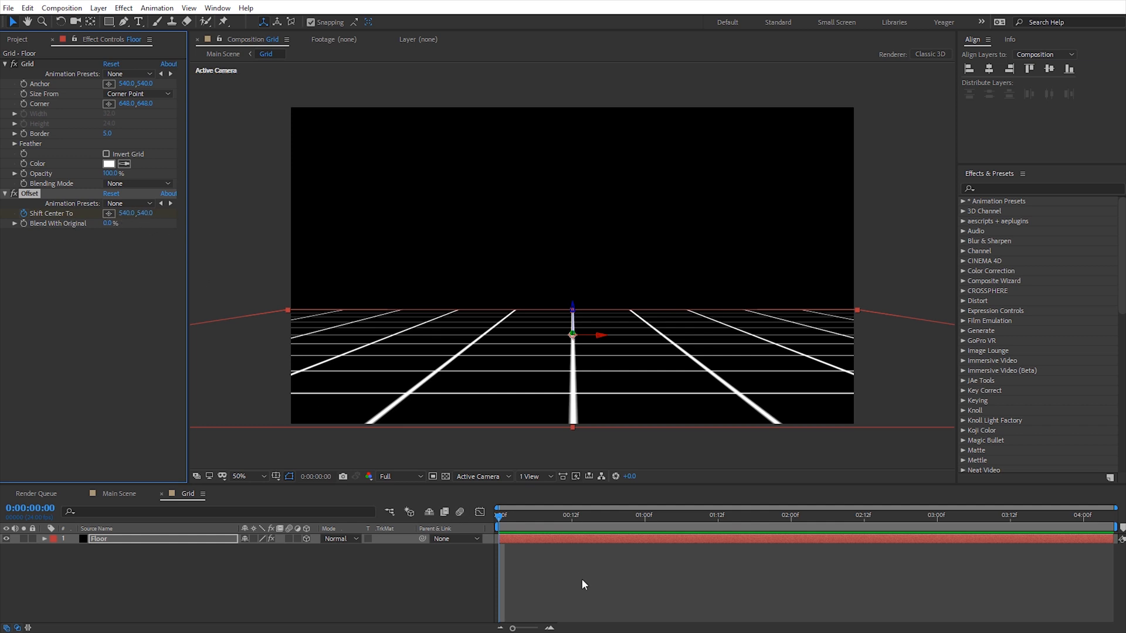
drag(499, 518, 1087, 570)
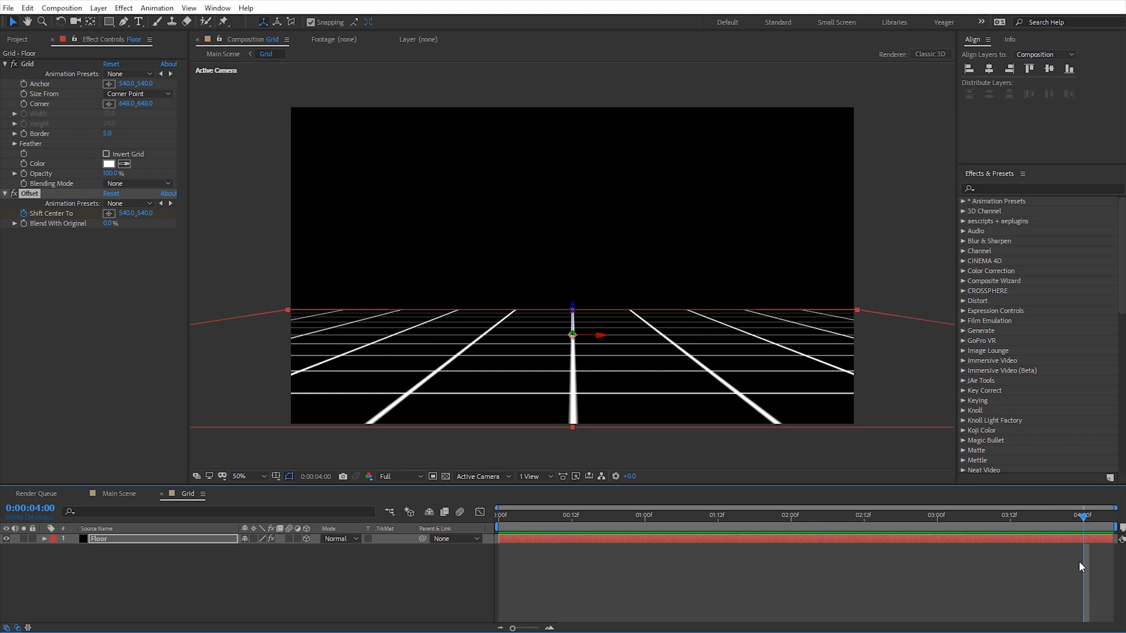
key(F3)
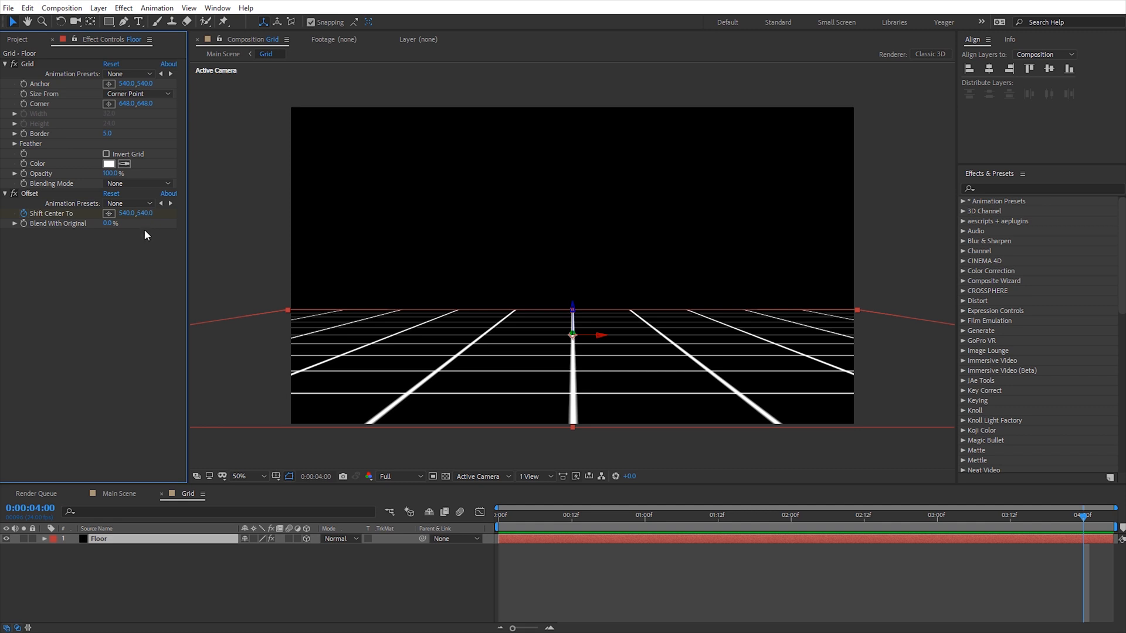
click(147, 214)
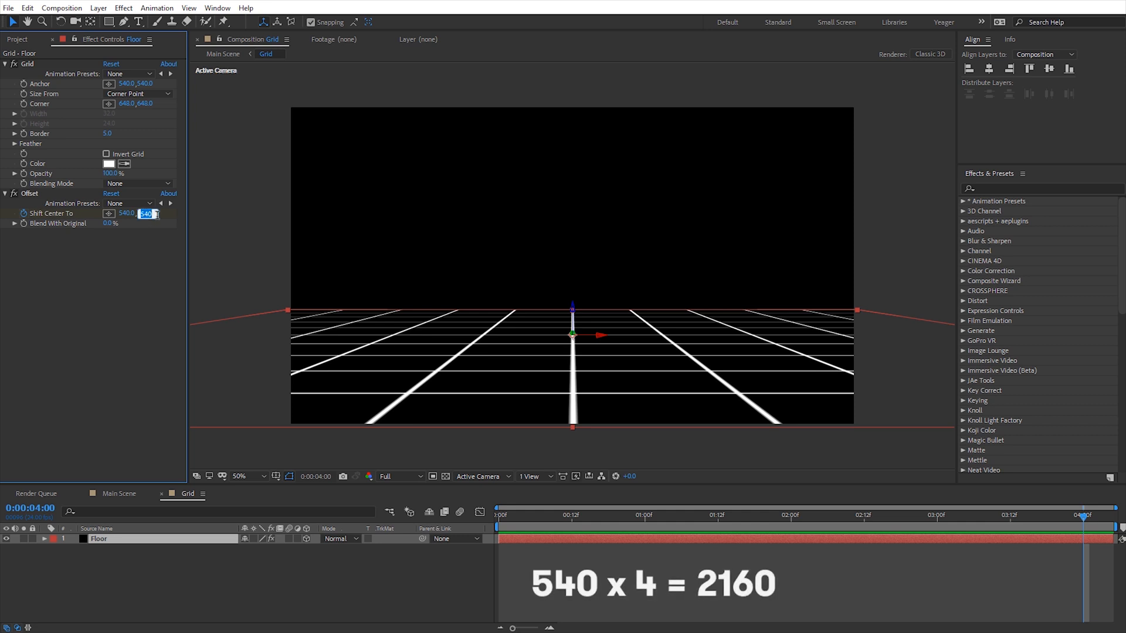
text(2160)
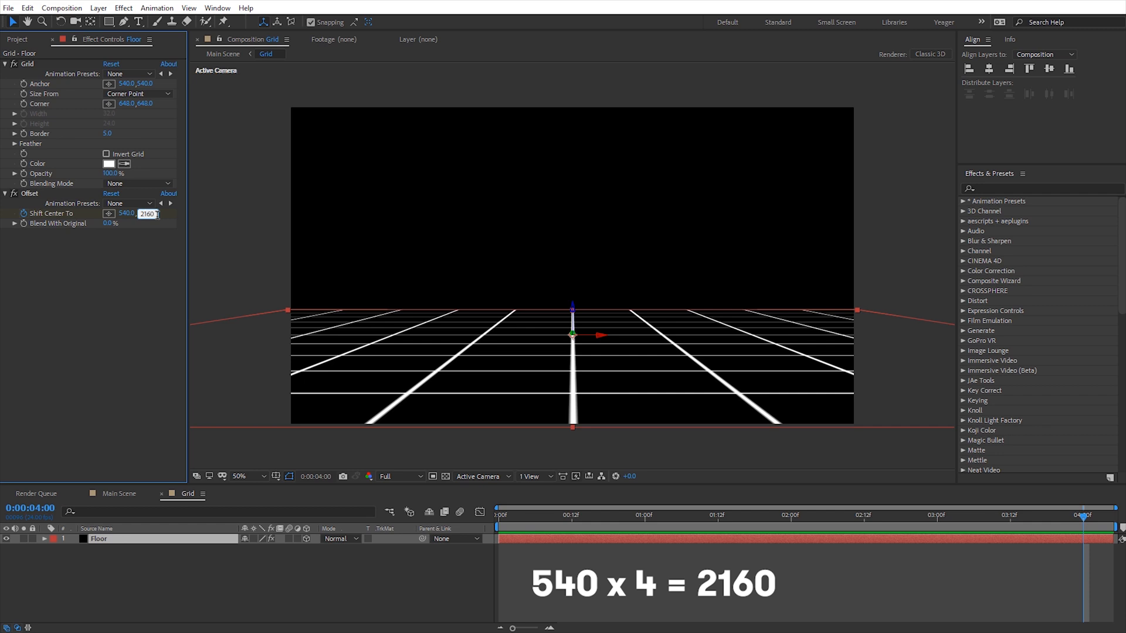
key(Return)
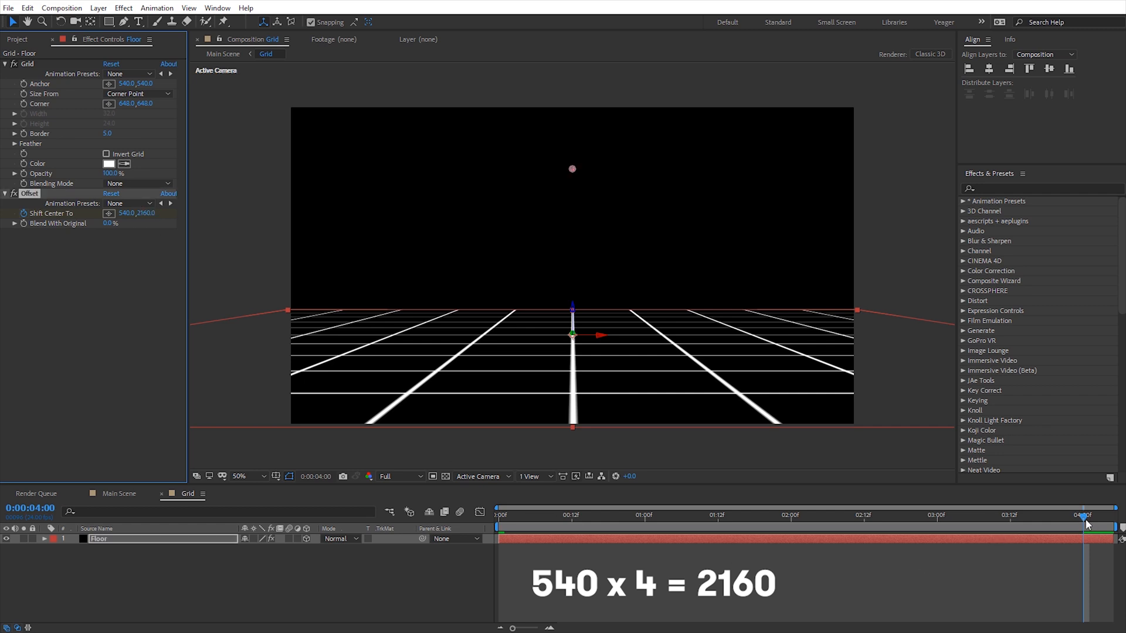
mouse_move(1084, 518)
mouse_down()
mouse_move(645, 542)
mouse_move(487, 536)
mouse_move(1093, 527)
mouse_move(1080, 527)
mouse_up()
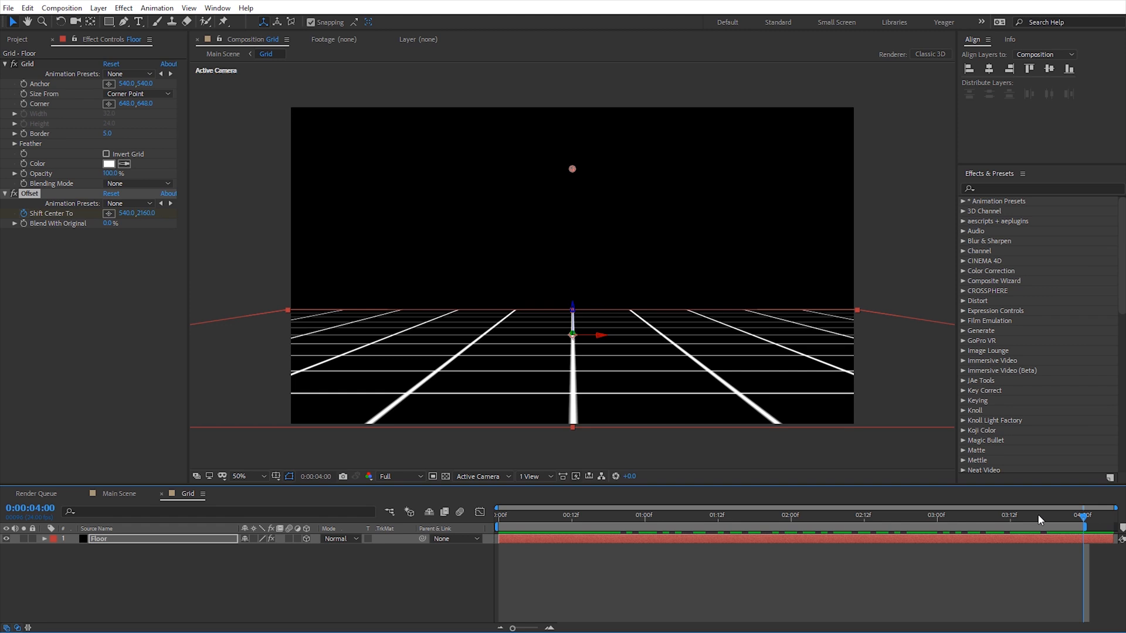
key(space)
Step: Create a composition-sized solid named Grad in the Grid composition and apply the Gradient Ramp effect to it
right_click(256, 214)
mouse_move(277, 225)
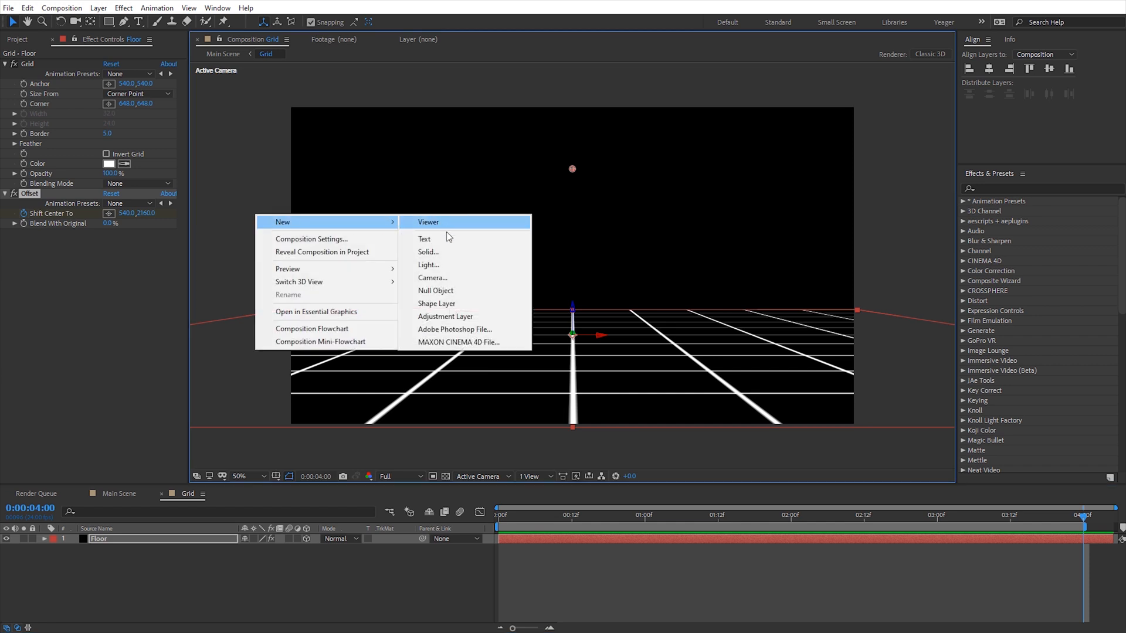
click(440, 251)
text(Grad)
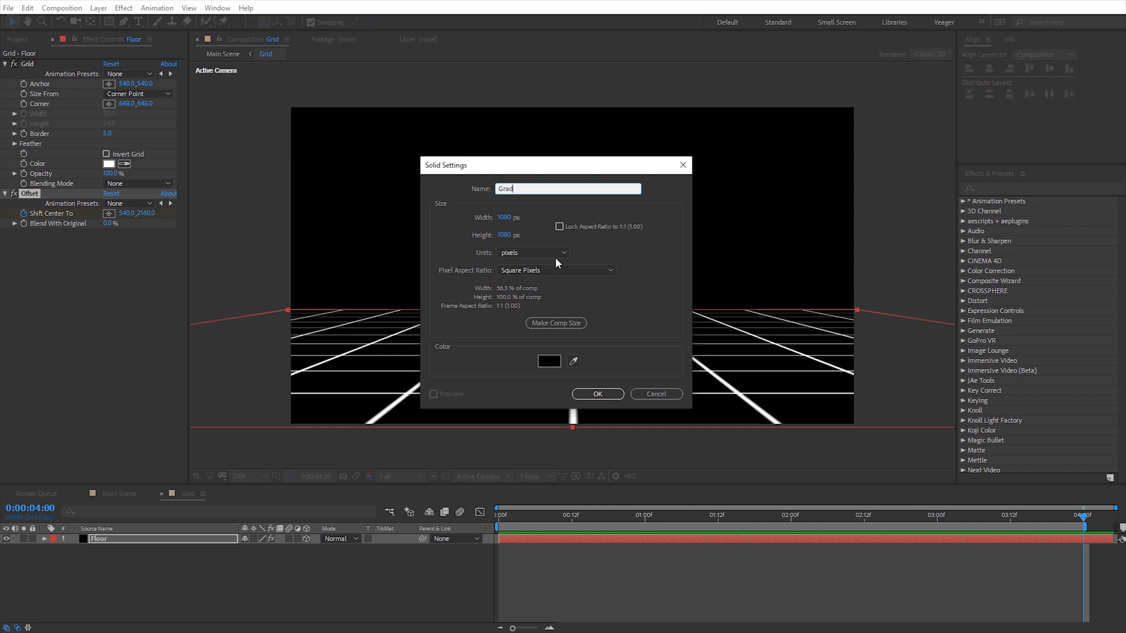
click(573, 324)
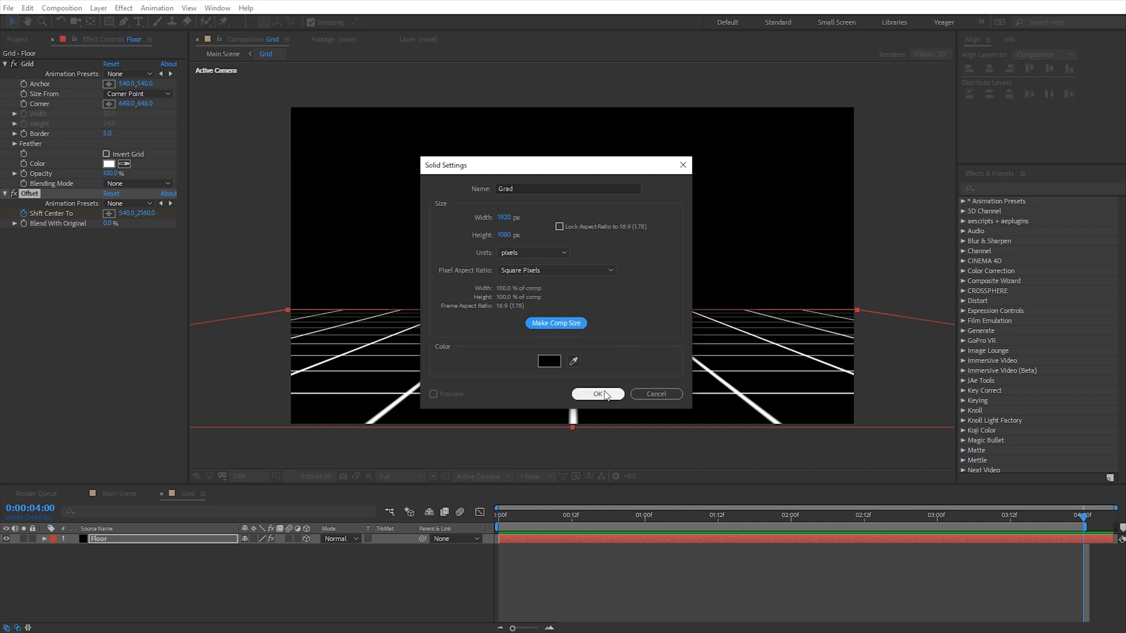
click(604, 395)
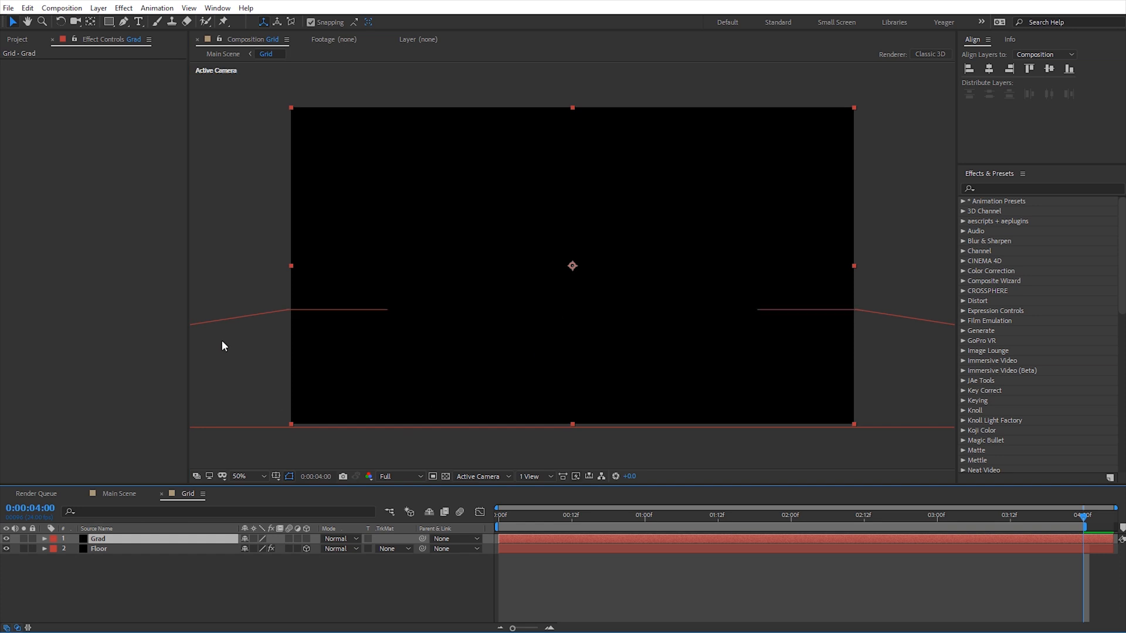
click(122, 8)
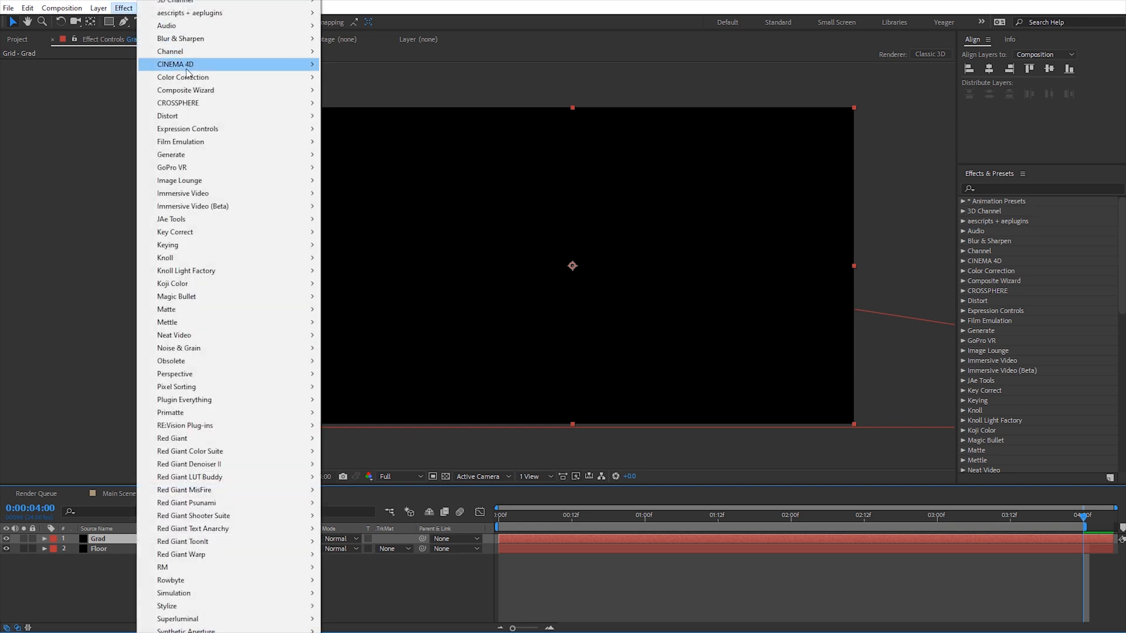
mouse_move(250, 156)
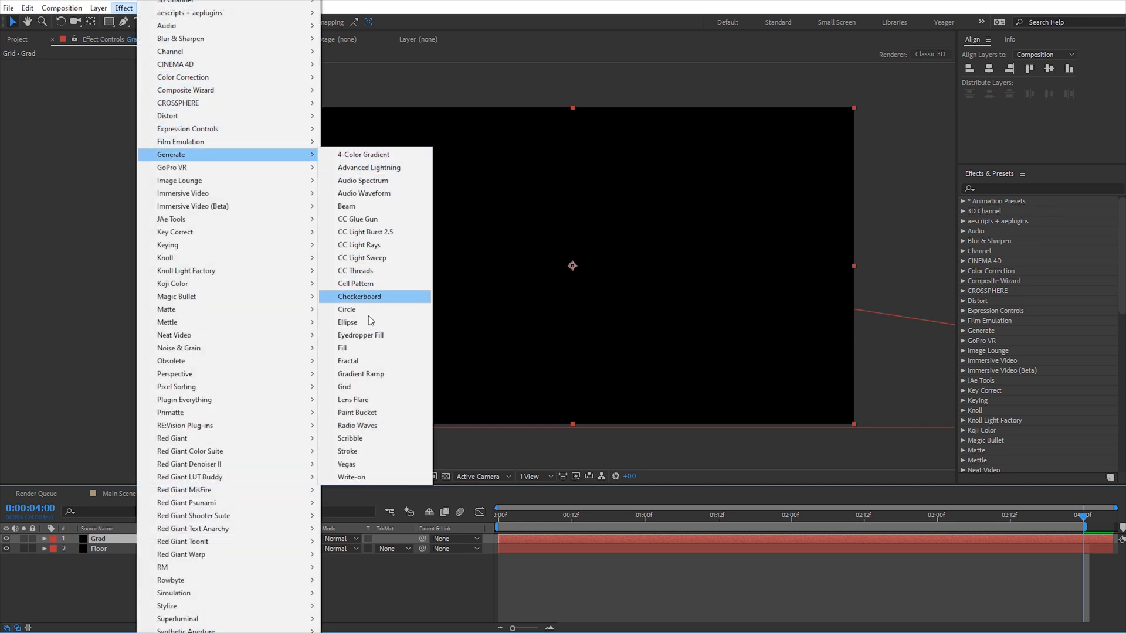
click(382, 374)
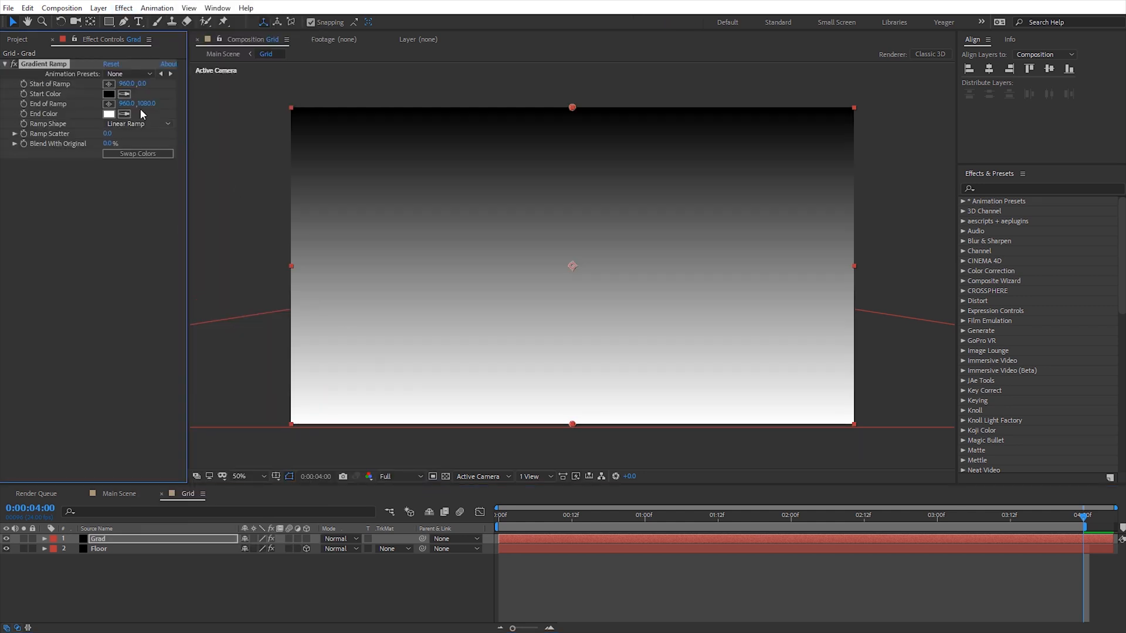
Step: Set the Gradient Ramp's start color to blue 00C0FF and its end color to magenta FF00EA
click(109, 94)
drag(701, 416, 714, 406)
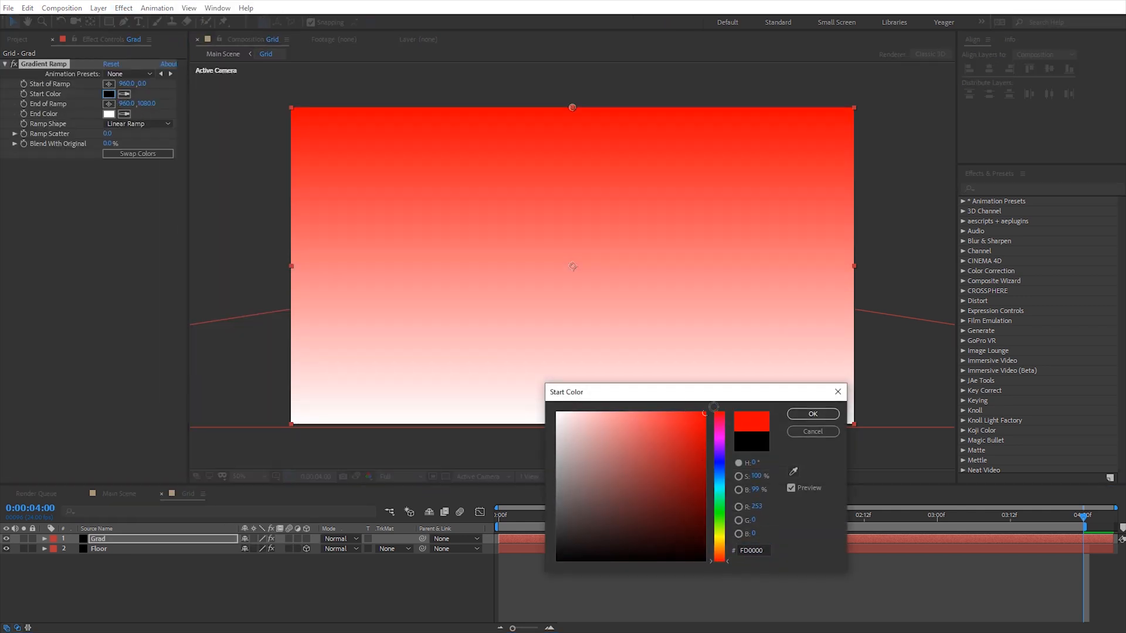
drag(722, 492, 726, 483)
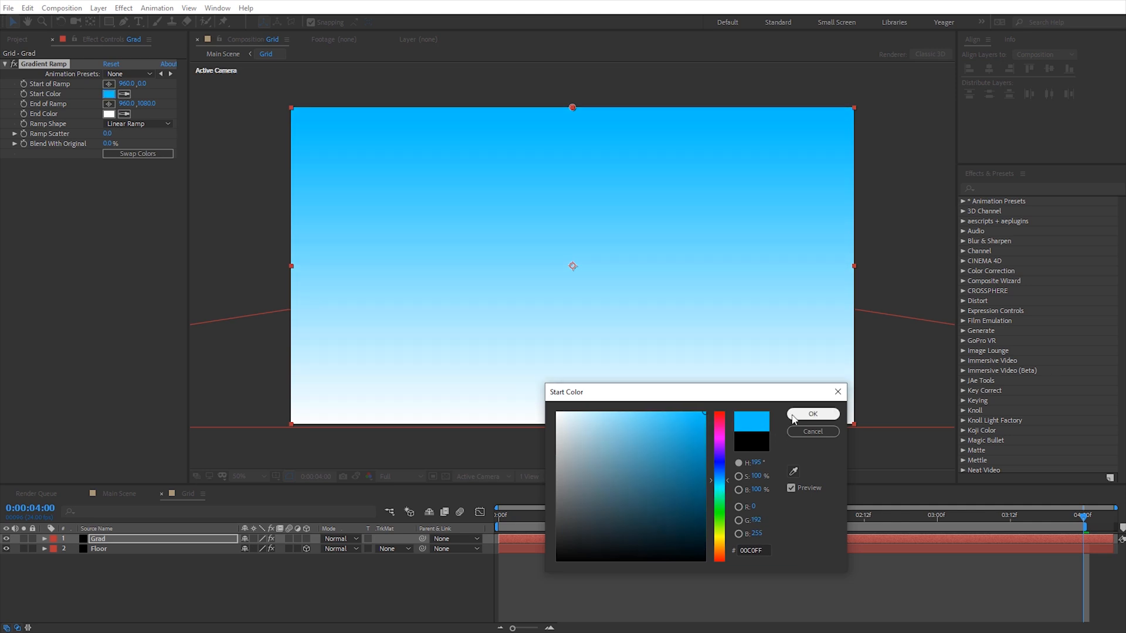
click(813, 414)
click(109, 114)
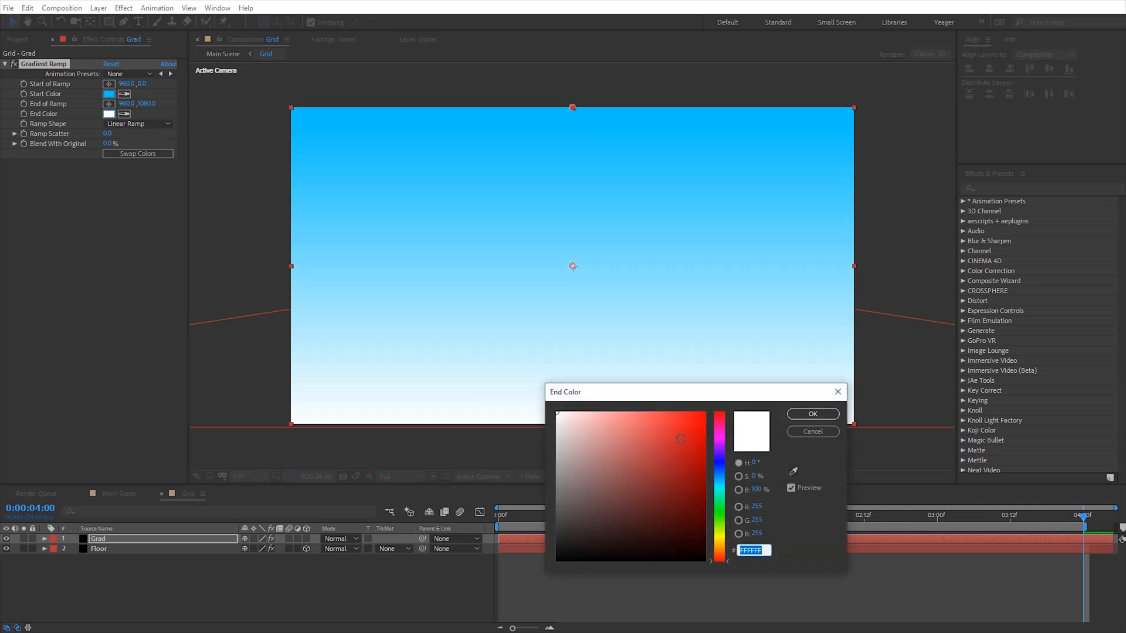
click(724, 437)
click(705, 413)
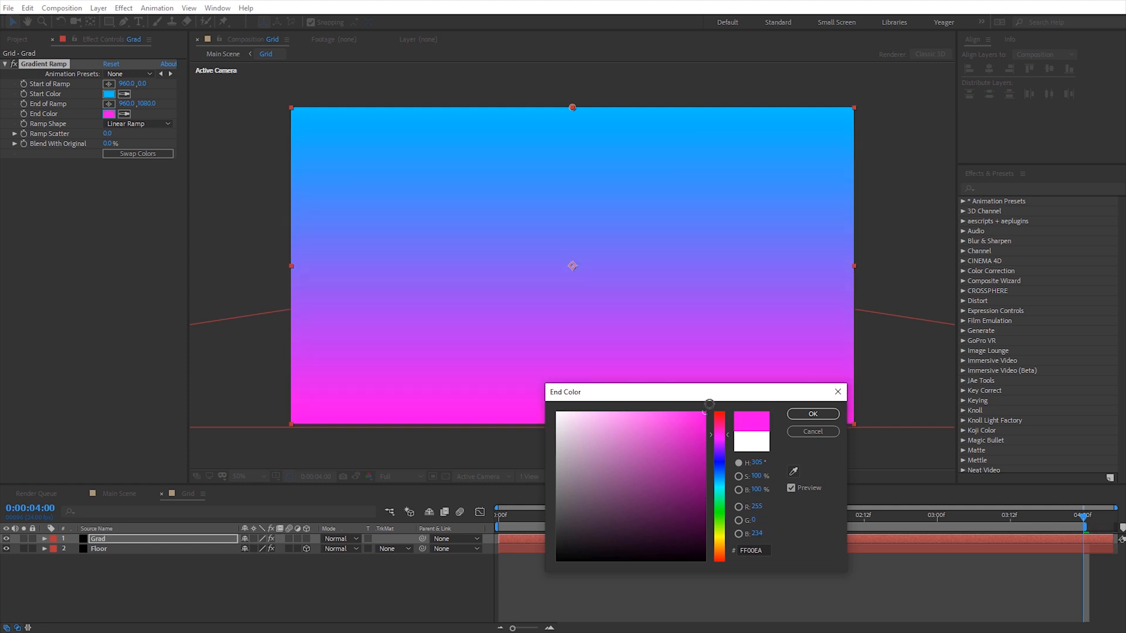
click(813, 414)
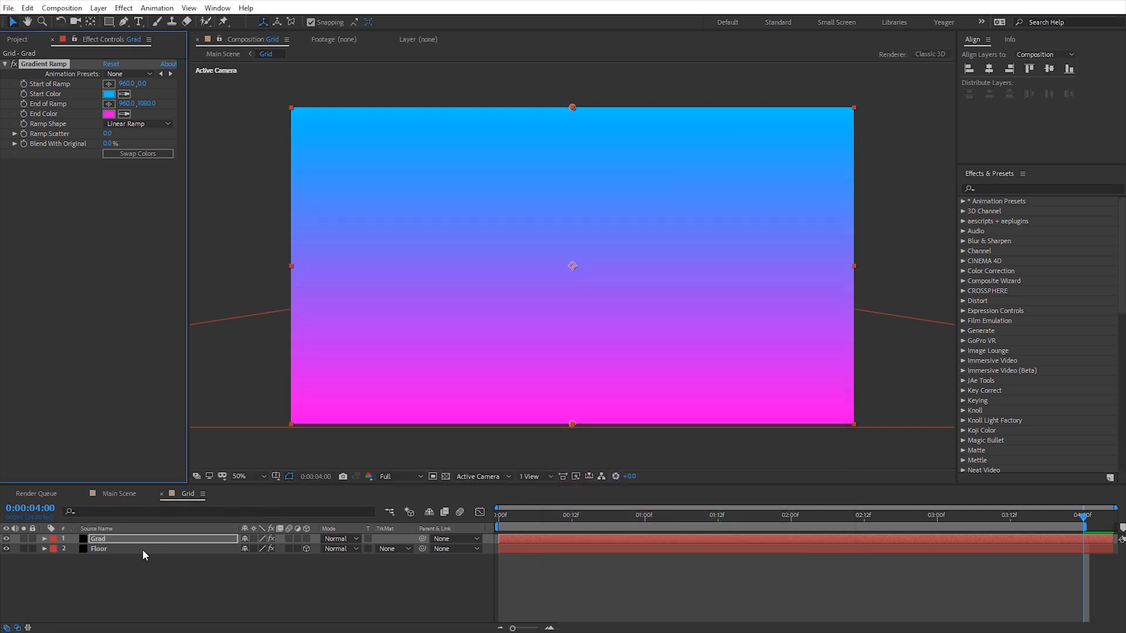
Step: Move the Grad layer below Floor and set its track matte to Luma Matte "Floor"
drag(108, 538, 118, 557)
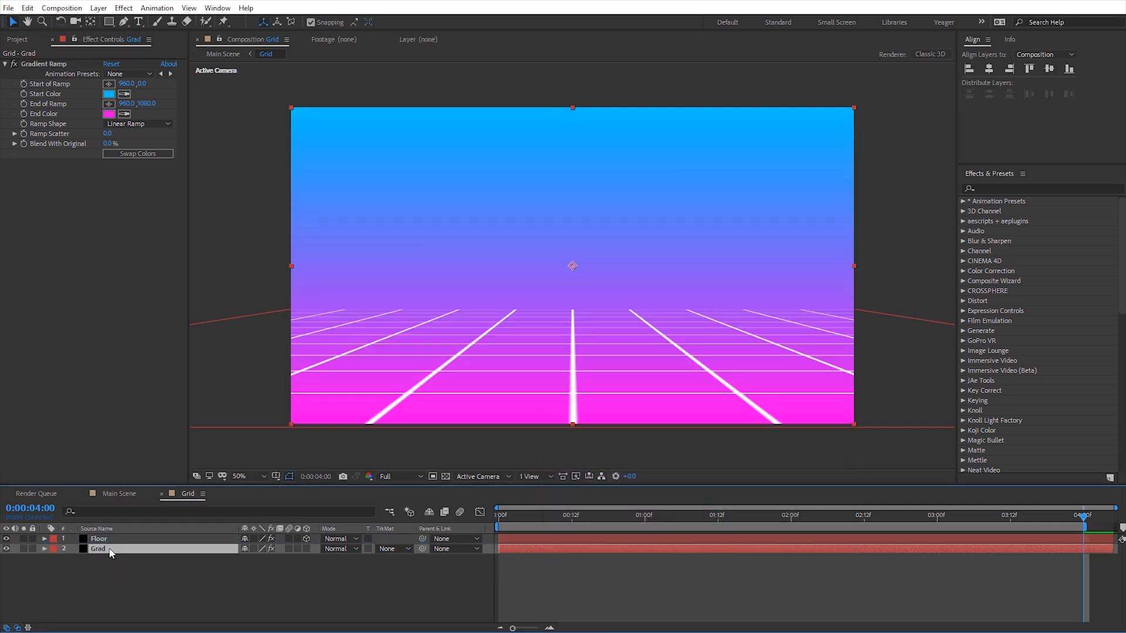
click(396, 551)
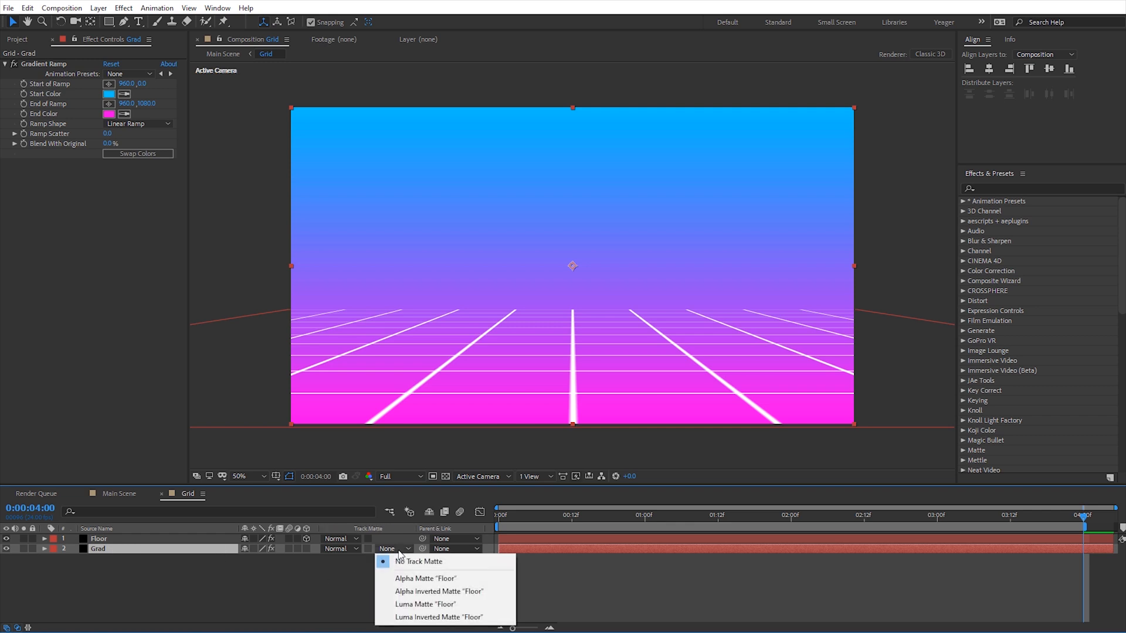
click(427, 604)
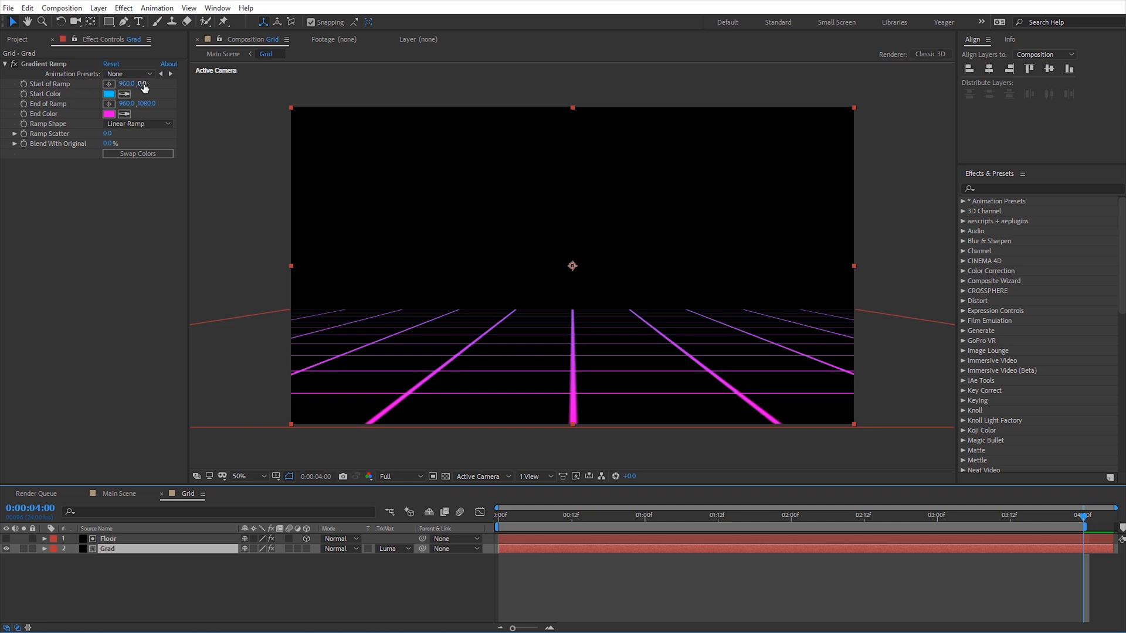
Step: Lower the Gradient Ramp's start point to a vertical position of about 660, just above the horizon
drag(143, 85, 510, 111)
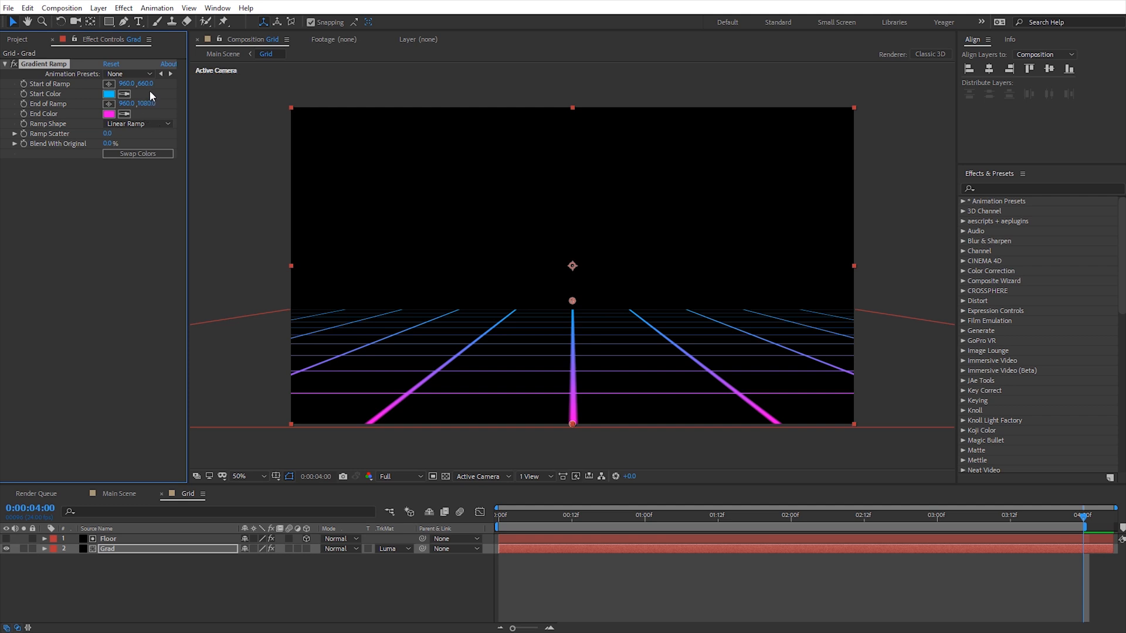
drag(147, 84, 156, 84)
Step: Return to the Main Scene composition, hide the transparency grid and duplicate the Grid layer twice
click(127, 494)
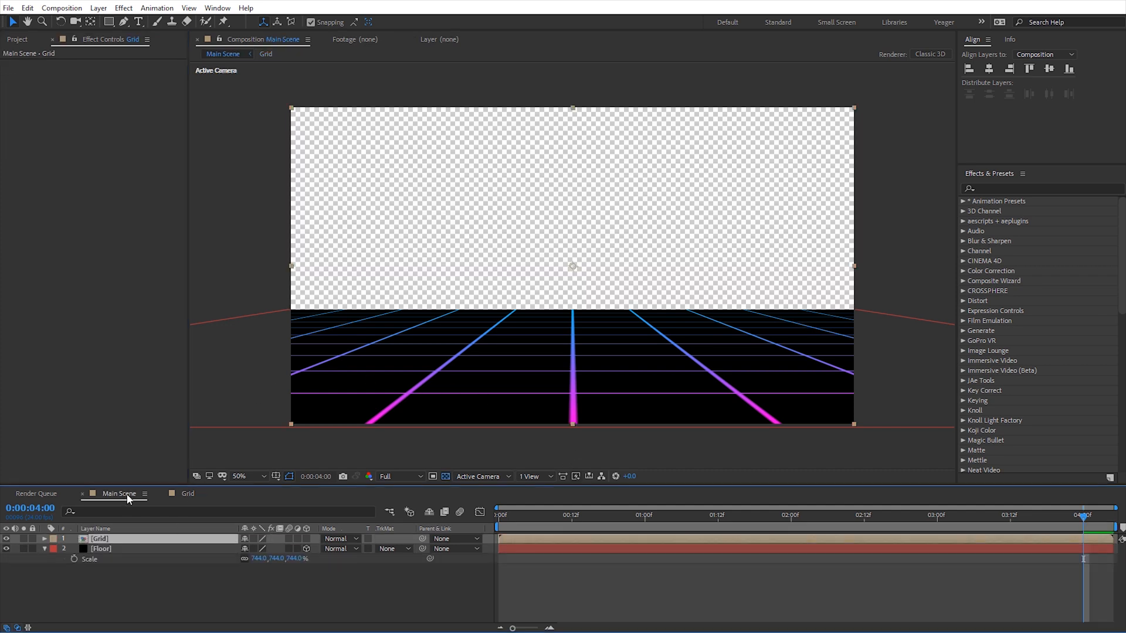
click(447, 477)
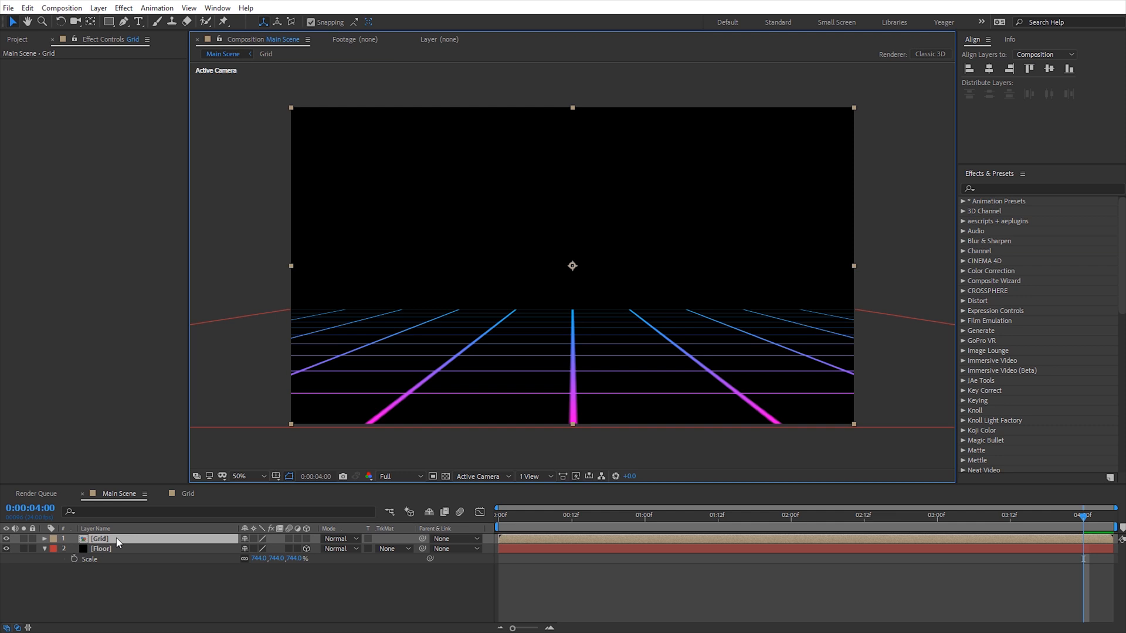
key(ctrl+d)
key(ctrl+d)
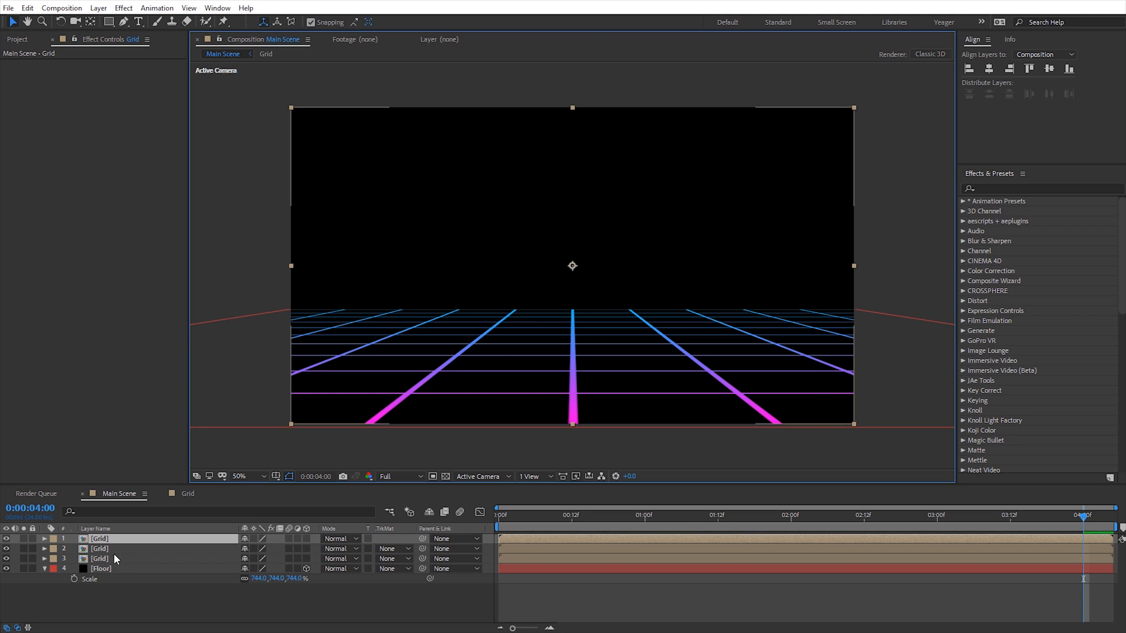
Step: Solo the lowest of the three Grid layers and apply the Gaussian Blur effect to it
click(100, 559)
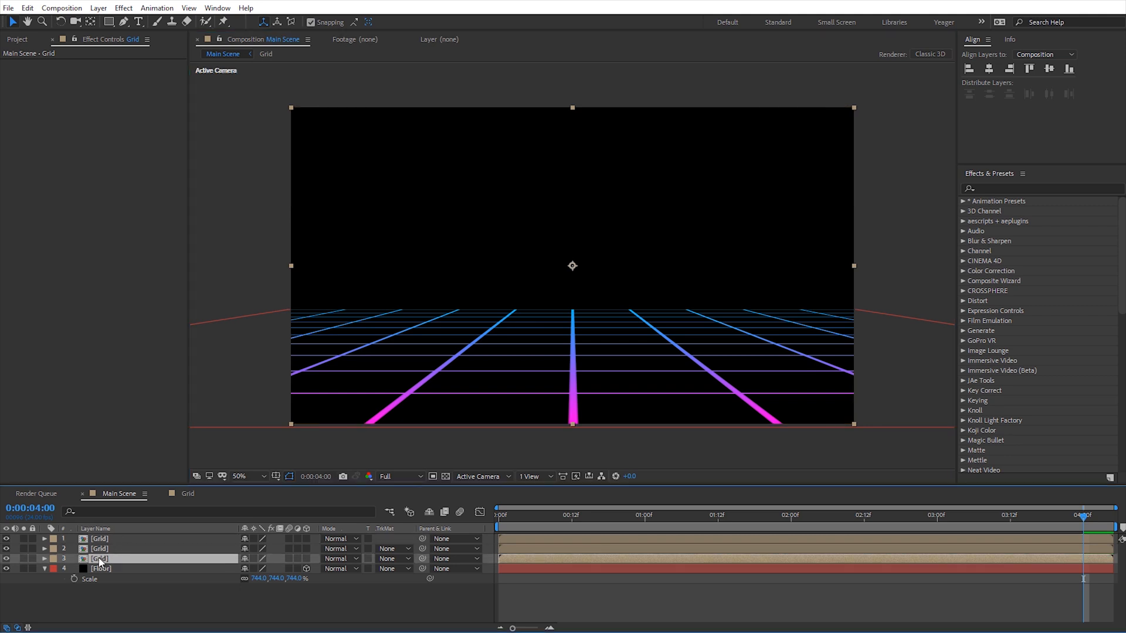
click(24, 559)
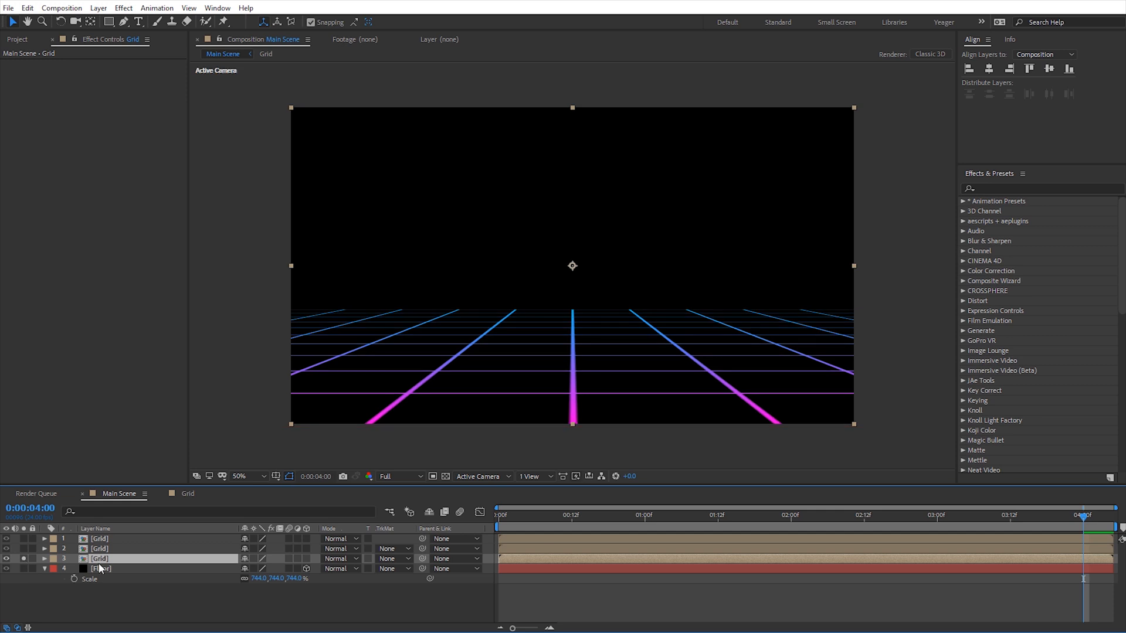
click(124, 8)
mouse_move(237, 38)
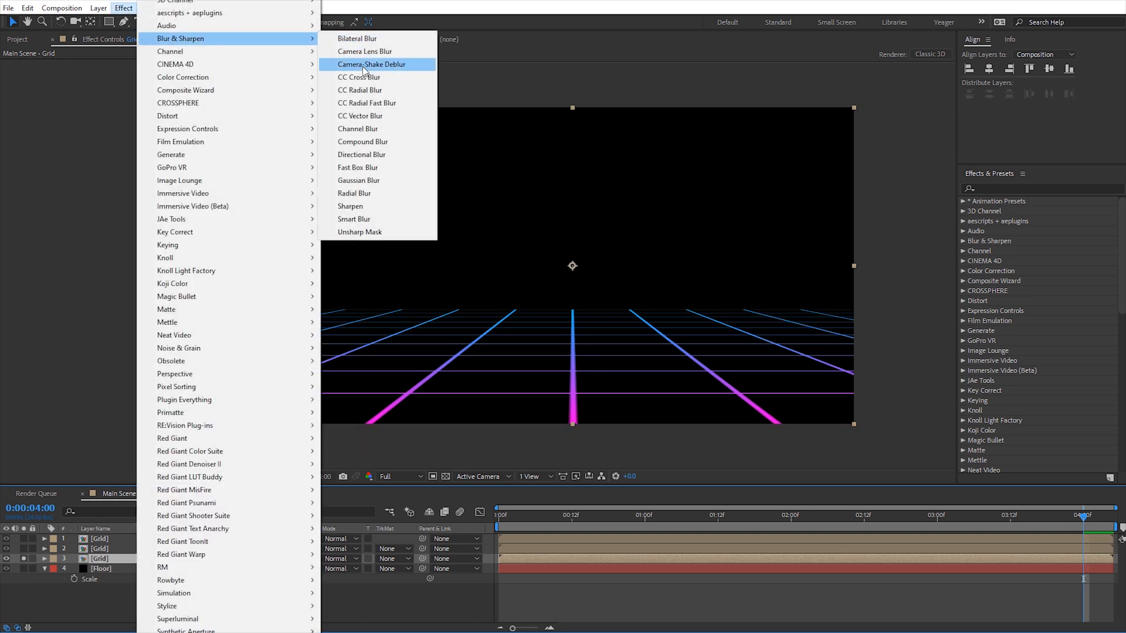
click(359, 180)
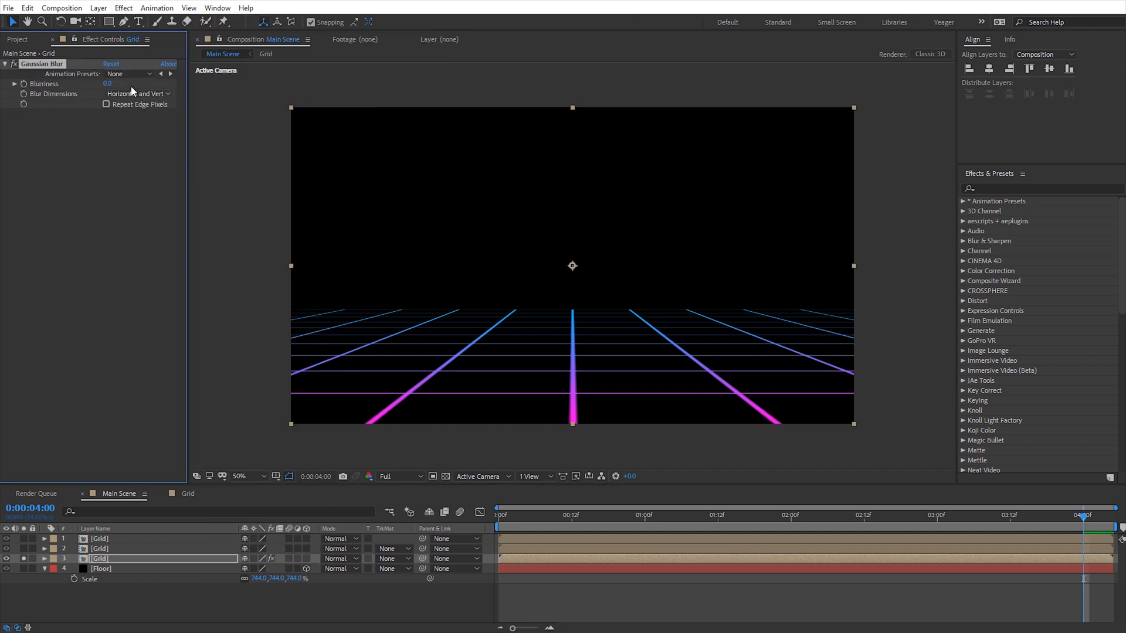
Step: Set the Gaussian Blur's Blurriness to 40 with Repeat Edge Pixels enabled, and unsolo the lowest Grid layer
click(110, 84)
text(40)
key(Return)
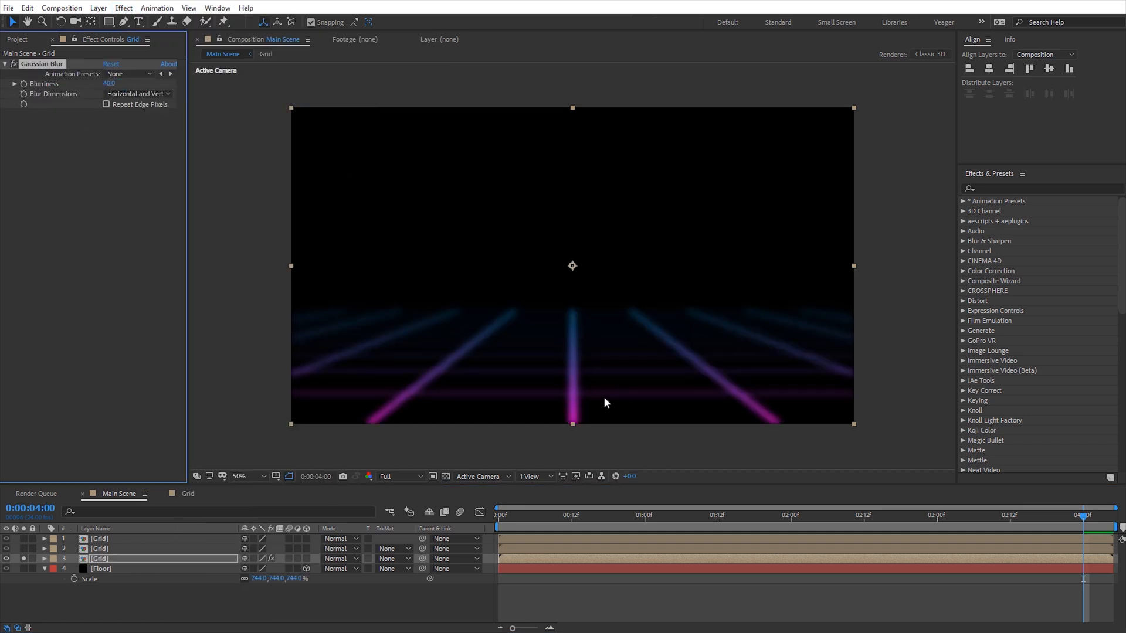
click(106, 104)
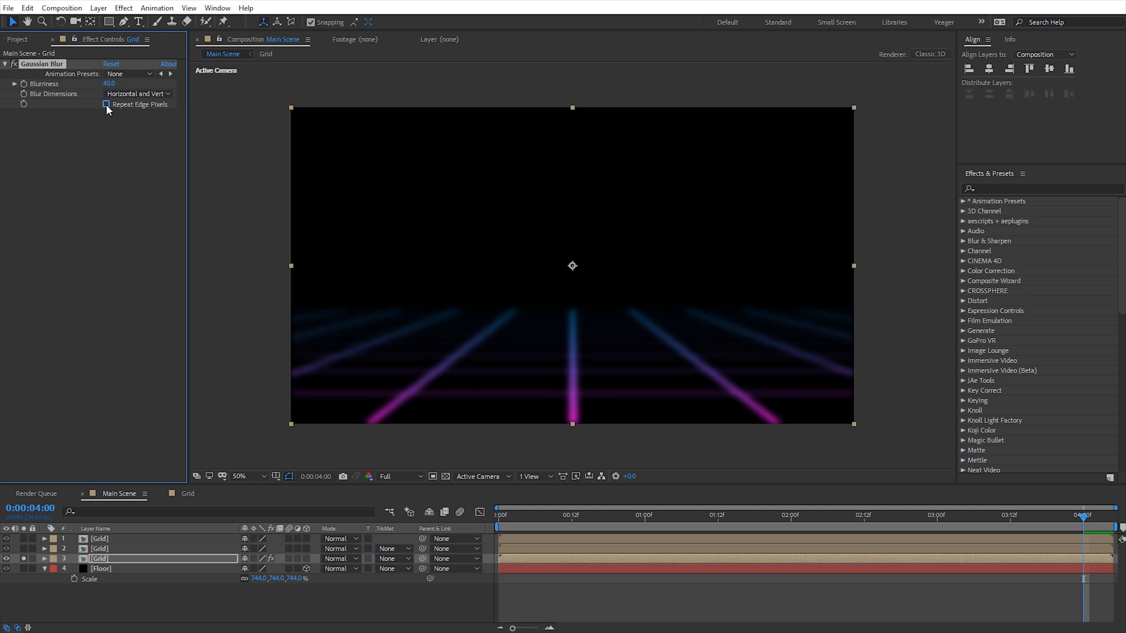
click(23, 558)
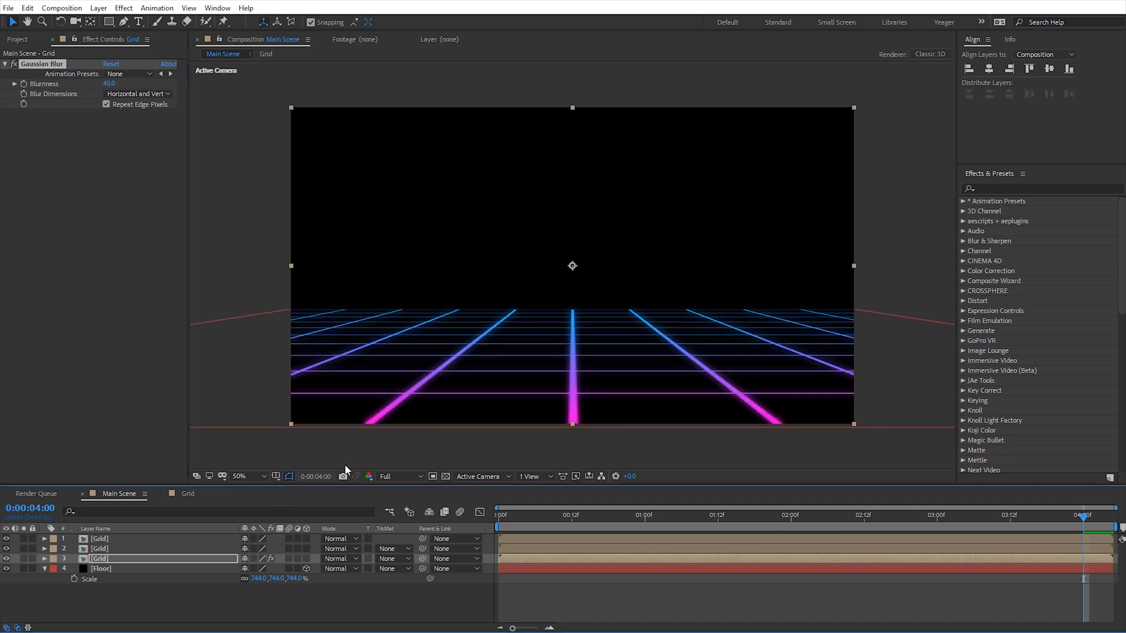
key(slash)
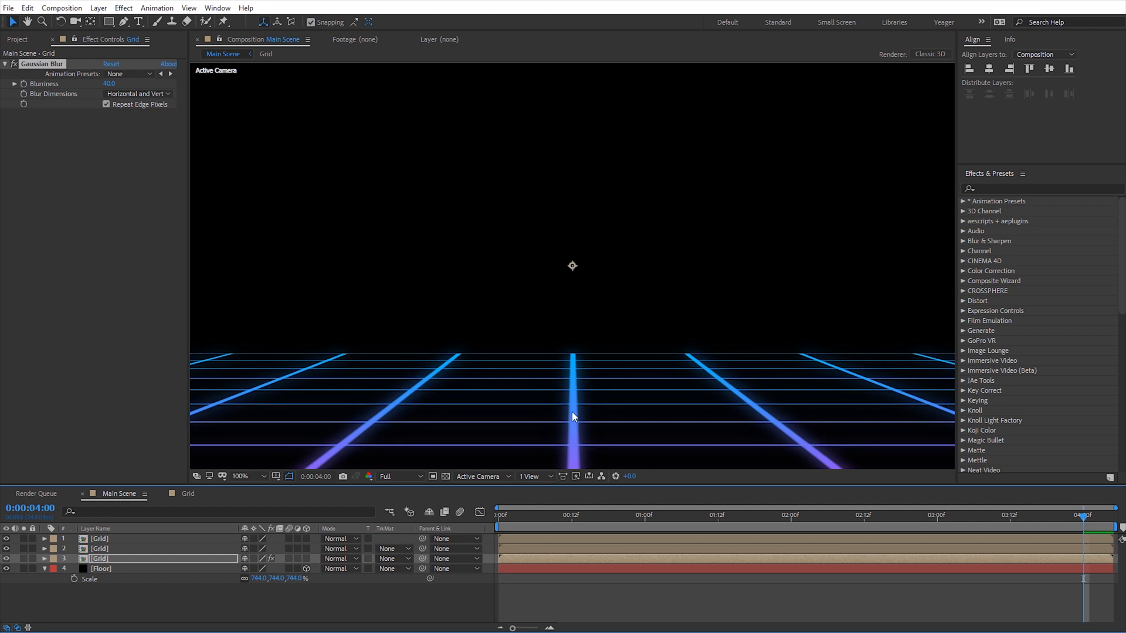
Step: Set the blending mode of the upper two Grid layers to Add, leaving the blurred one on Normal
key(comma)
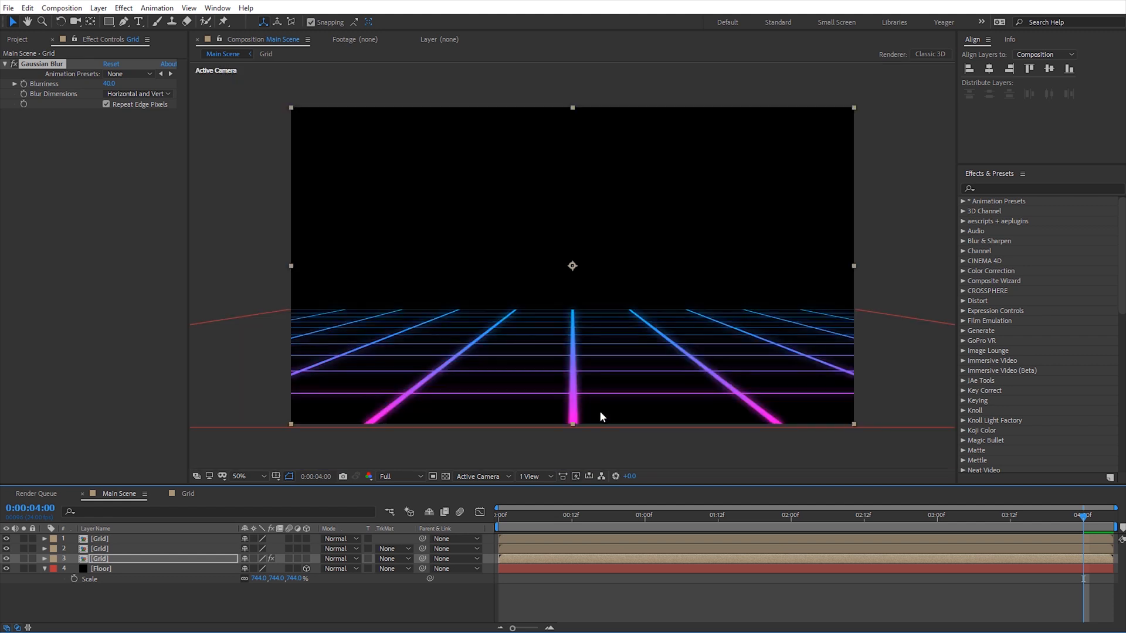
click(106, 549)
click(337, 549)
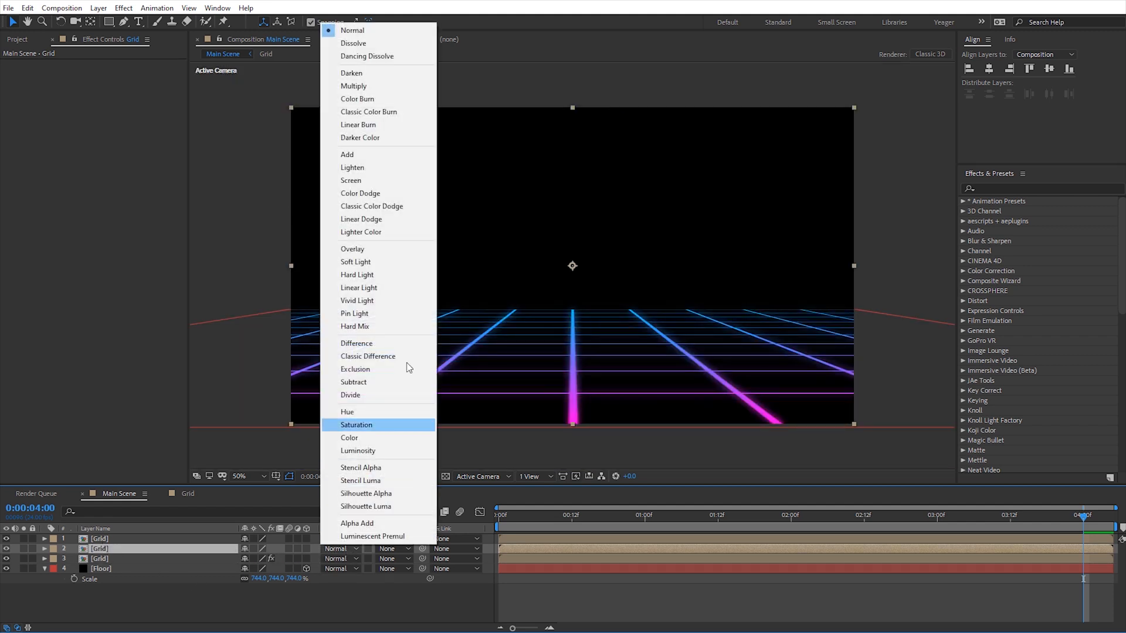
click(388, 156)
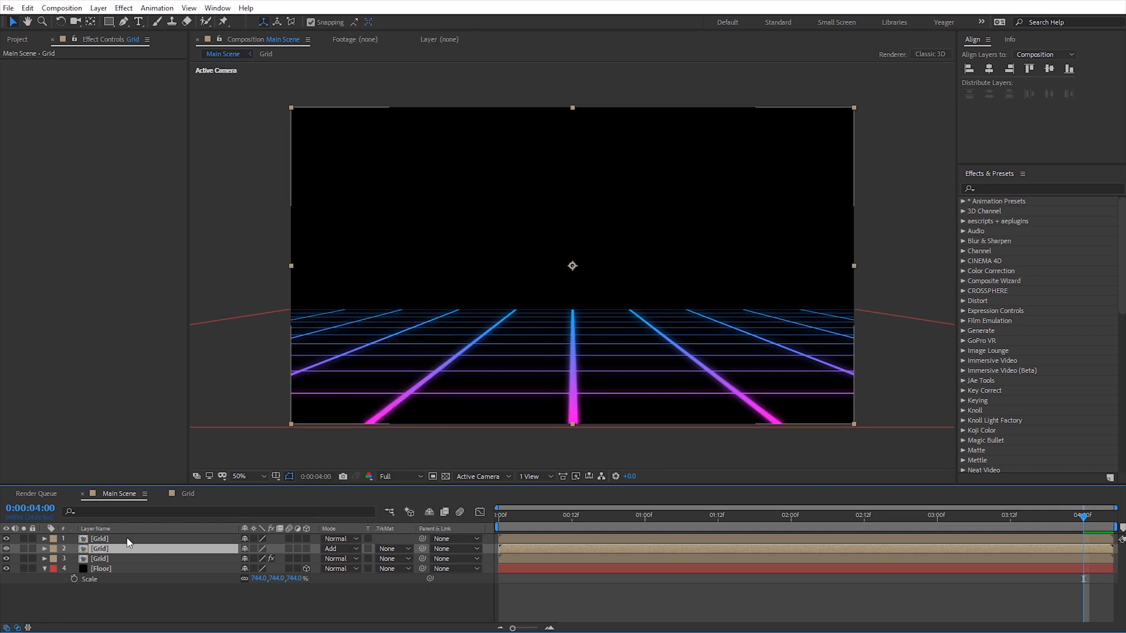
click(128, 541)
click(338, 539)
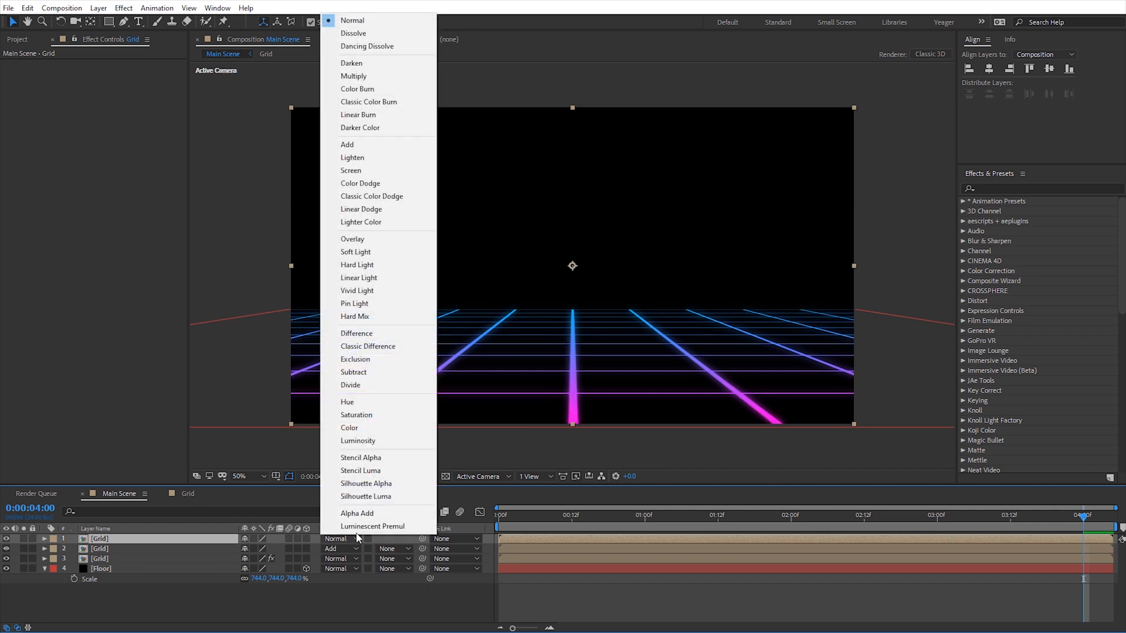
click(376, 150)
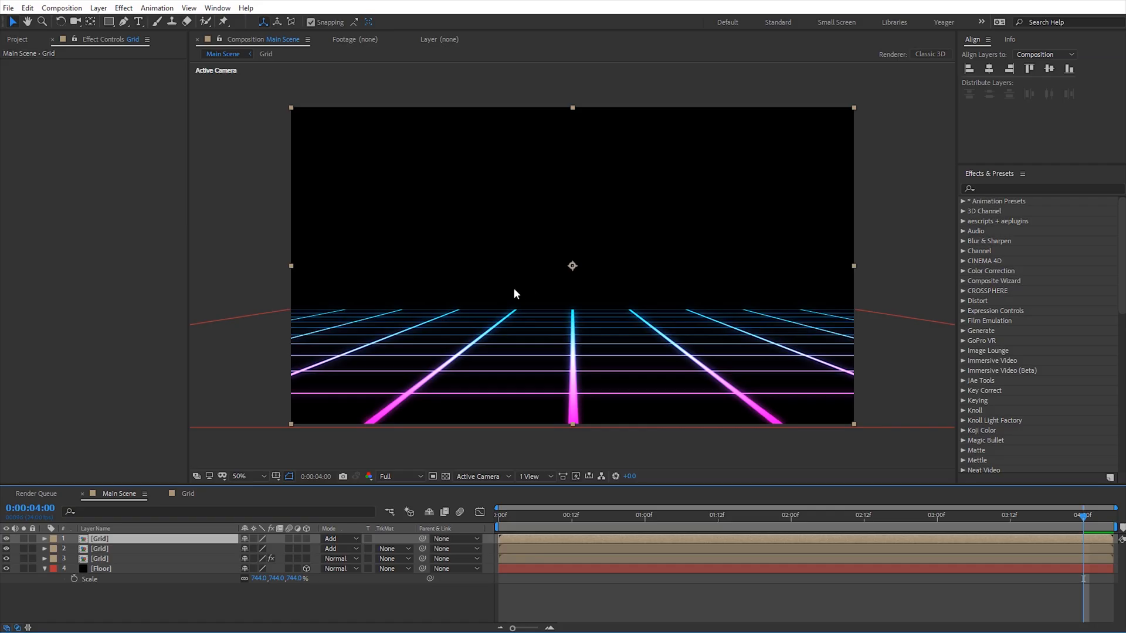
Step: Create a composition-sized black solid named Stars and place it beneath the Floor layer
right_click(245, 206)
mouse_move(272, 214)
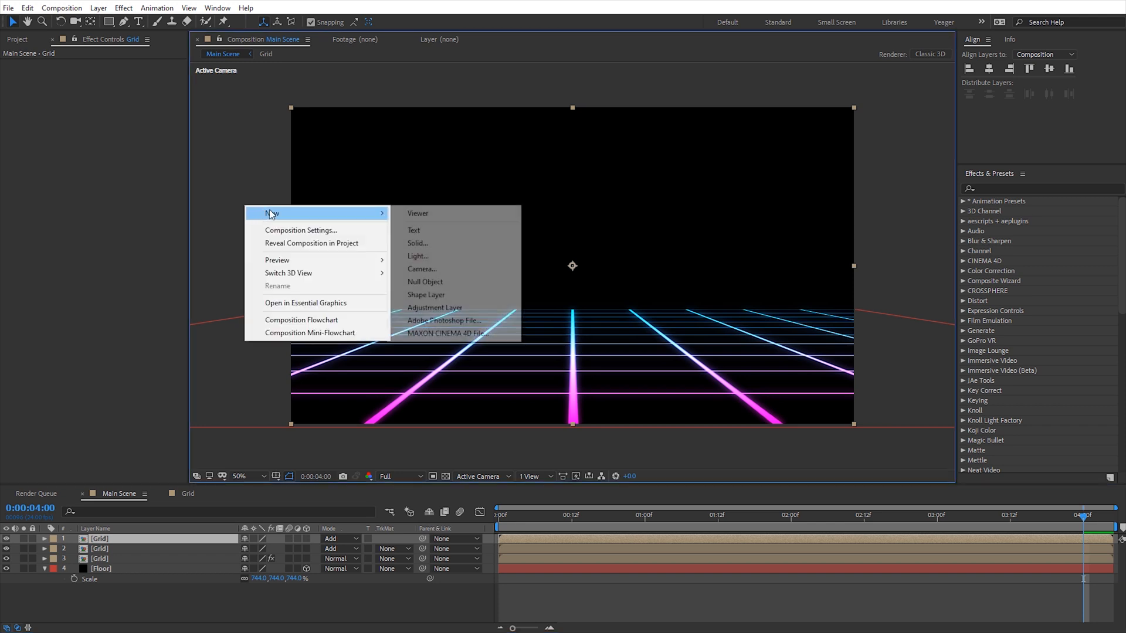
click(445, 241)
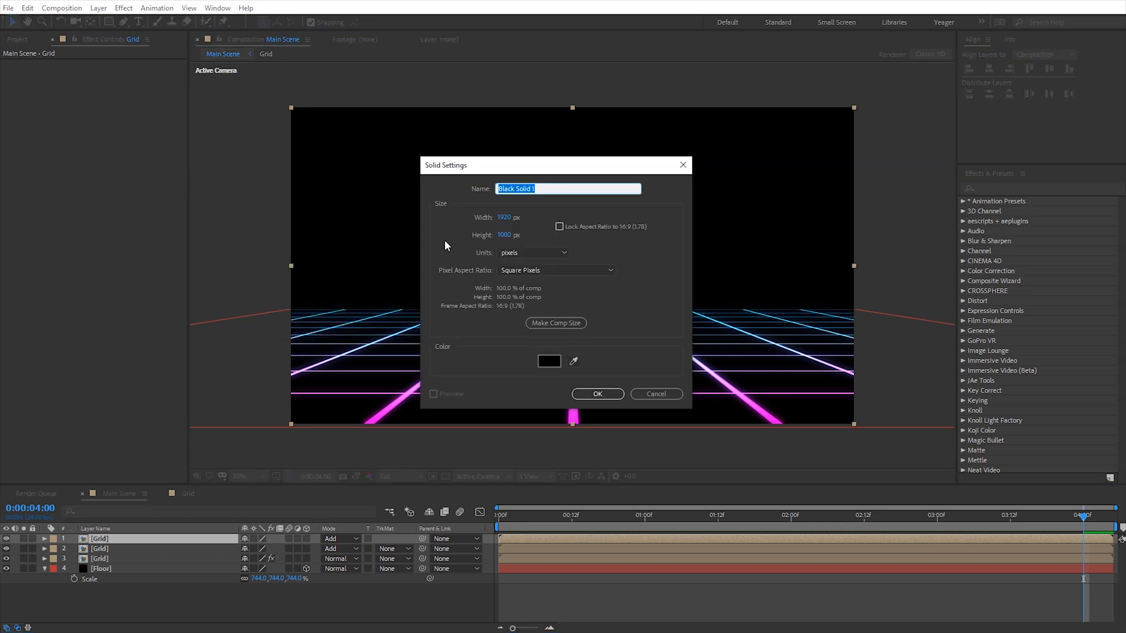
text(Stars)
click(560, 323)
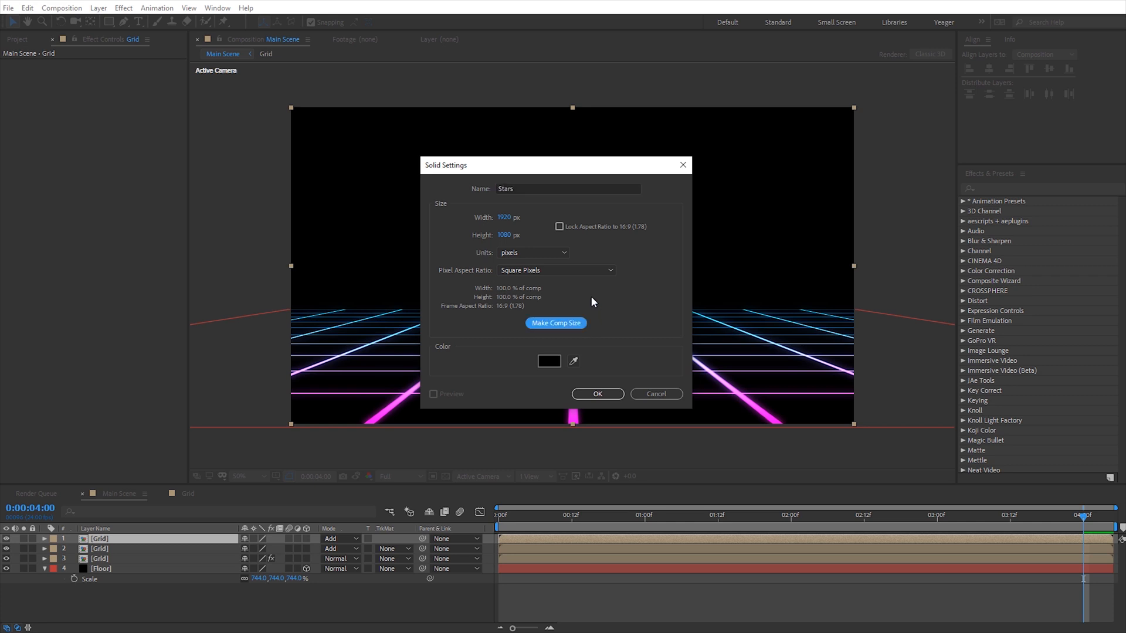
click(610, 397)
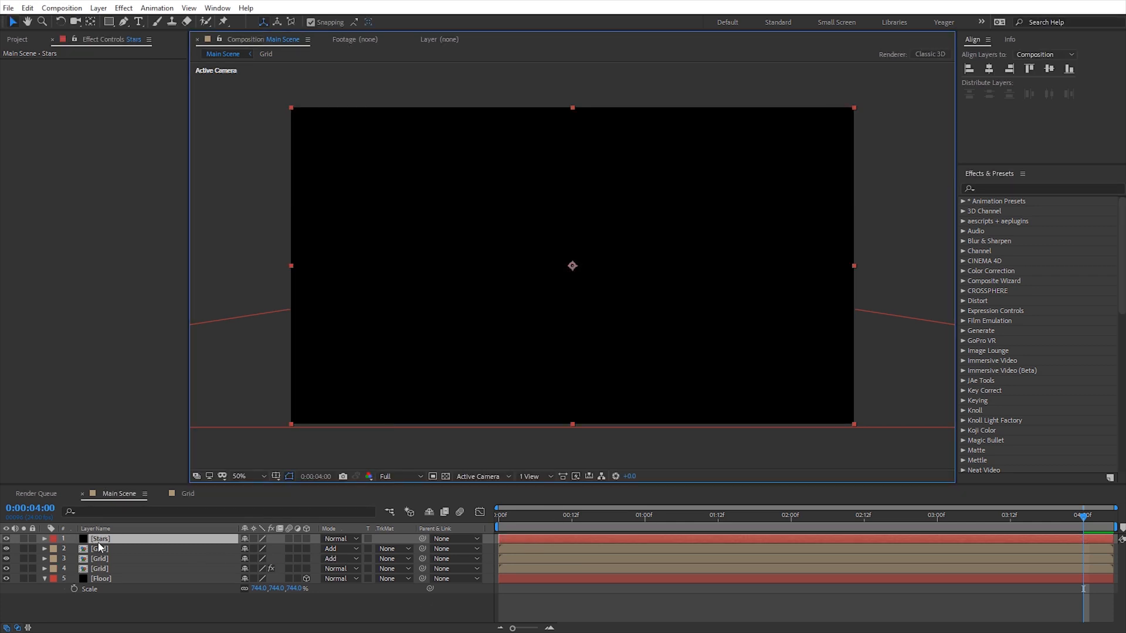
drag(99, 539, 116, 594)
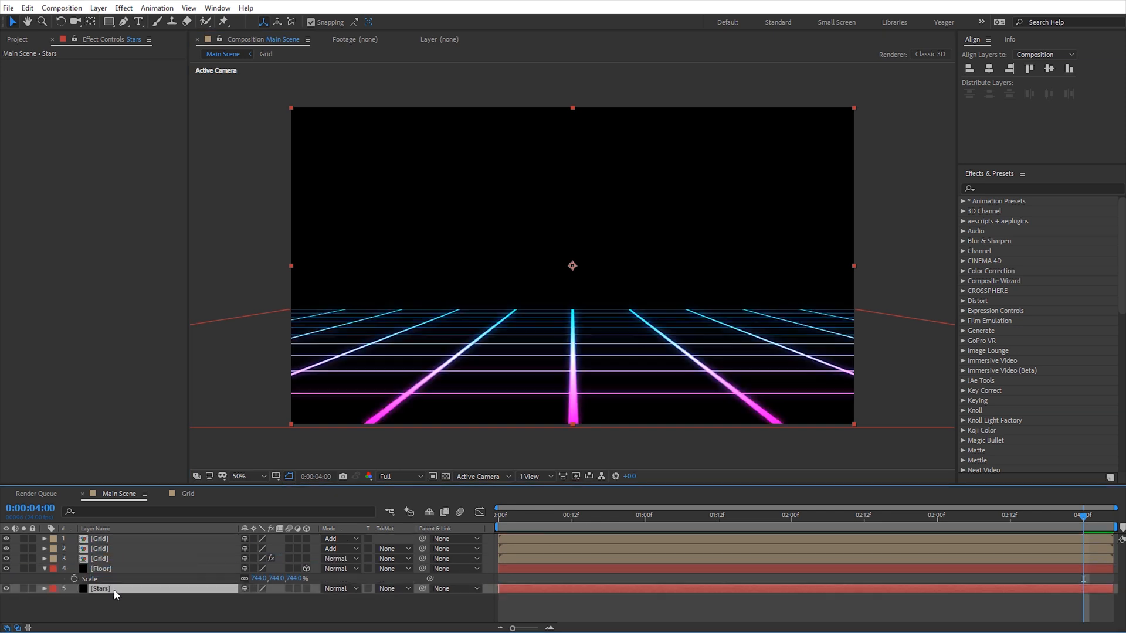
Step: Solo the Stars layer and apply the Fractal Noise effect to it
click(25, 588)
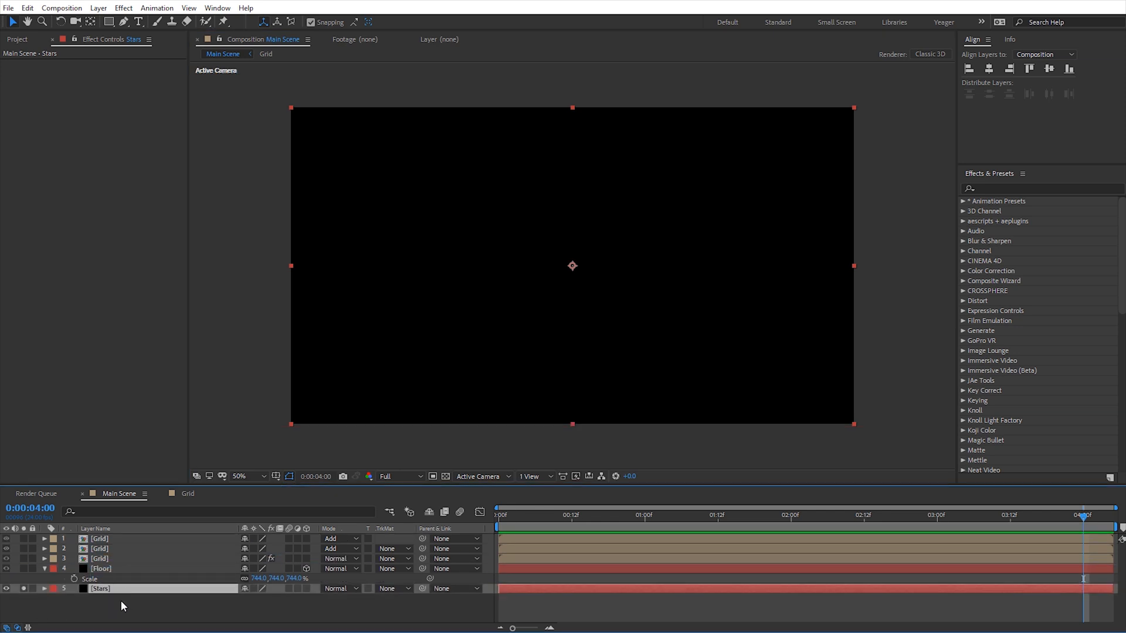
click(124, 7)
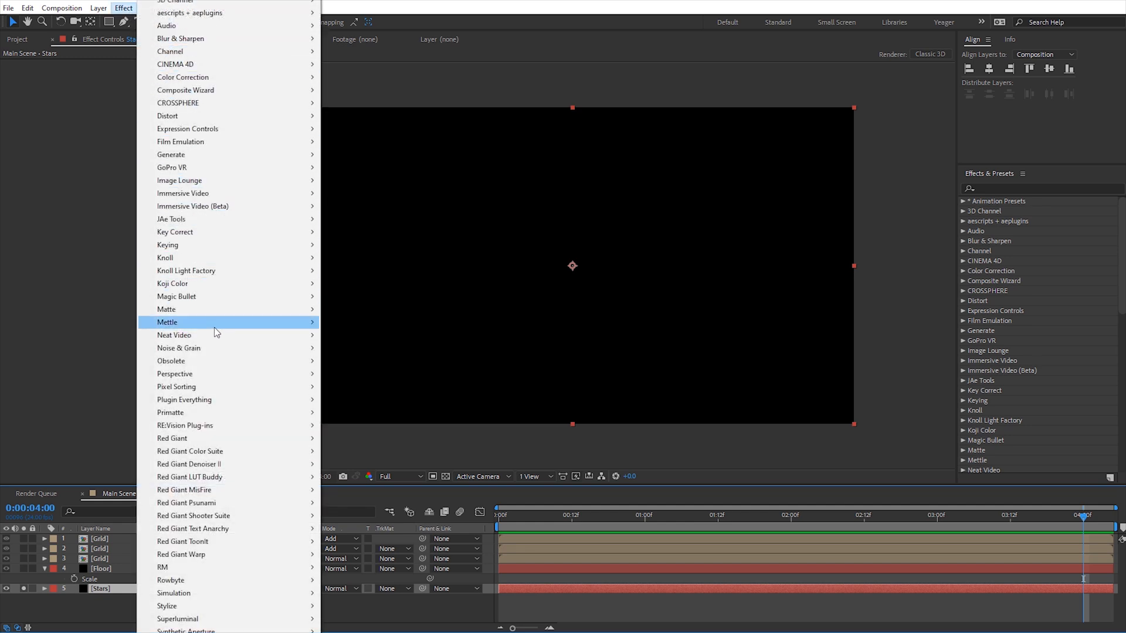
mouse_move(238, 348)
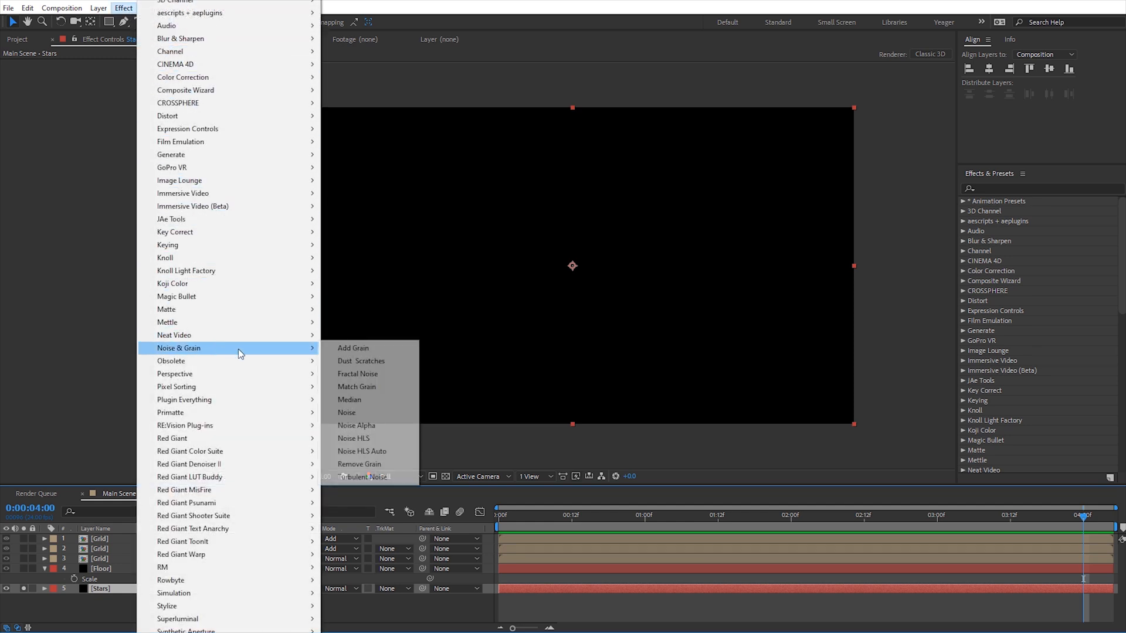
click(379, 374)
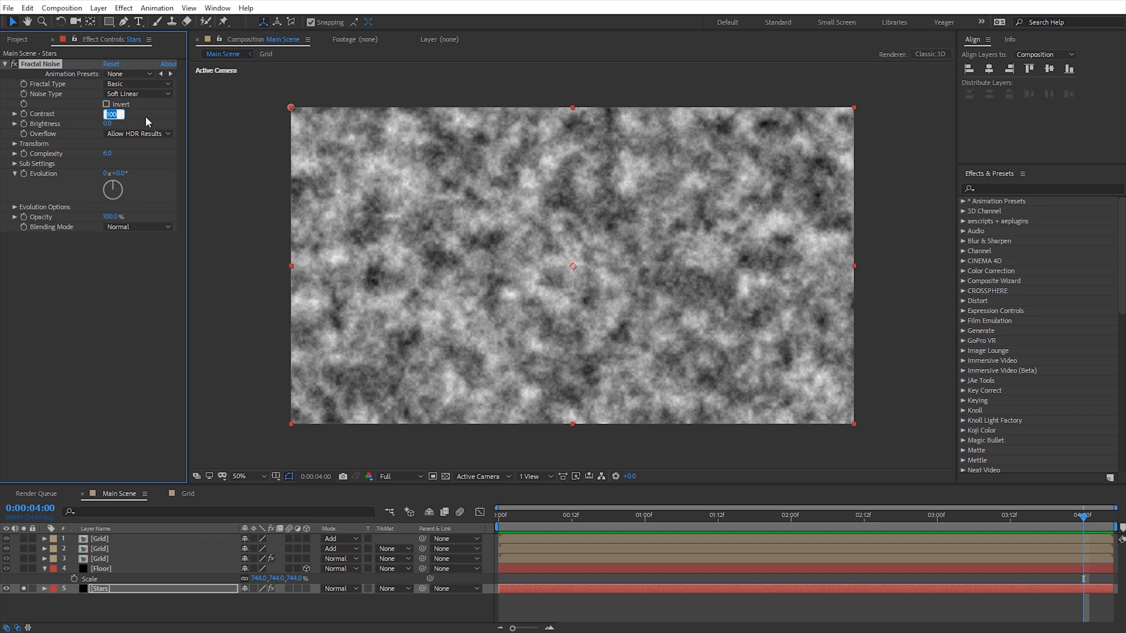
Step: Set the Fractal Noise's Contrast to 880 and Brightness to -280
text(880)
key(Return)
click(108, 124)
text(-280)
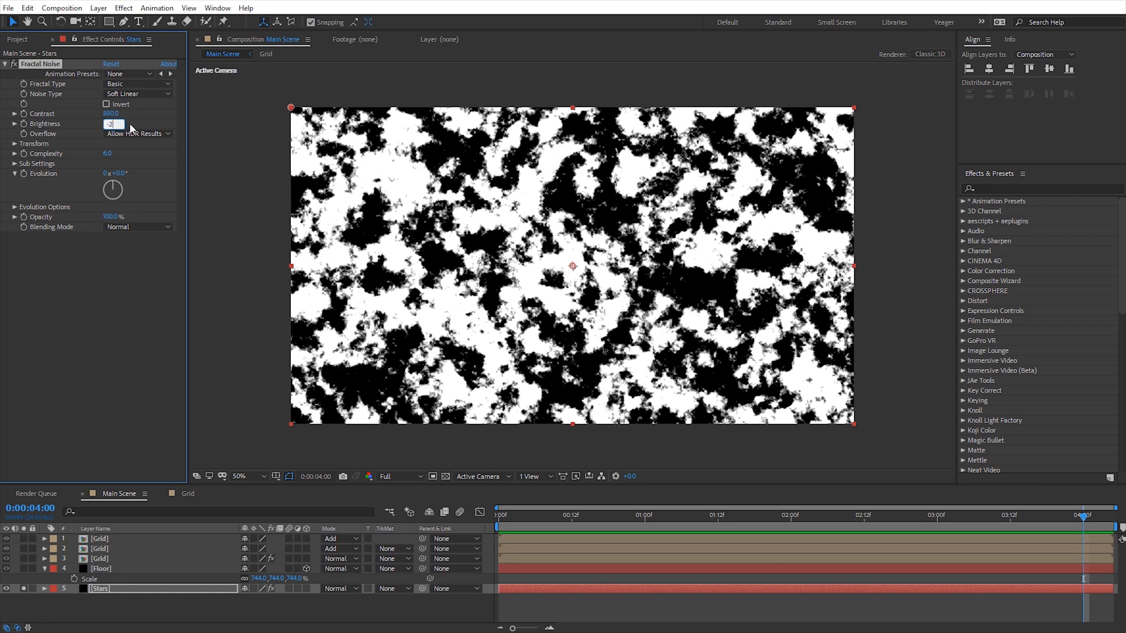
key(Return)
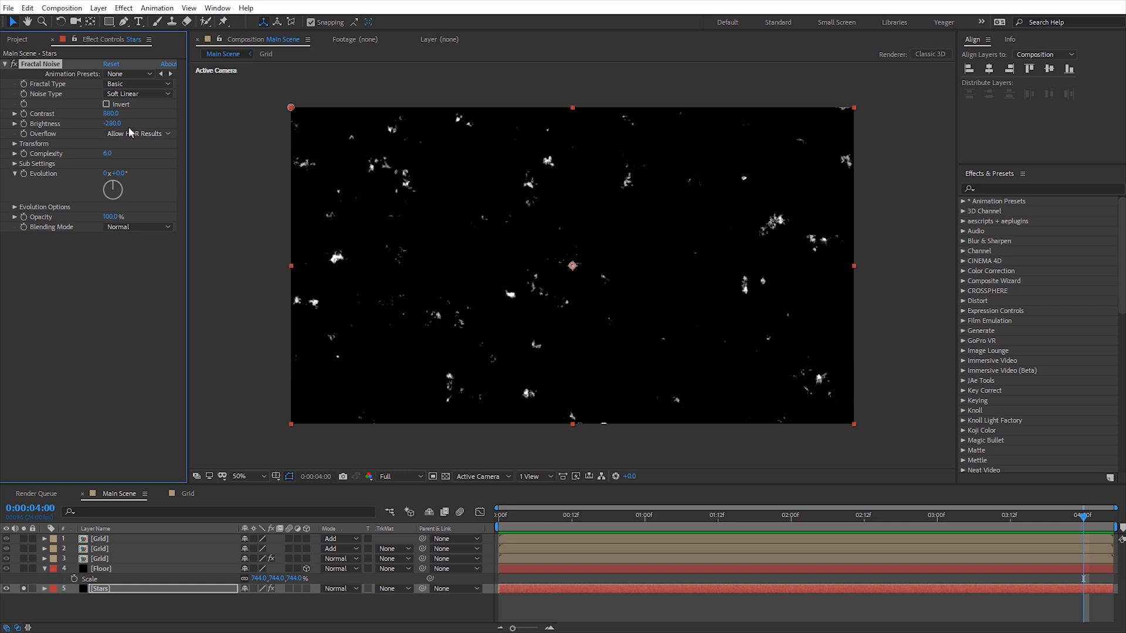
Step: Set the Fractal Noise's Complexity to 20 and its Sub Influence to 124
click(109, 154)
key(Return)
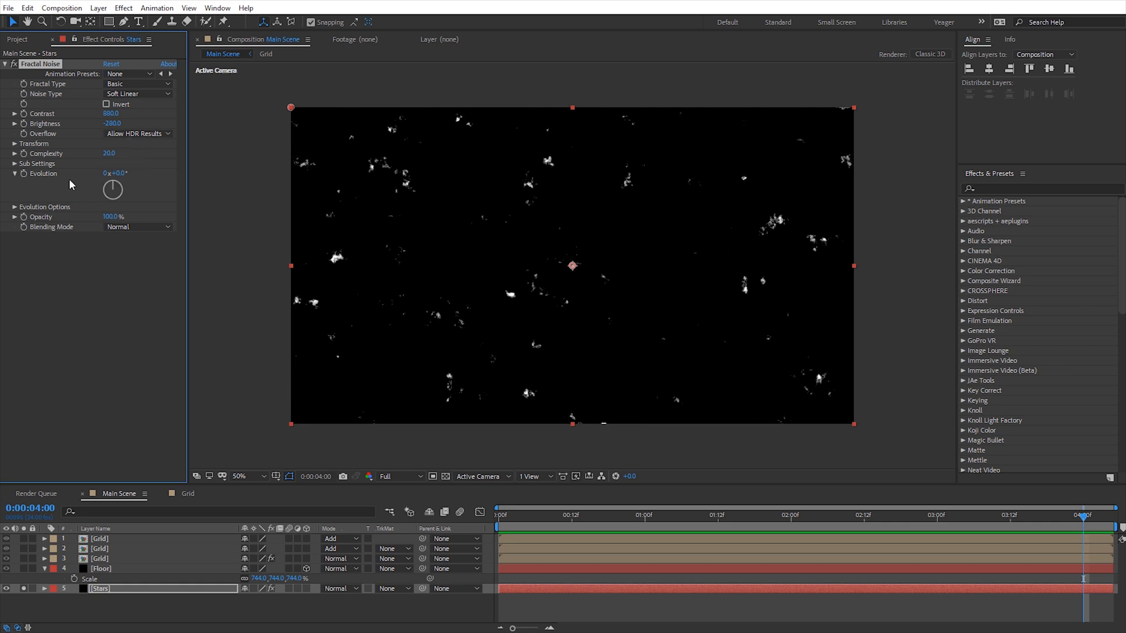
click(15, 164)
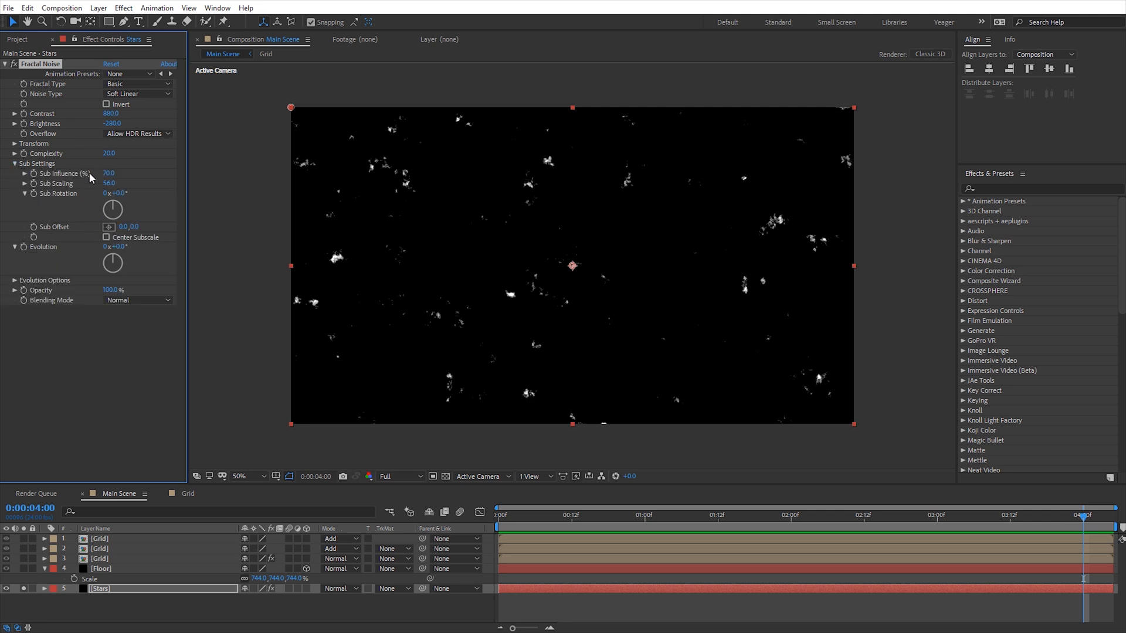
click(109, 174)
text(124)
key(Return)
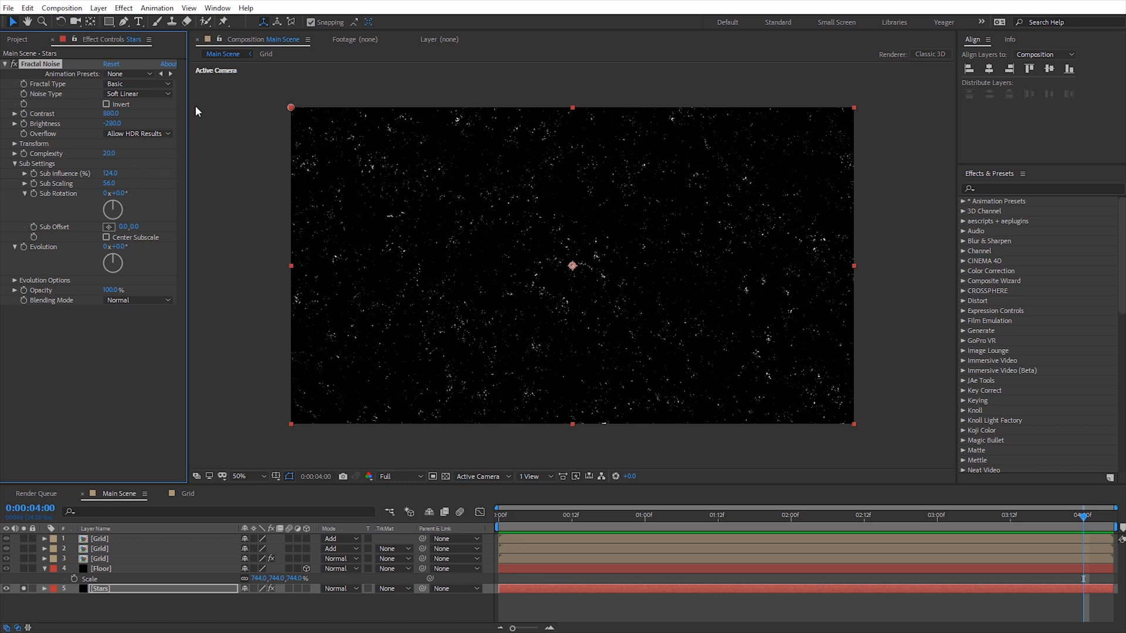
Step: Apply the Offset distortion effect to the Stars layer
click(129, 8)
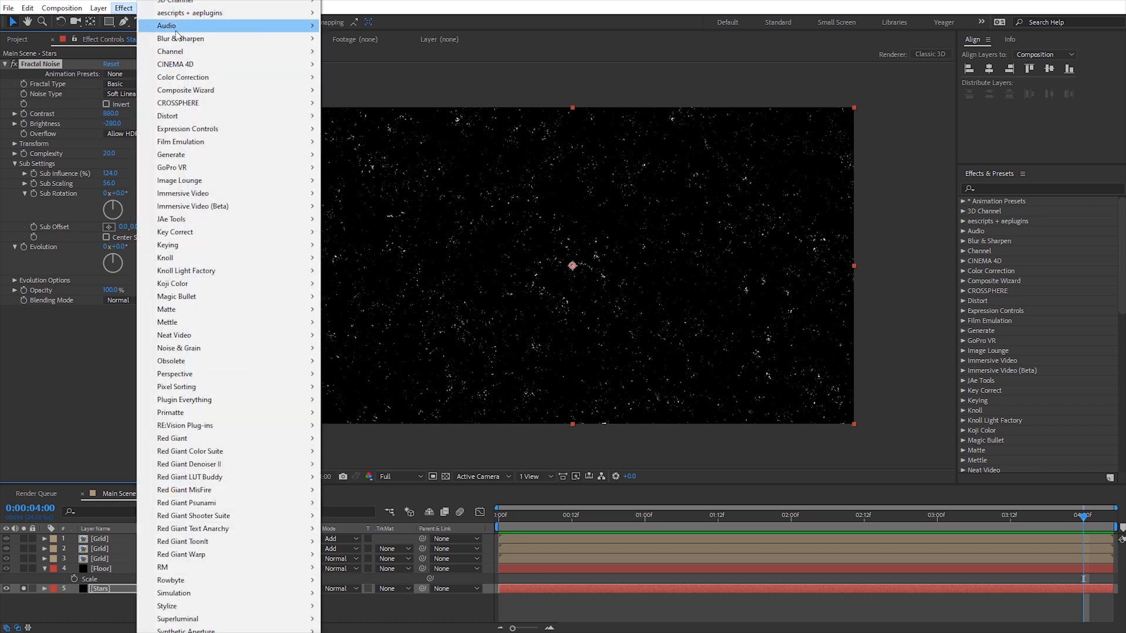
mouse_move(215, 117)
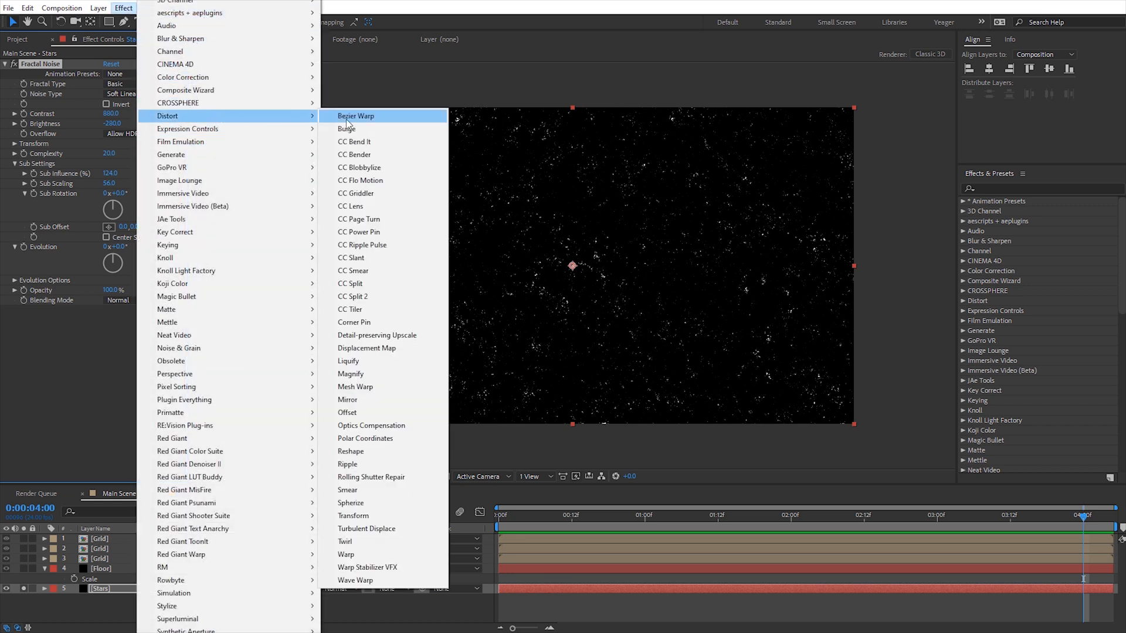
click(347, 412)
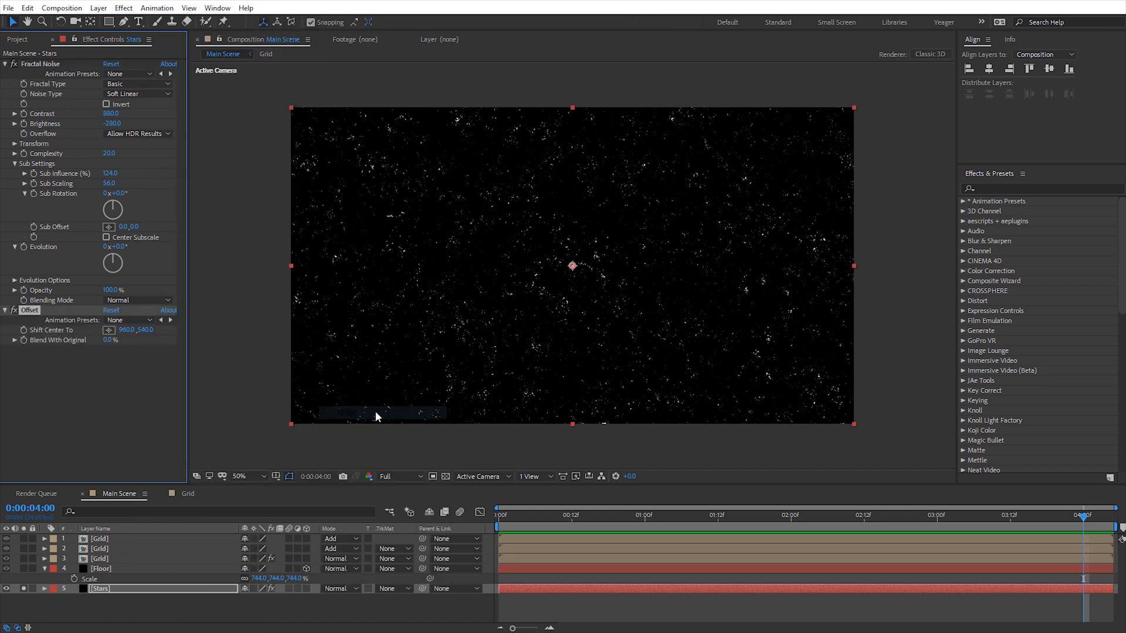
Step: Try shifting the Offset's center vertically to about 971, and undo the shift
drag(150, 329, 198, 341)
mouse_move(284, 337)
mouse_down()
mouse_move(733, 322)
mouse_move(185, 335)
mouse_up()
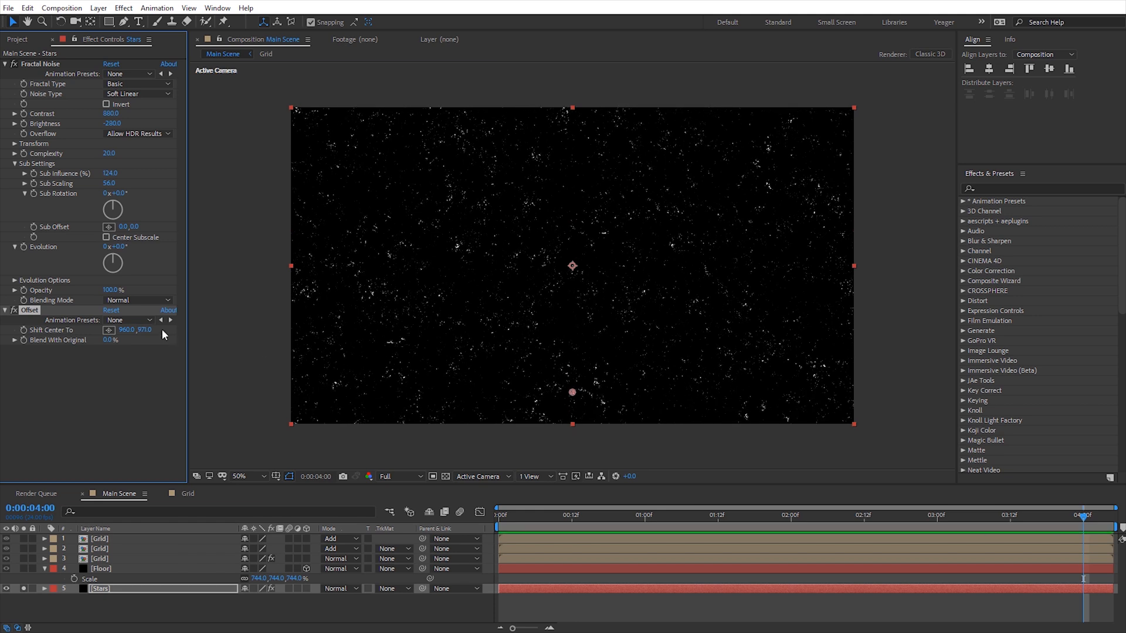
key(ctrl+z)
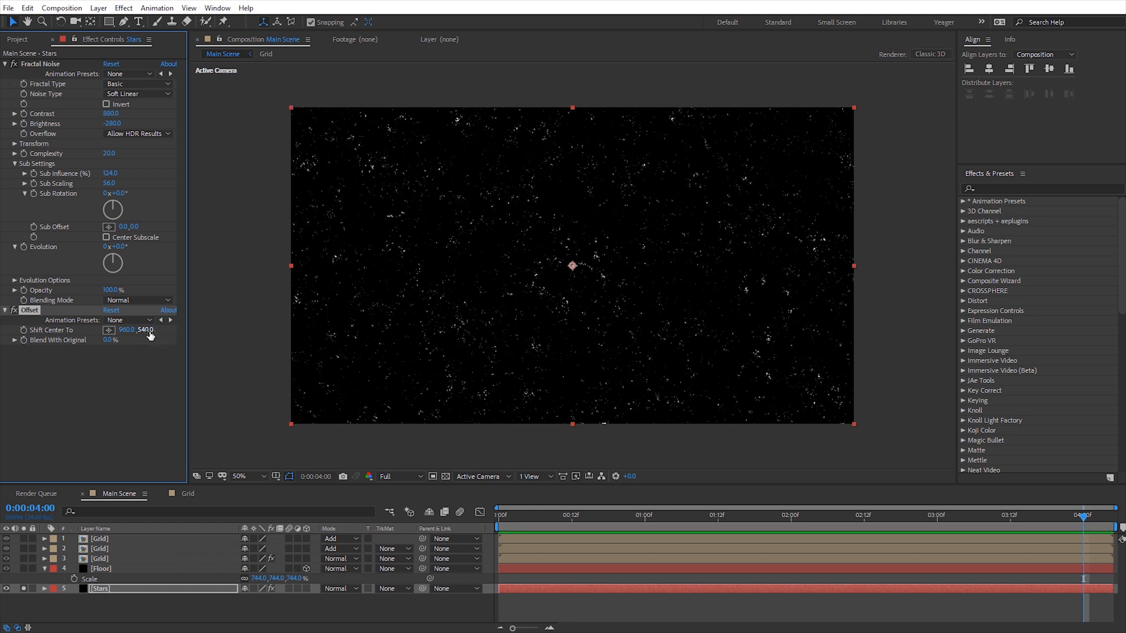
Step: At the start of the timeline, set the Offset's vertical Shift Center To value to 0 and keyframe it
drag(566, 524, 498, 523)
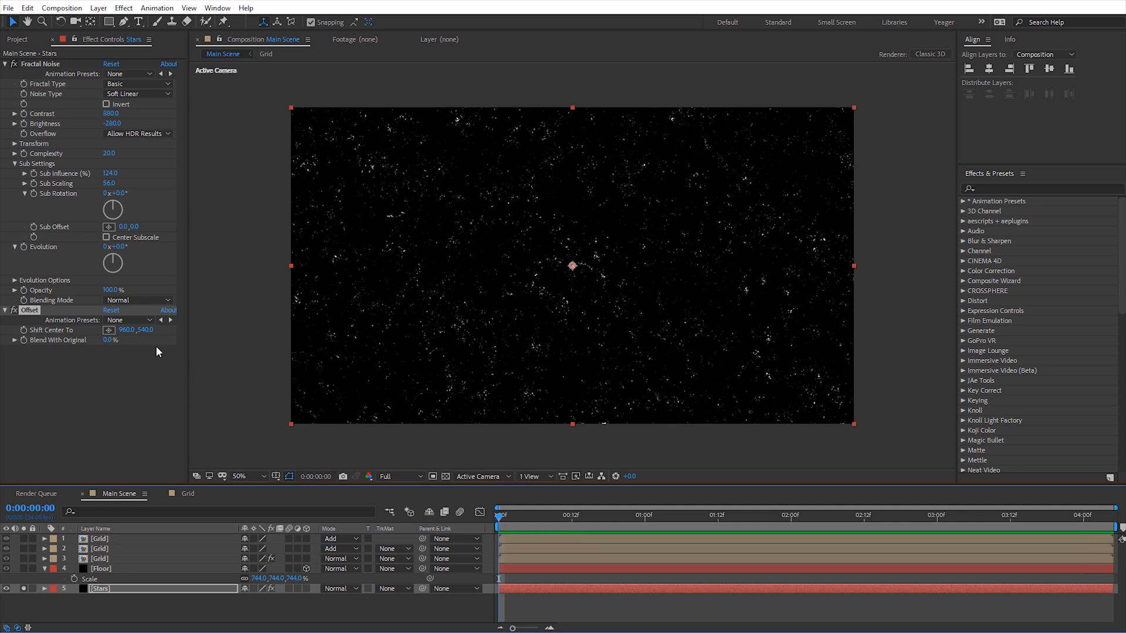
click(146, 331)
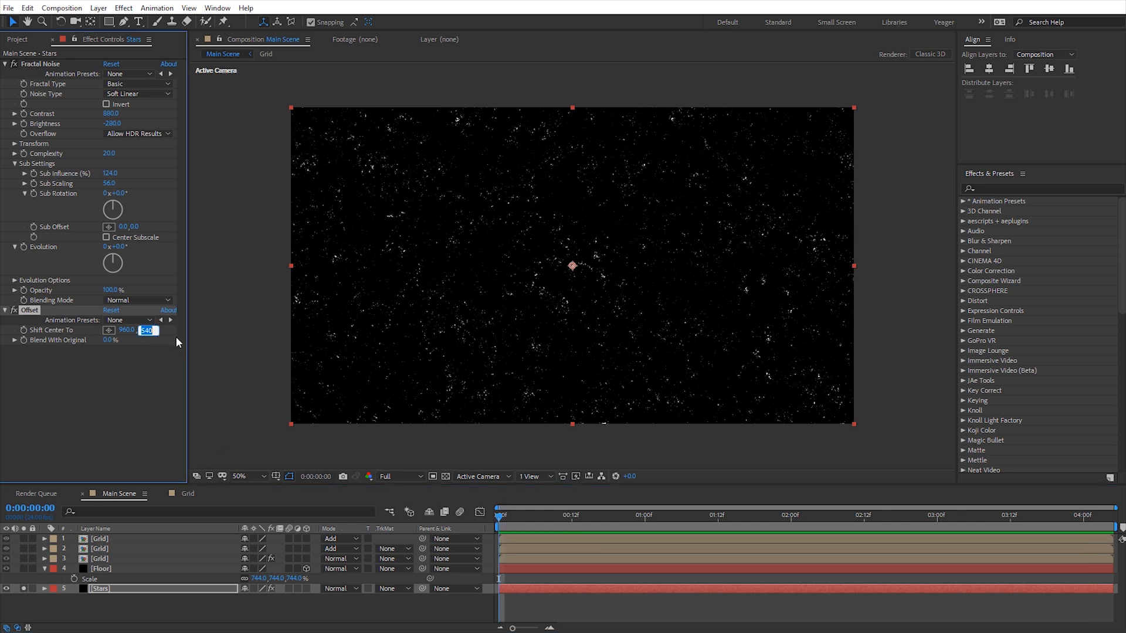
text(0)
key(Return)
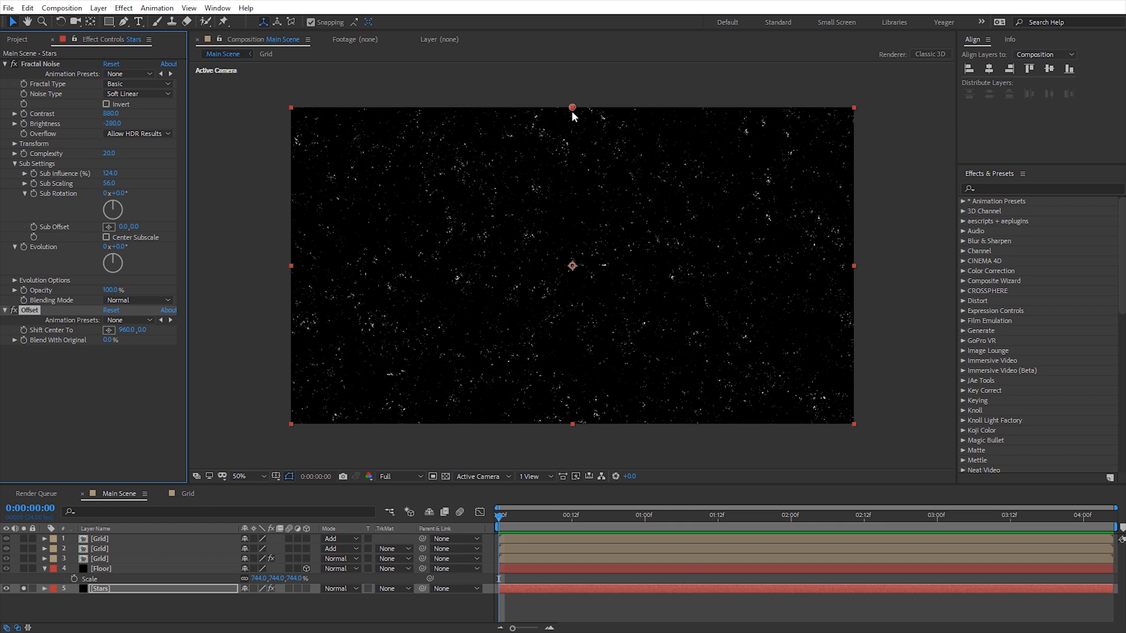
click(24, 331)
Step: At 4 seconds, keyframe the Offset's vertical Shift Center To value at 1080
drag(497, 524, 1084, 547)
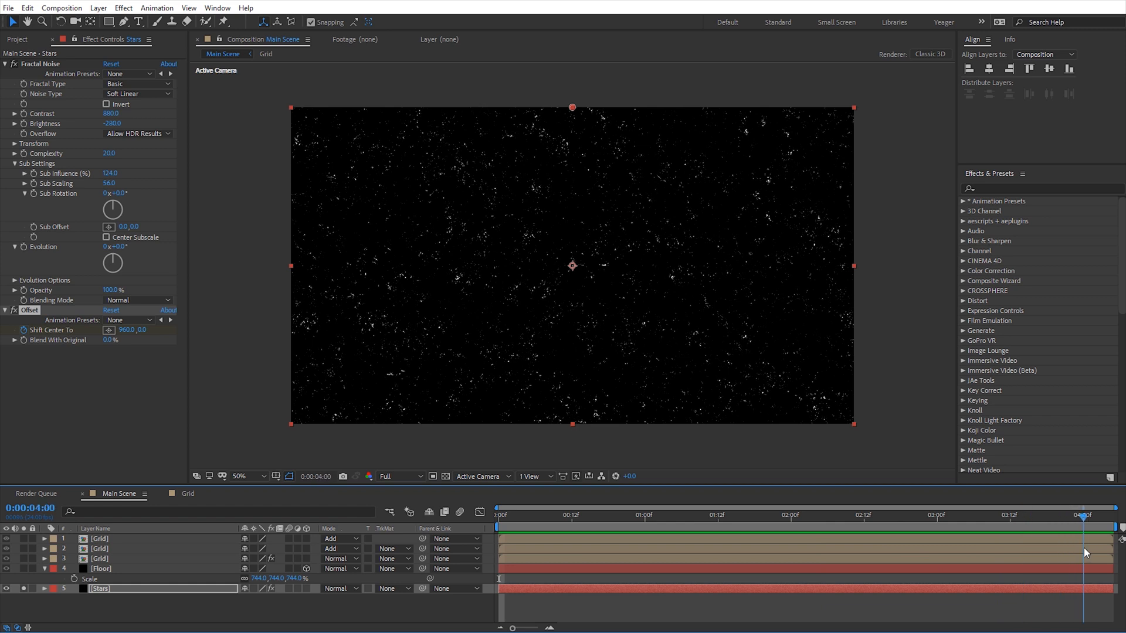
click(141, 330)
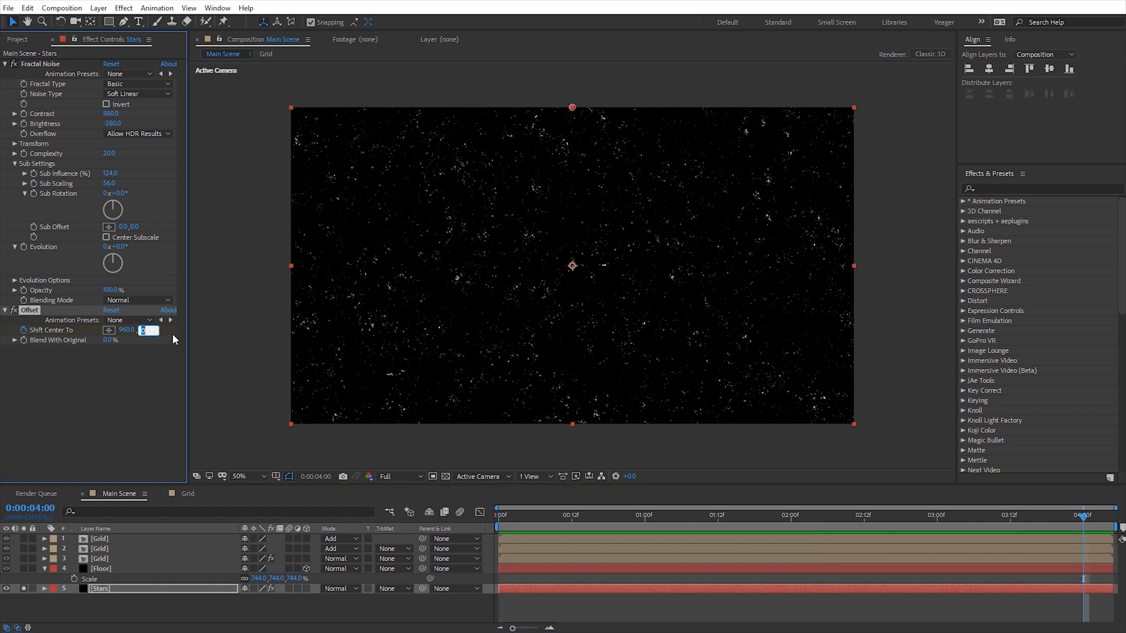
key(Return)
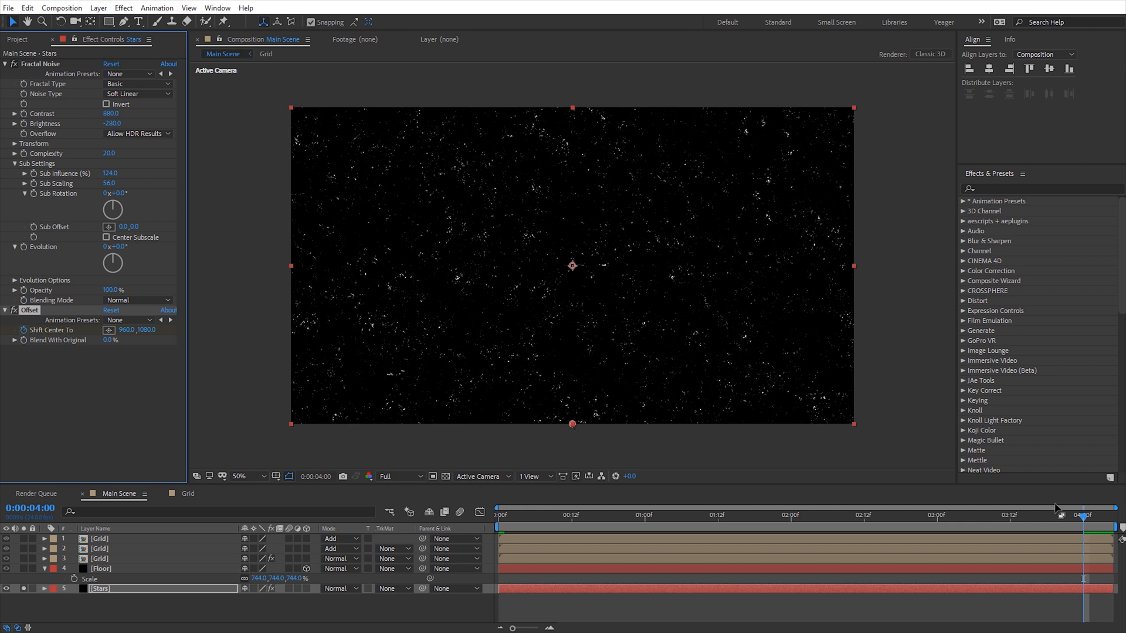
Step: Return to the first frame, end the work area at 4 seconds and preview the moving stars
drag(1084, 519, 437, 532)
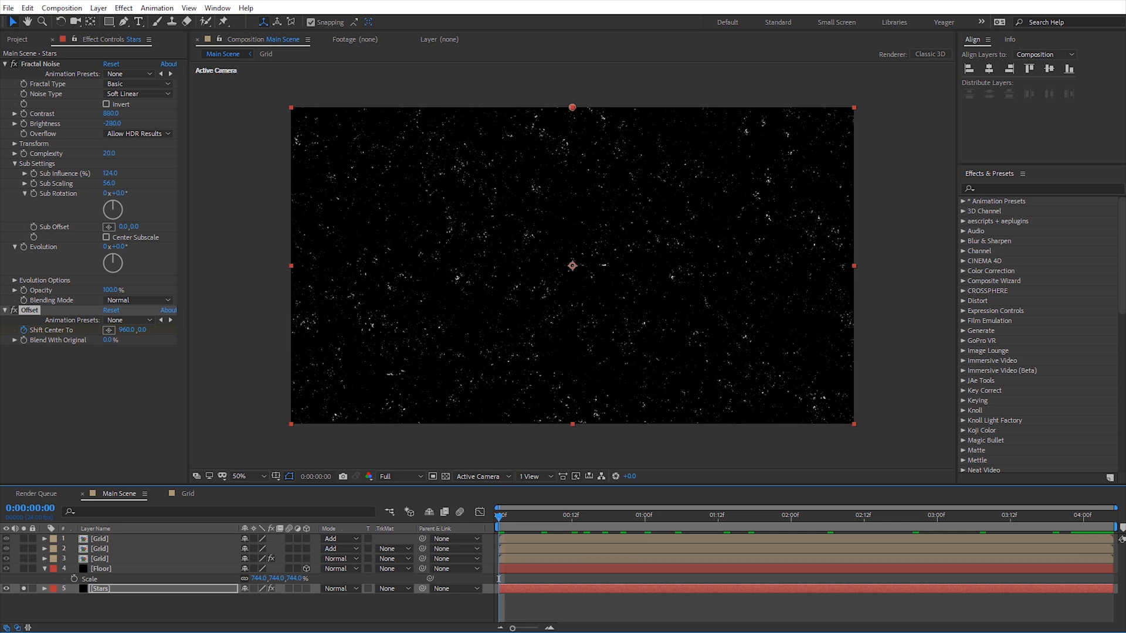
drag(1115, 527, 1086, 534)
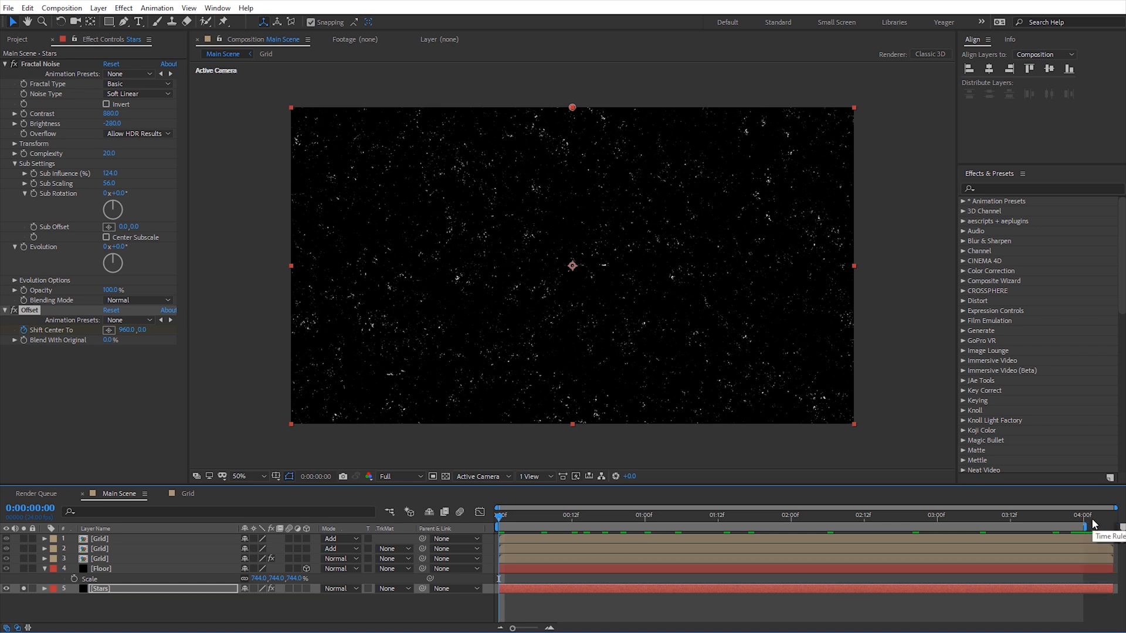
key(space)
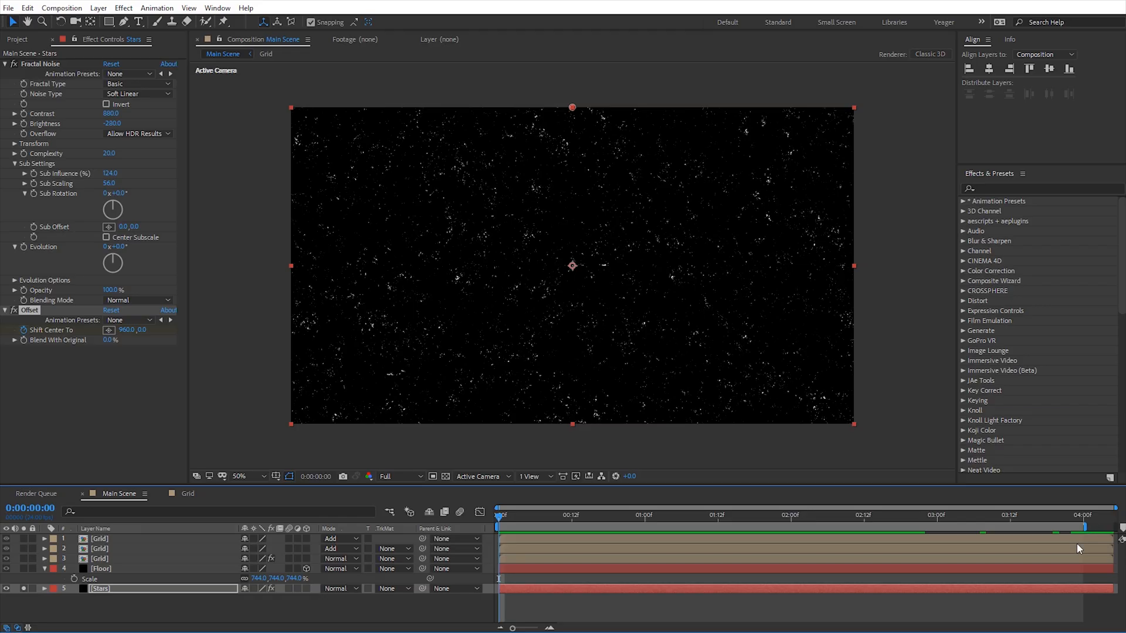
Step: Unsolo the Stars layer and scrub to frame 12 to check the stars moving above the grid
click(24, 589)
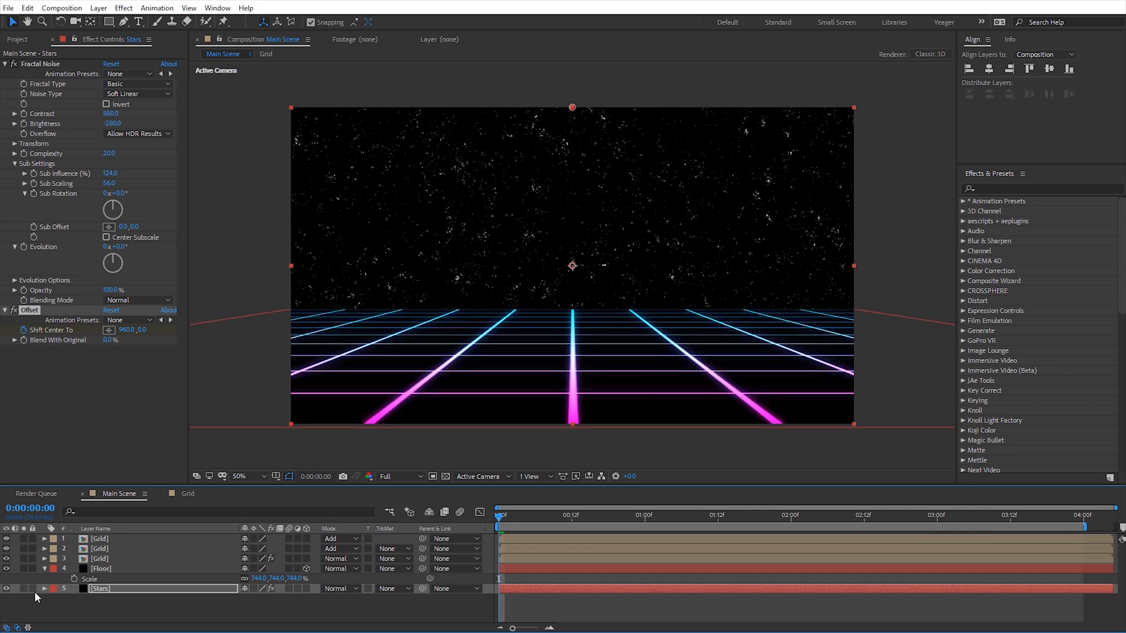
mouse_move(508, 522)
mouse_down()
mouse_move(808, 533)
mouse_move(532, 508)
mouse_move(573, 513)
mouse_up()
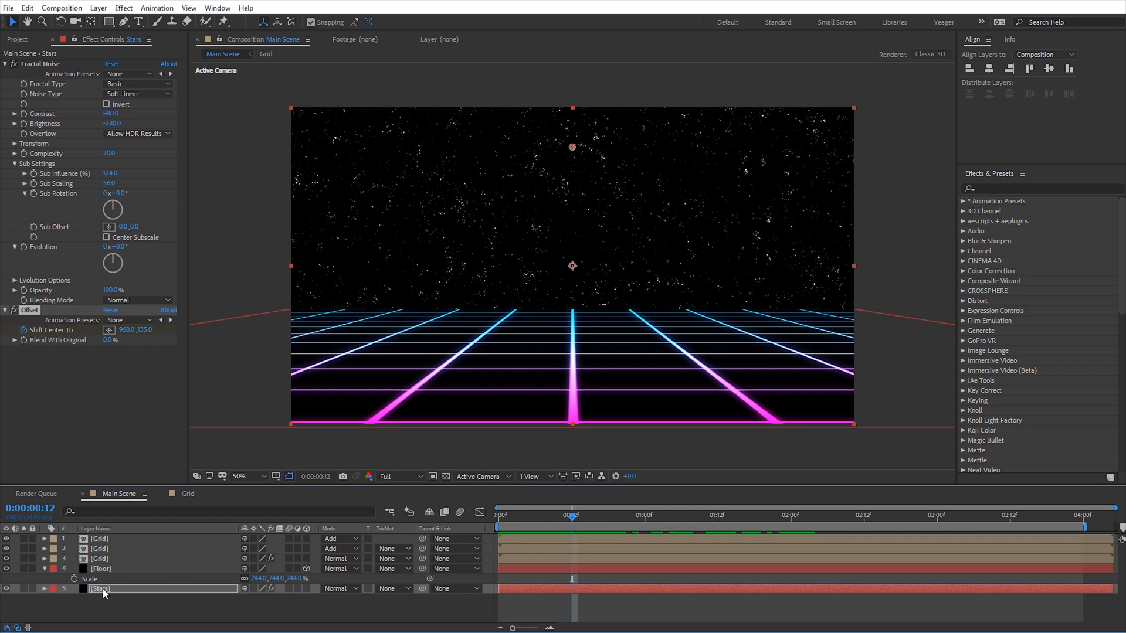
Step: Apply the Optics Compensation effect to the Stars layer
click(125, 9)
mouse_move(196, 119)
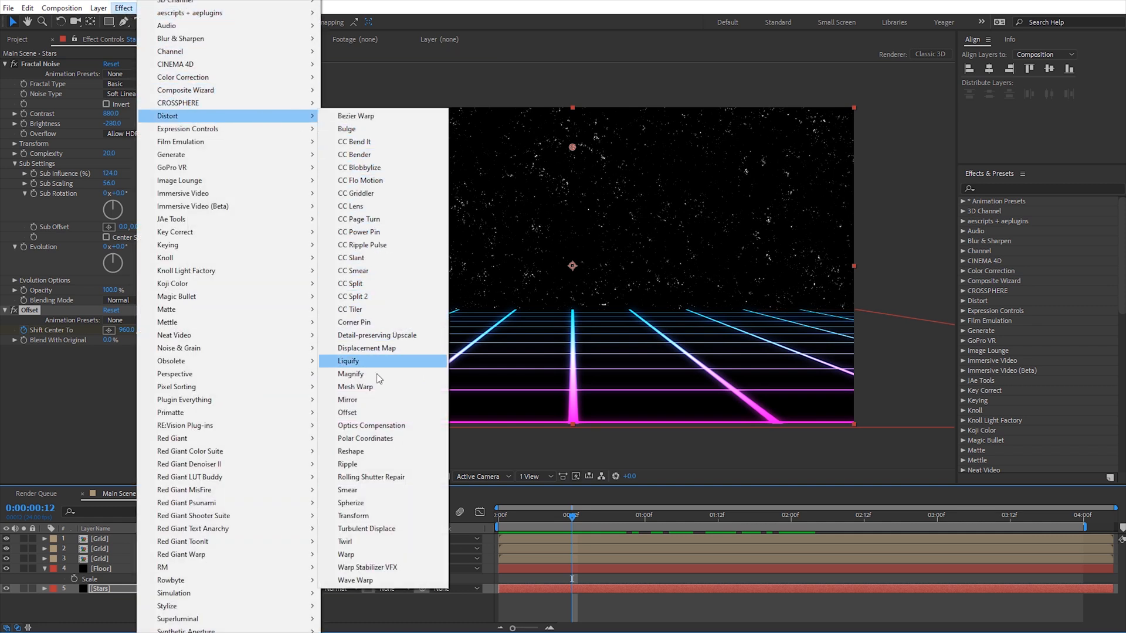
click(387, 426)
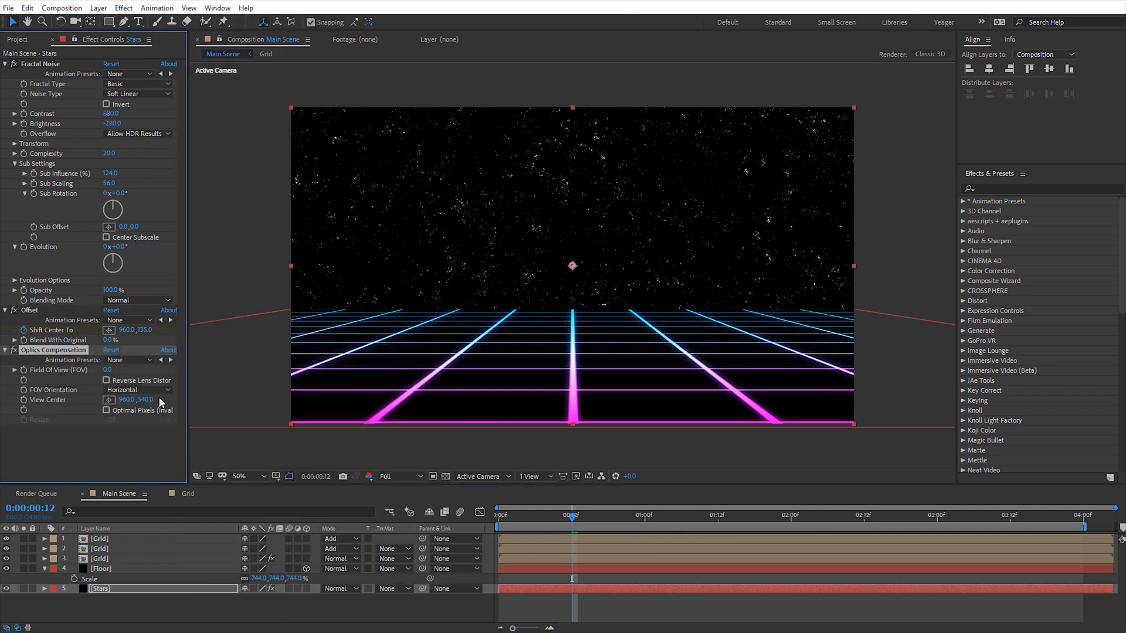
Step: Enable Reverse Lens Distortion with a Field of View of 95 and scrub the timeline to check the distorted stars
click(106, 381)
click(107, 370)
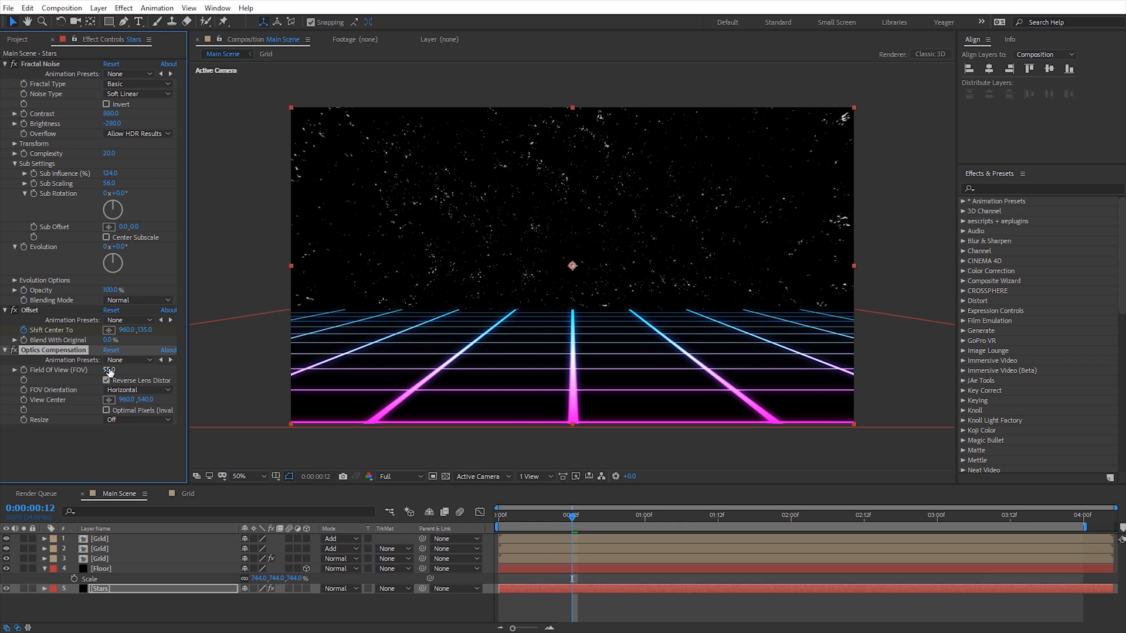
drag(109, 371, 133, 371)
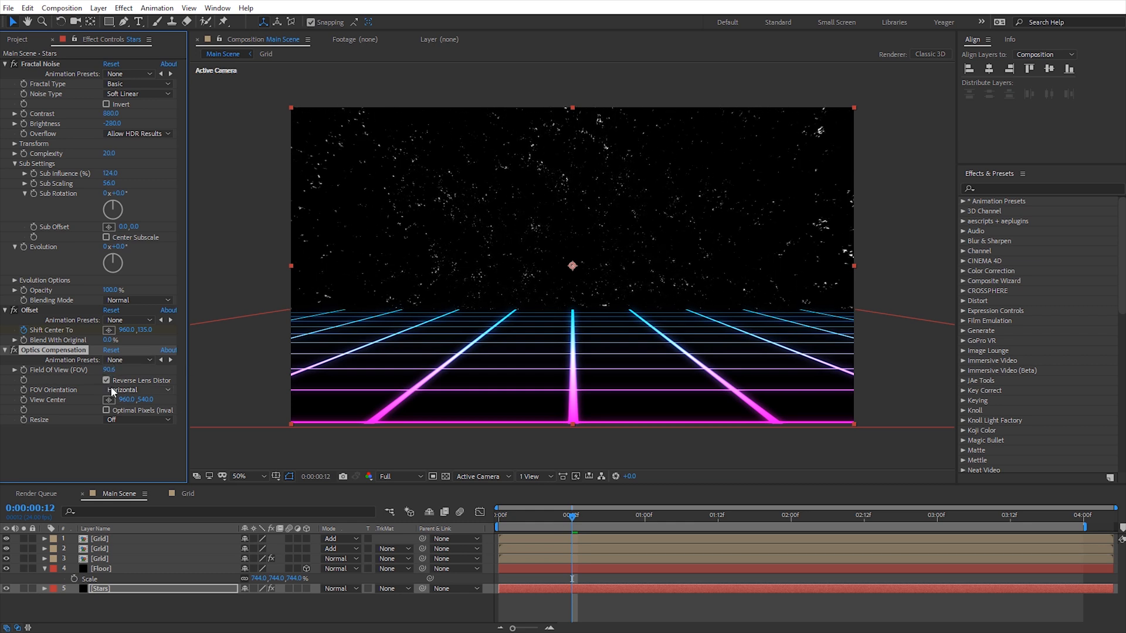
click(110, 371)
text(95)
key(Return)
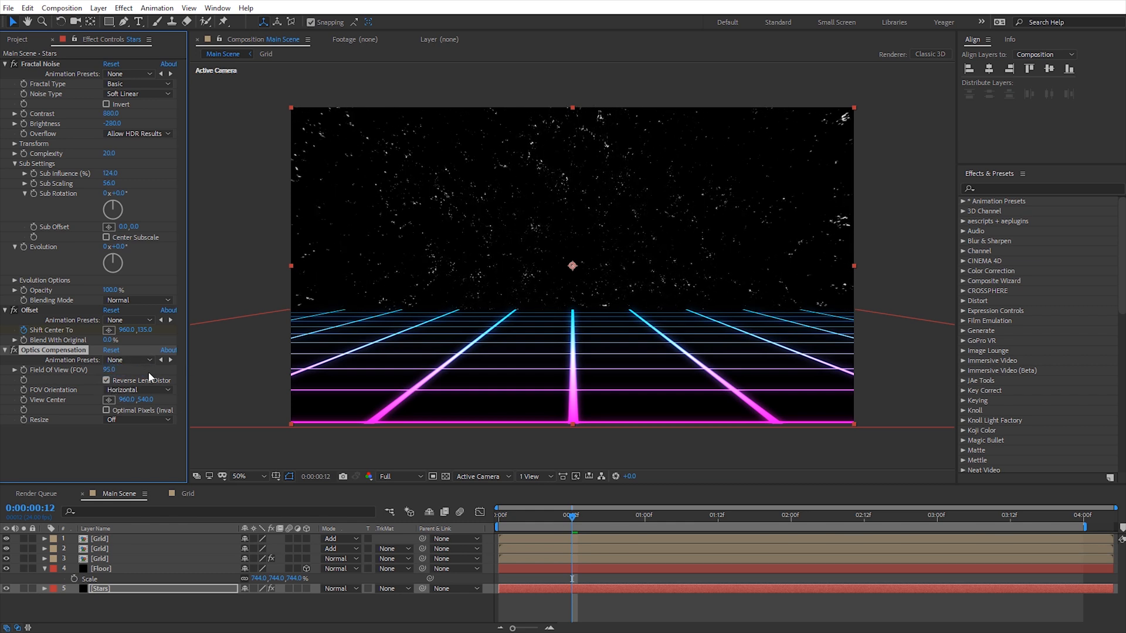
click(523, 516)
drag(533, 517, 572, 540)
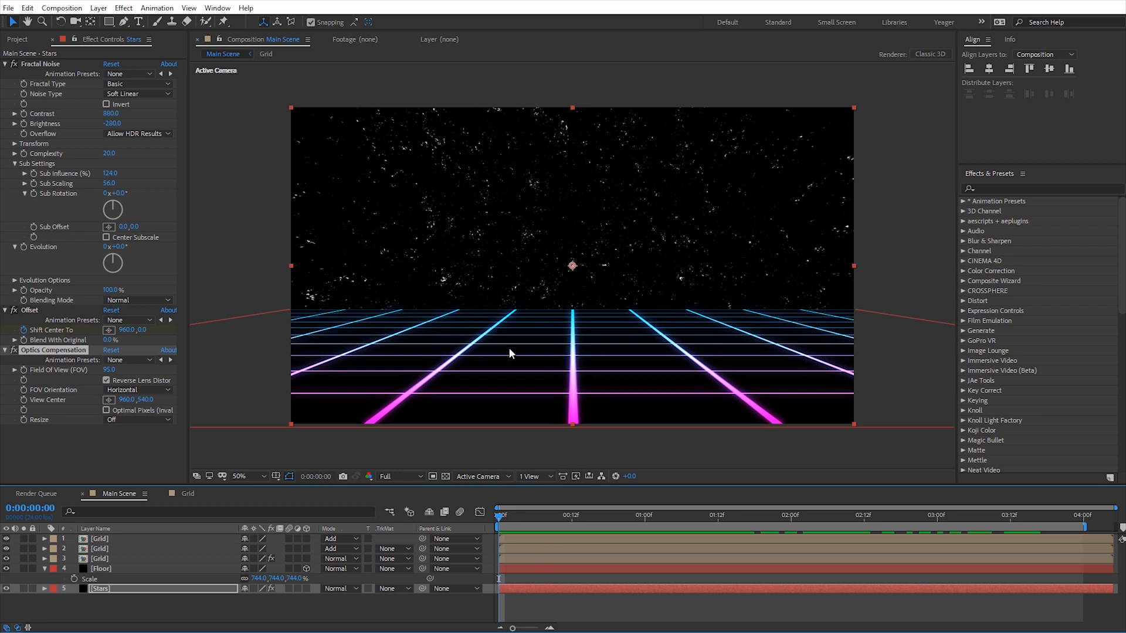
Step: Create a 1080 x 1080 px black solid named Sun directly above the Stars layer
right_click(229, 196)
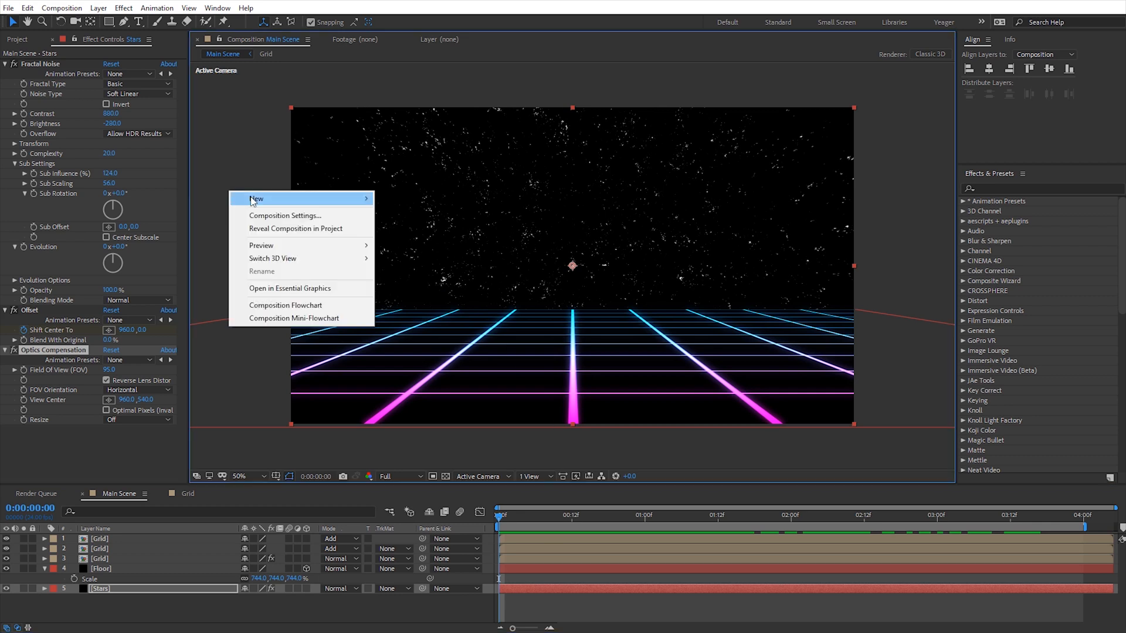
mouse_move(254, 200)
click(414, 228)
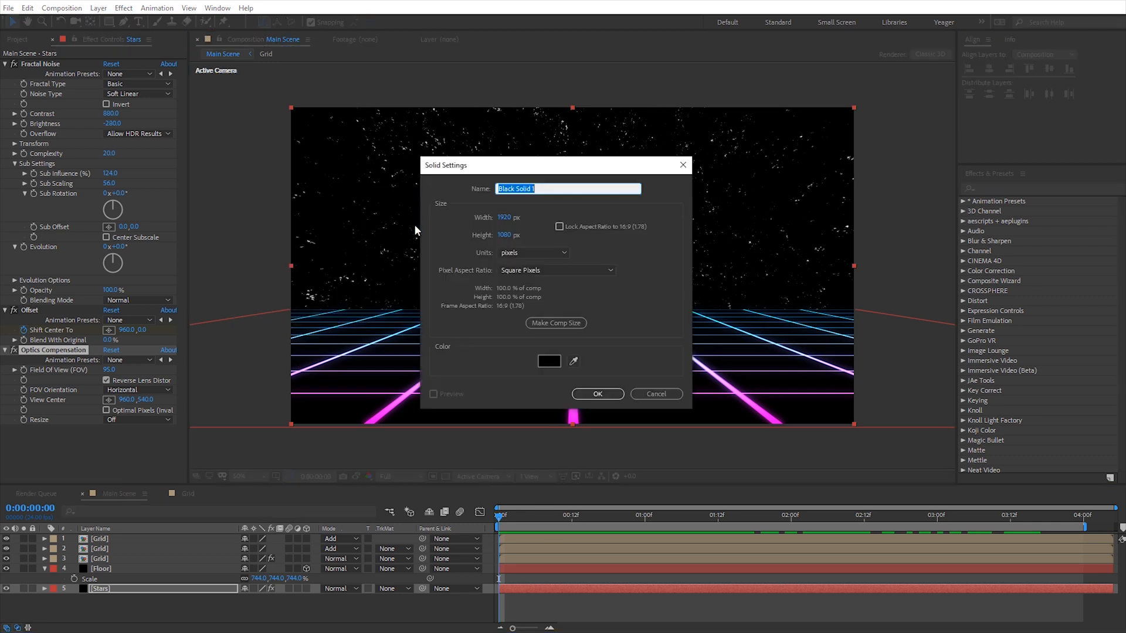
text(Sun)
click(508, 218)
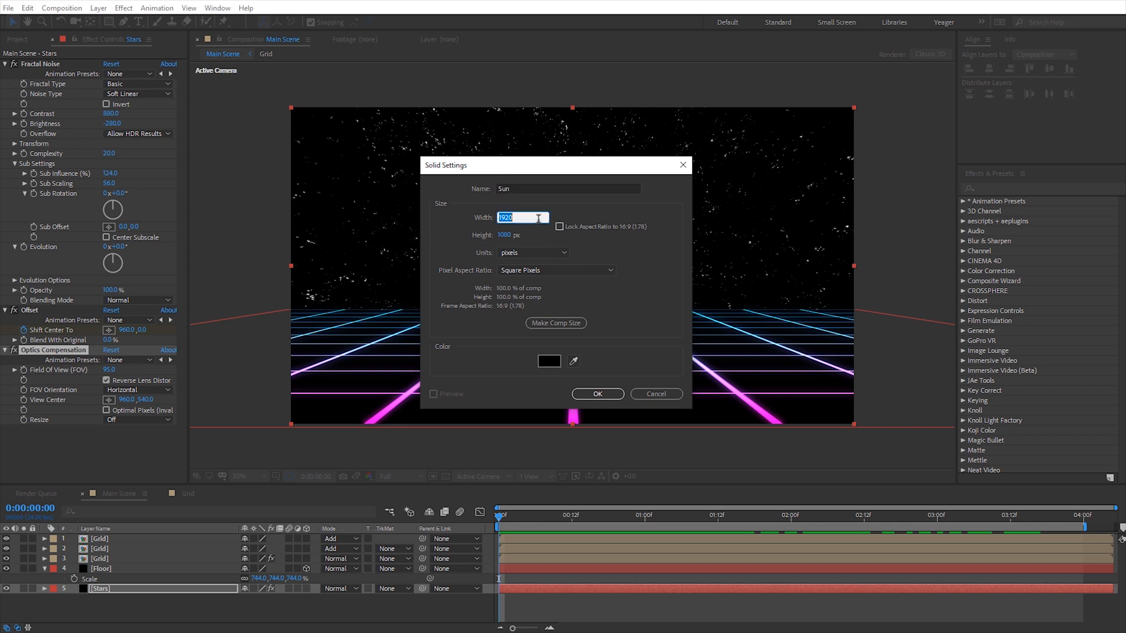
text(1080)
click(596, 394)
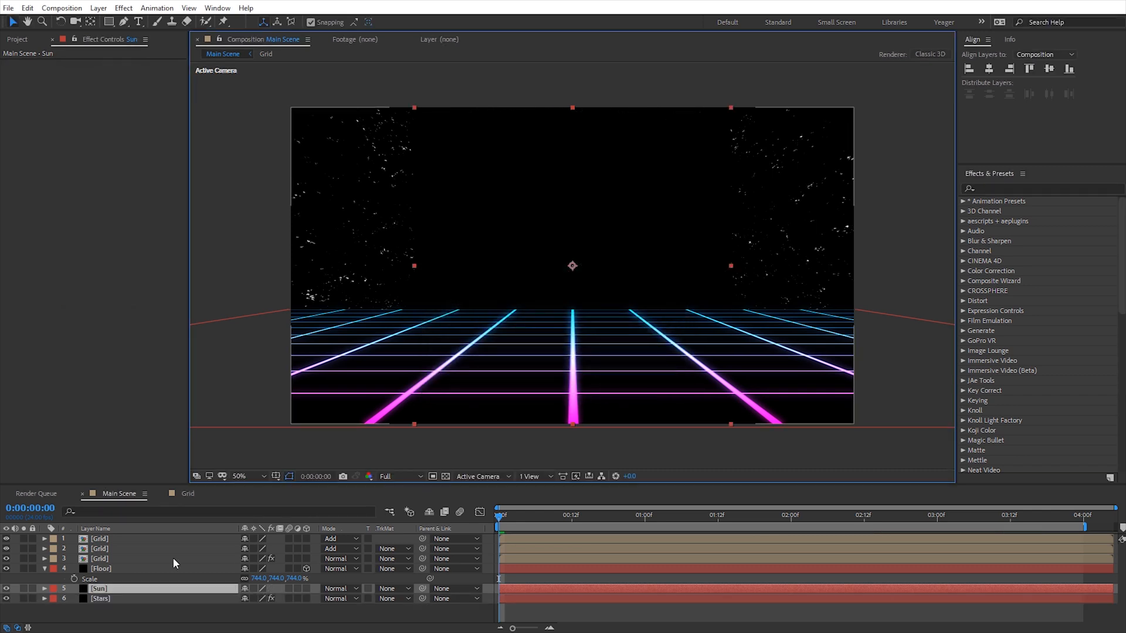
Step: Solo the Sun layer and apply the Gradient Ramp effect to it
click(23, 589)
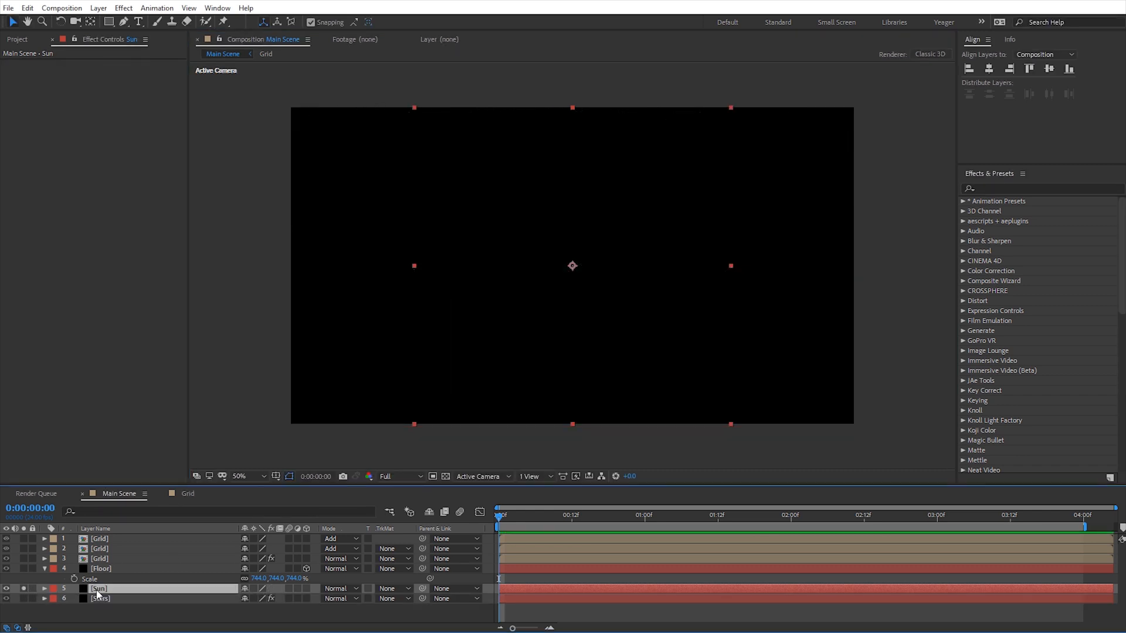
click(124, 8)
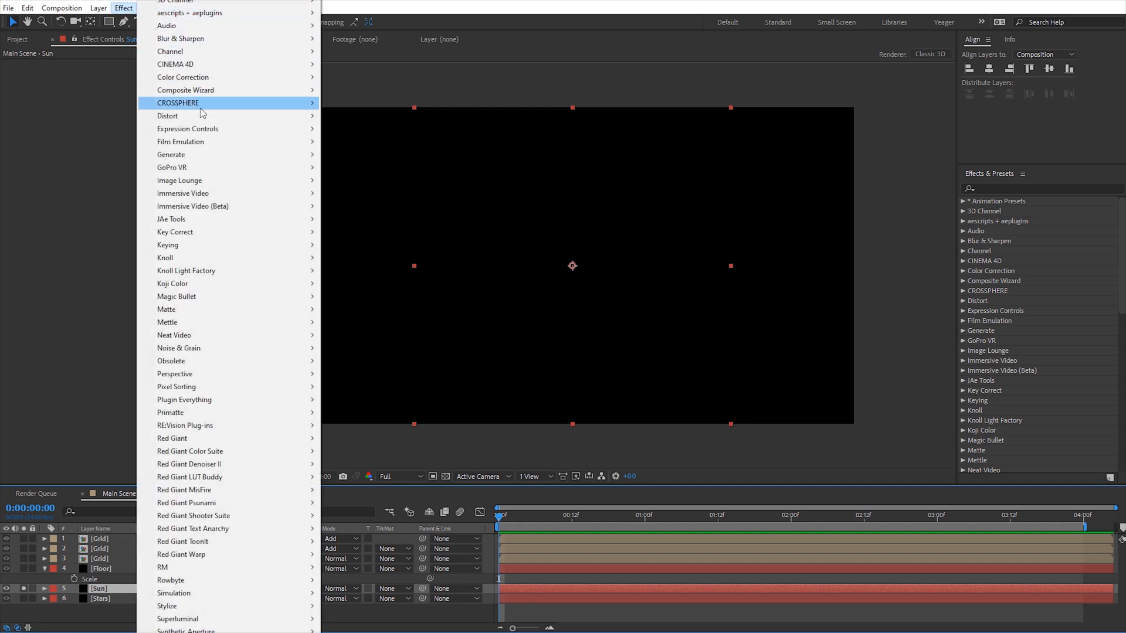
mouse_move(270, 155)
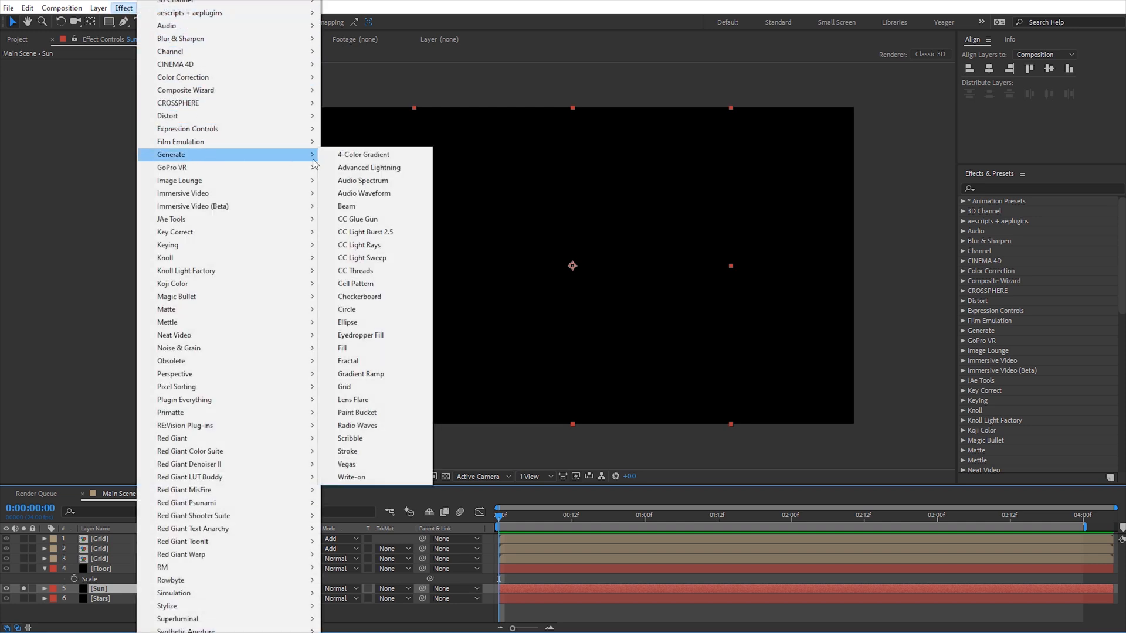
click(357, 374)
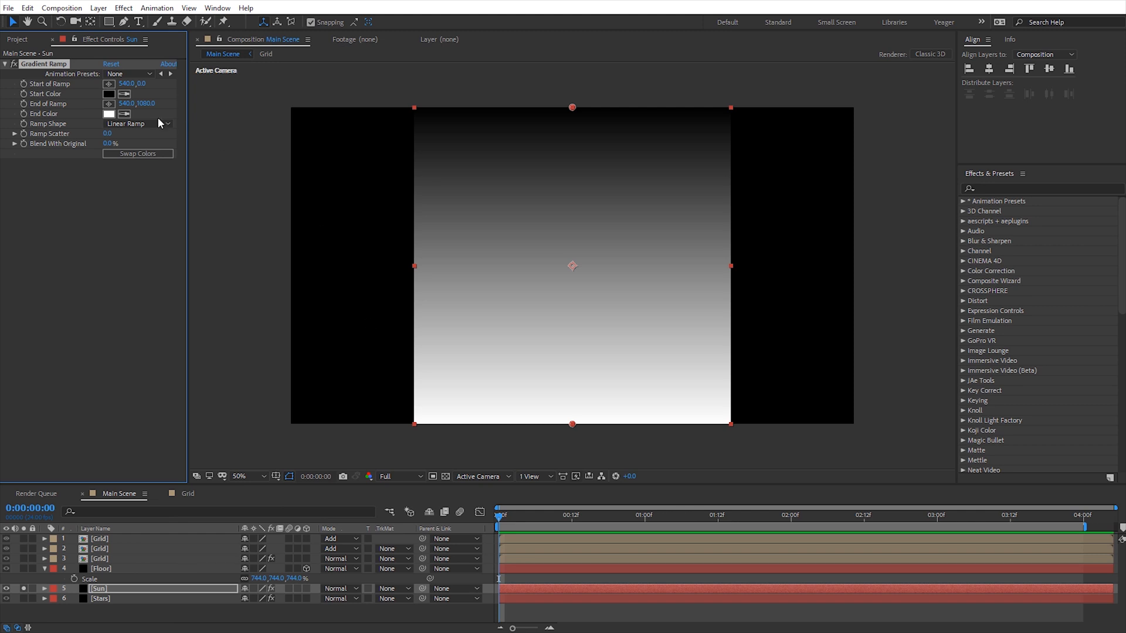
Step: Set the Gradient Ramp's start color to orange FF9F2E and its end color to purple 841CDC
click(114, 93)
drag(719, 531, 692, 404)
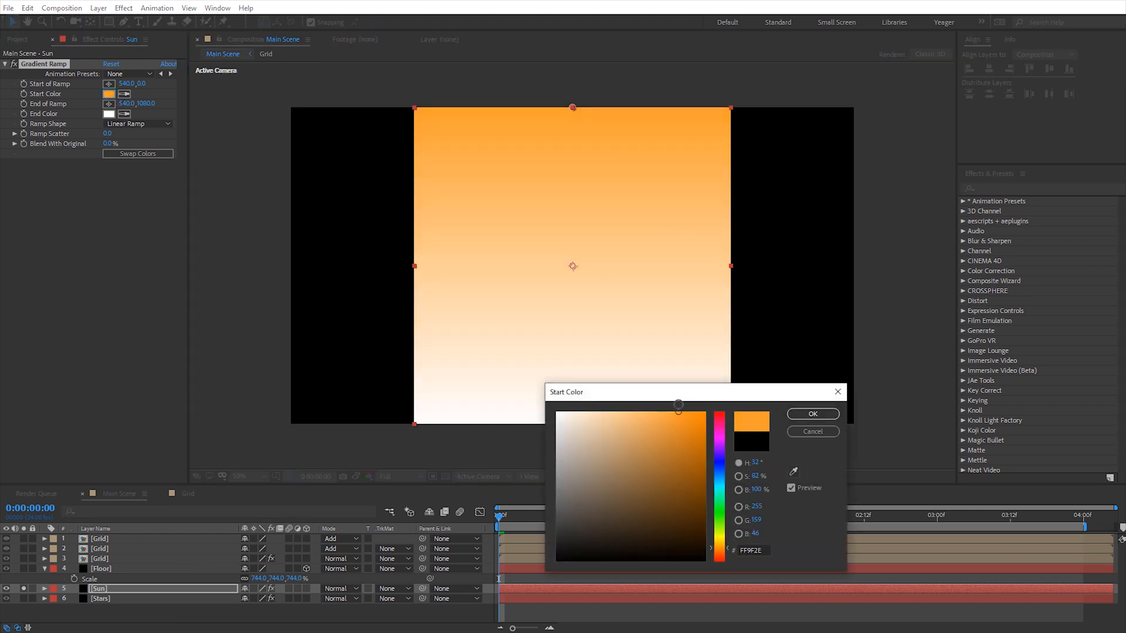
click(812, 414)
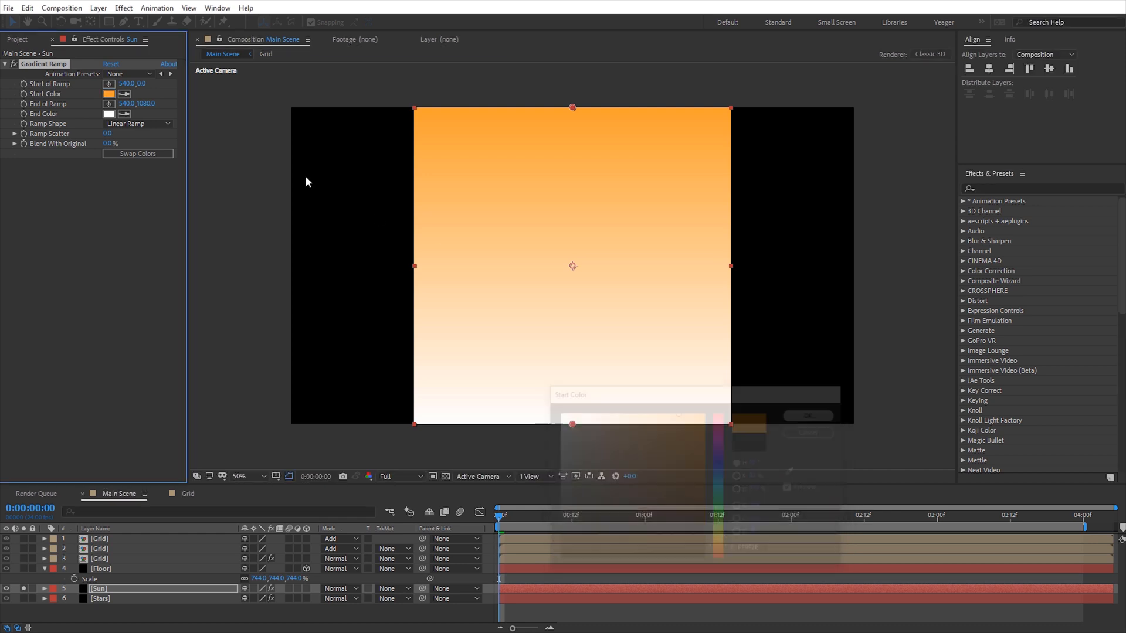
click(110, 113)
drag(718, 457, 719, 449)
click(689, 431)
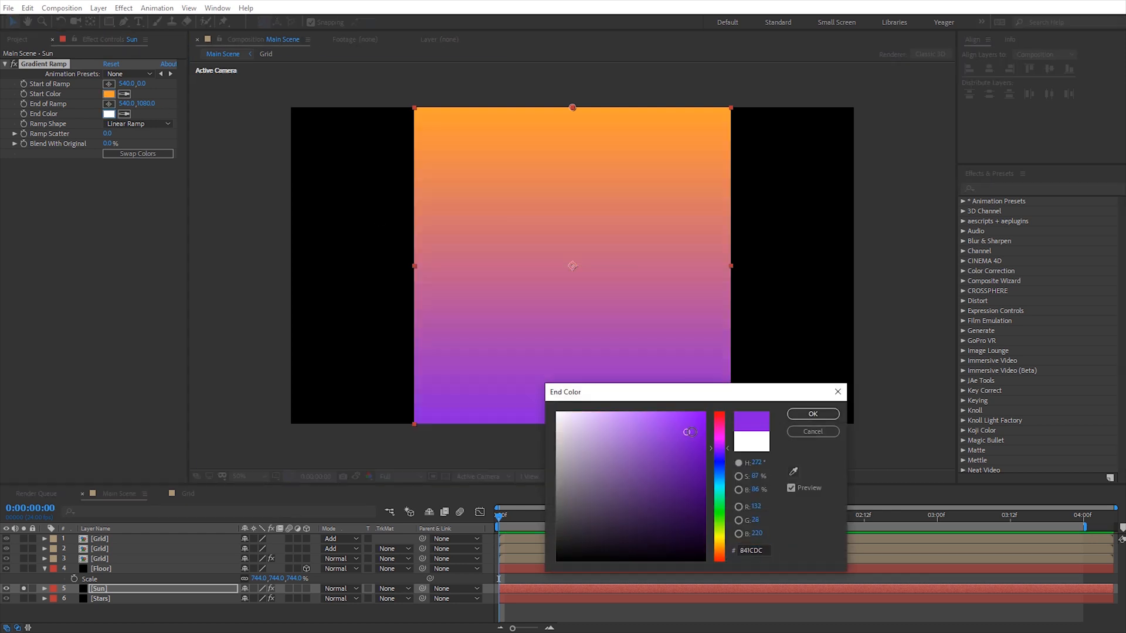
click(811, 414)
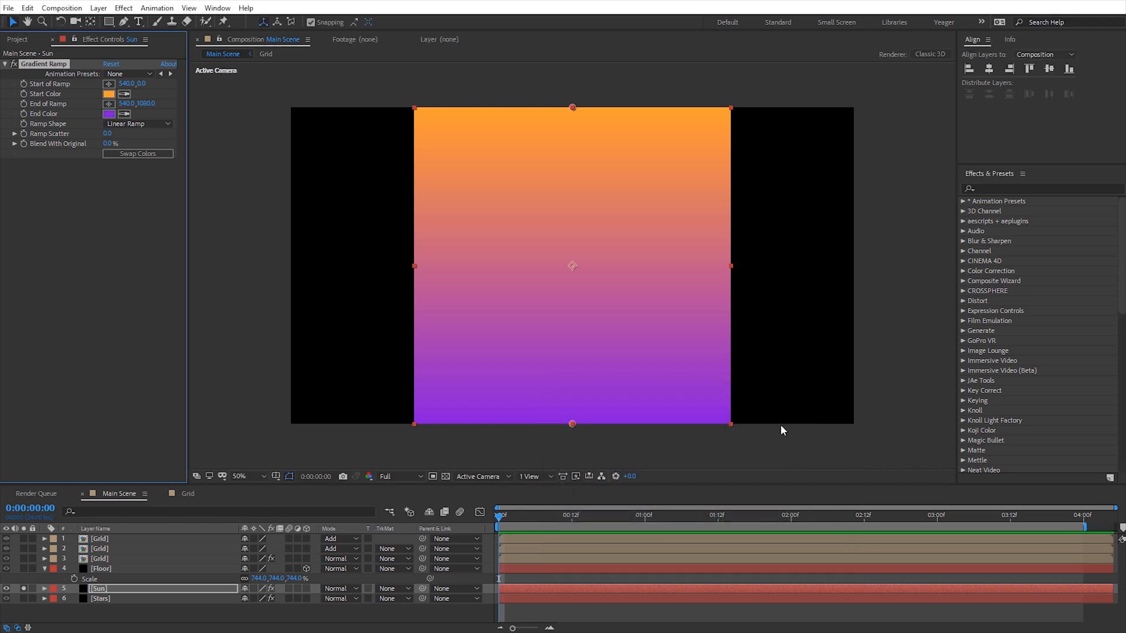
Step: Mask the Sun layer with an ellipse that fills the whole solid, making it a circle
click(109, 22)
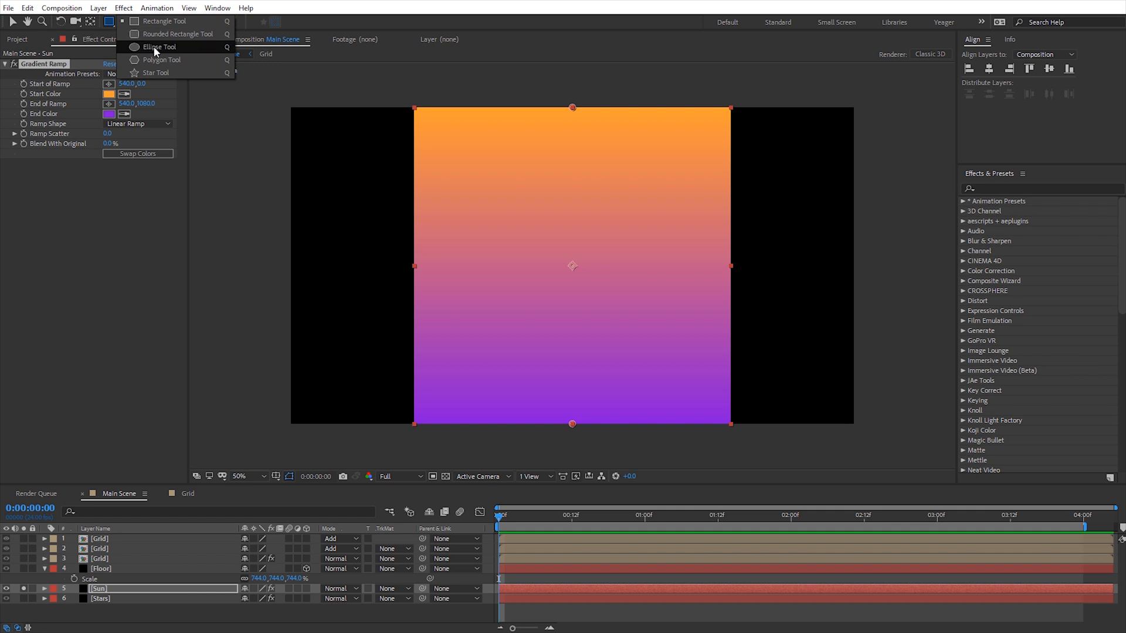
click(156, 51)
double_click(109, 27)
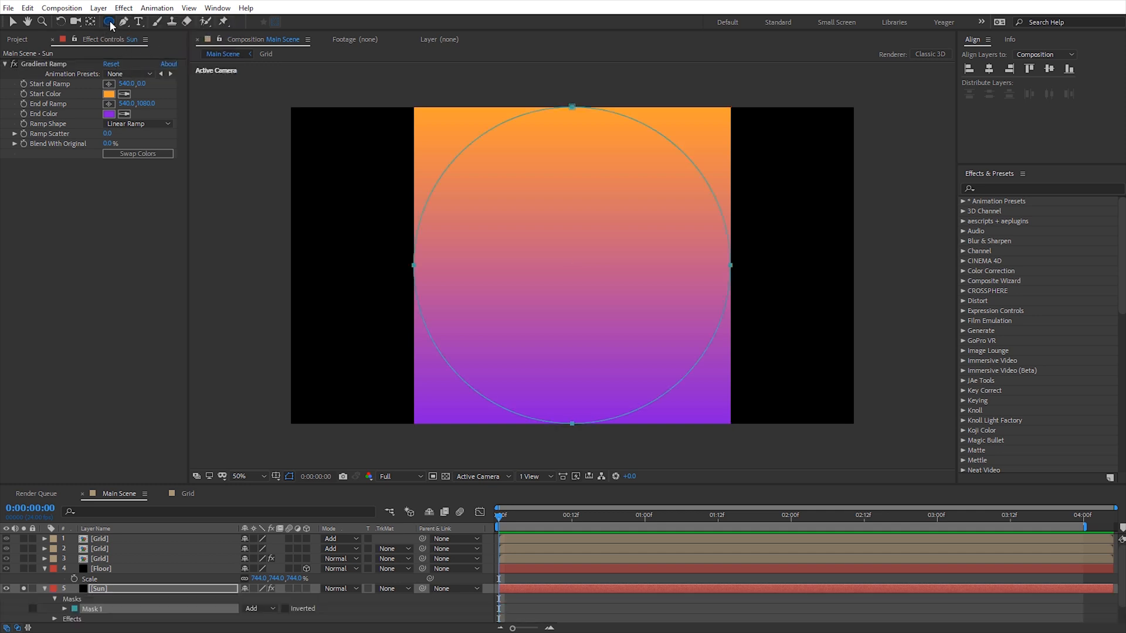
key(v)
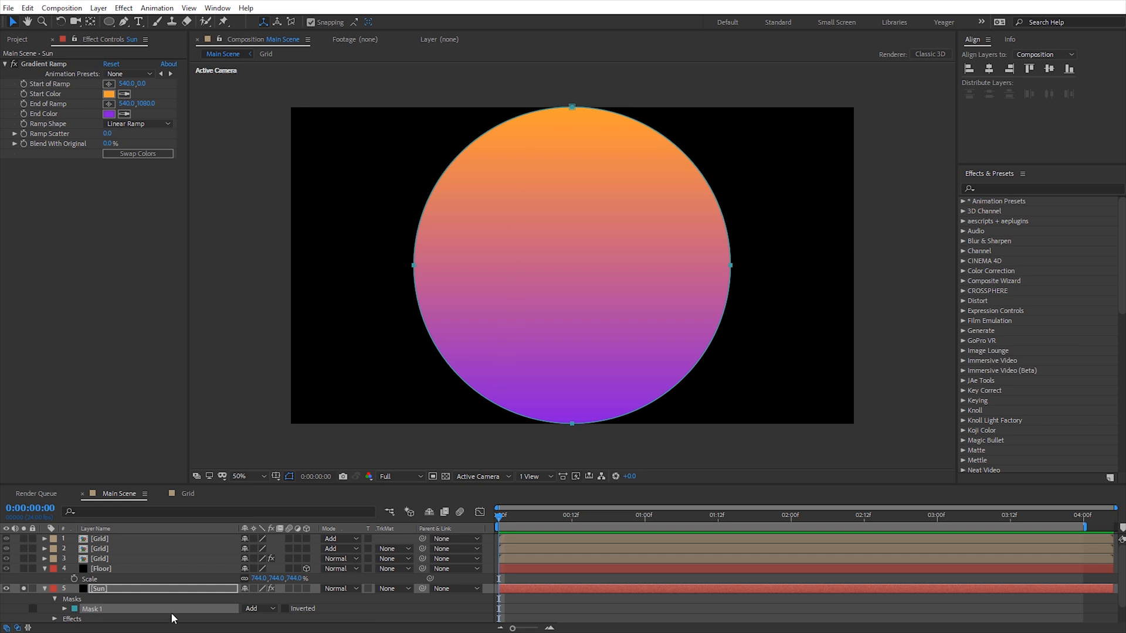
Step: Unsolo the Sun layer and set its scale to 63%
click(23, 588)
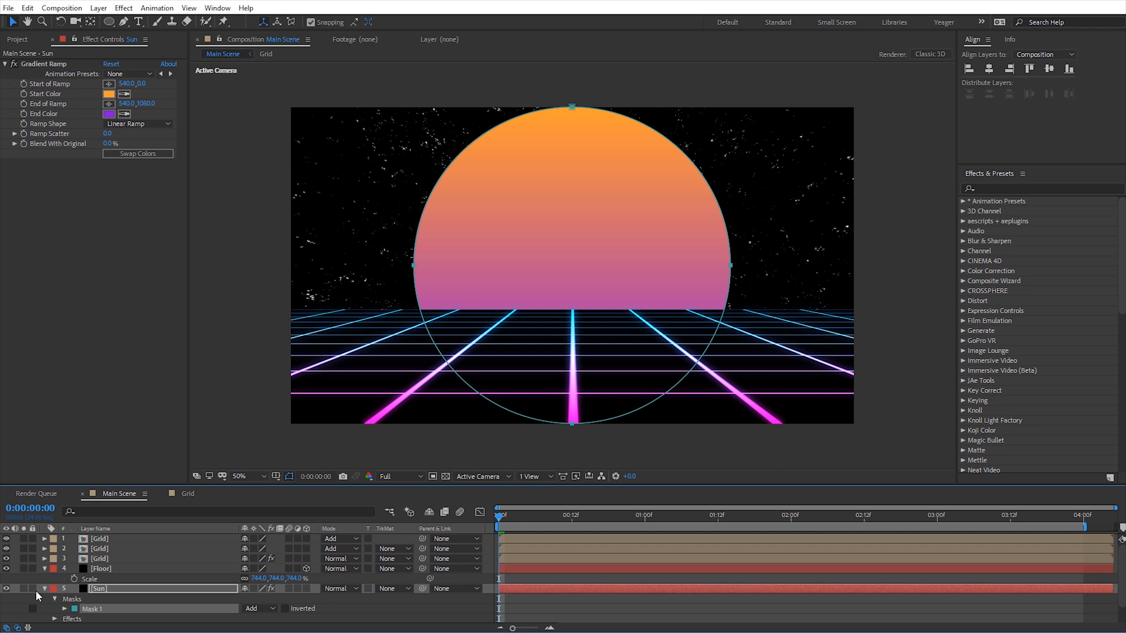
key(s)
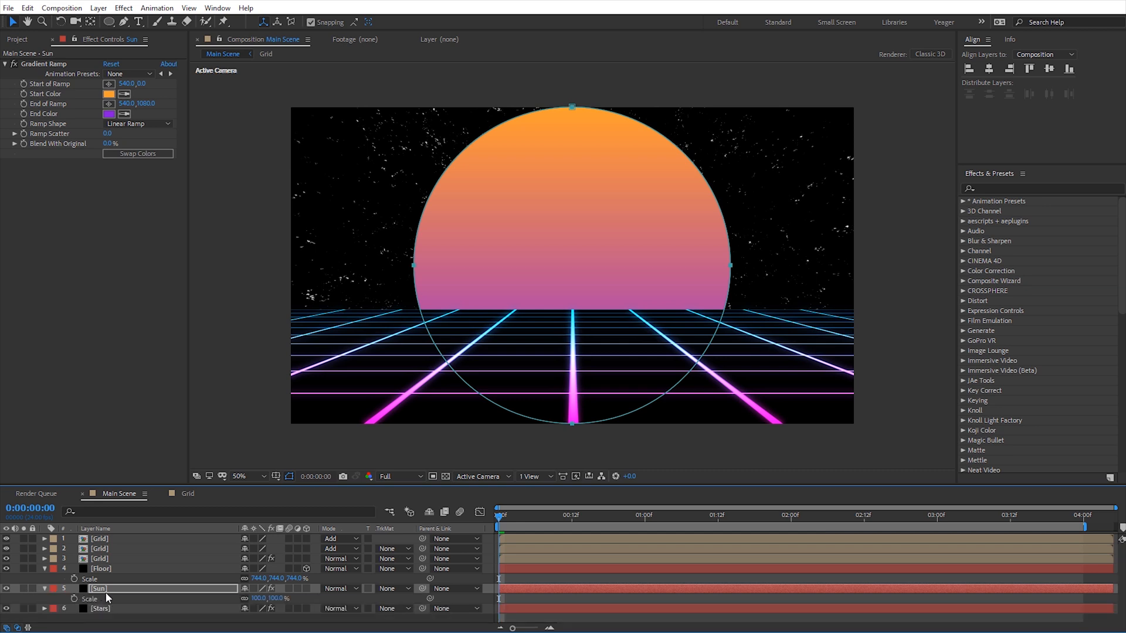
mouse_move(275, 599)
mouse_down()
mouse_move(257, 601)
mouse_move(270, 605)
mouse_up()
click(271, 599)
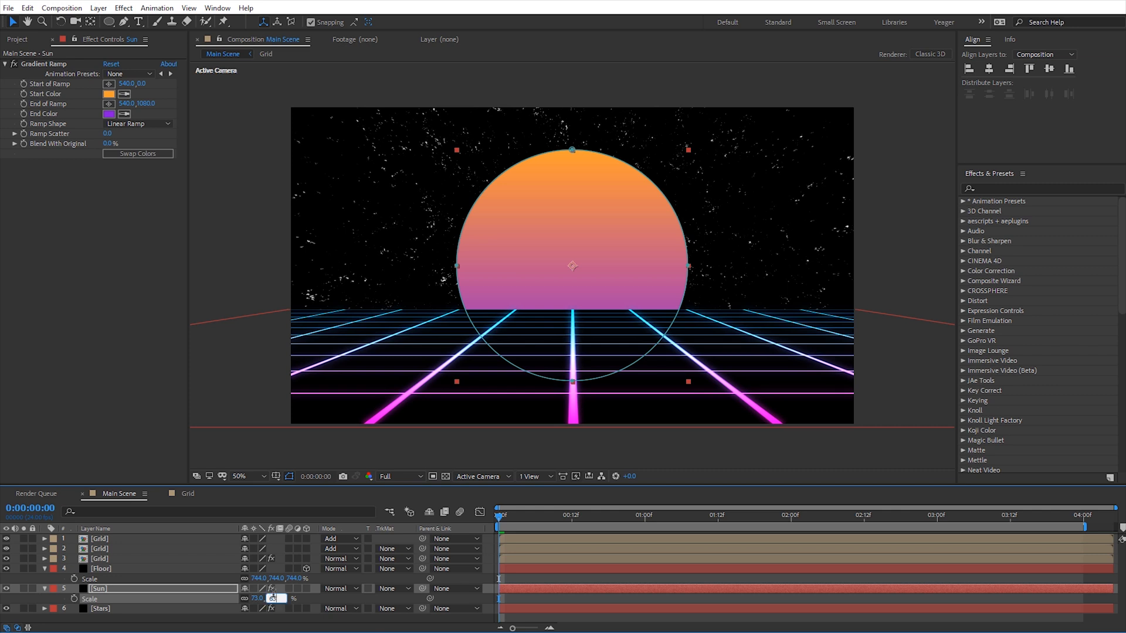
text(63)
key(Return)
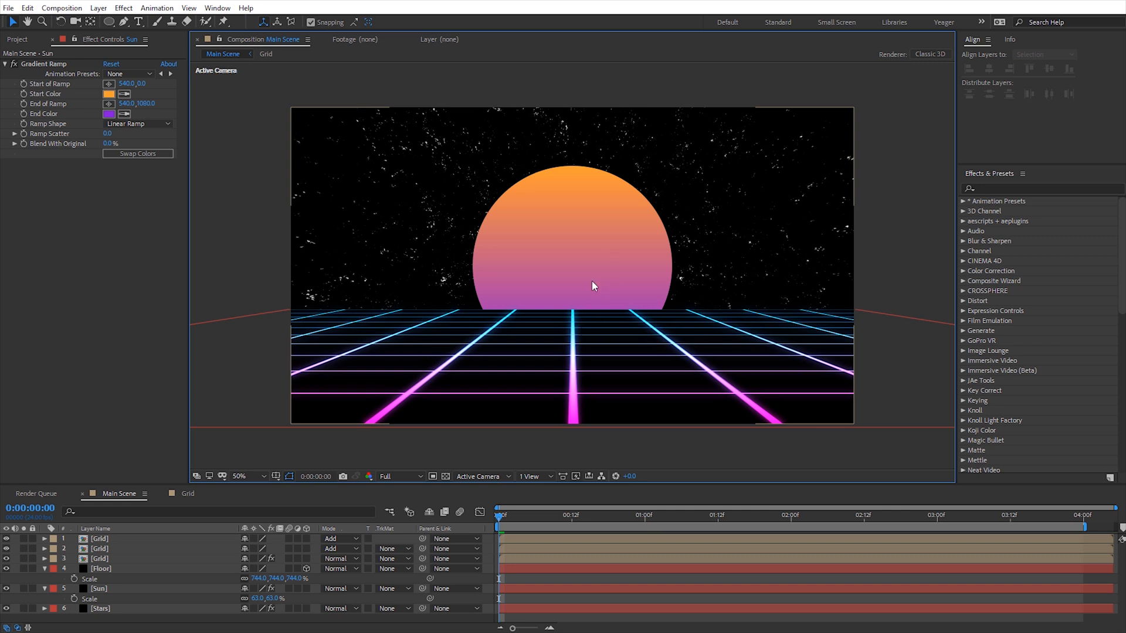
Step: Create a new 1920 x 1080, 24 fps composition named Matte with a duration of 0:00:10:05
click(15, 39)
click(44, 479)
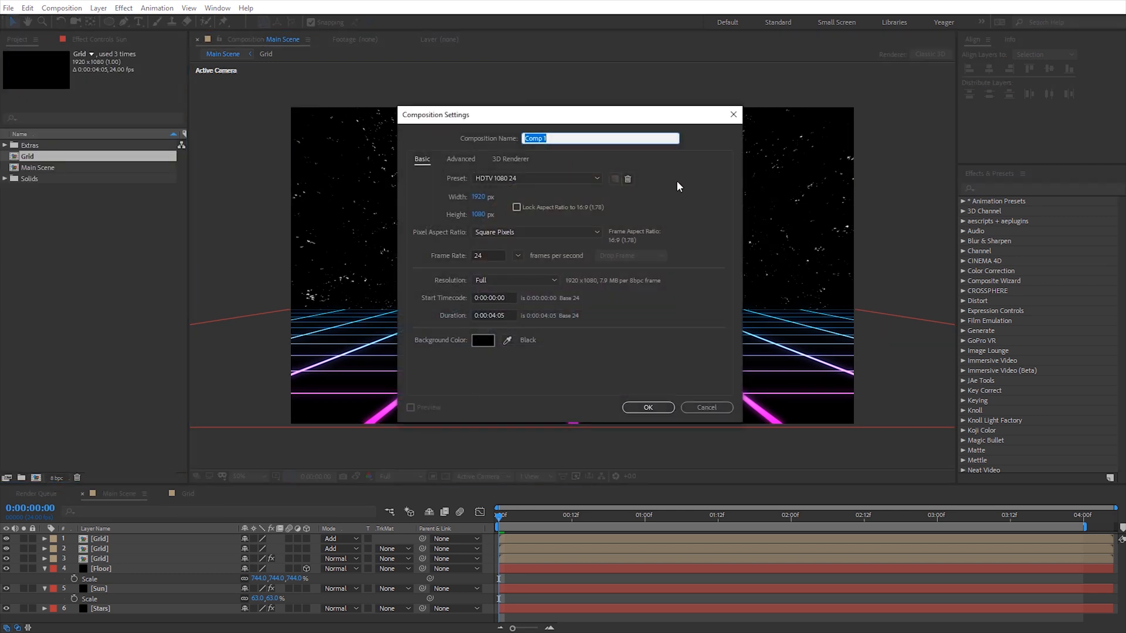
text(Matte)
click(494, 316)
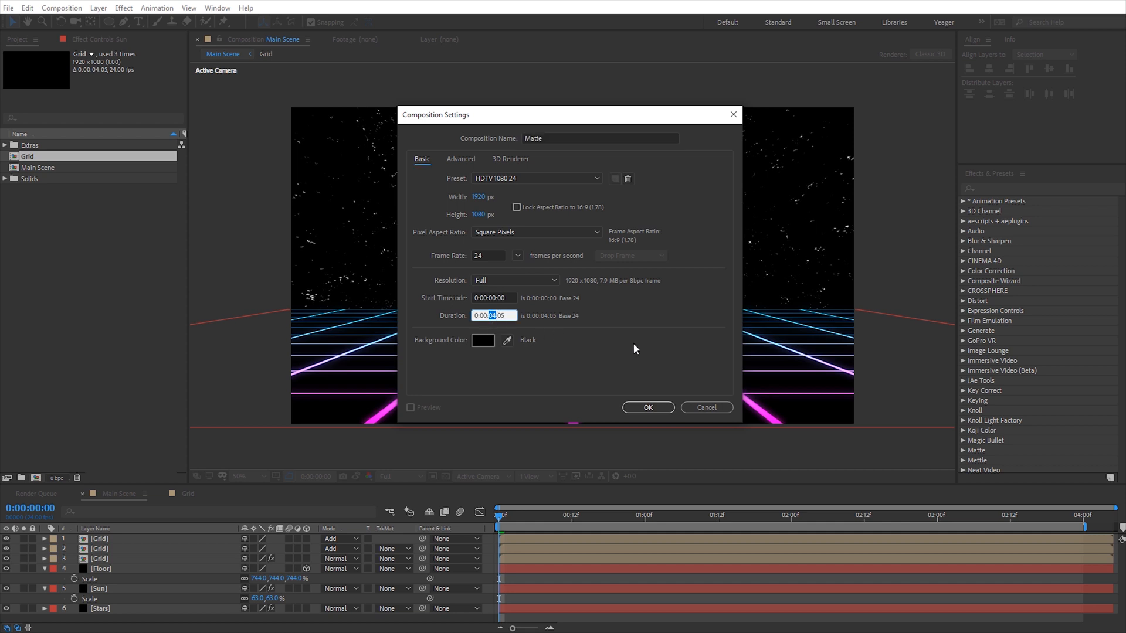
text(10)
click(652, 412)
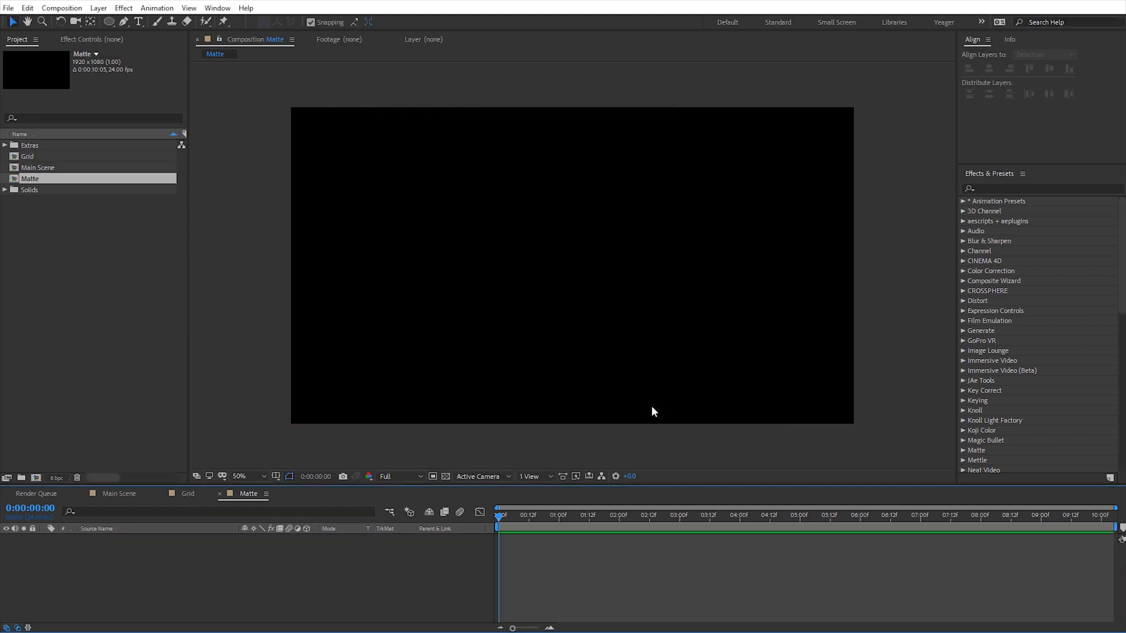
Step: Add a white solid named White BG at composition size to the Matte composition
right_click(223, 235)
mouse_move(252, 241)
click(415, 274)
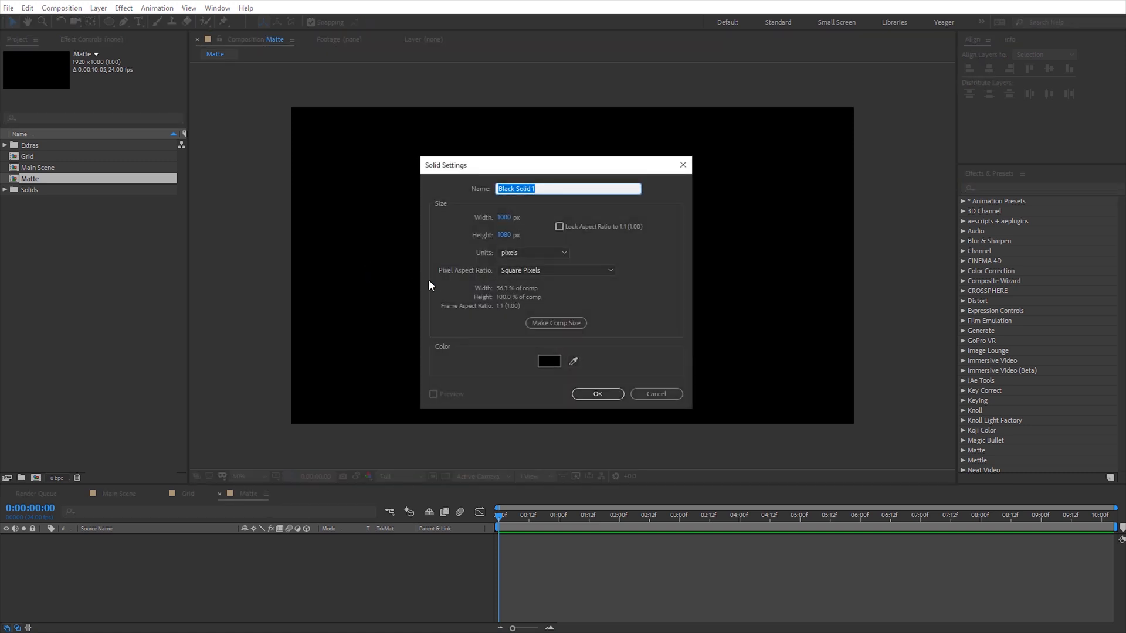
text(White BG)
click(558, 323)
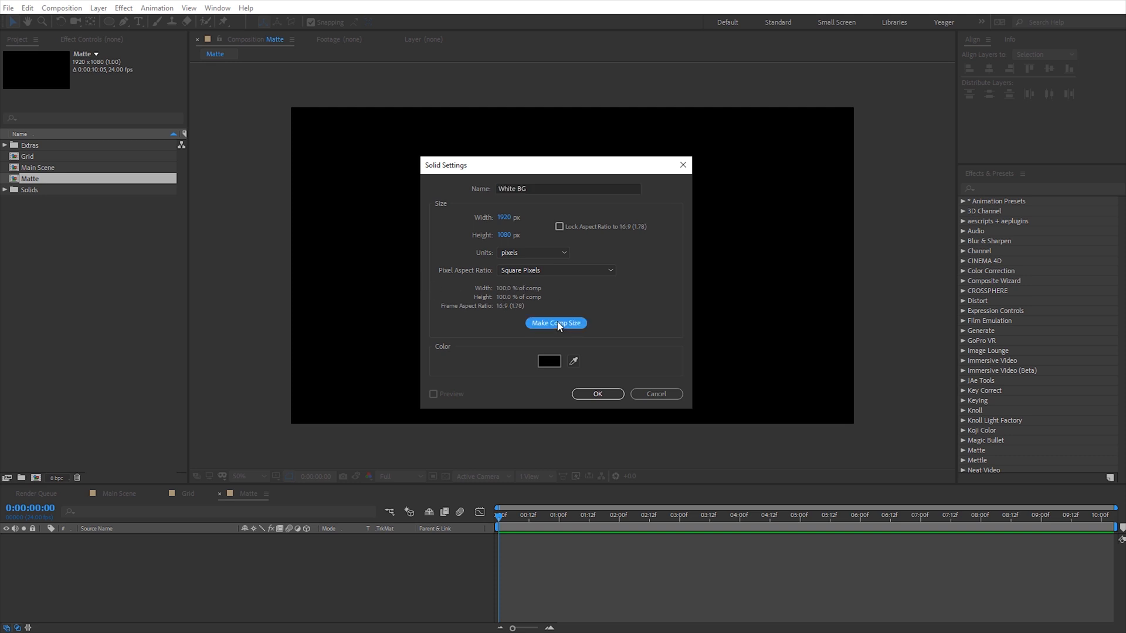
click(557, 361)
click(557, 413)
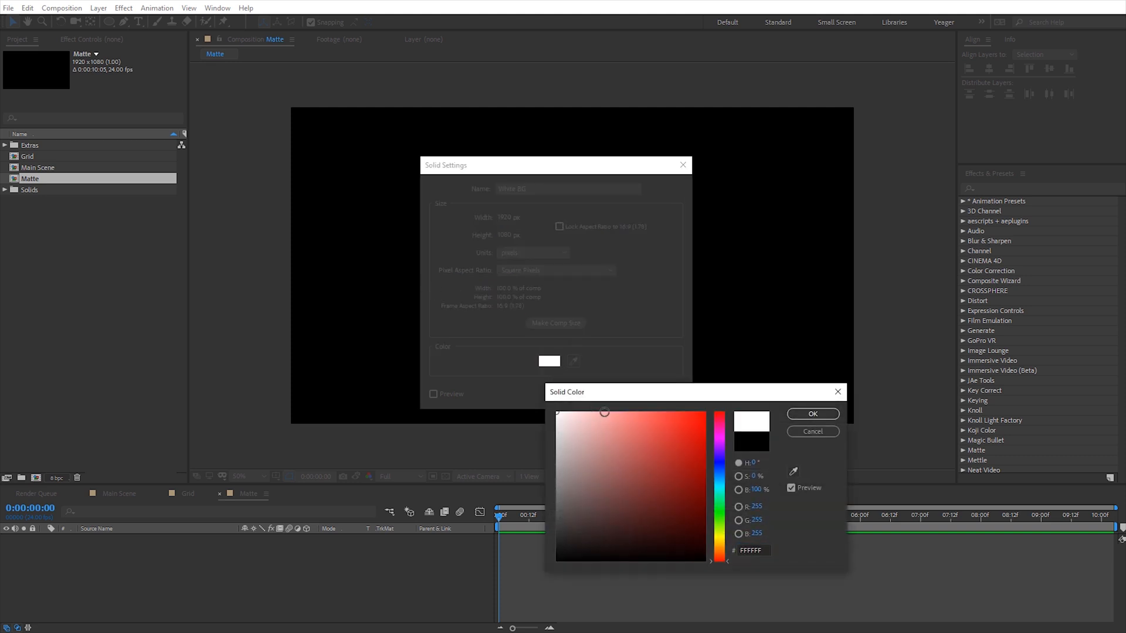
click(825, 418)
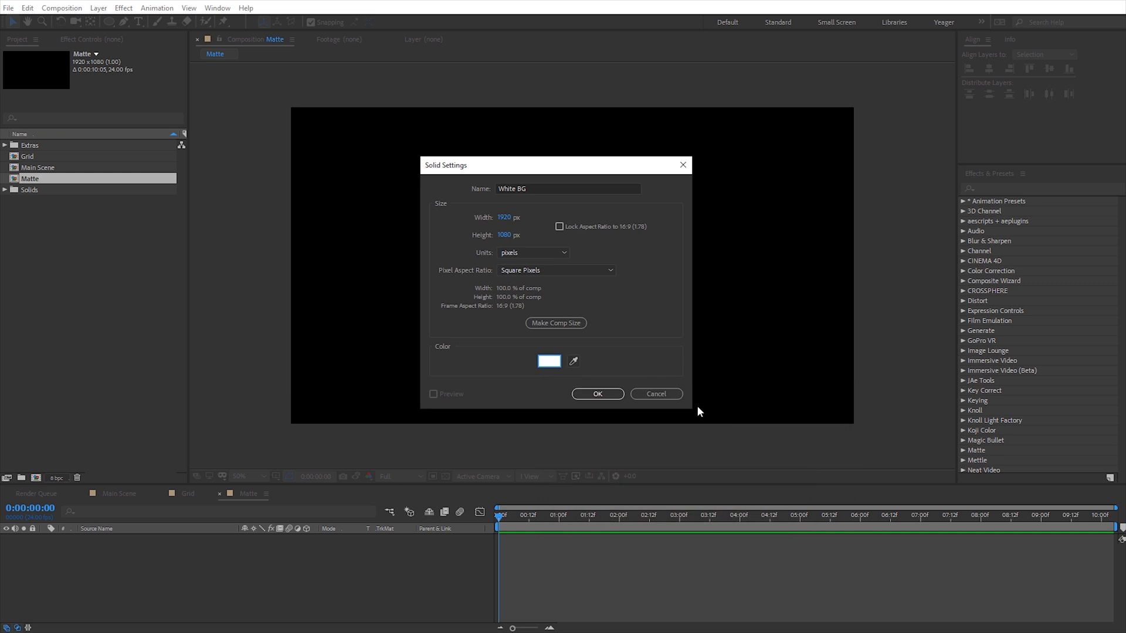
click(598, 394)
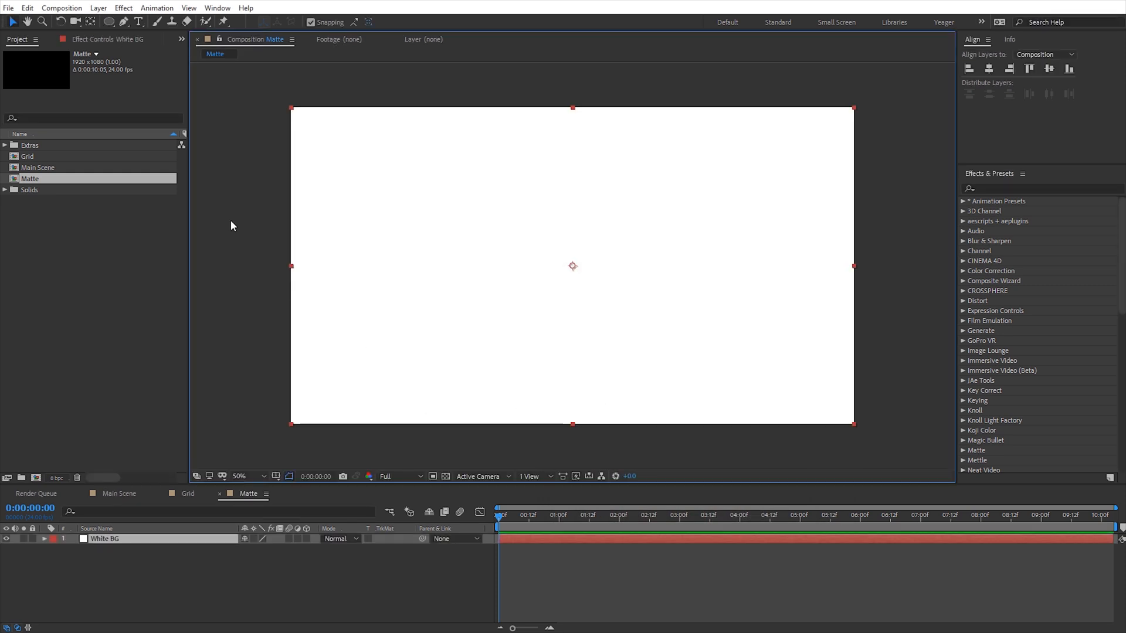
right_click(237, 219)
mouse_move(268, 228)
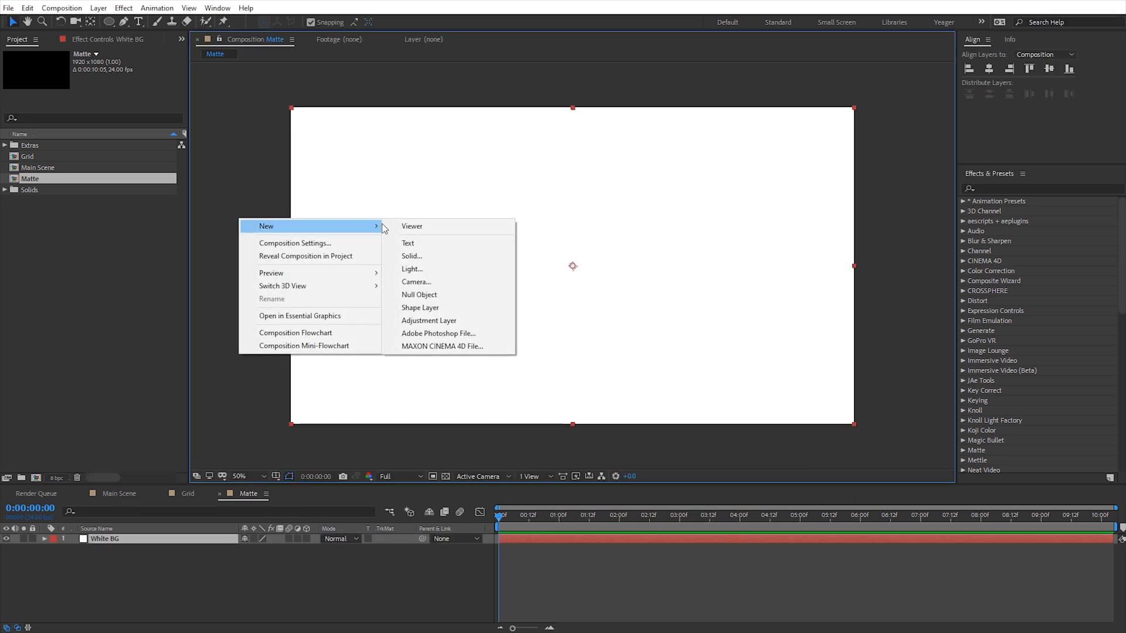
click(445, 258)
text(B)
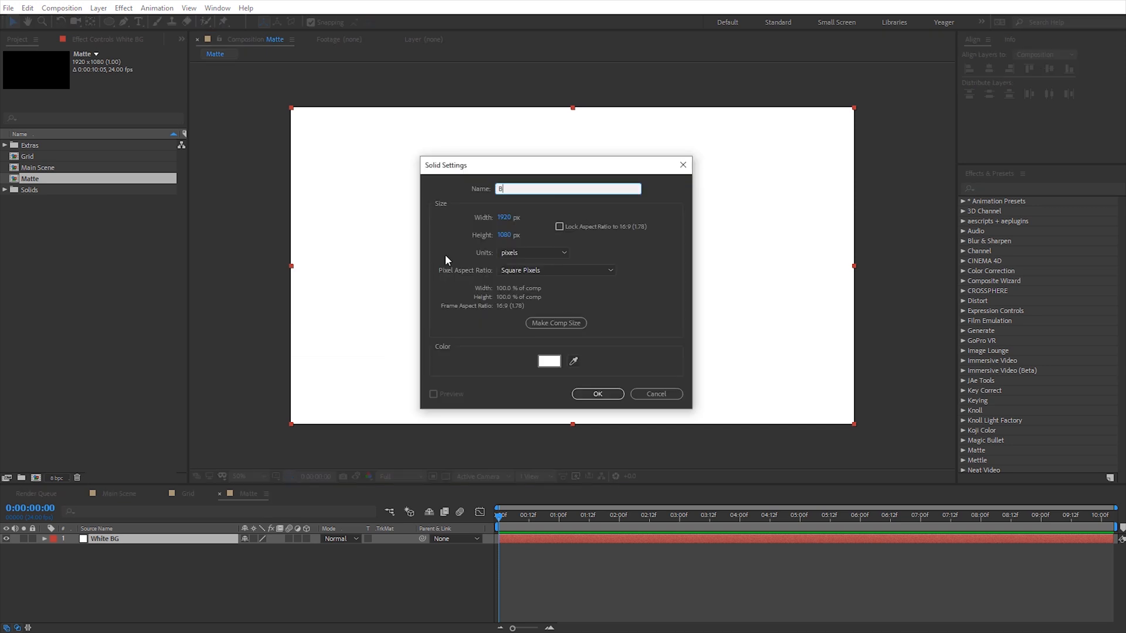
text(lack Bar)
click(549, 361)
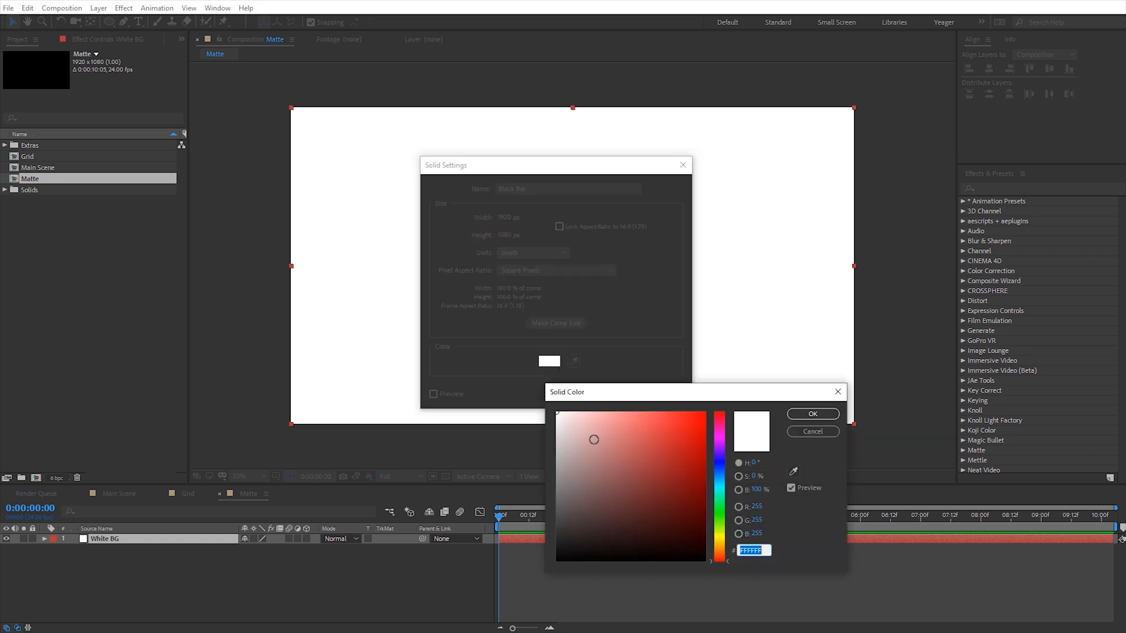
drag(593, 439, 531, 570)
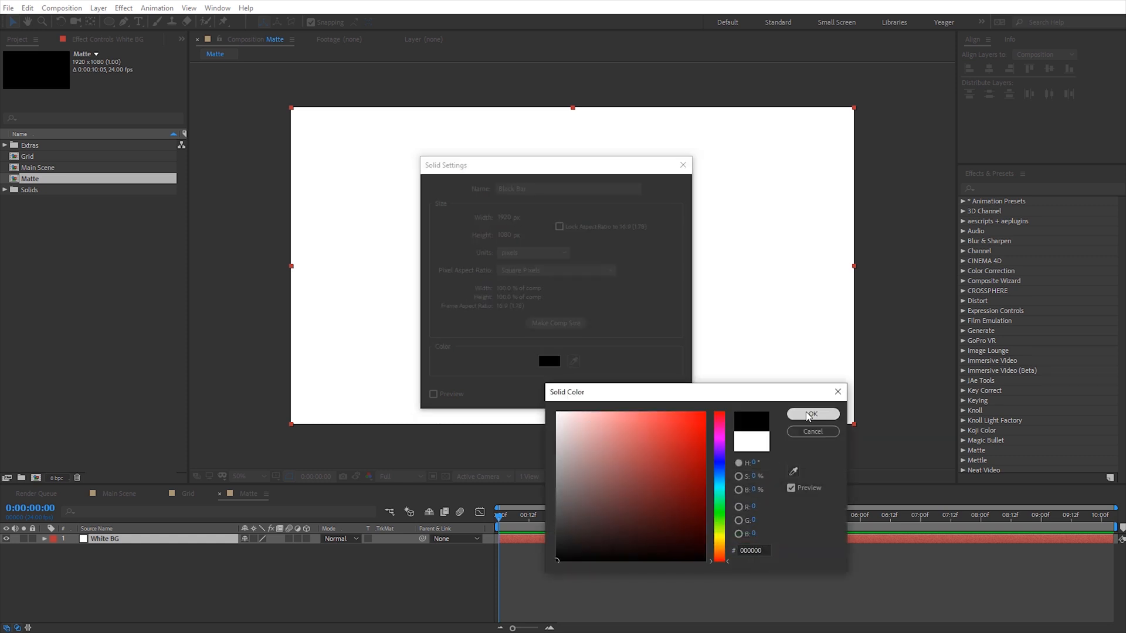
click(810, 414)
click(612, 394)
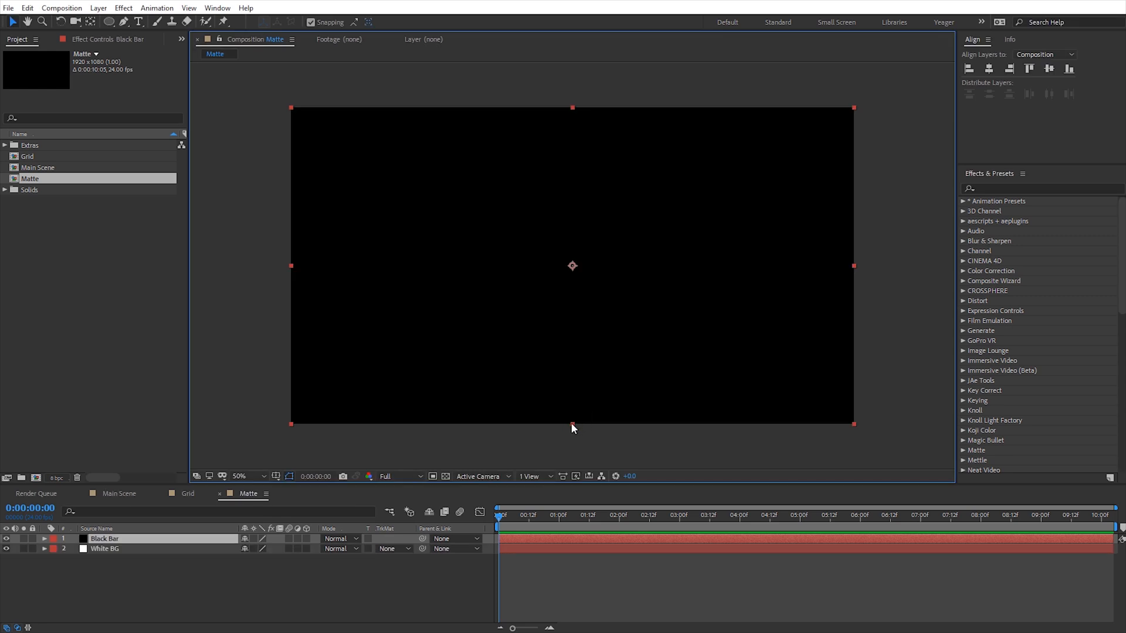
Step: Flatten the Black Bar layer to about 8.1% height and move it just below the composition frame
drag(571, 424, 578, 279)
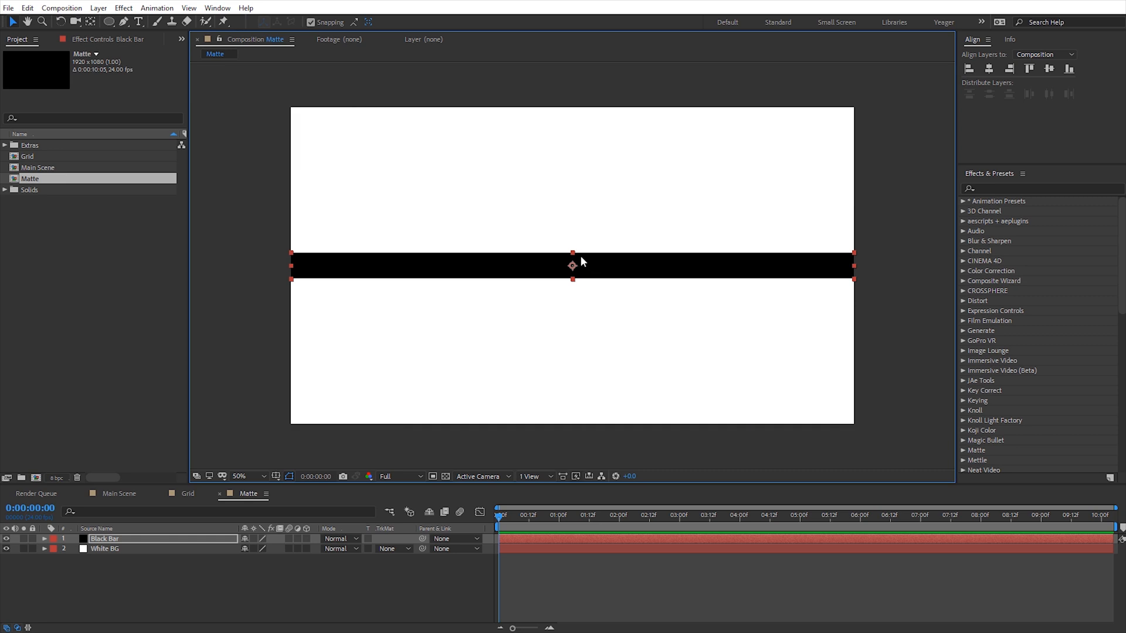
drag(578, 260, 583, 430)
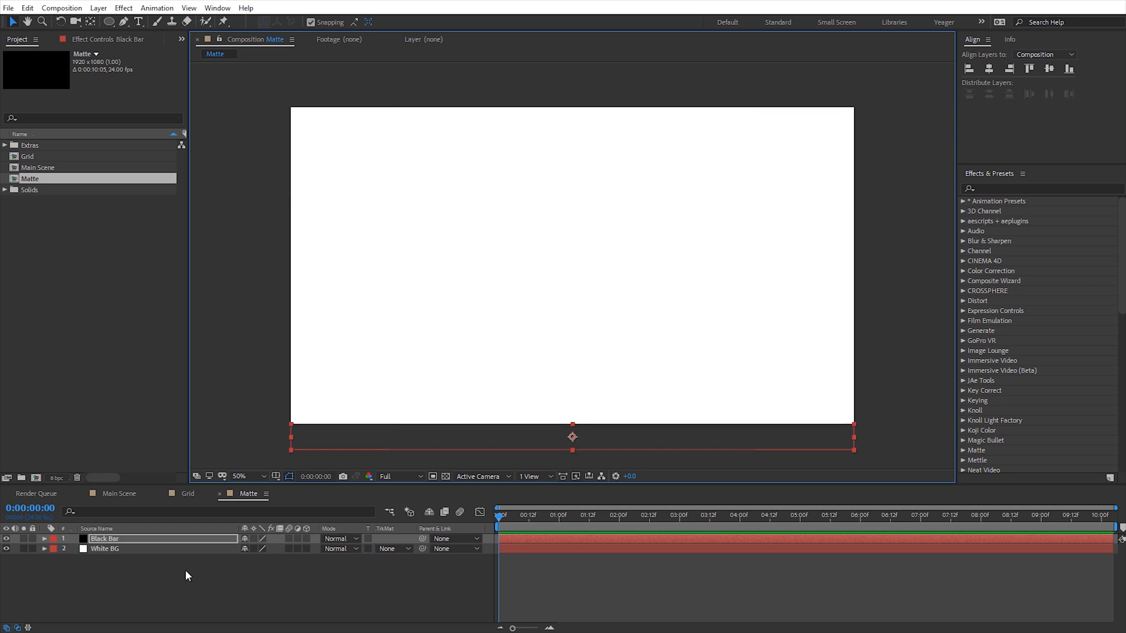
Step: Keyframe the Black Bar's position from below the frame at 0 seconds to the frame's centre (960, 540) at 2 seconds
key(p)
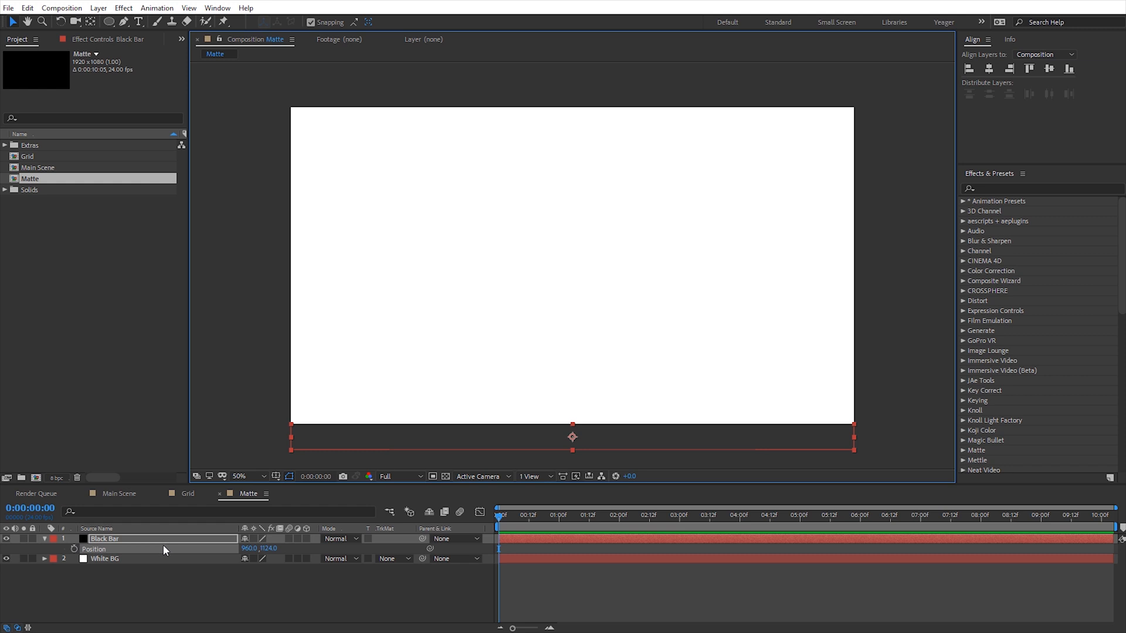
click(74, 549)
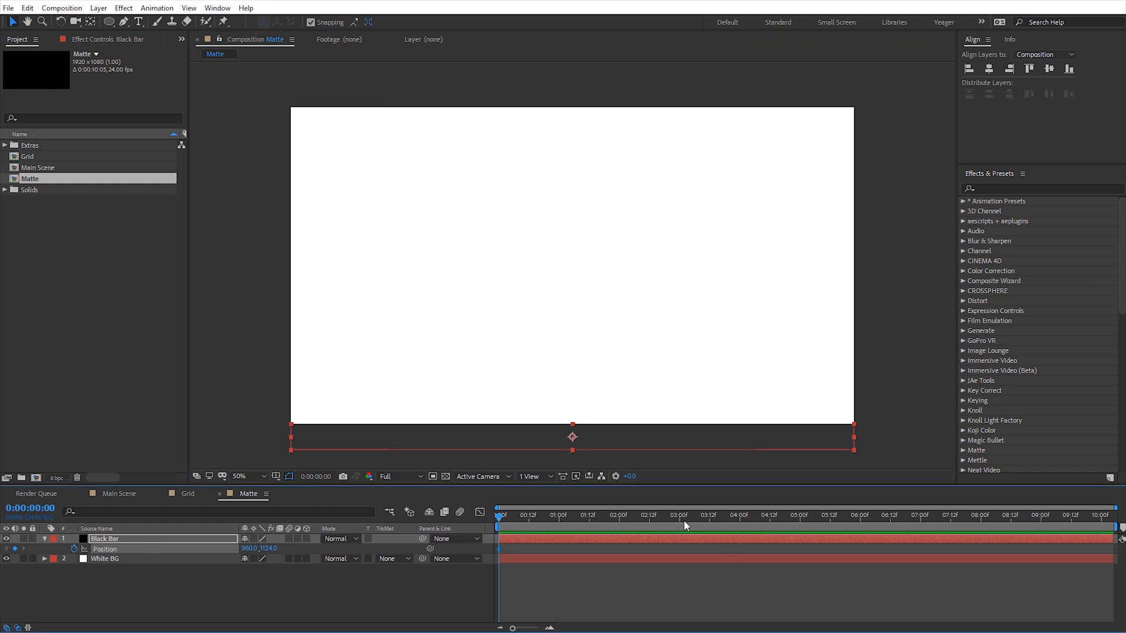
click(620, 518)
drag(584, 433, 591, 267)
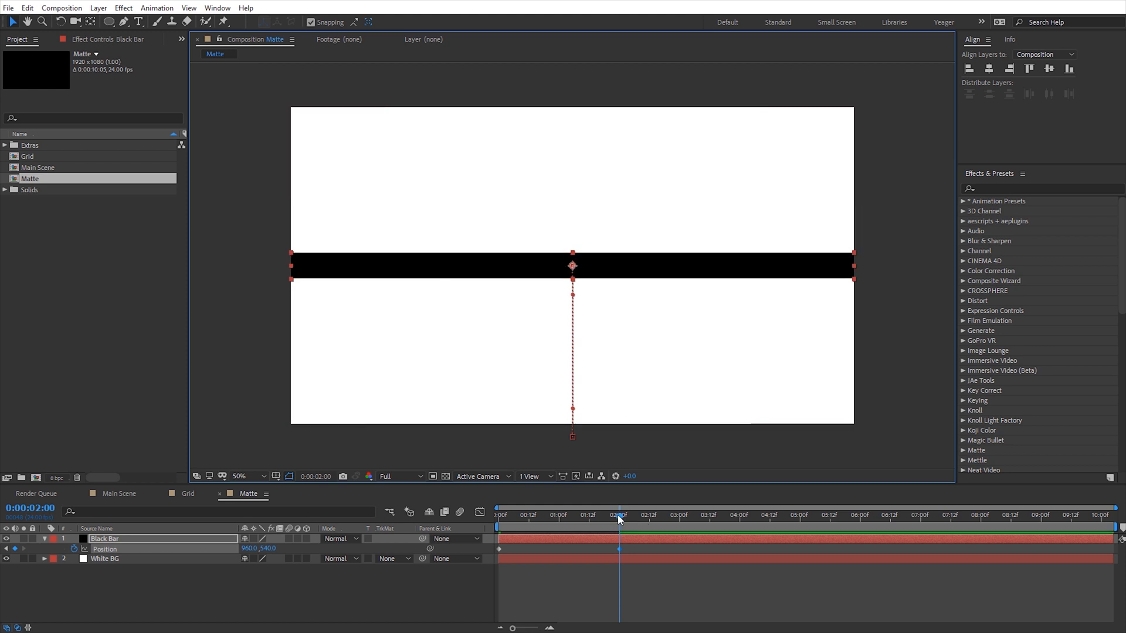
mouse_move(620, 517)
mouse_down()
mouse_move(490, 527)
mouse_move(620, 527)
mouse_up()
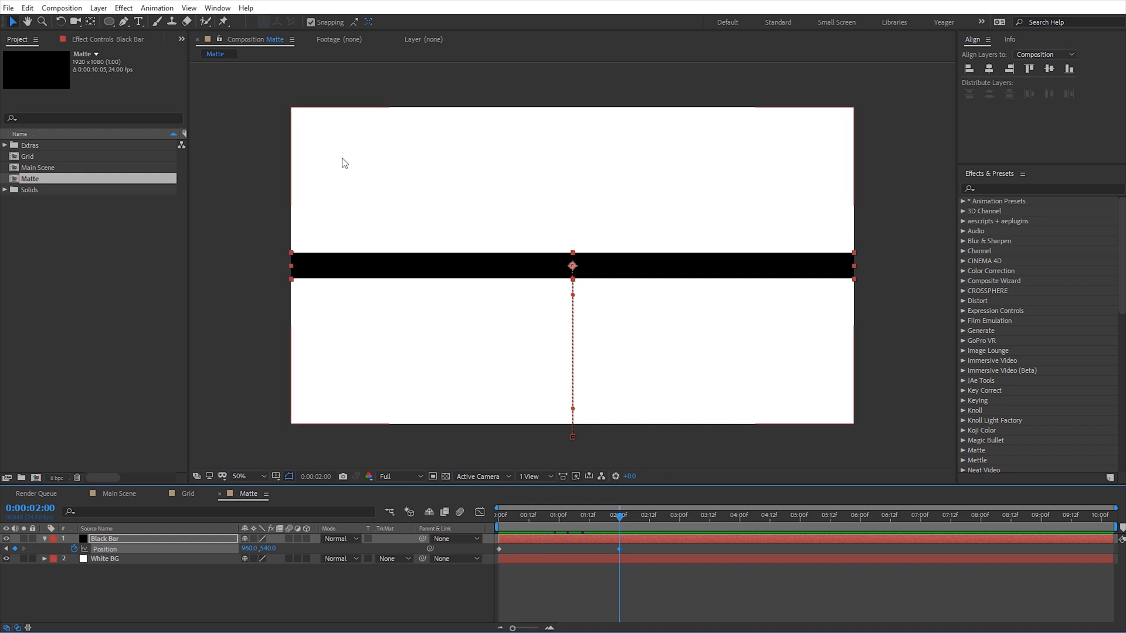
click(310, 22)
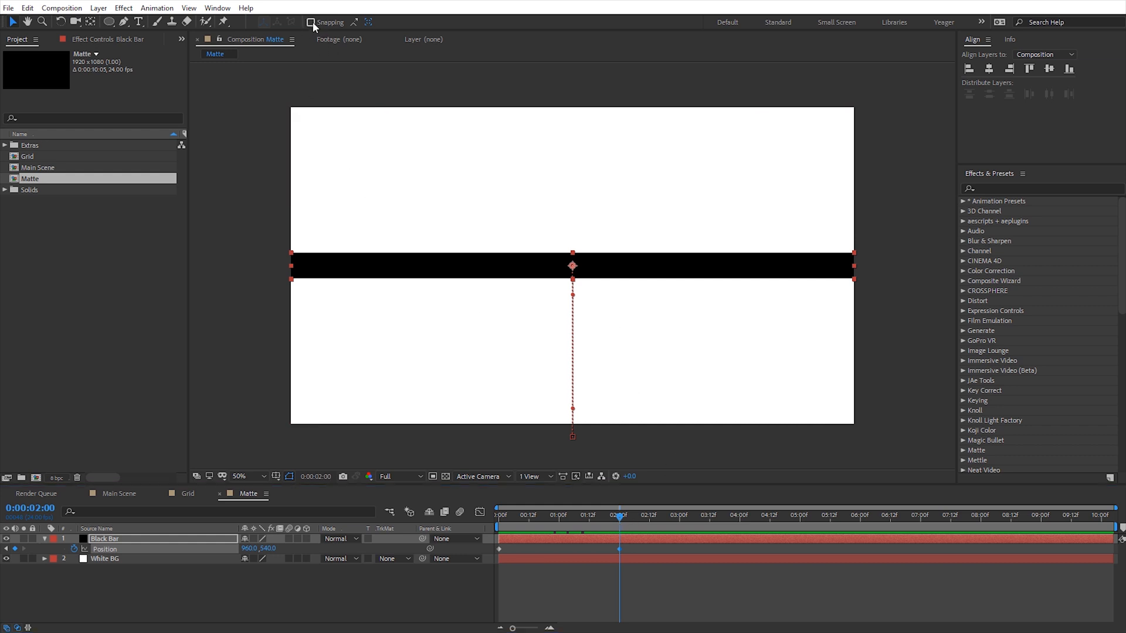
click(312, 23)
Step: Keyframe the Black Bar's scale from its current size at 0 seconds to 100%, 0% at 2 seconds
drag(619, 516, 501, 539)
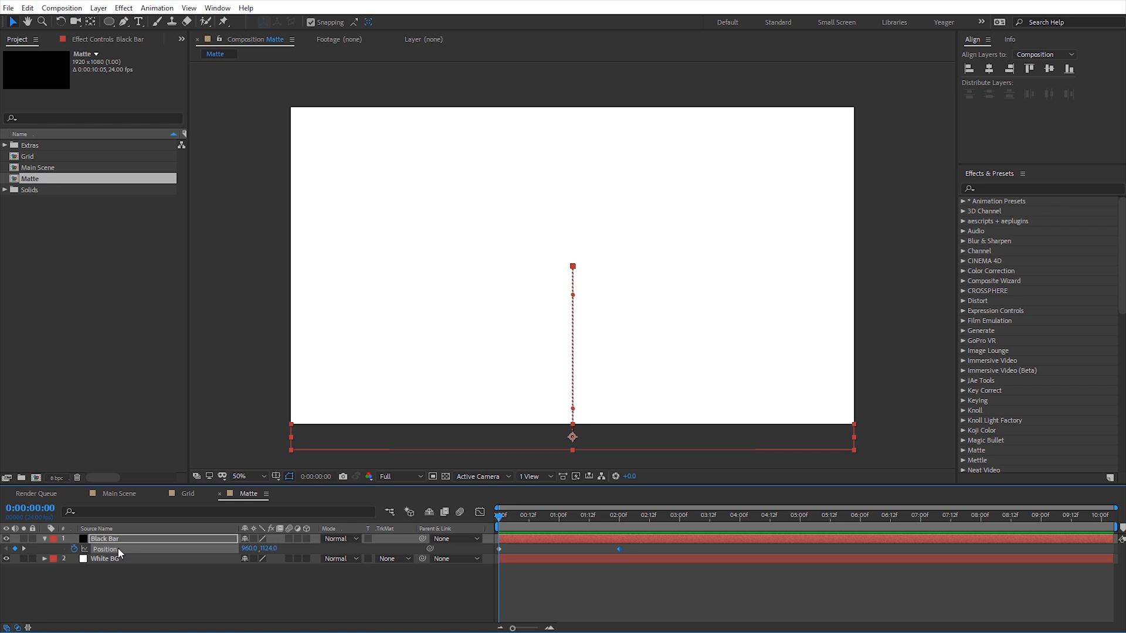
key(s)
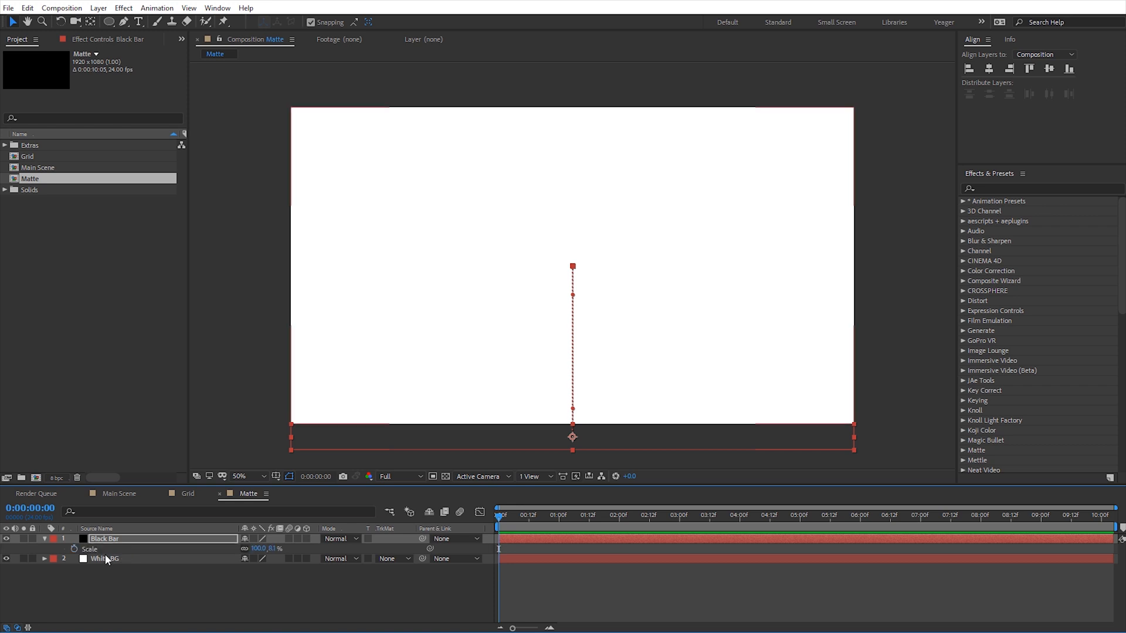
click(74, 549)
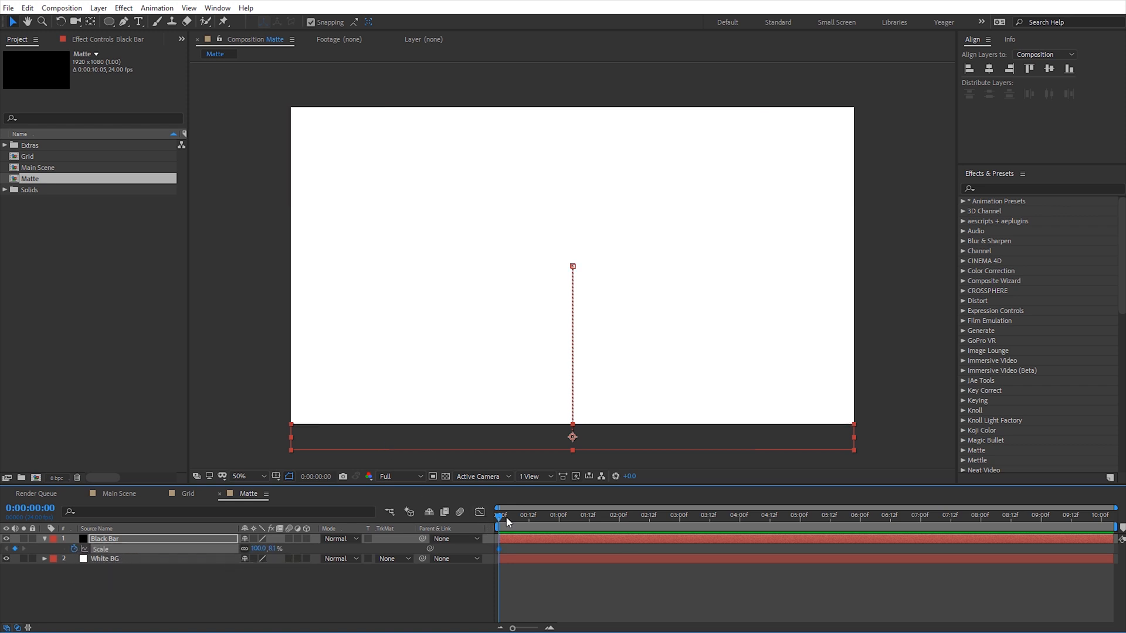
drag(499, 519, 620, 544)
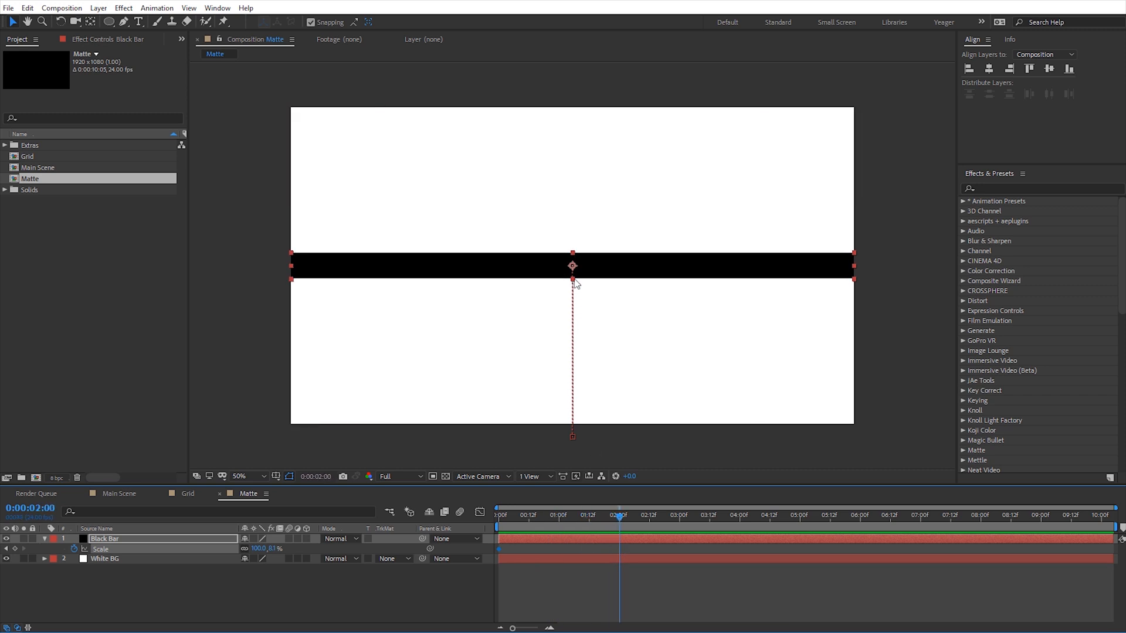
drag(574, 280, 573, 267)
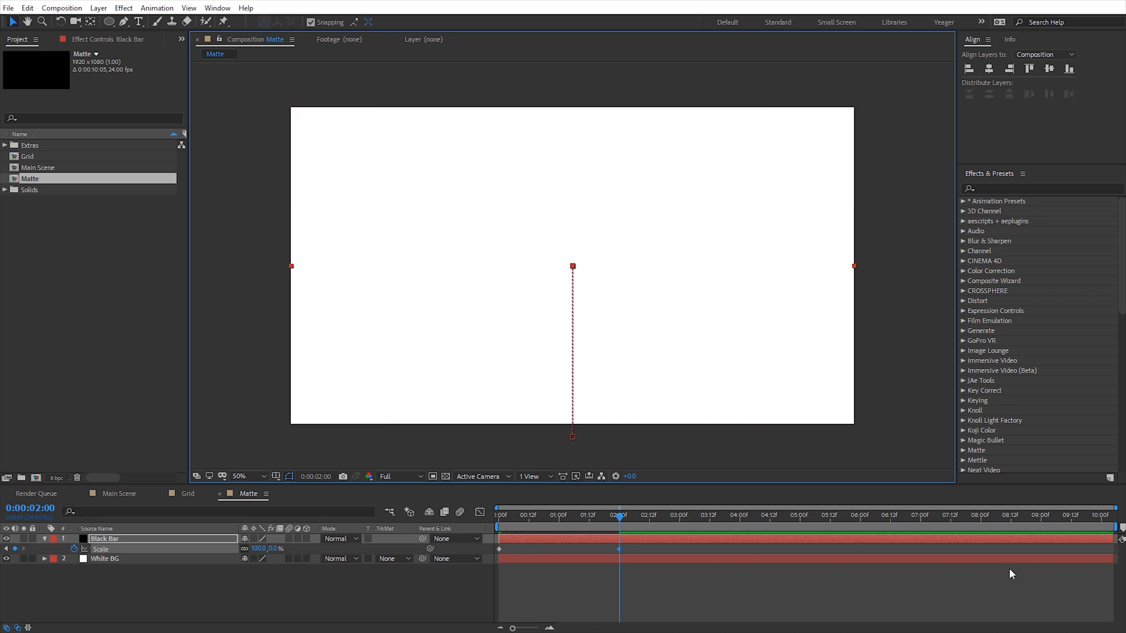
mouse_move(620, 519)
mouse_down()
mouse_move(487, 527)
mouse_move(575, 512)
mouse_move(622, 521)
mouse_up()
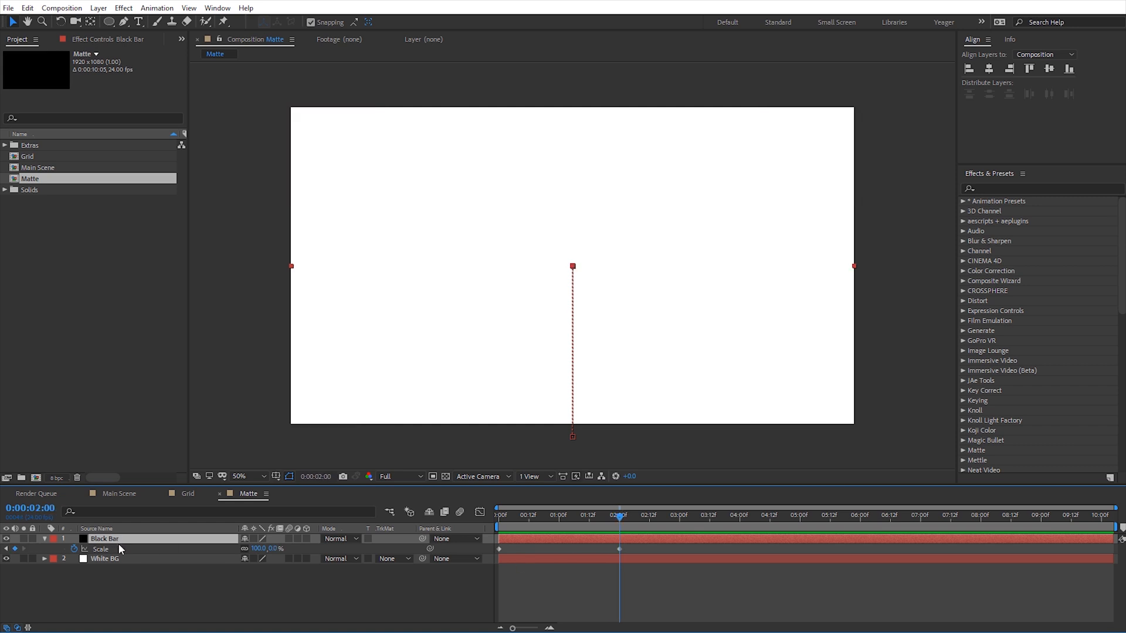
Step: Pre-compose the Black Bar layer as Black Bar Animation, moving all attributes into the new composition
click(98, 7)
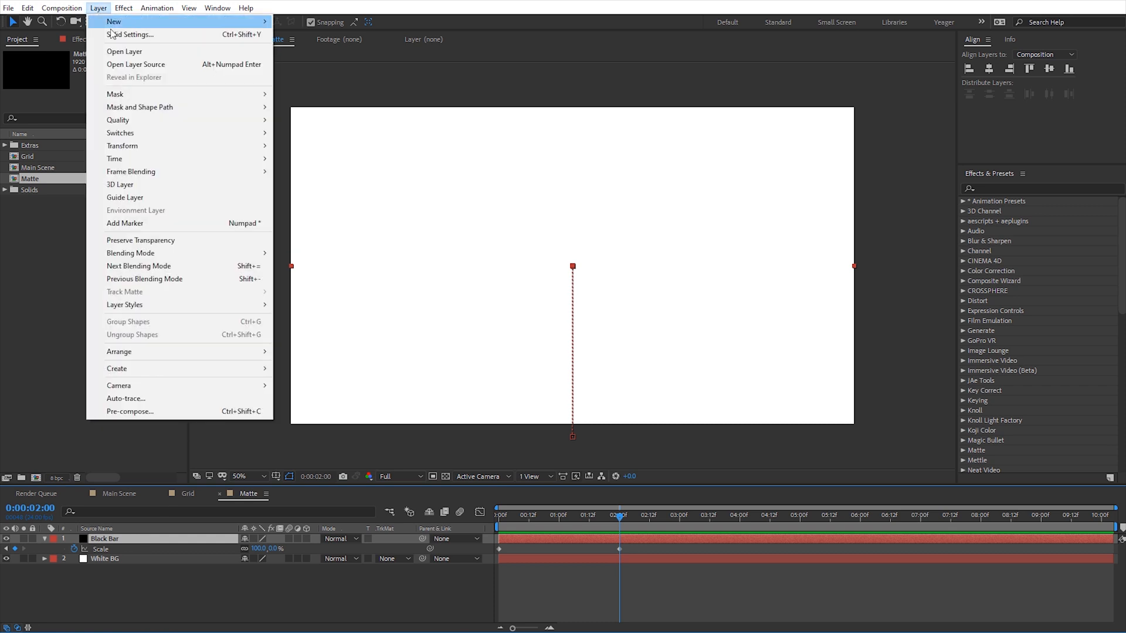
click(131, 412)
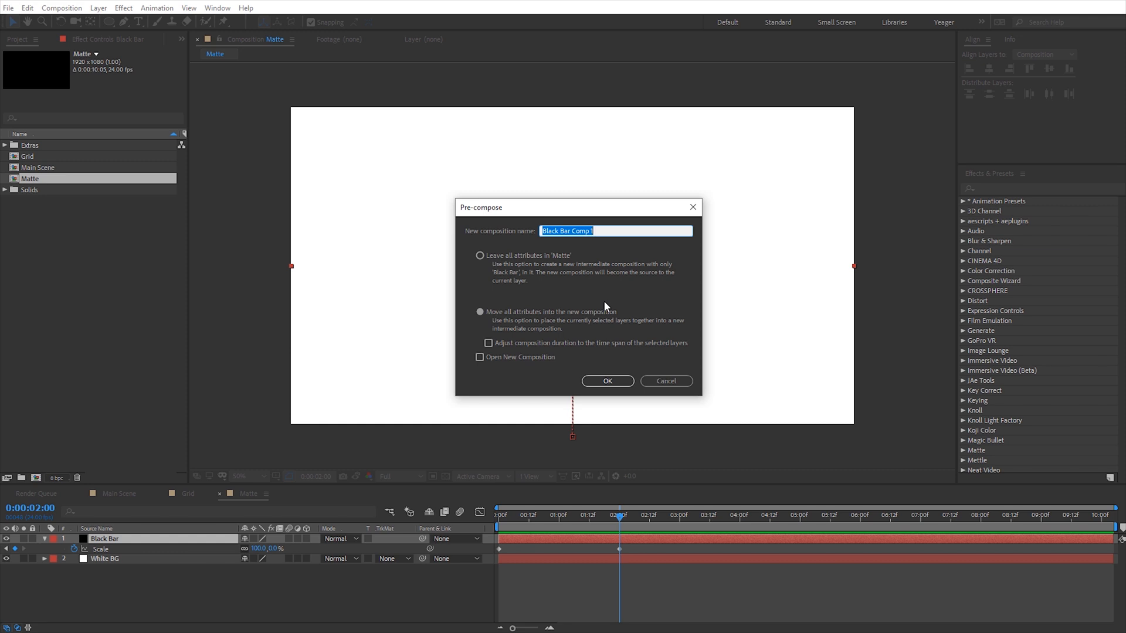
text(Black Bar Animation)
click(610, 381)
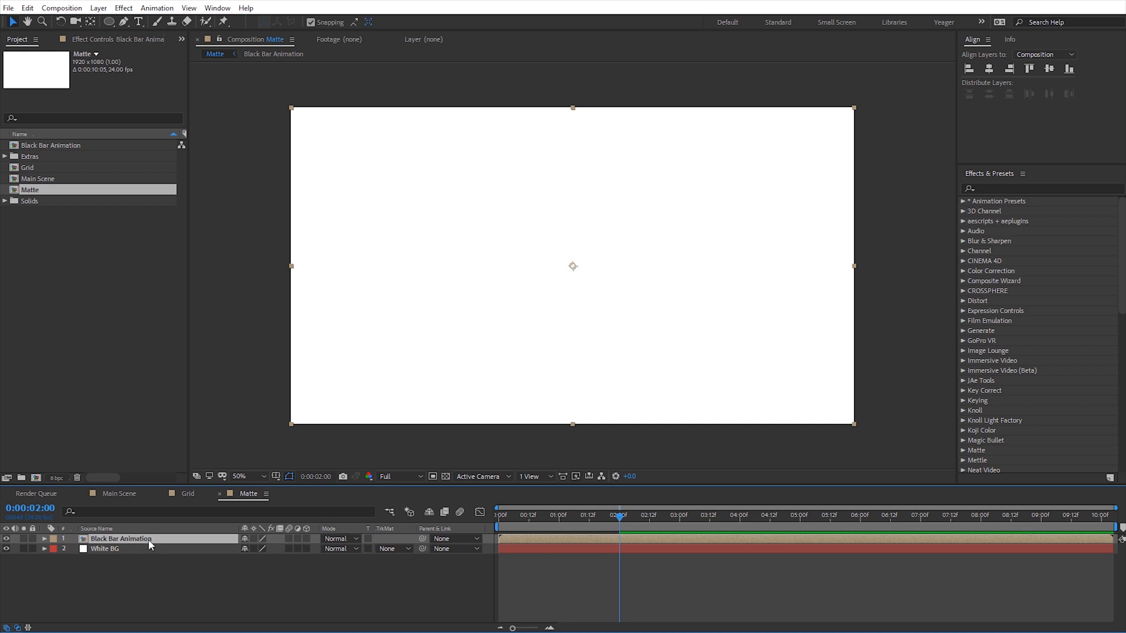
Step: Open the Black Bar Animation composition and set its duration to 0:00:02:00
double_click(150, 540)
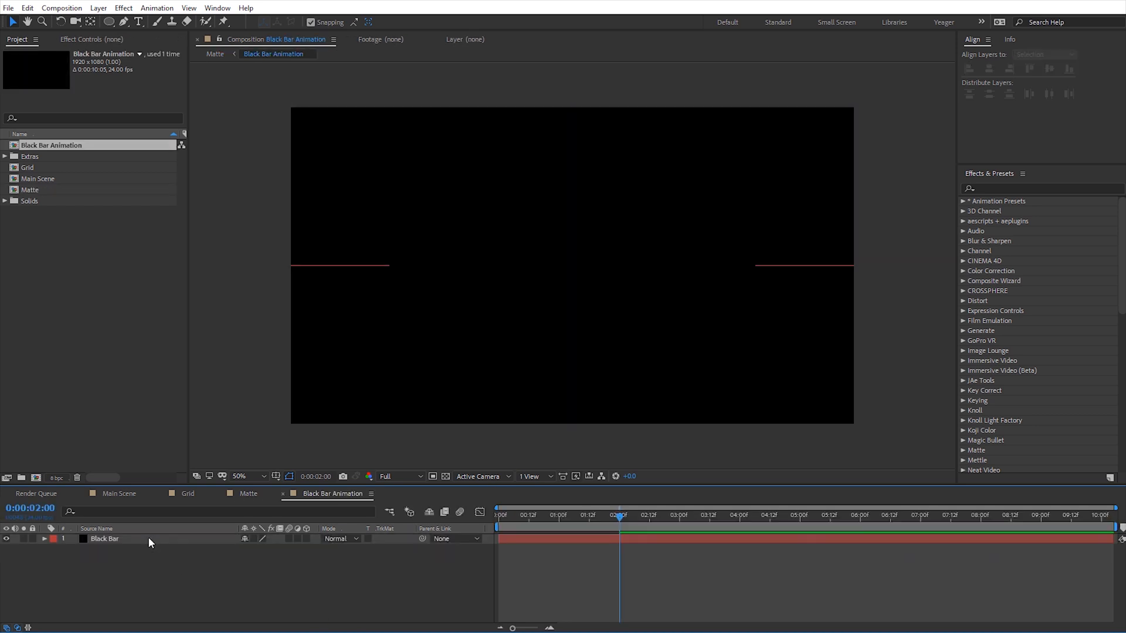
right_click(237, 268)
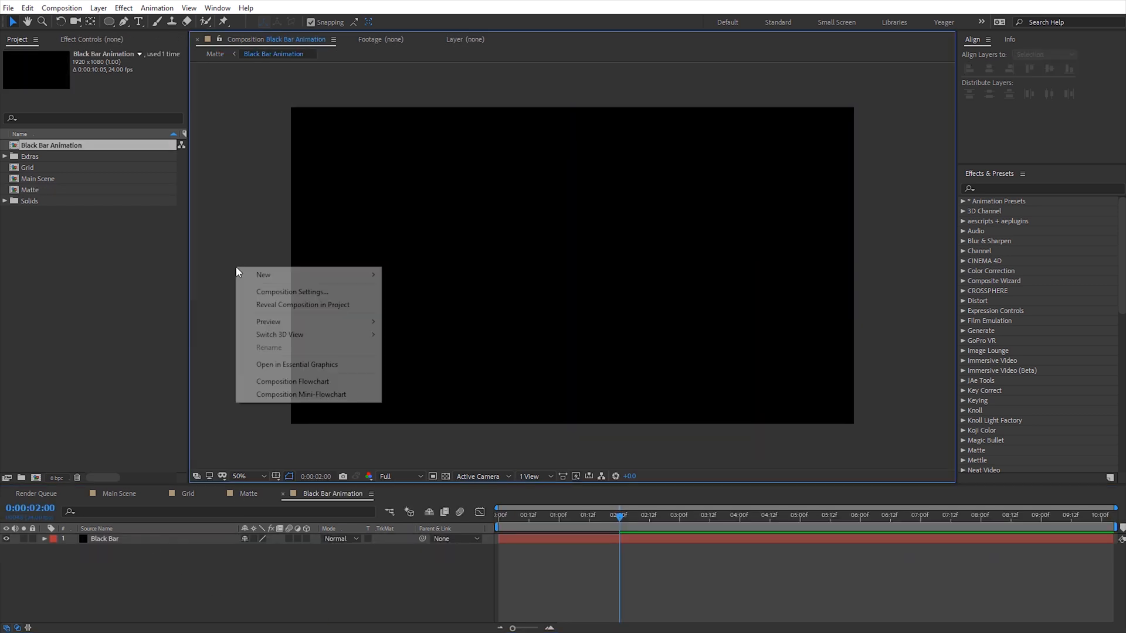
click(307, 292)
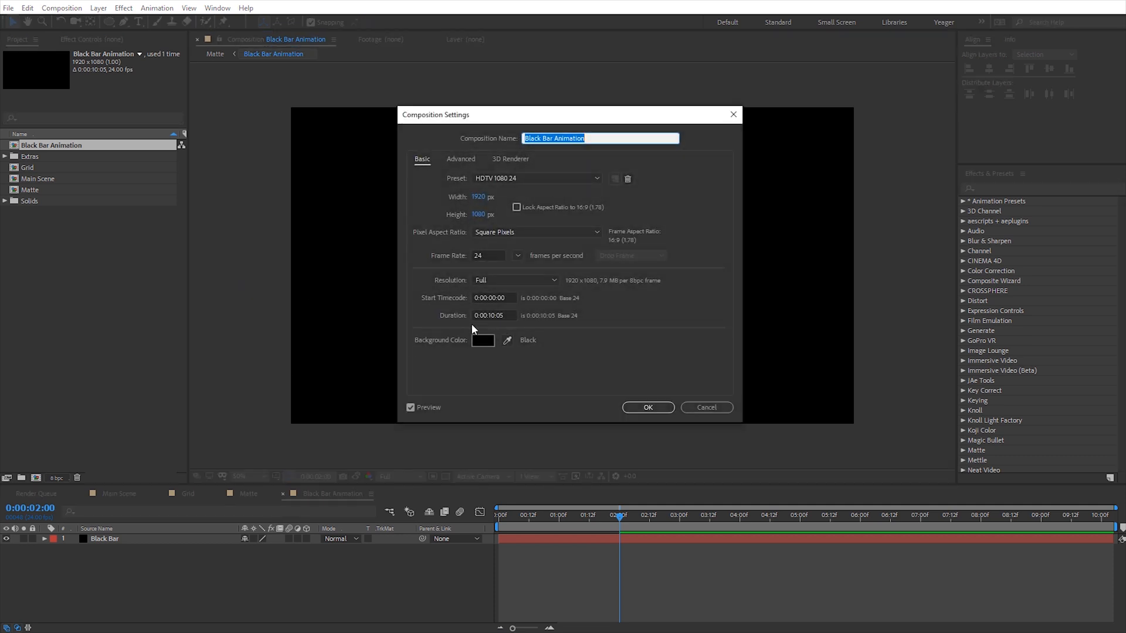
double_click(491, 315)
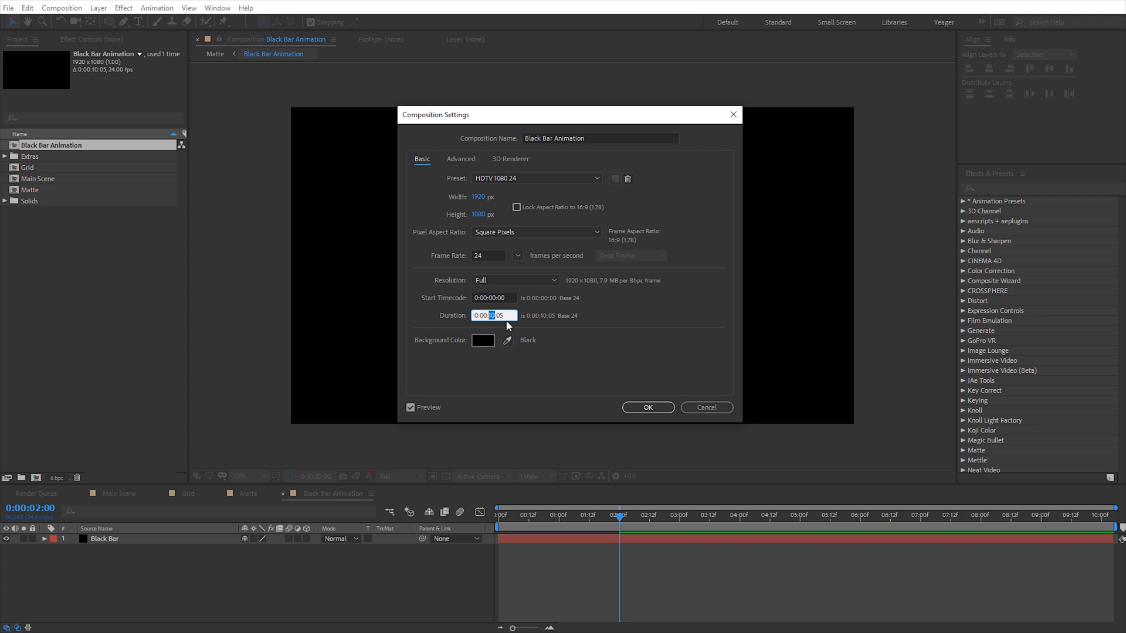
text(02)
drag(501, 316, 521, 320)
click(648, 407)
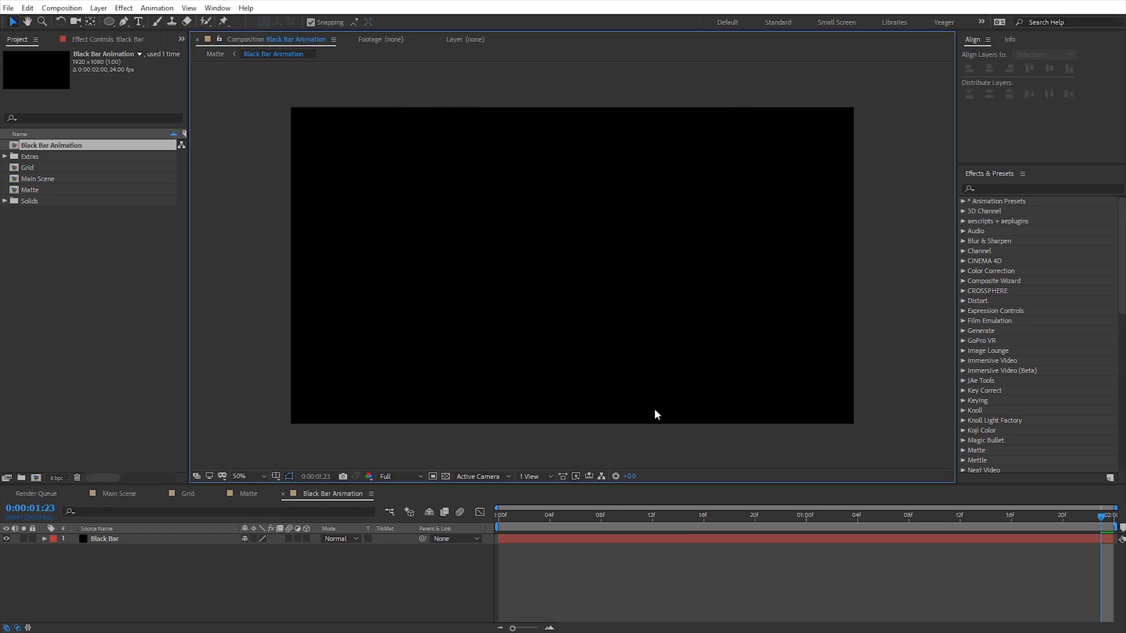
Step: In the Matte composition, enable time remapping on the Black Bar Animation layer and extend the layer to the composition's end
click(251, 494)
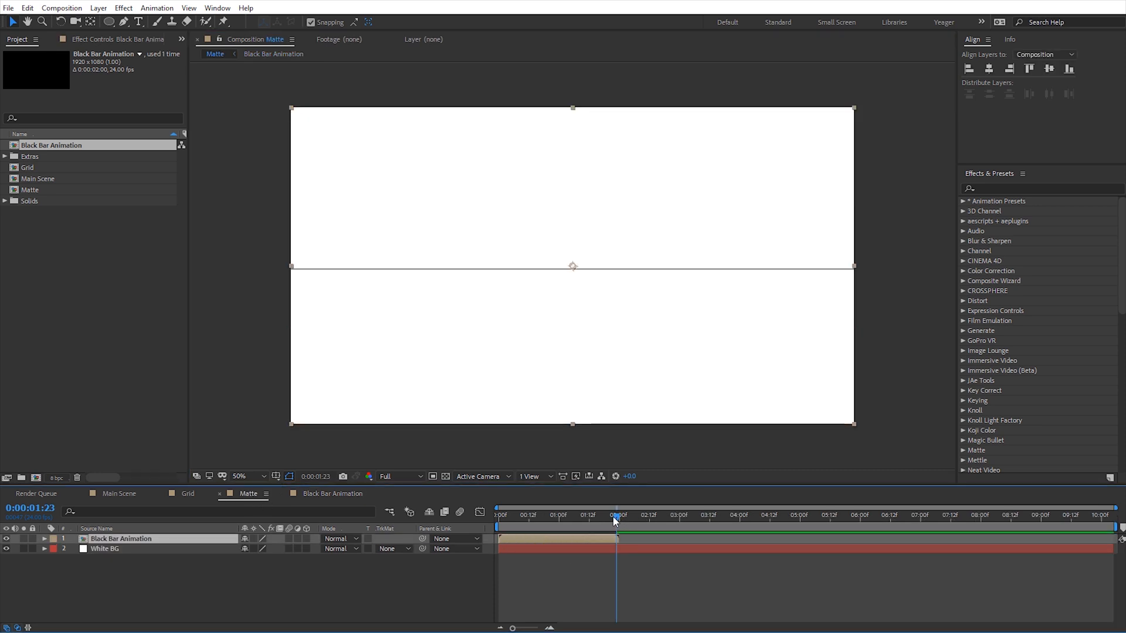
mouse_move(516, 516)
mouse_down()
mouse_move(595, 519)
mouse_move(620, 533)
mouse_move(487, 526)
mouse_move(524, 520)
mouse_up()
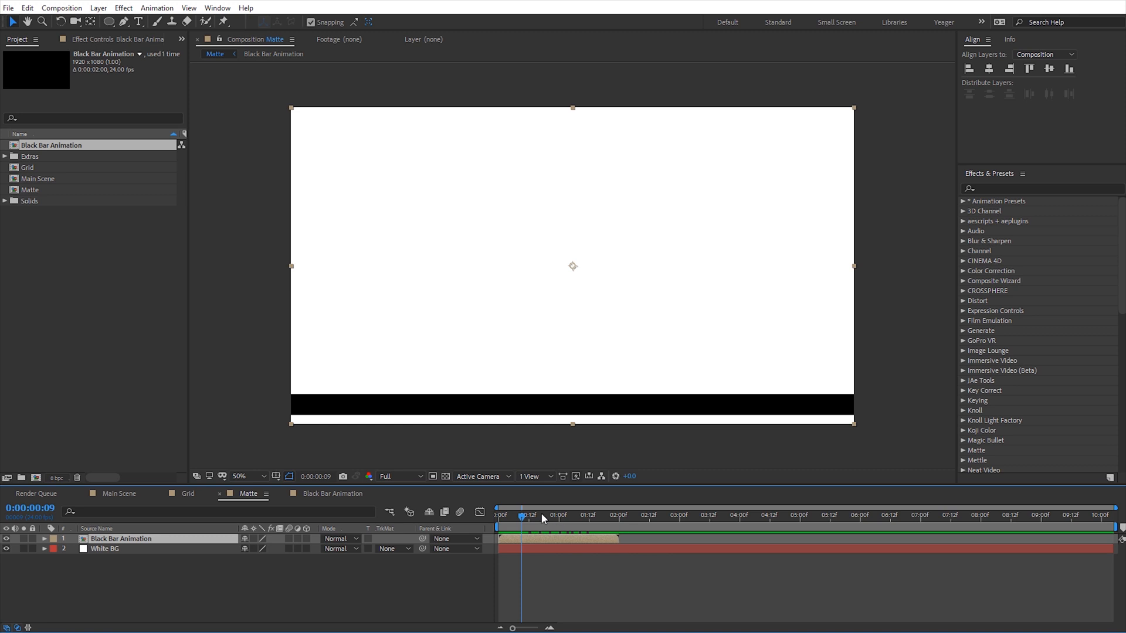
drag(531, 523, 580, 540)
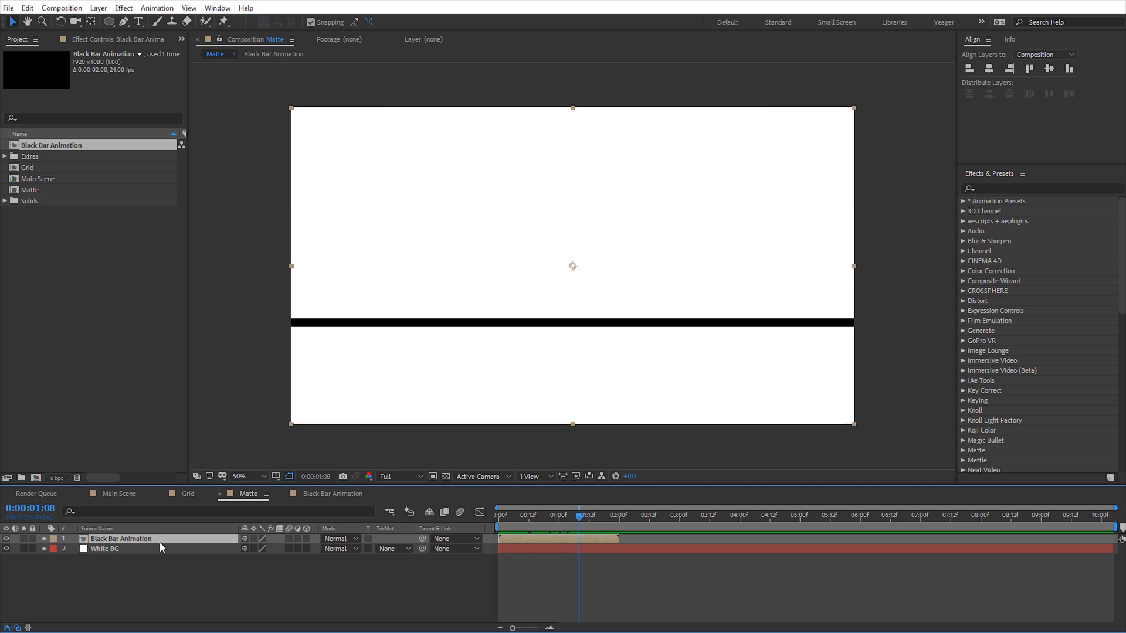
right_click(521, 537)
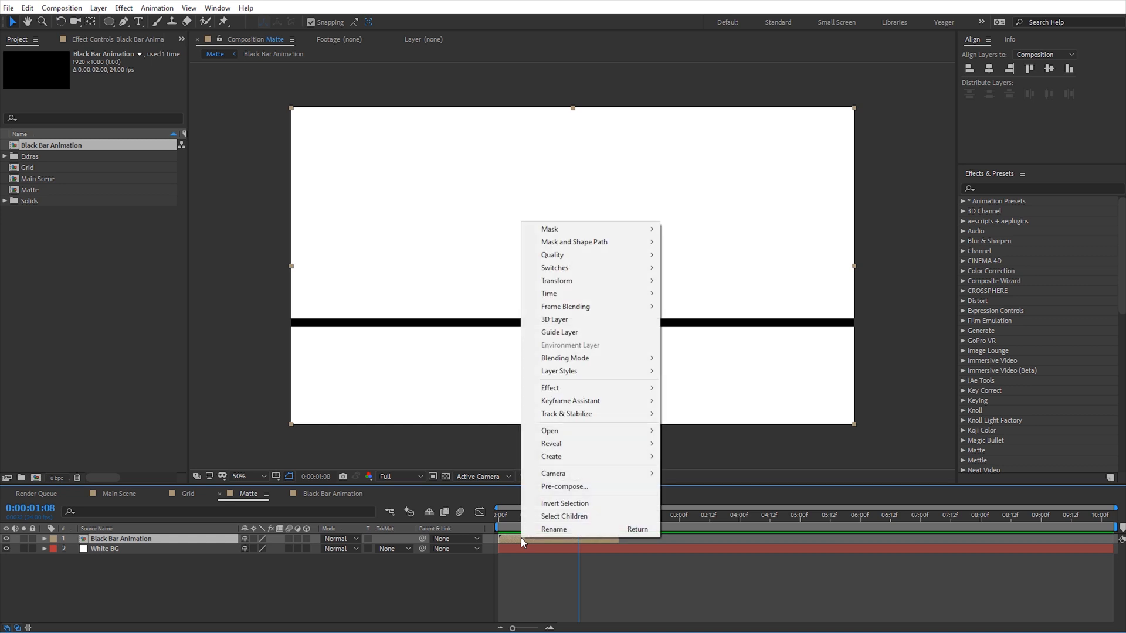
mouse_move(636, 292)
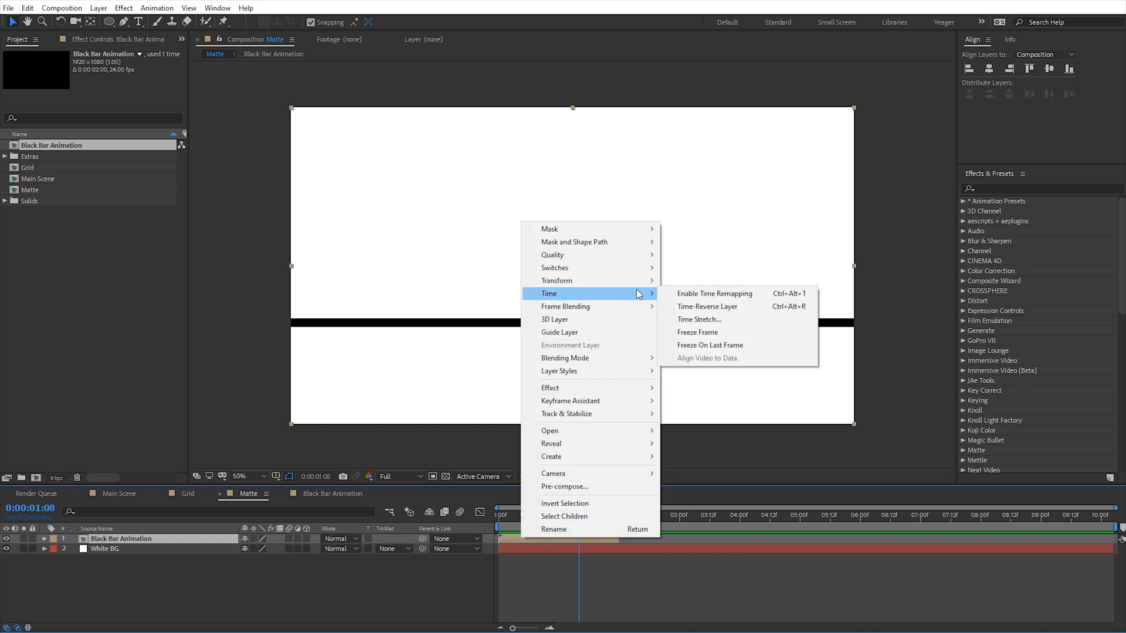
click(692, 298)
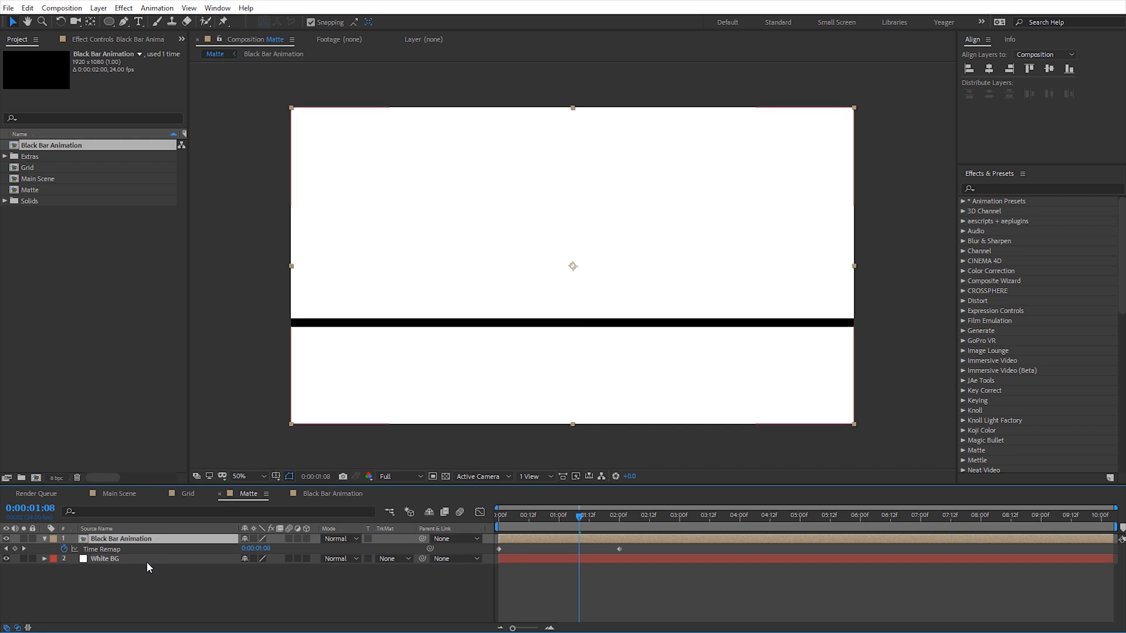
Step: Add the expression loopOut(type = "cycle", numKeyframes = 0) to the Black Bar Animation layer's Time Remap and scrub through the loop
alt+click(64, 550)
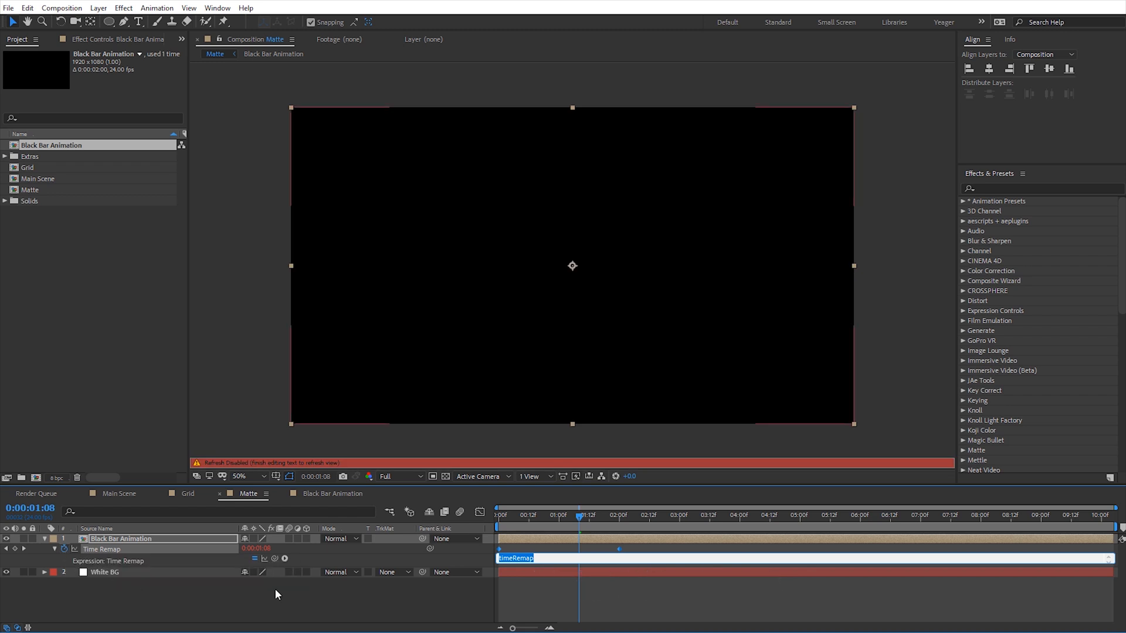
click(285, 559)
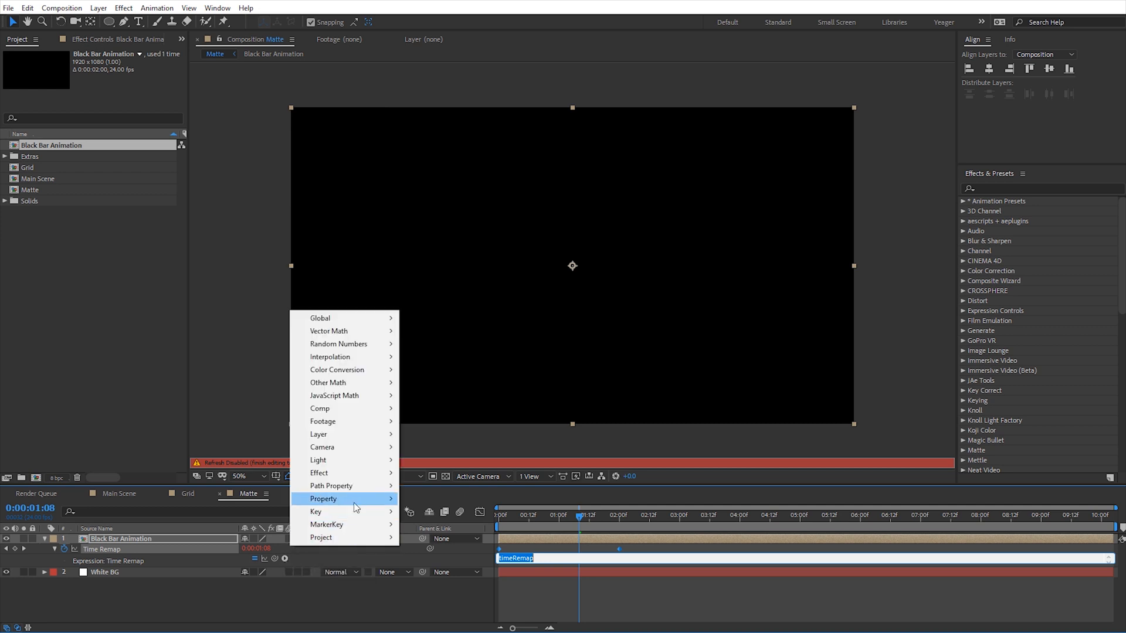
mouse_move(356, 498)
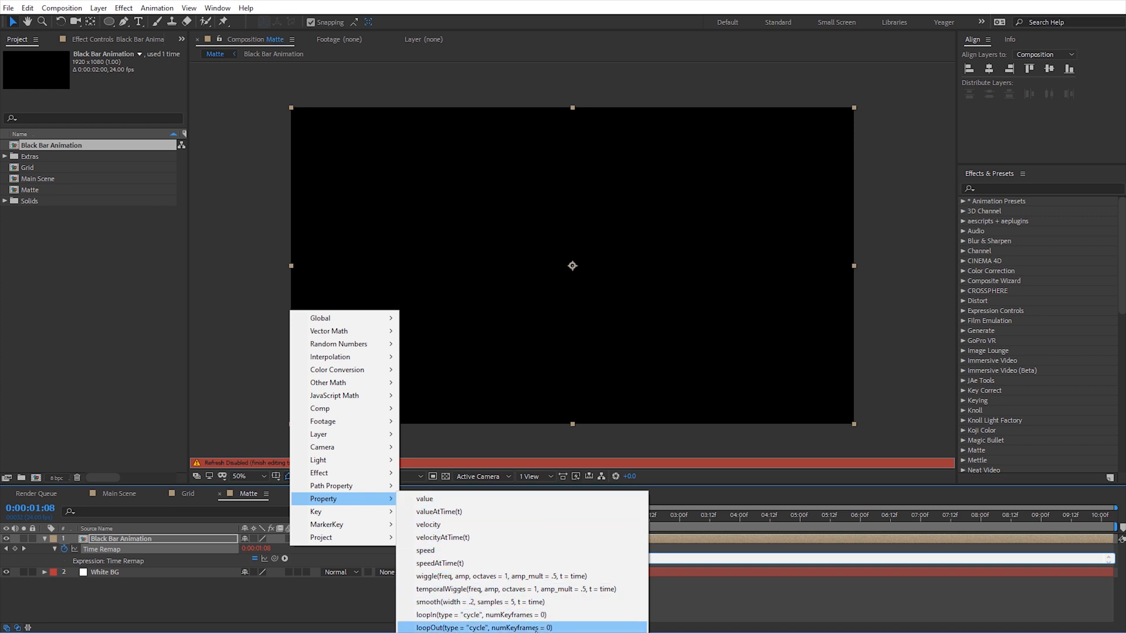
click(441, 627)
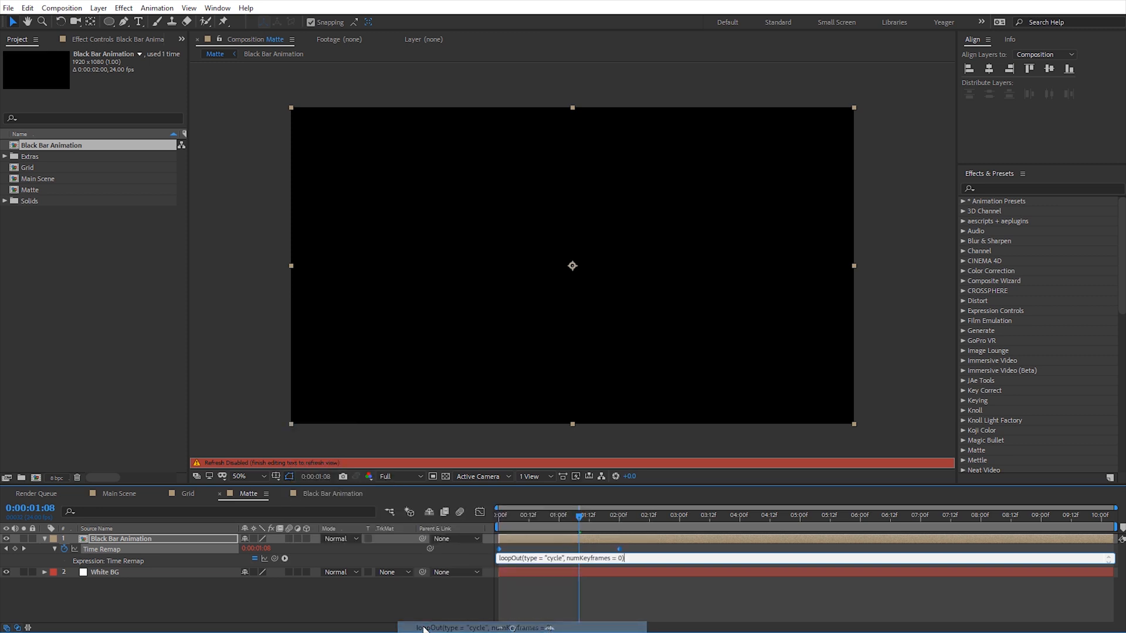
click(610, 593)
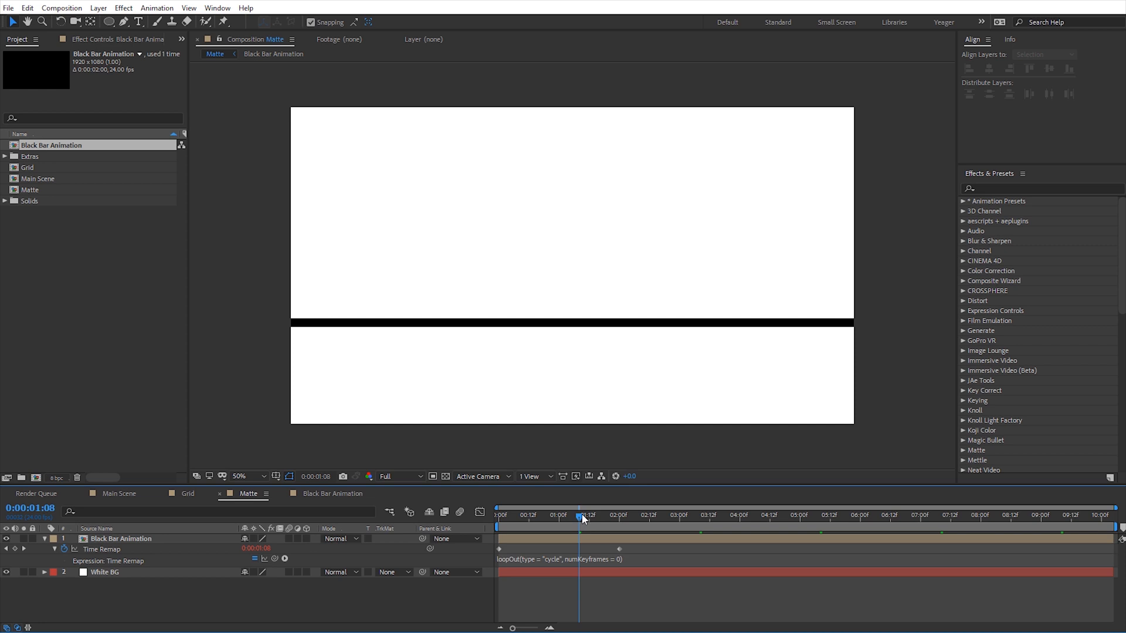
drag(581, 514, 675, 534)
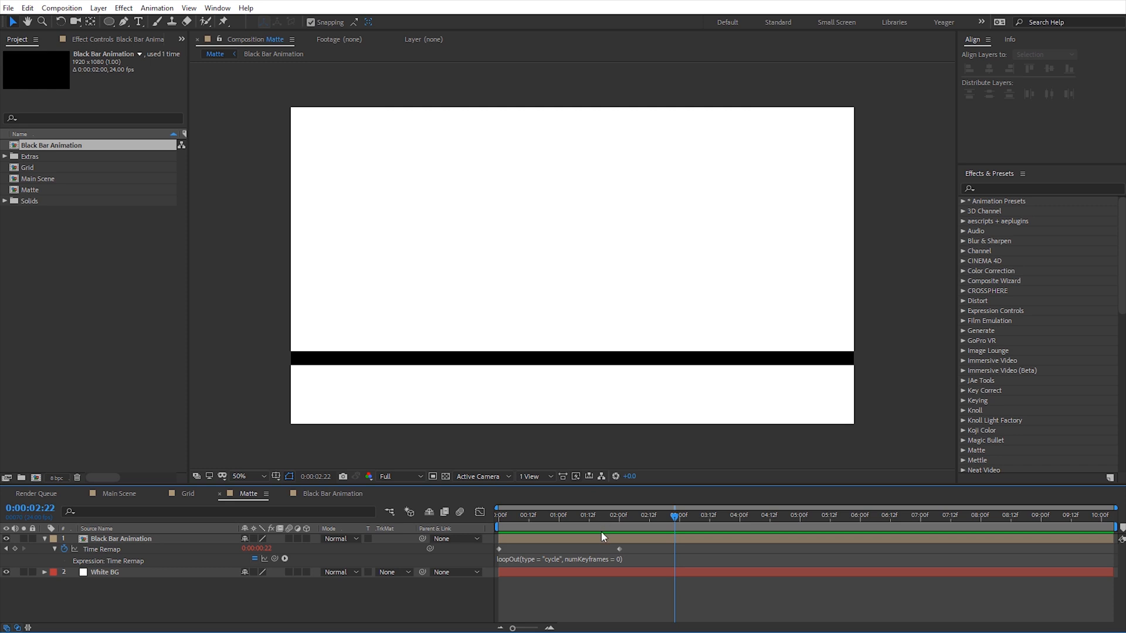
drag(597, 520, 496, 519)
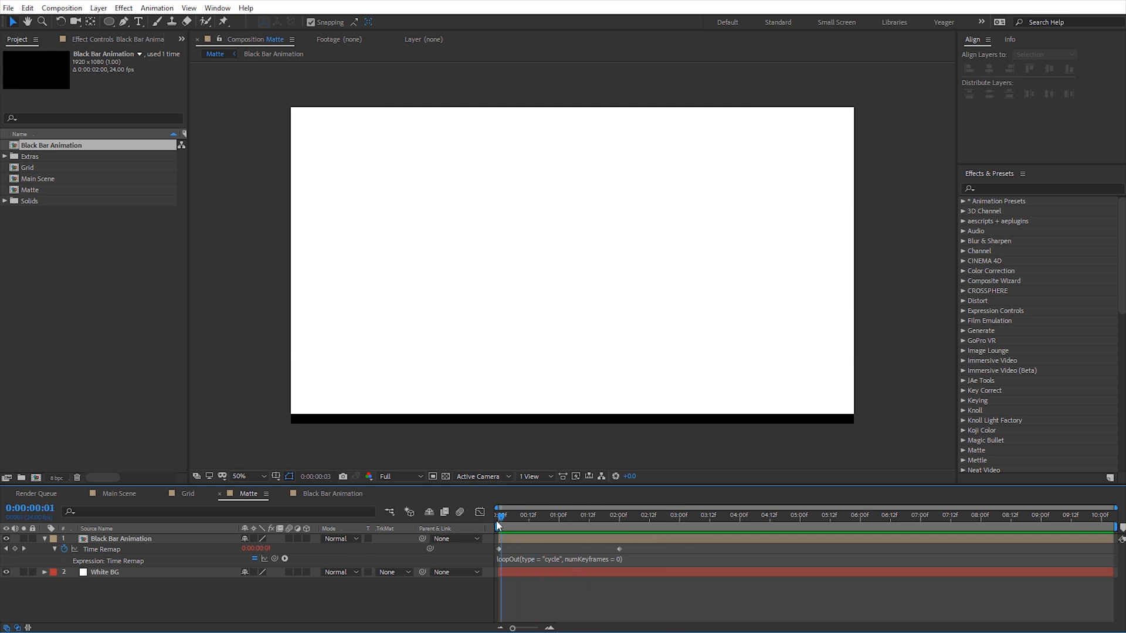
Step: Duplicate the Black Bar Animation layer three times and reveal the Time Remap keyframes of all four layers
click(129, 539)
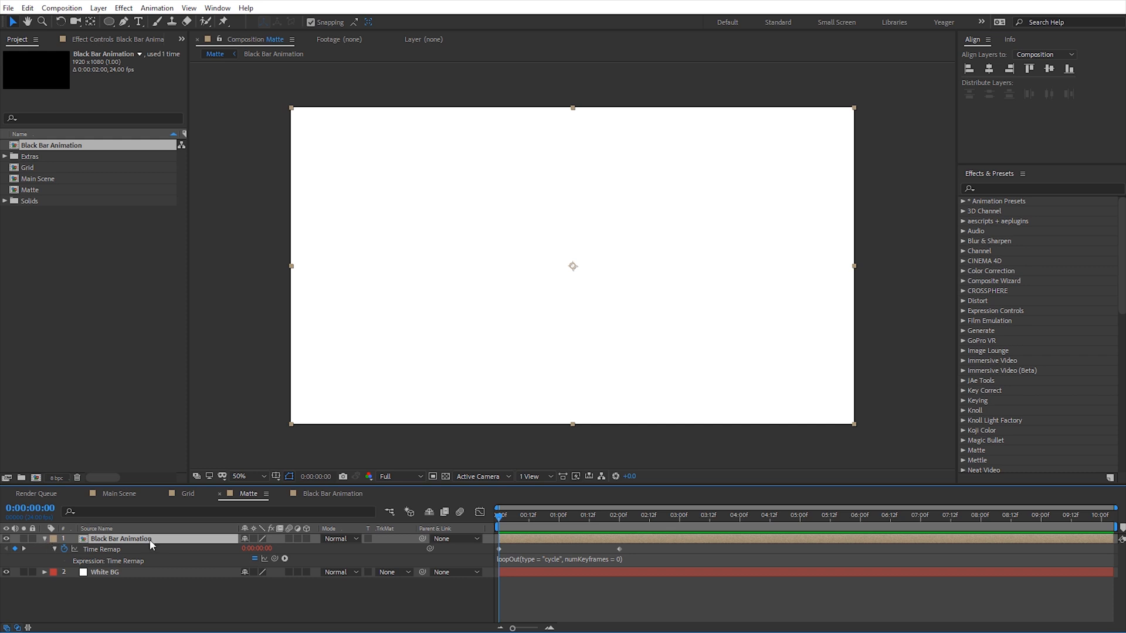
key(ctrl+d)
key(ctrl+d)
key(ctrl+d)
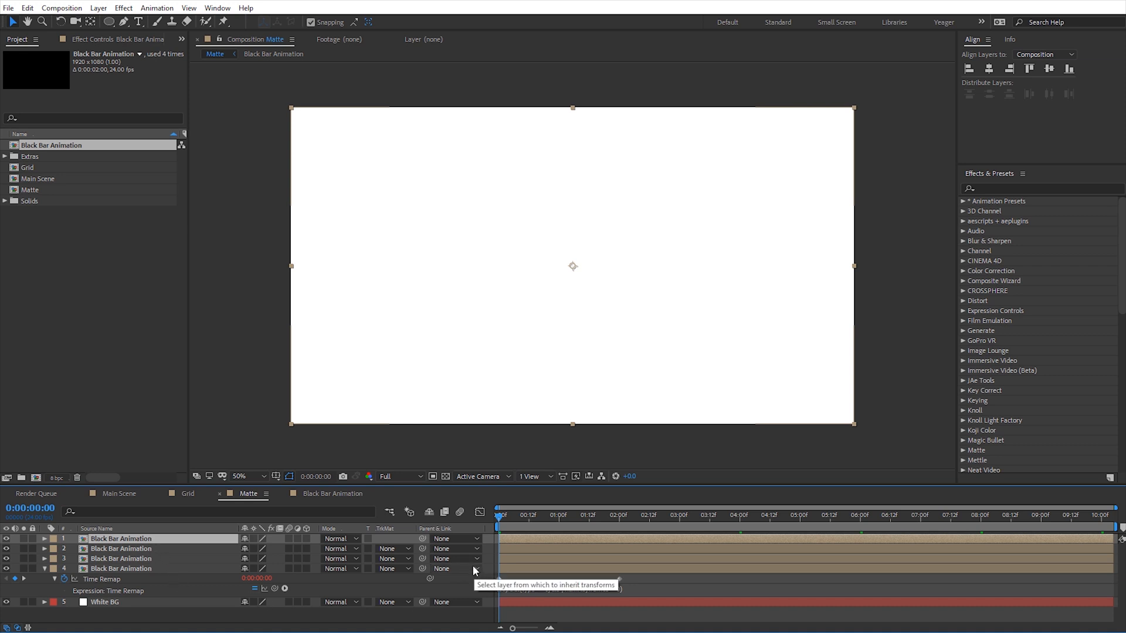
drag(500, 517, 537, 521)
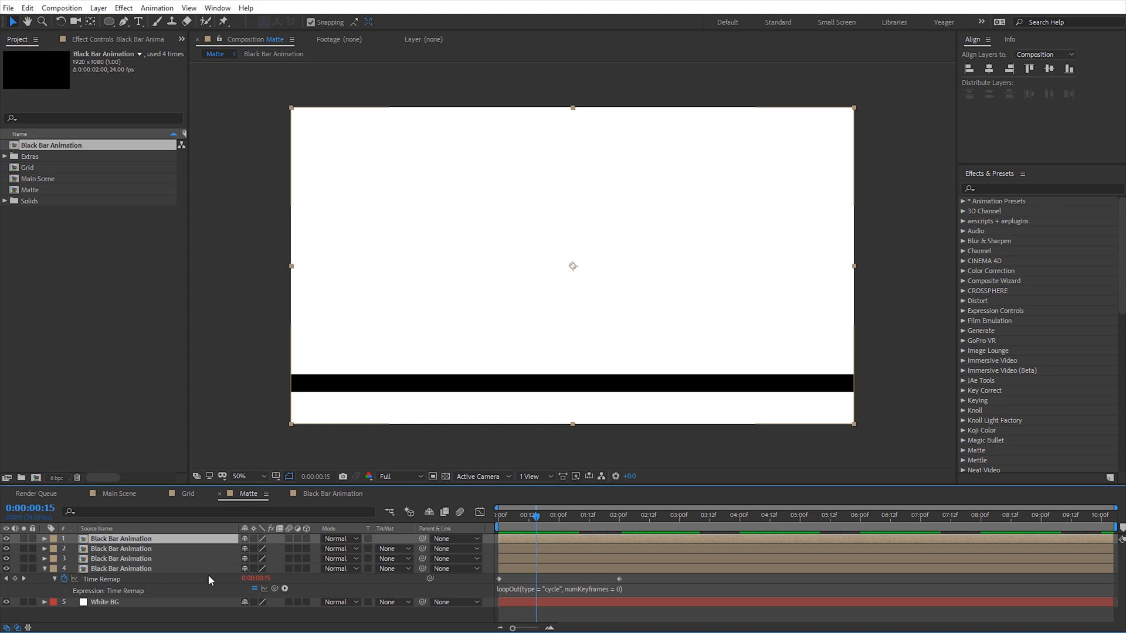
shift+click(147, 568)
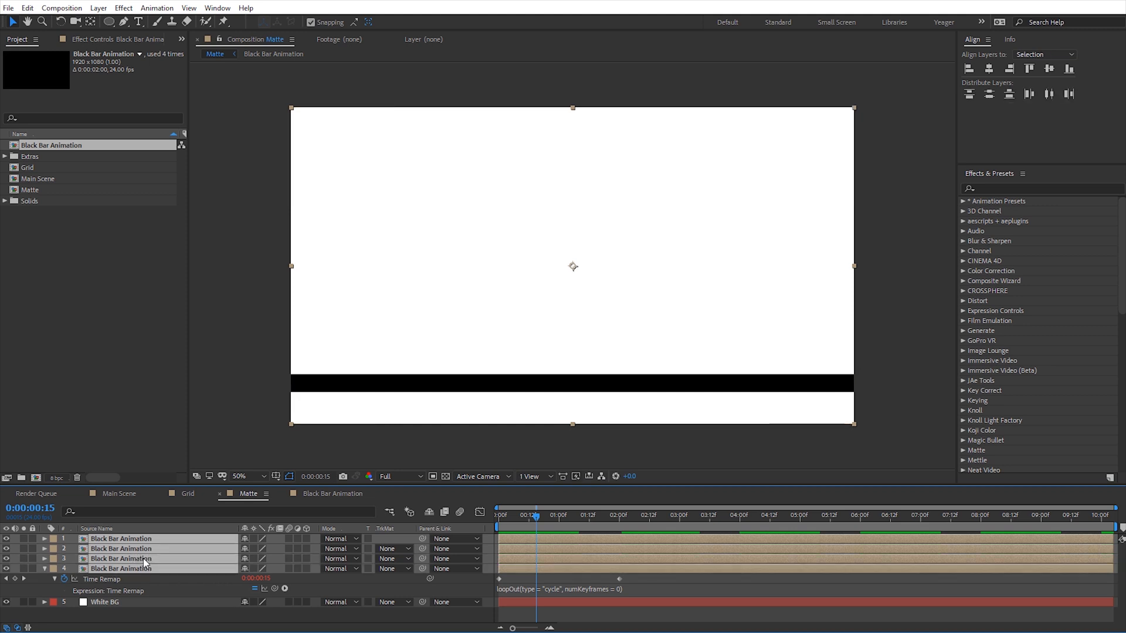
key(u)
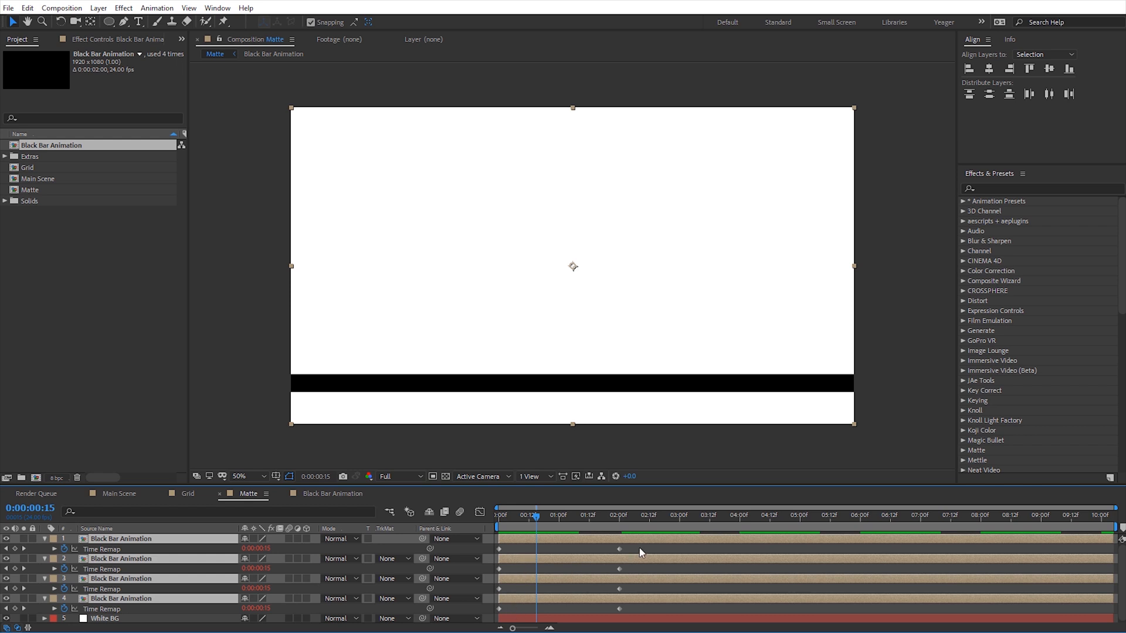
Step: Shift the third Black Bar Animation layer so that it starts at 0:00:00:12
click(672, 551)
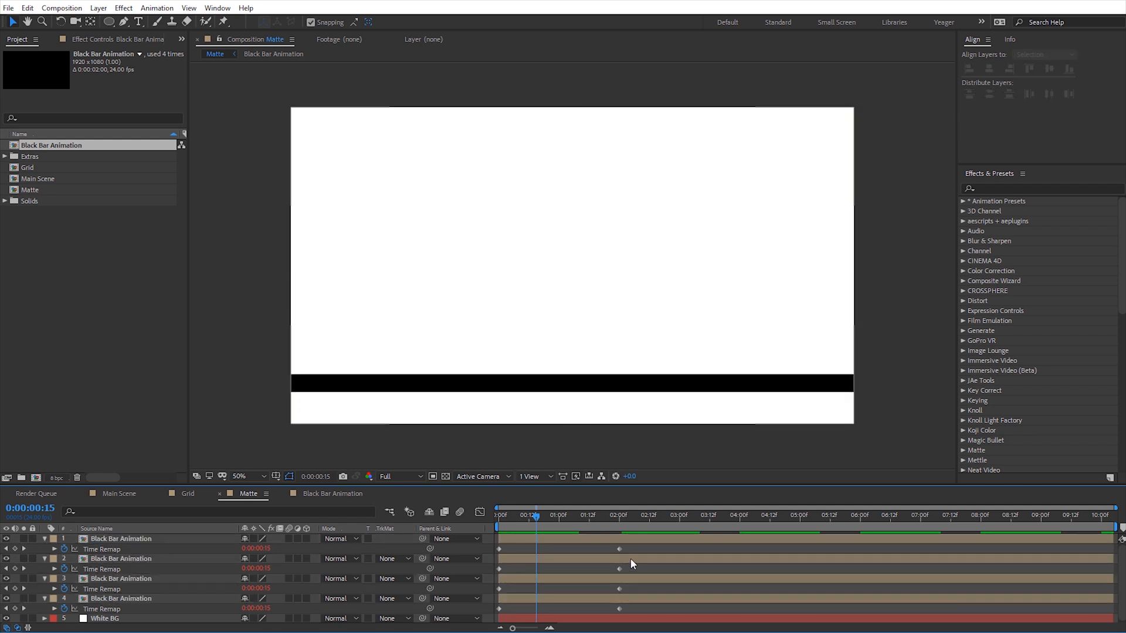
drag(536, 516, 493, 527)
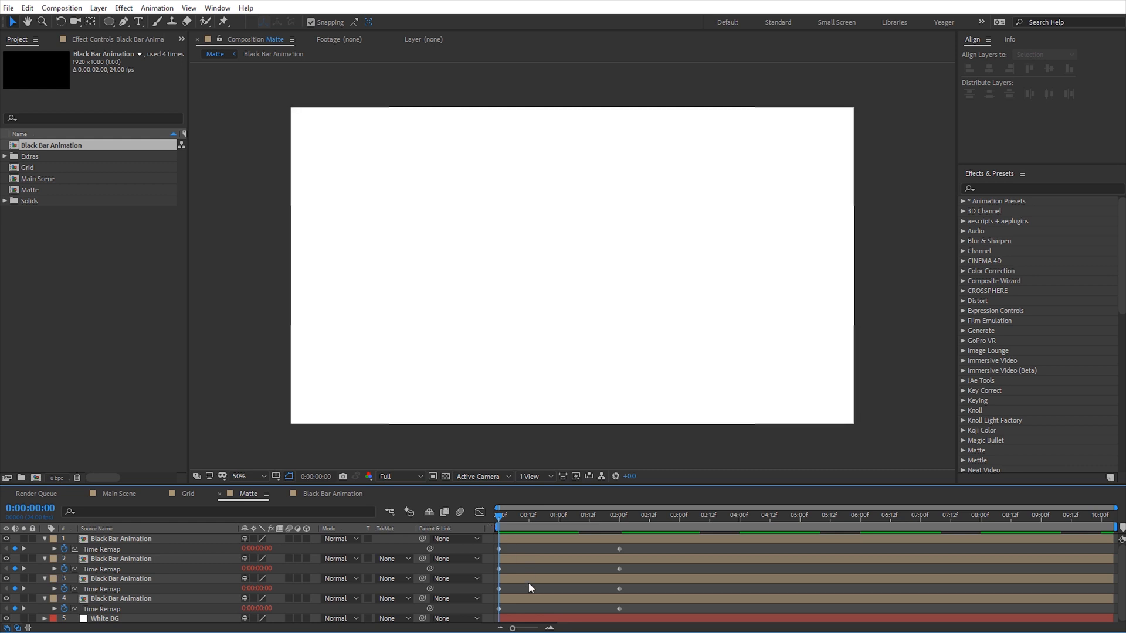
click(517, 594)
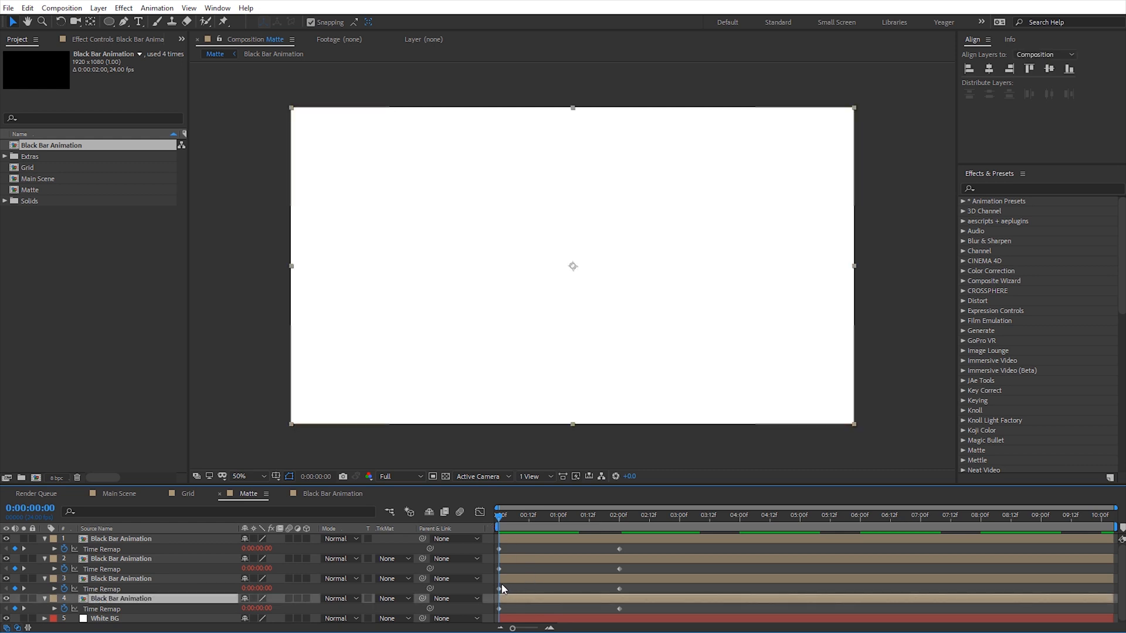
click(510, 575)
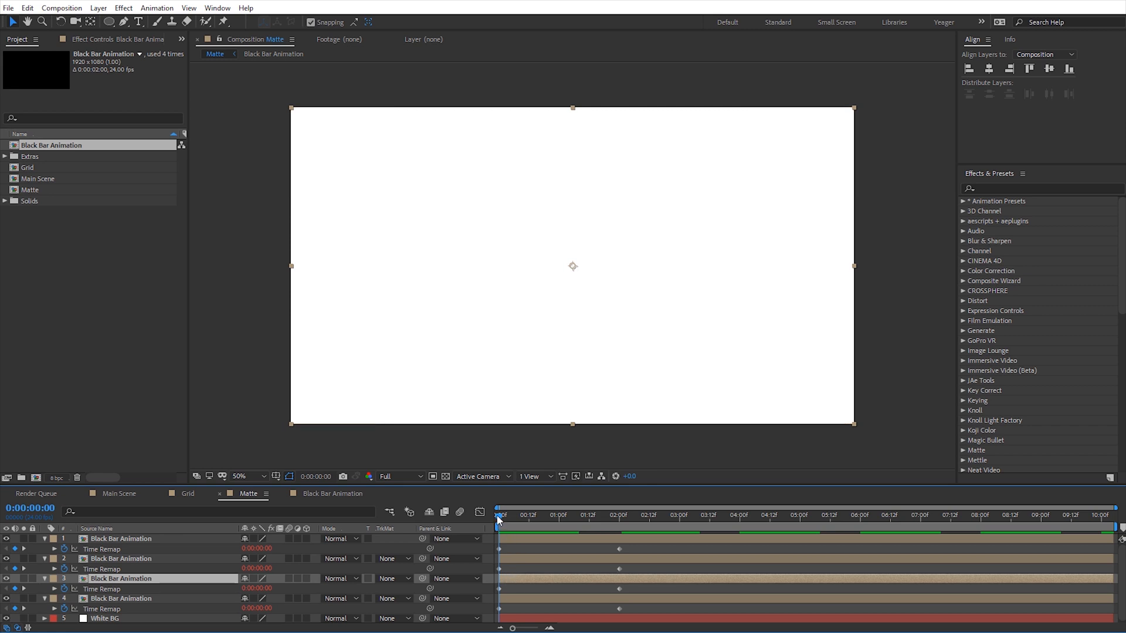
drag(500, 516, 526, 523)
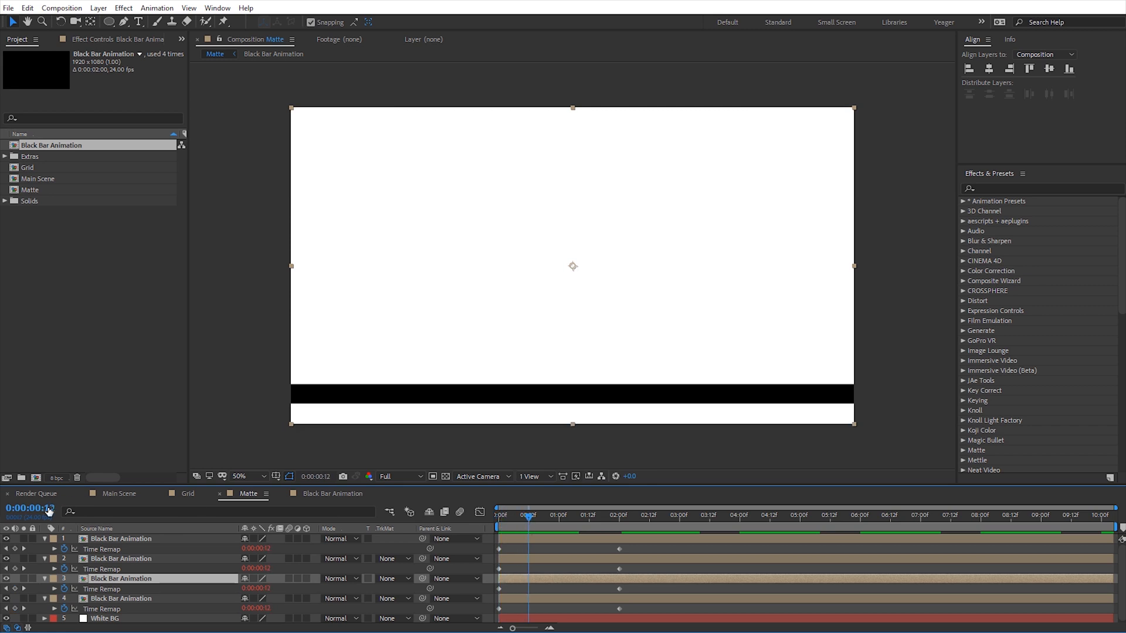
drag(509, 579, 540, 583)
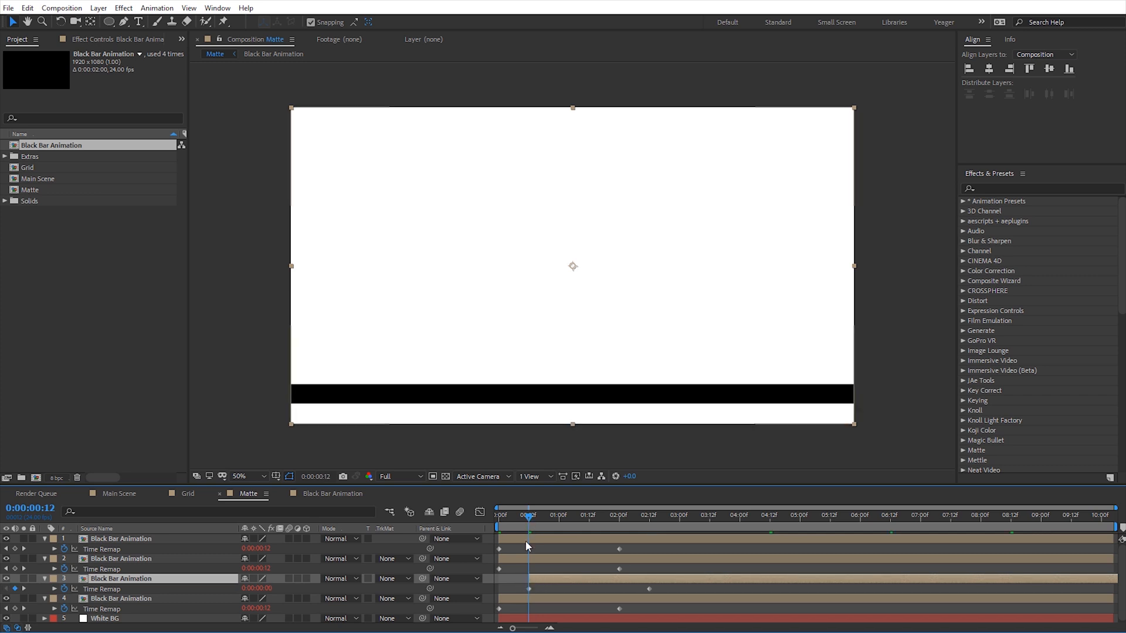
Step: Shift the second Black Bar Animation layer to start at 0:00:01:00 and the first one to start at 0:00:01:12
click(532, 519)
drag(532, 522, 558, 534)
click(525, 556)
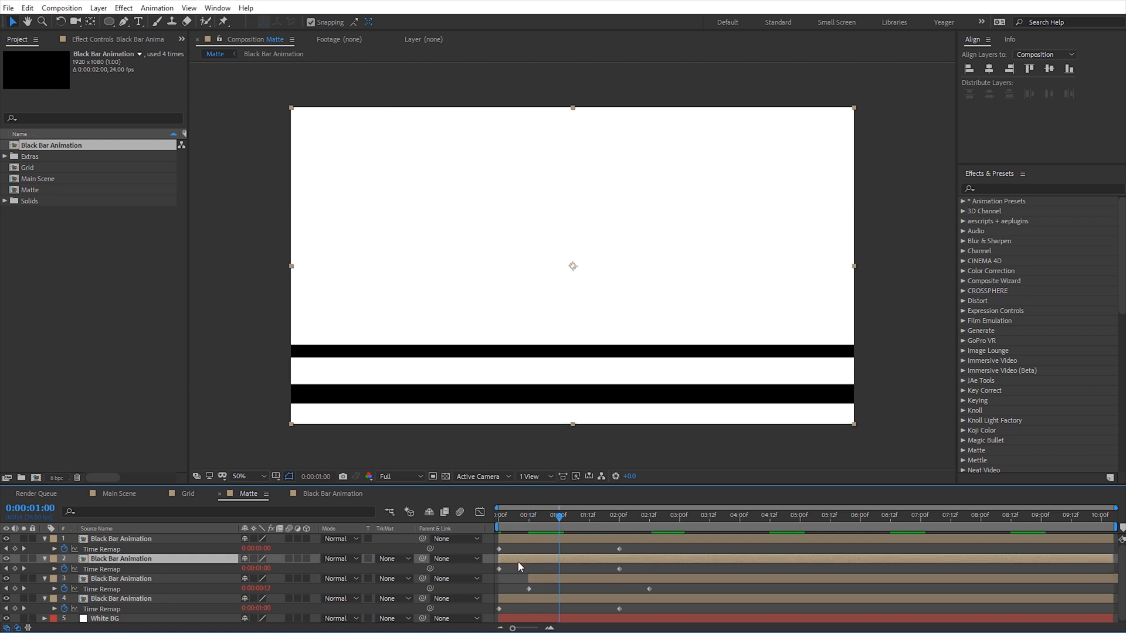
drag(516, 564, 574, 561)
drag(560, 519, 590, 529)
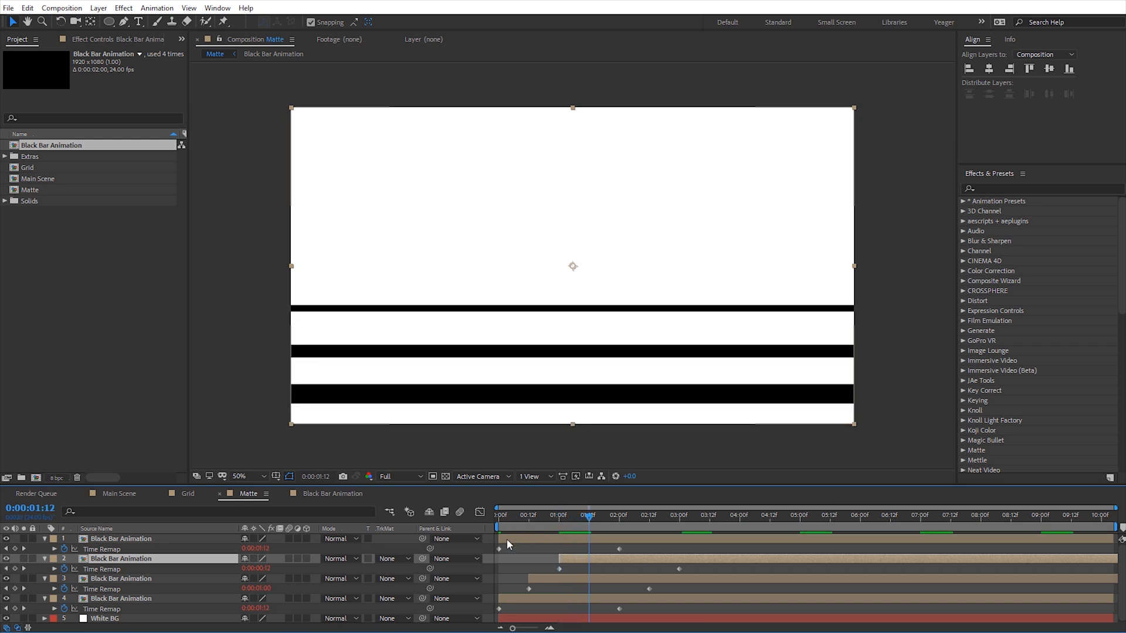
drag(506, 540, 618, 546)
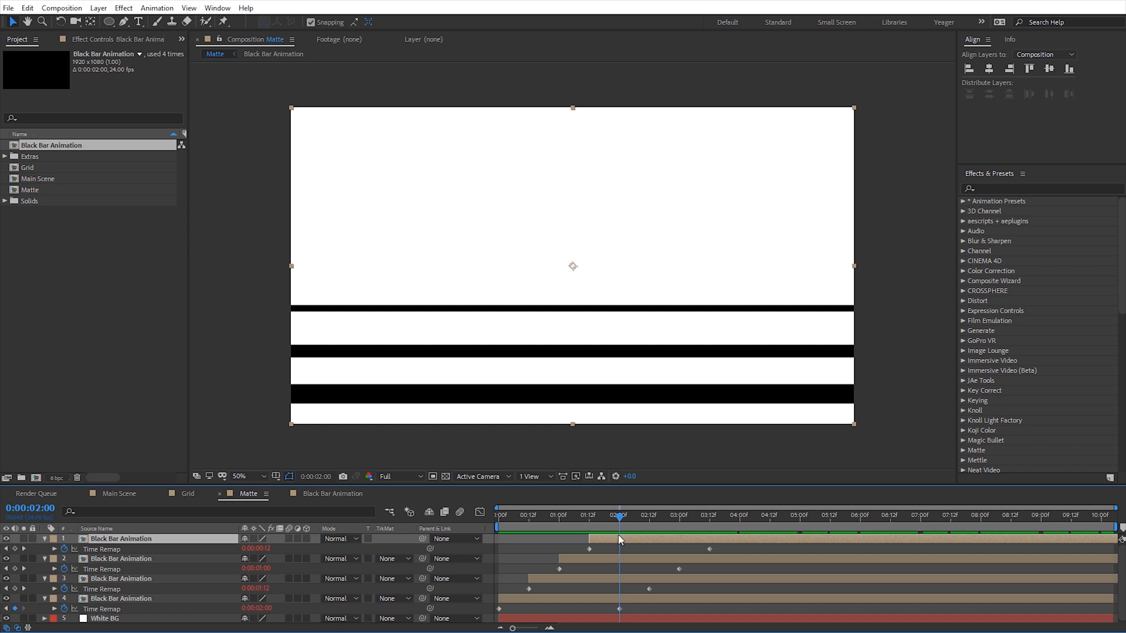
Step: Trim the start of all four Black Bar Animation layers at 0:00:02:00 and slide them together to begin at 0 seconds
shift+click(149, 599)
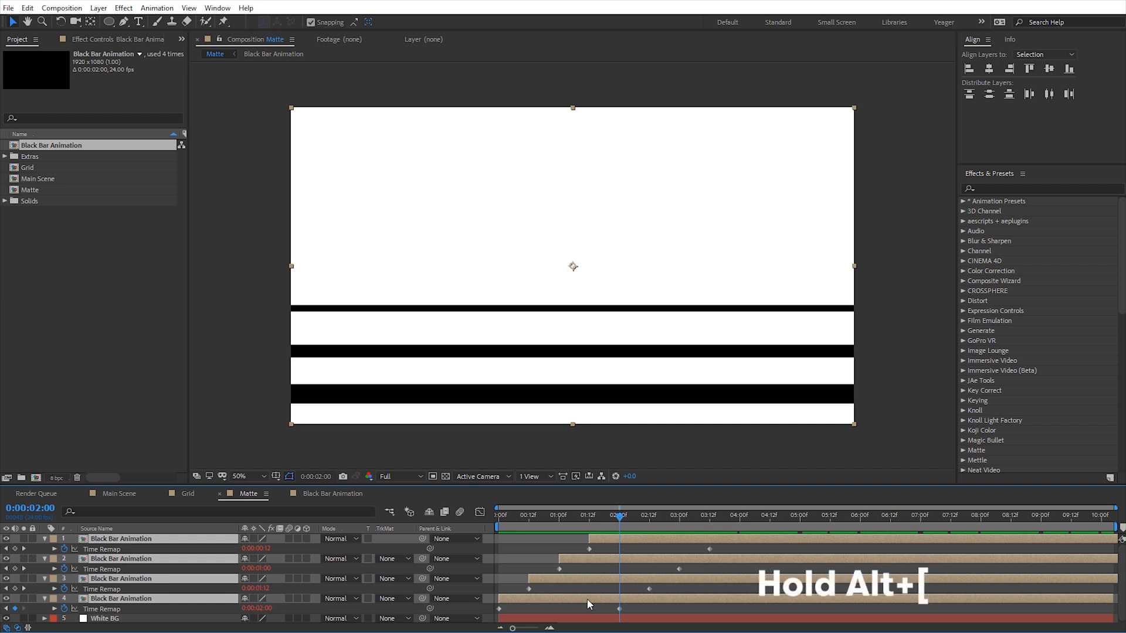
key(alt+bracketleft)
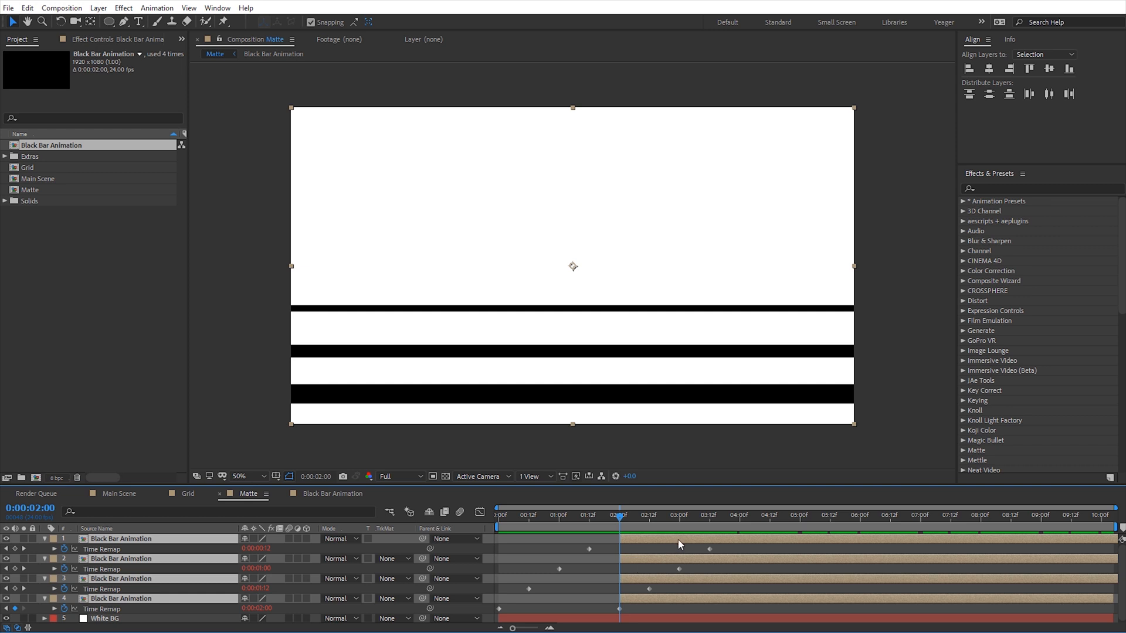
drag(677, 540, 558, 552)
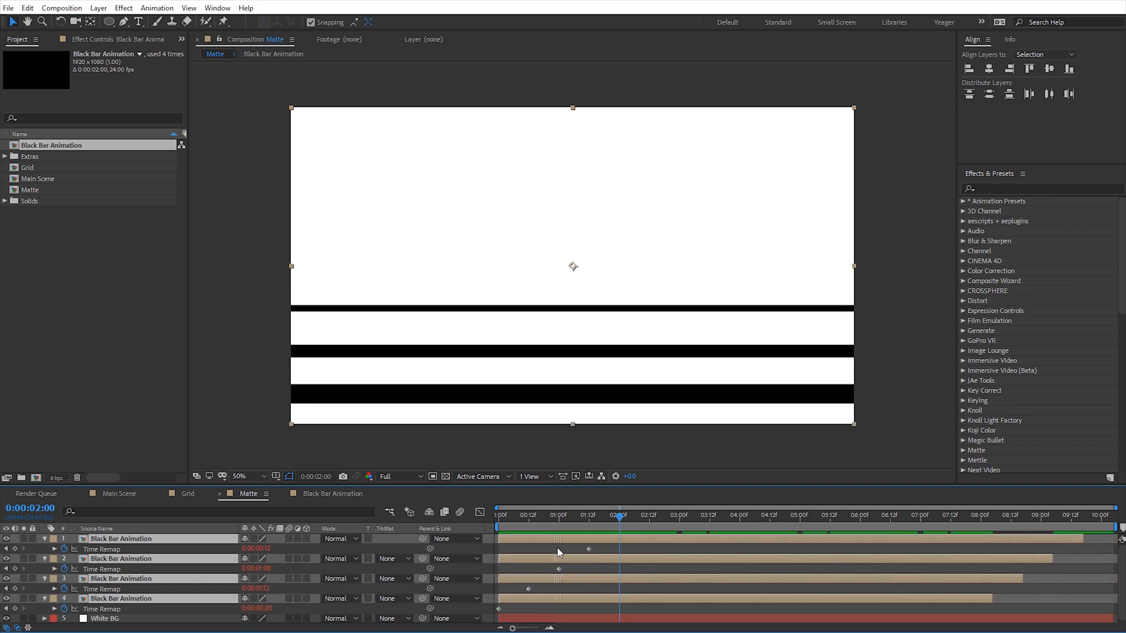
Step: End the Matte composition's work area at 4 seconds and preview the looping black bars
drag(506, 517, 740, 569)
key(n)
drag(739, 516, 720, 515)
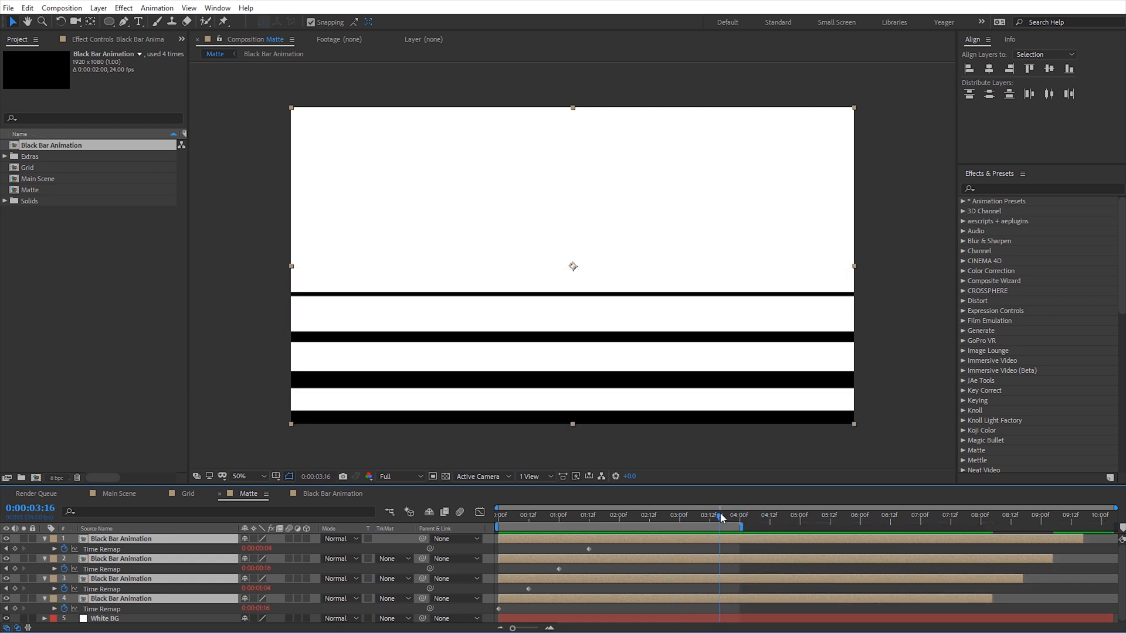
key(space)
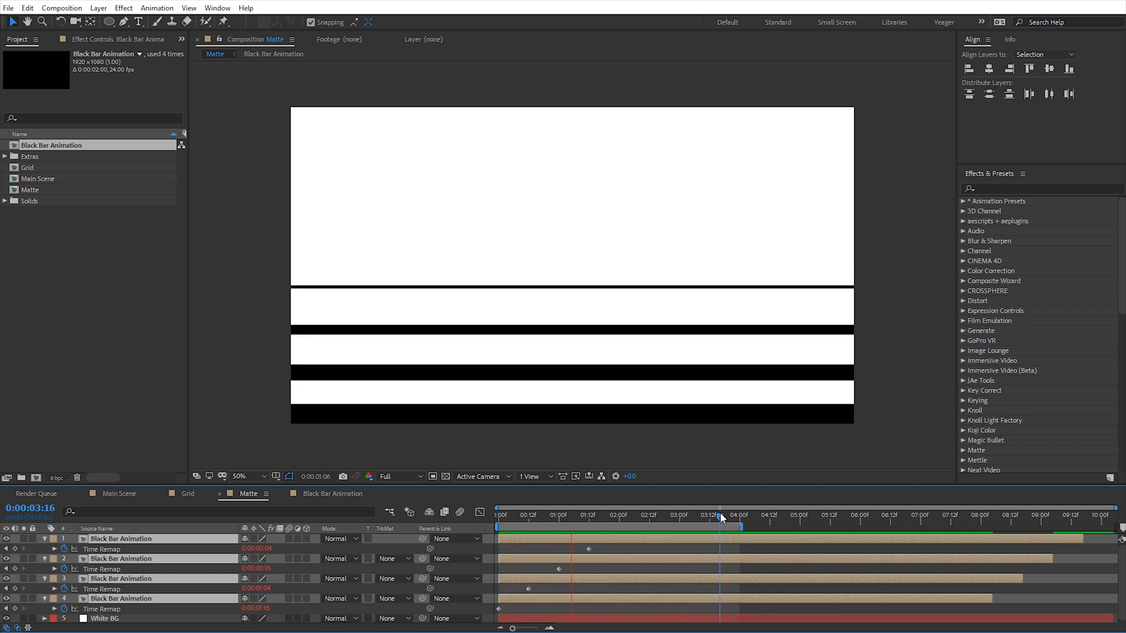
key(space)
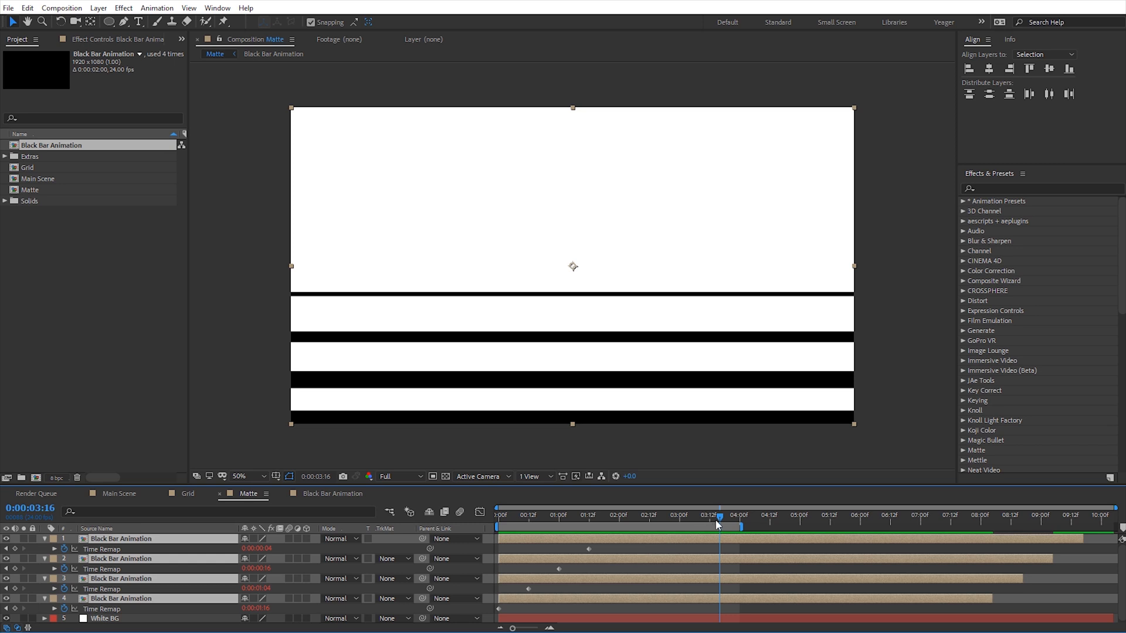
drag(717, 522, 658, 522)
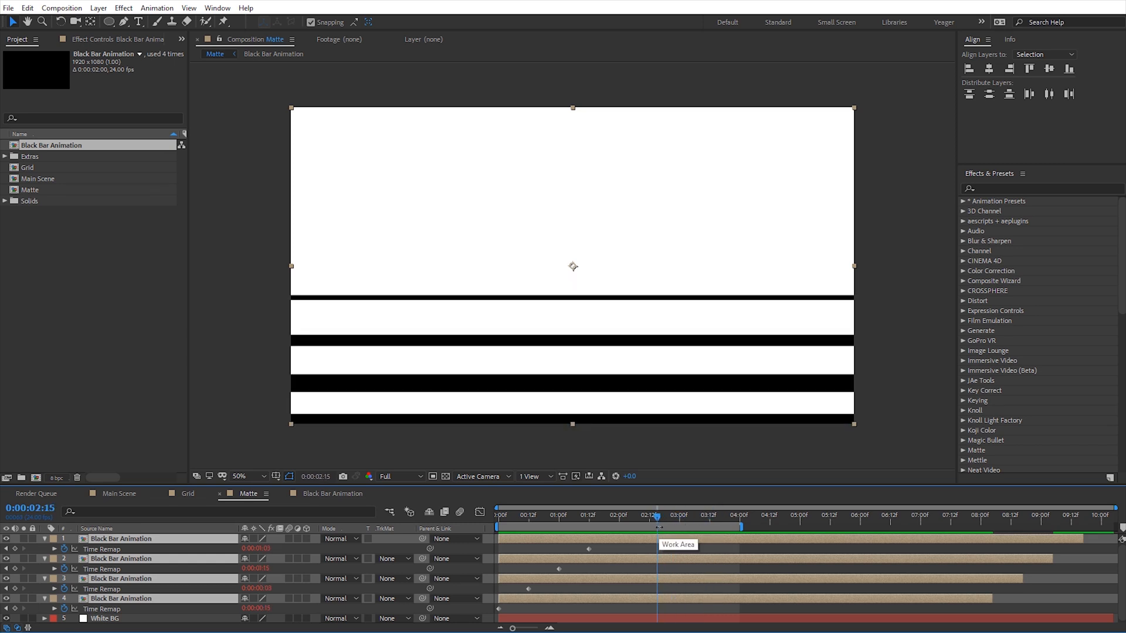
click(540, 520)
drag(538, 519, 622, 520)
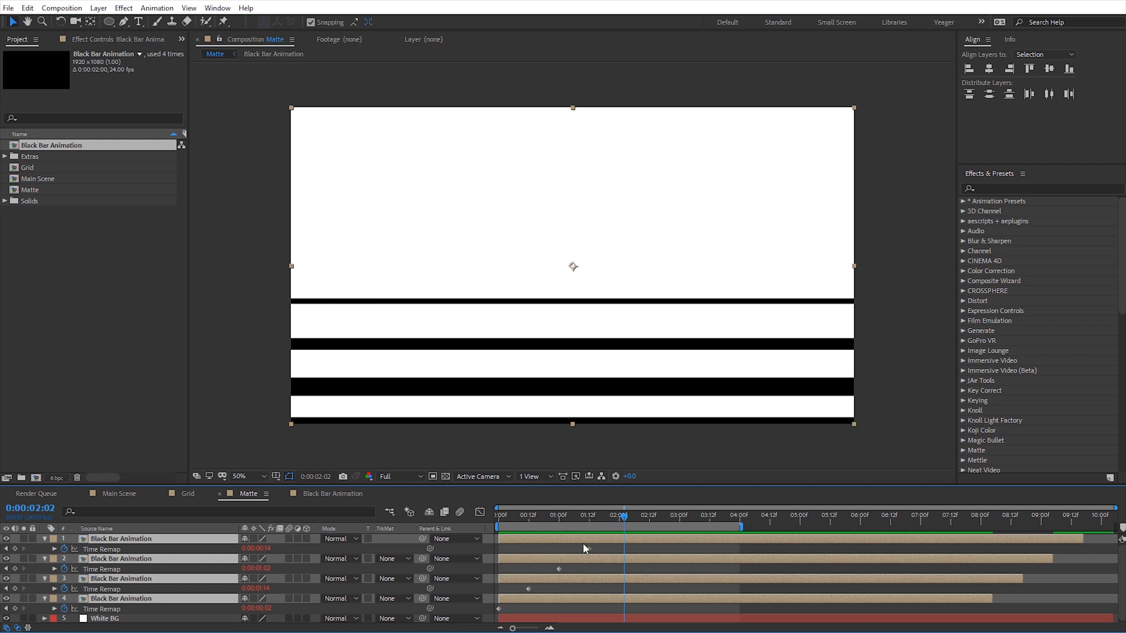
Step: Place the Matte composition directly above the Sun layer in Main Scene and set the Sun's track matte to Luma Matte
click(120, 495)
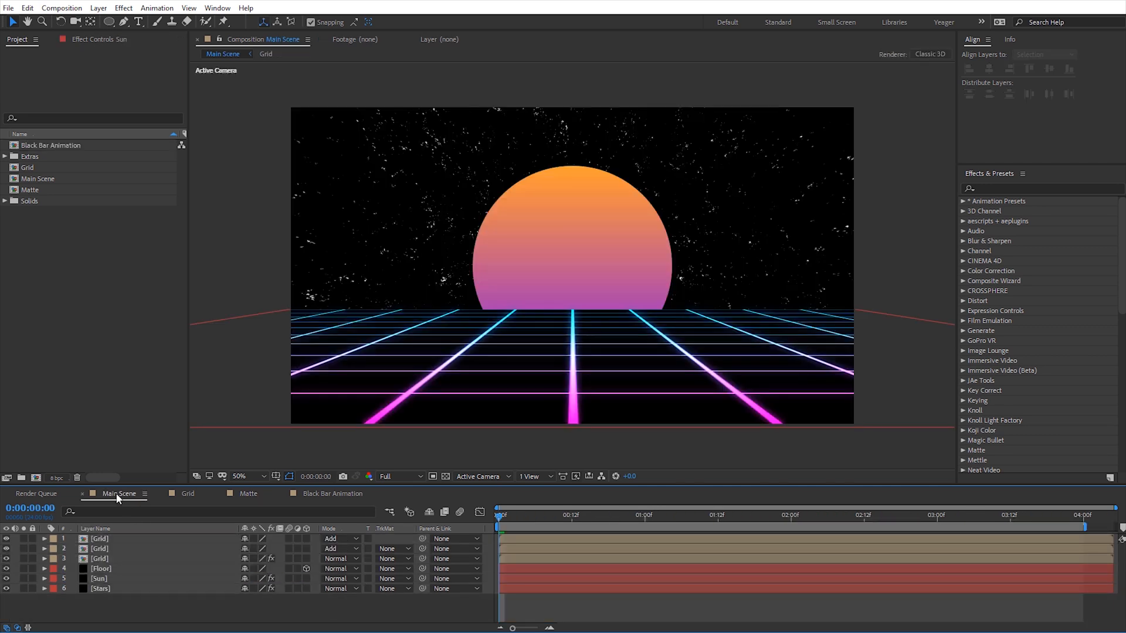
drag(35, 190, 106, 572)
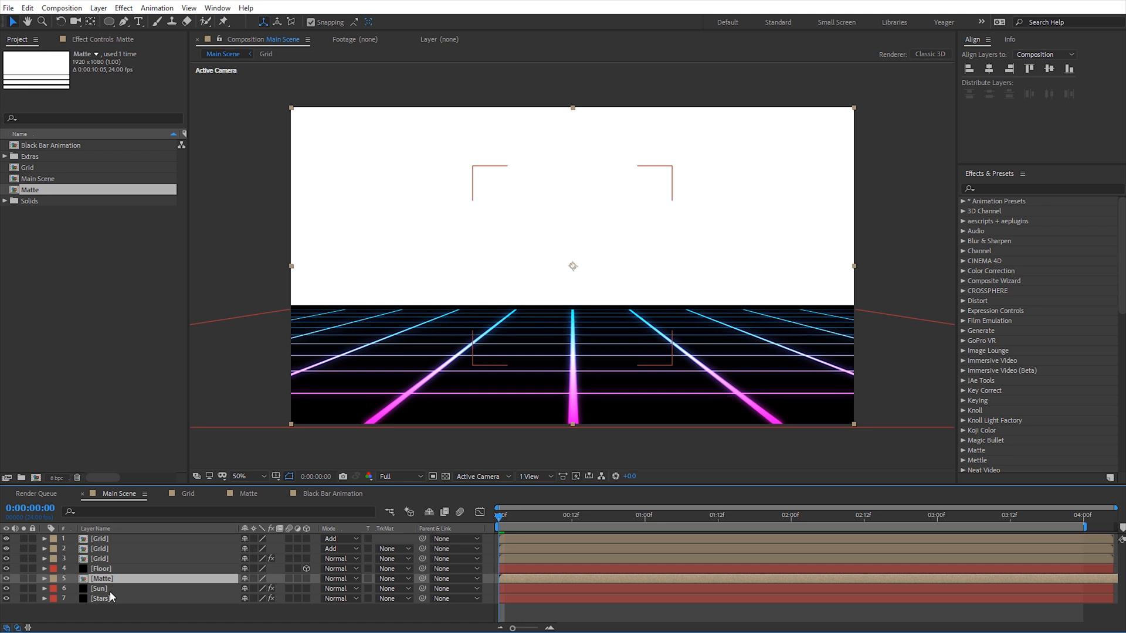
click(105, 589)
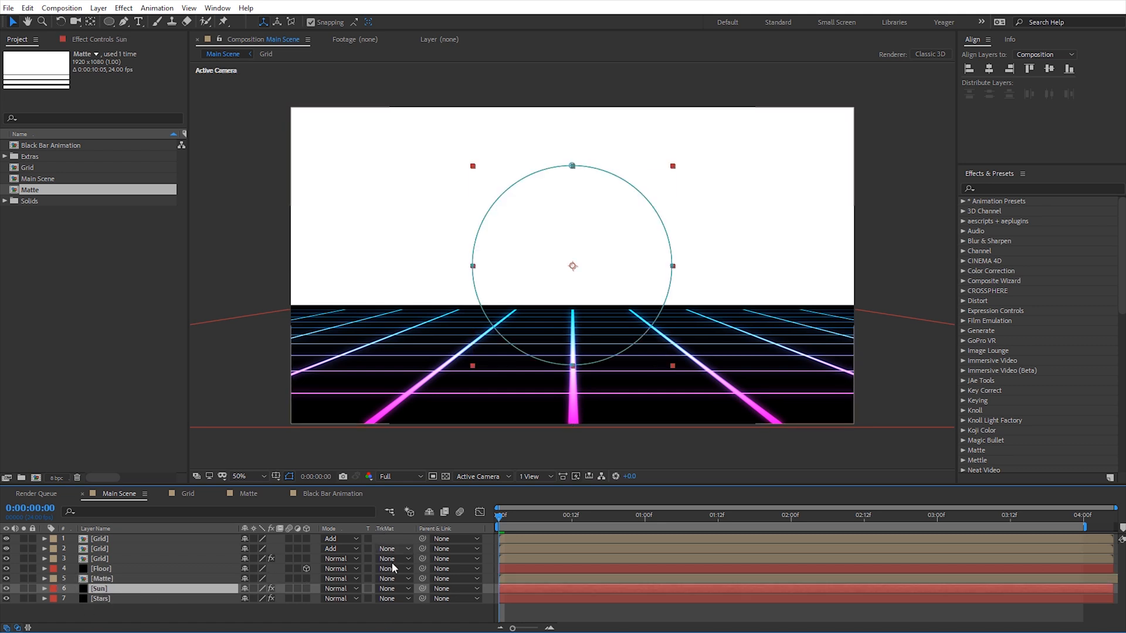
click(390, 589)
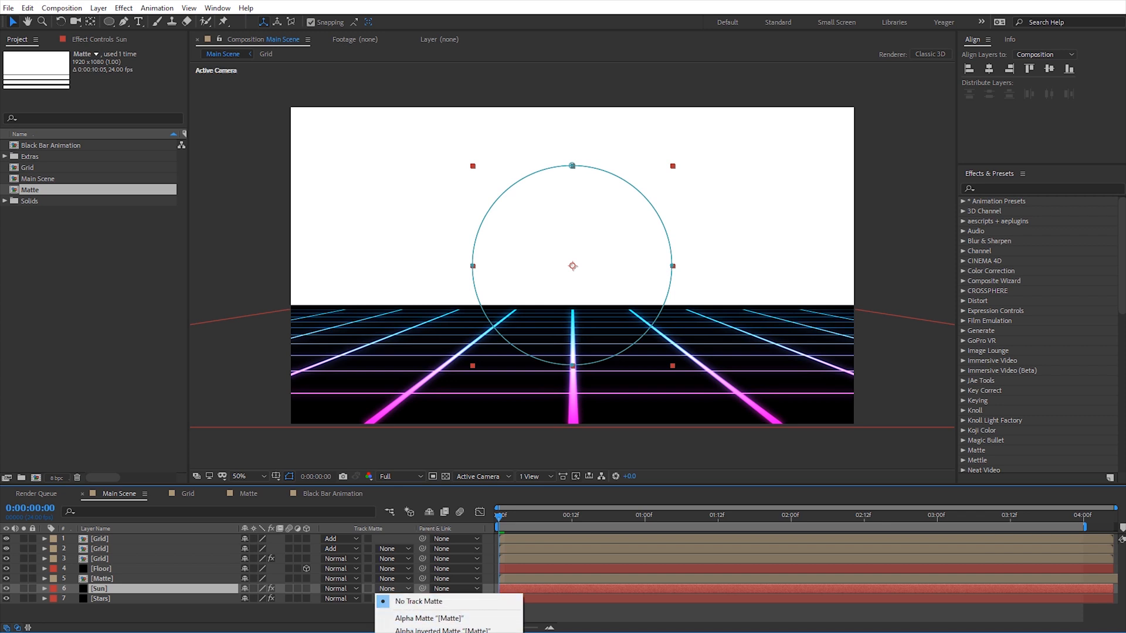
click(429, 632)
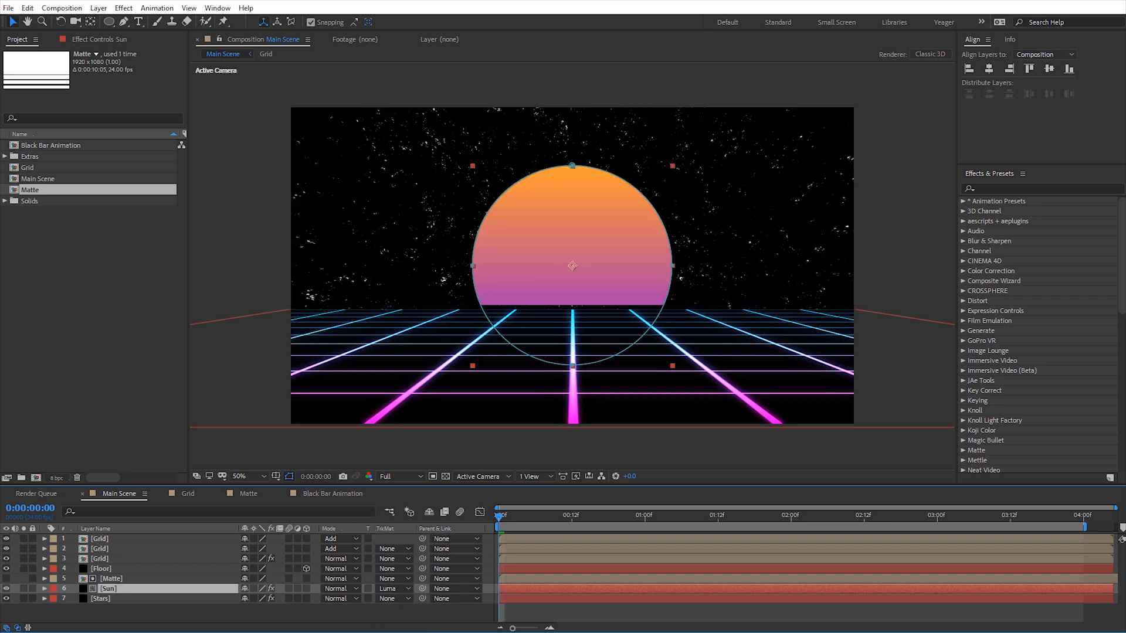
Step: Scale the Matte layer to 52%, move it up so its bars cut the sun's lower half, and preview the animation
click(118, 580)
key(s)
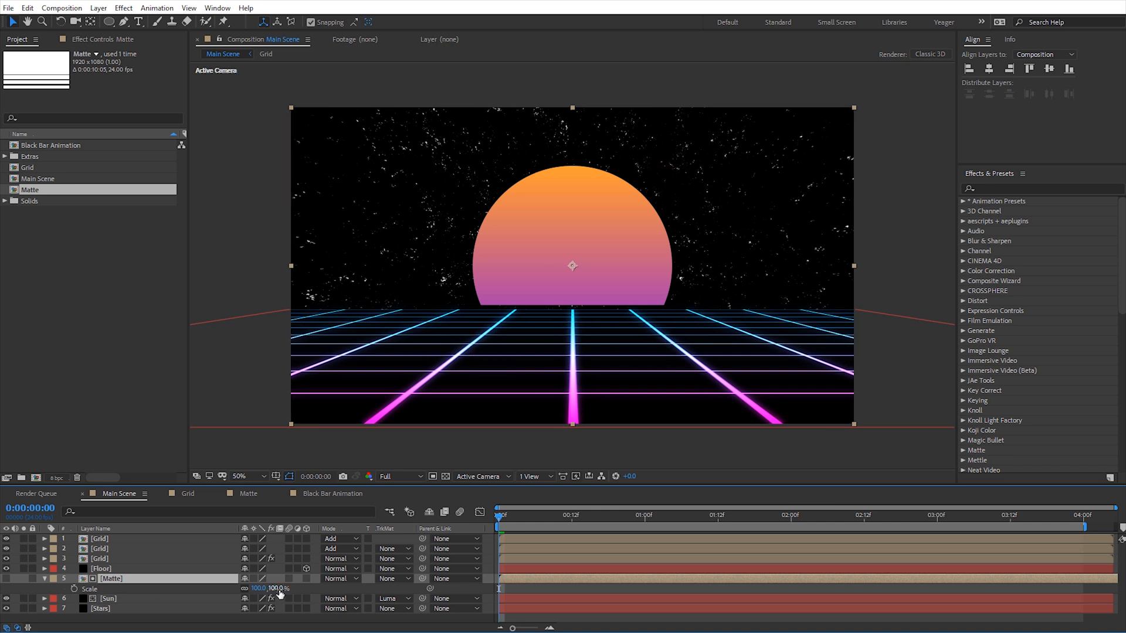
drag(265, 589, 258, 599)
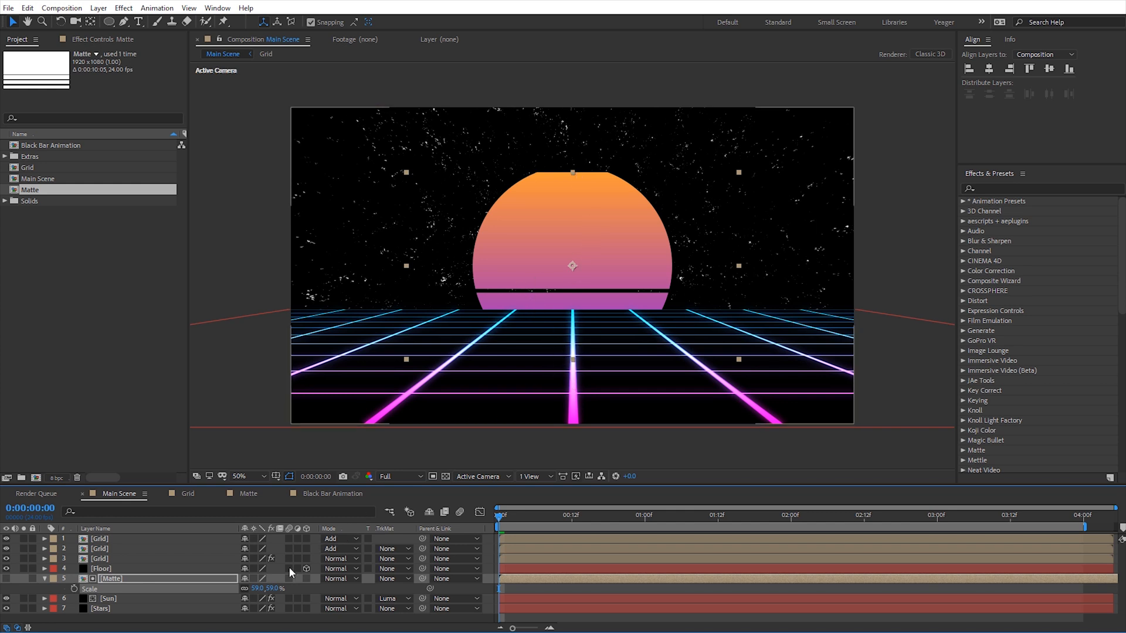
drag(273, 594, 545, 305)
drag(570, 266, 581, 232)
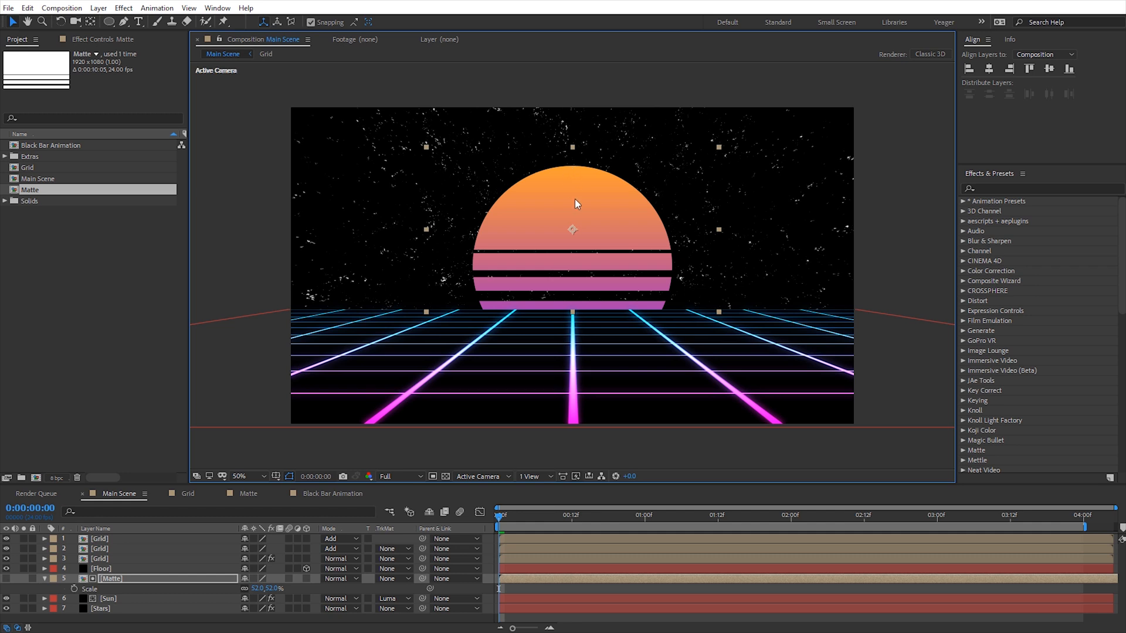
drag(500, 516, 840, 530)
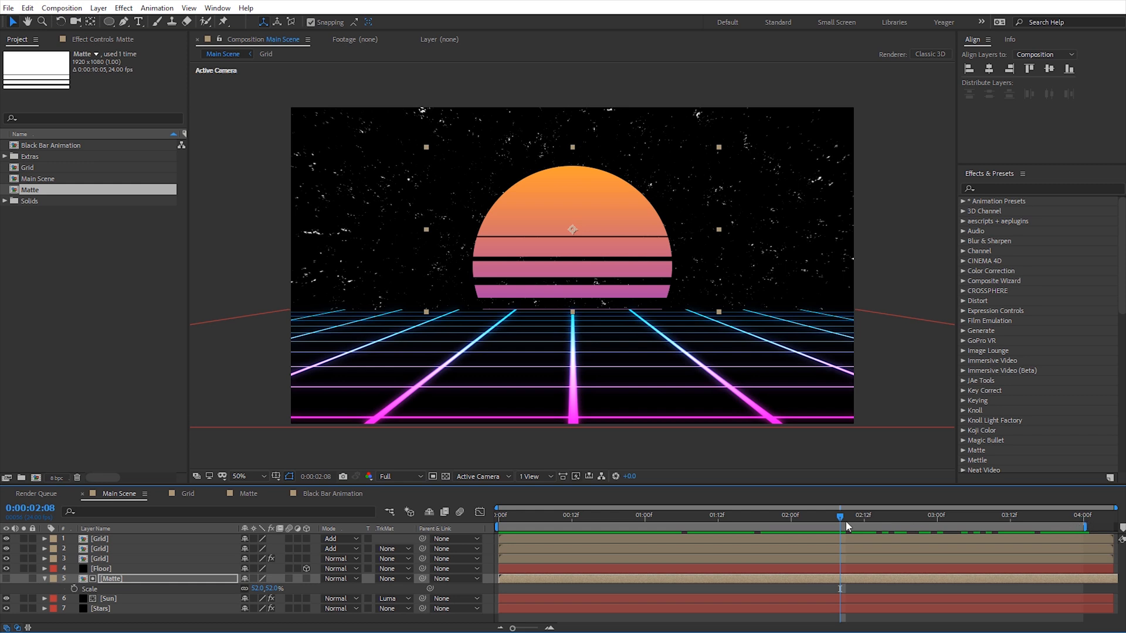
key(space)
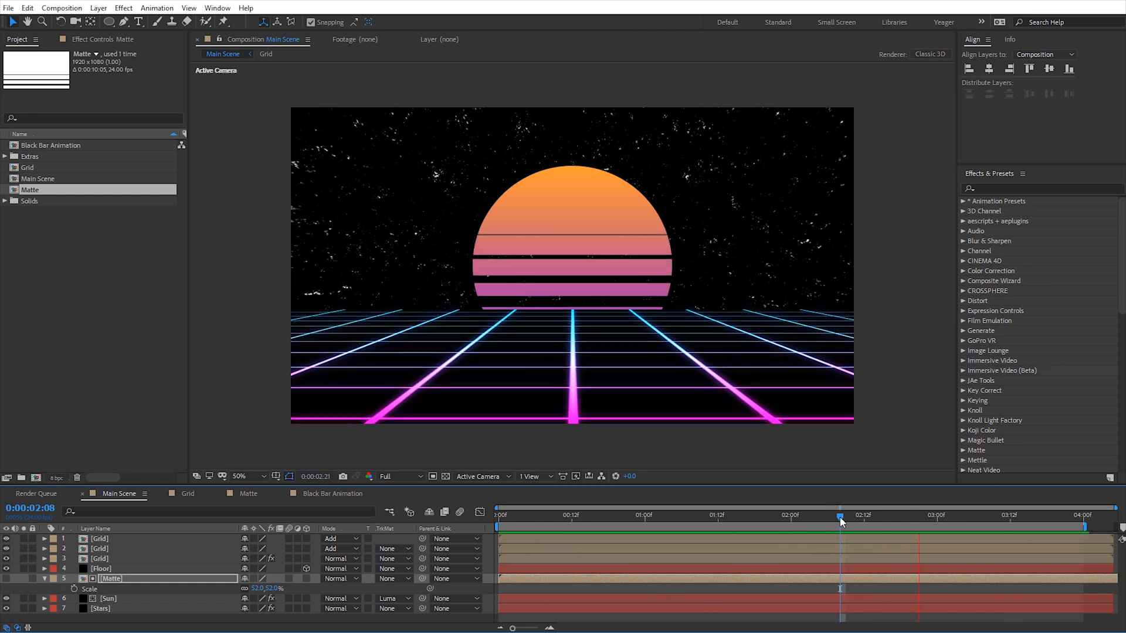
key(space)
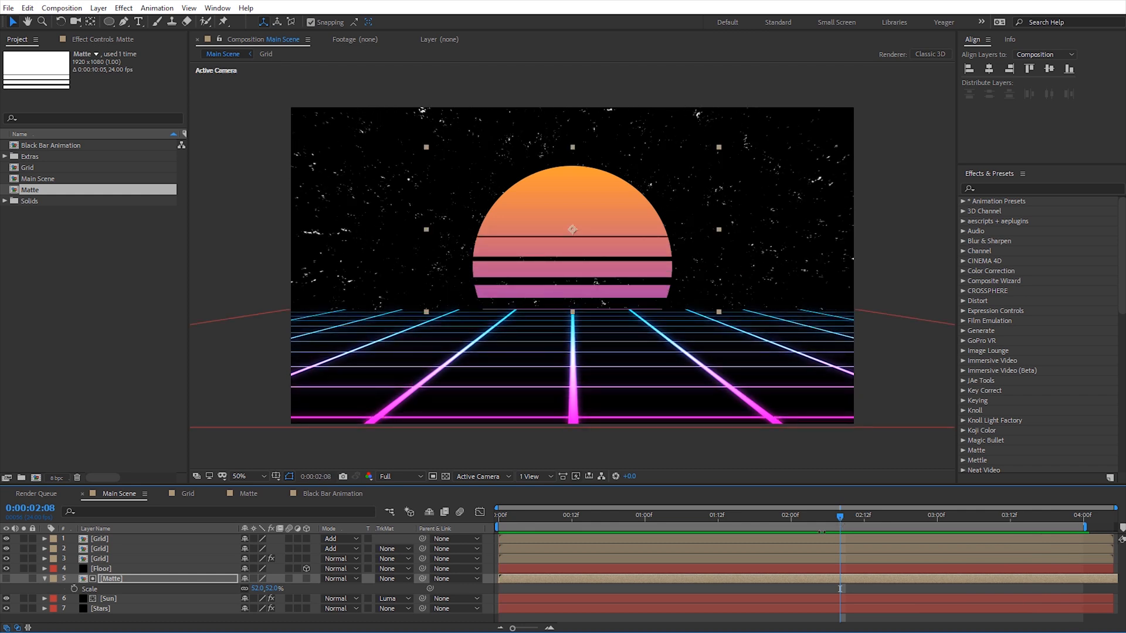
Step: Add a CC Light Sweep effect to the Sun layer with Width 100 and Sweep Intensity 50
click(132, 598)
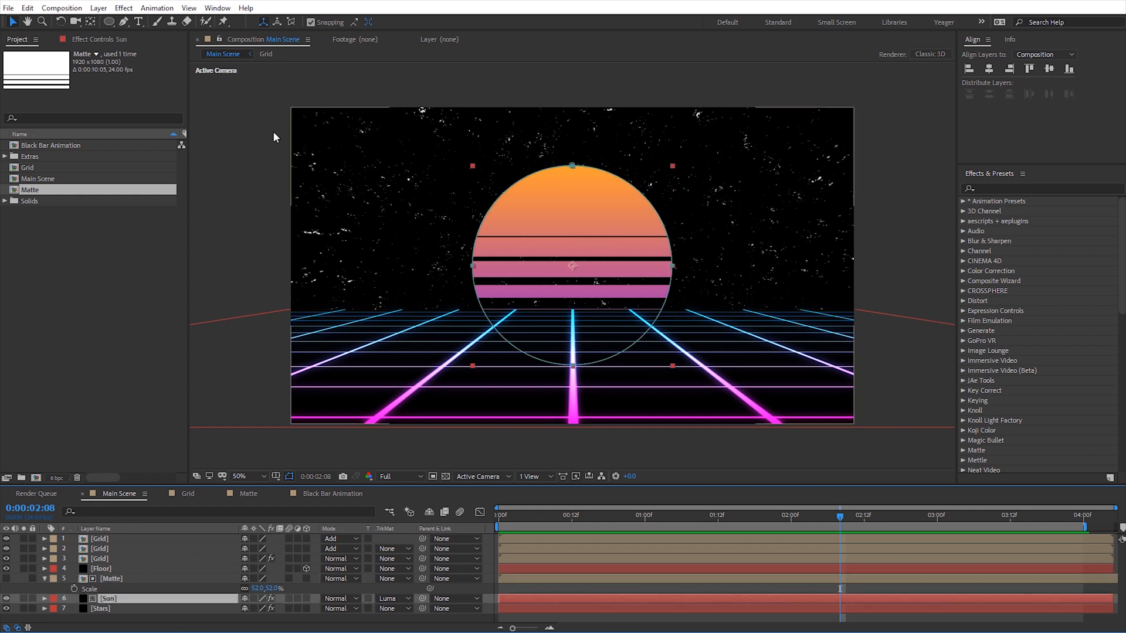
click(124, 8)
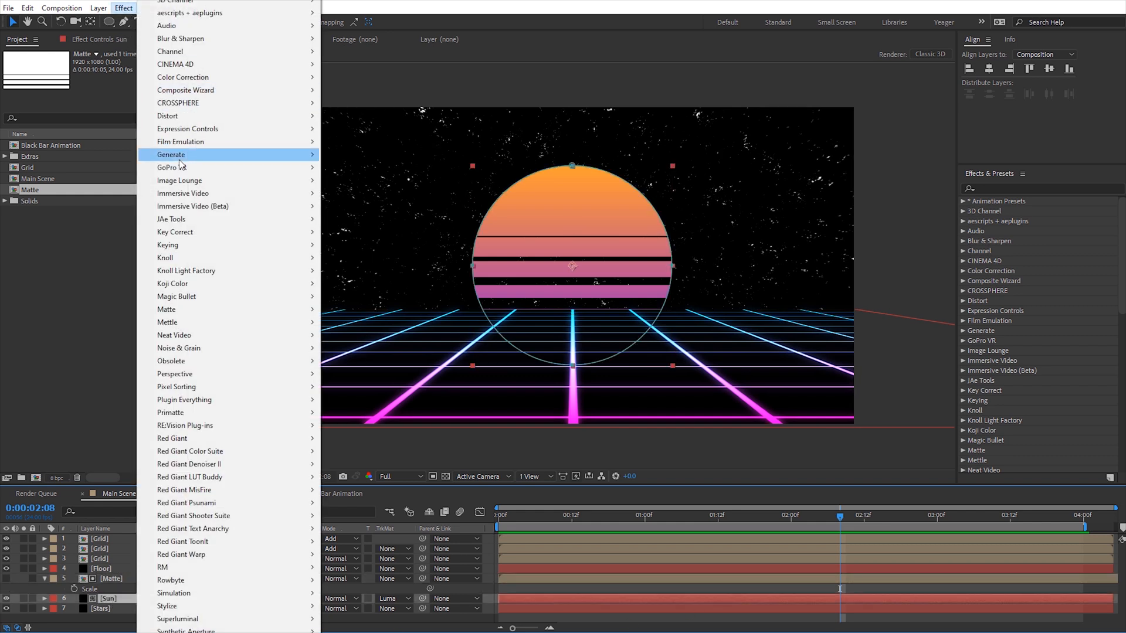
mouse_move(253, 153)
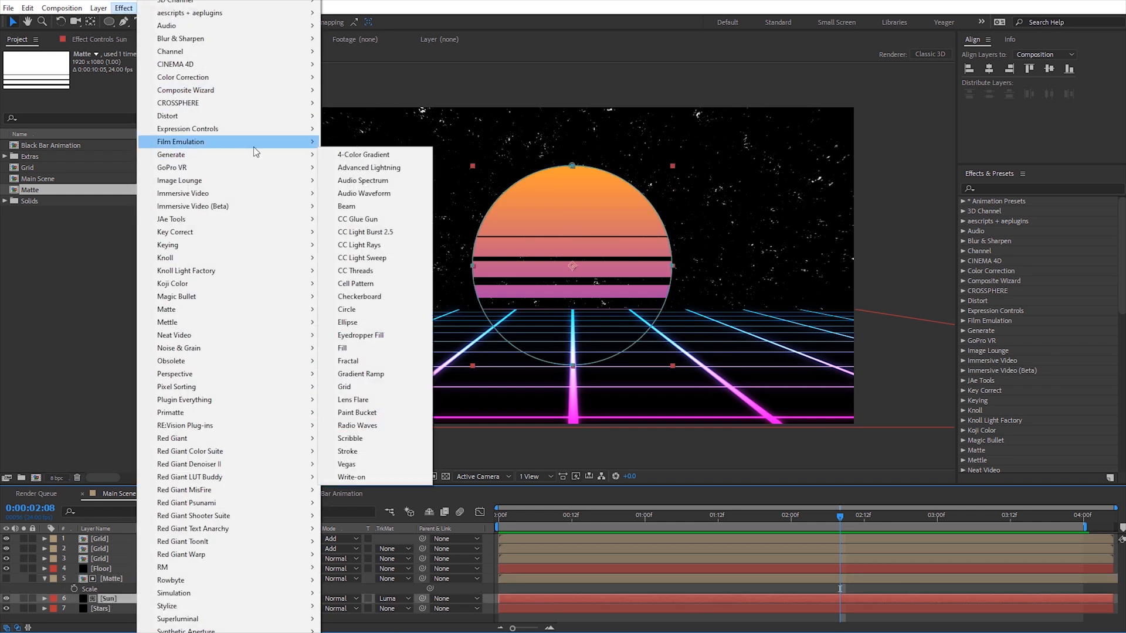
click(376, 262)
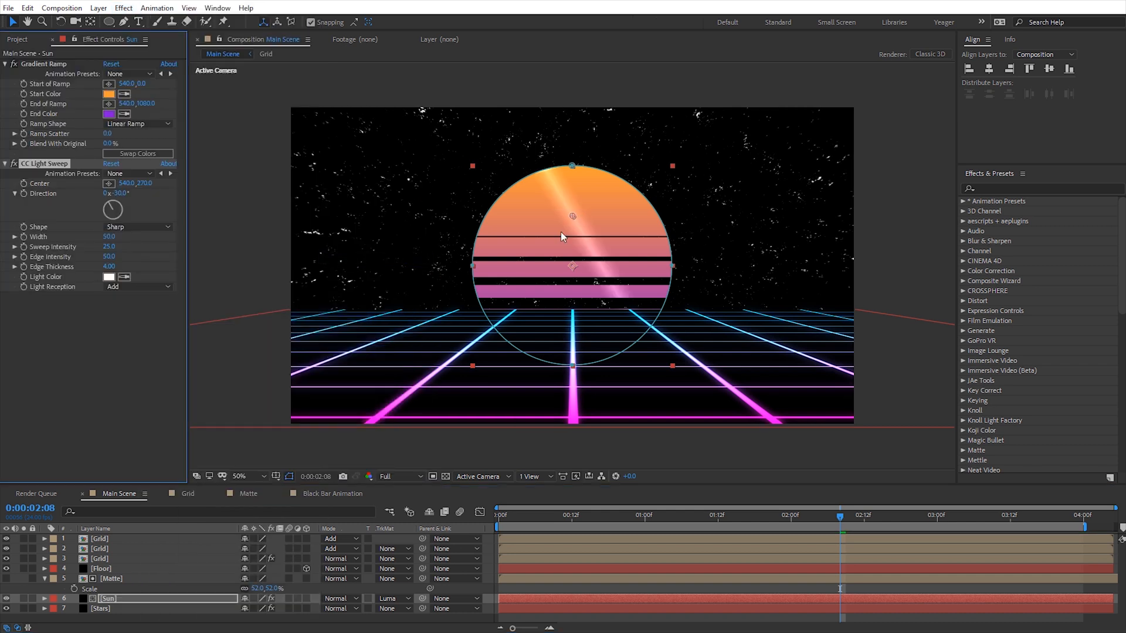
click(109, 236)
text(100.0)
key(Return)
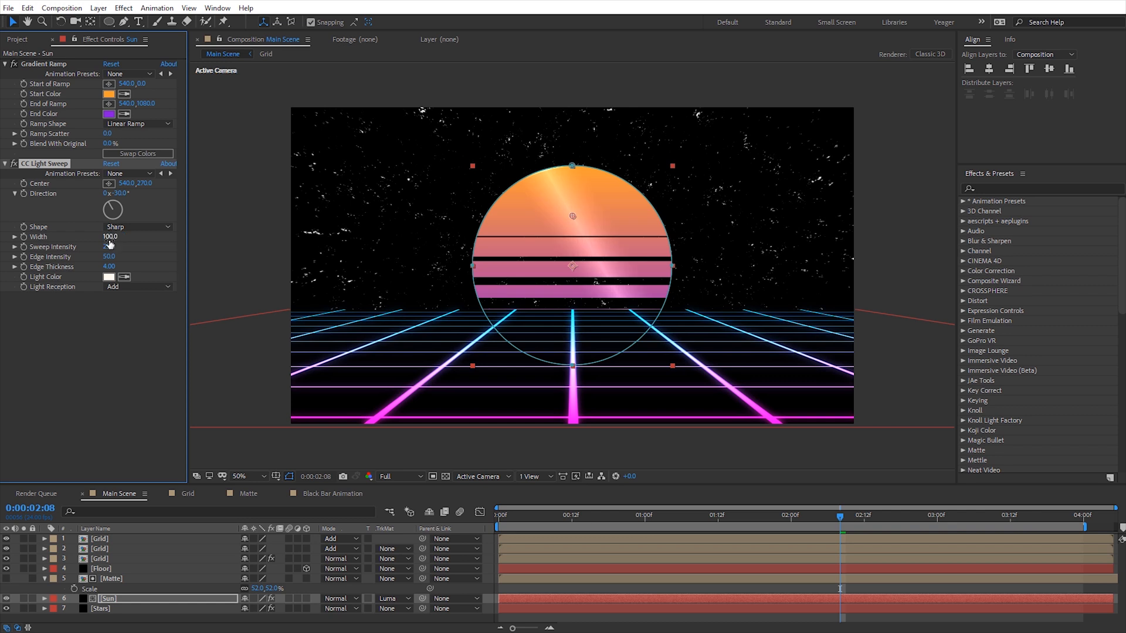
click(109, 247)
key(Return)
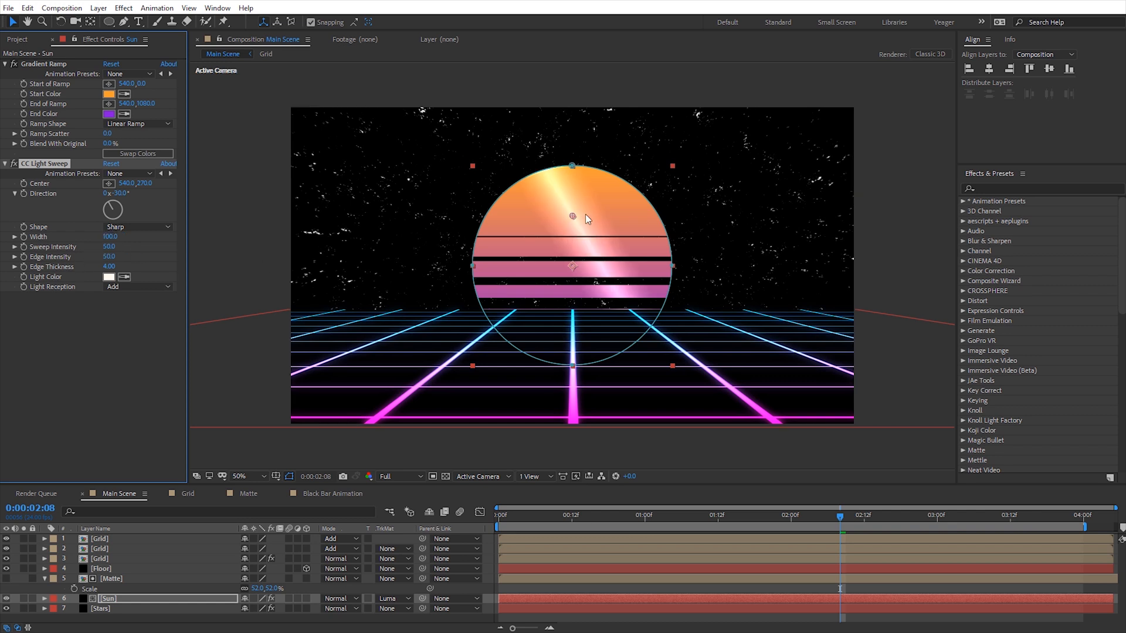
Step: Keyframe the light sweep's Center from below-left of the sun at 0 seconds to 1276.5, 152.5 beyond its upper right at 4 seconds
drag(842, 518, 497, 537)
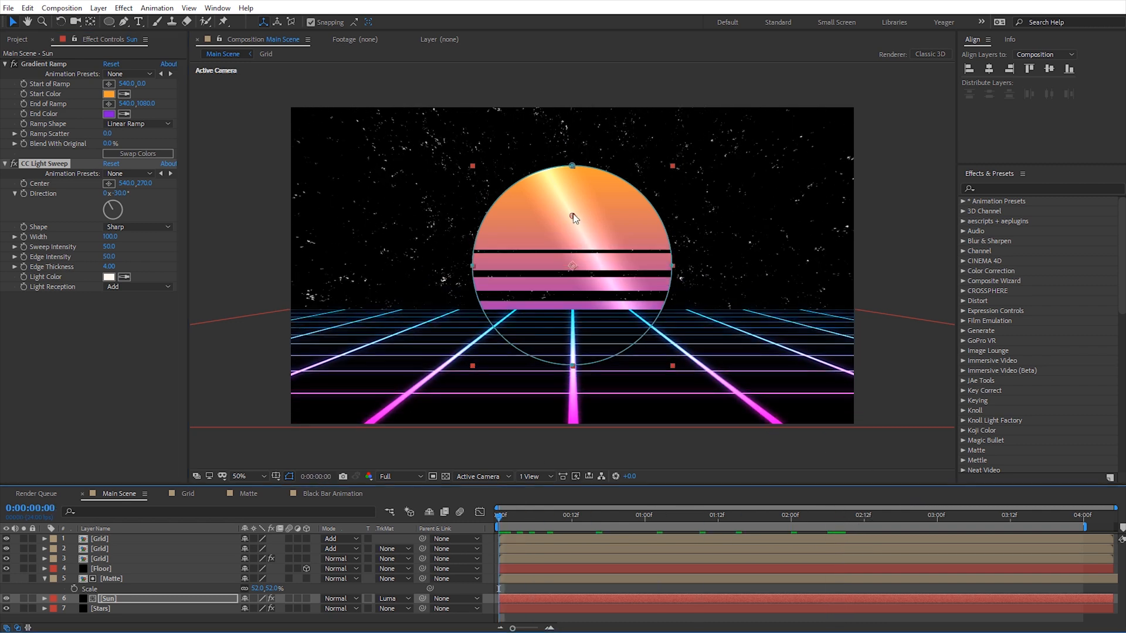
drag(570, 217, 427, 319)
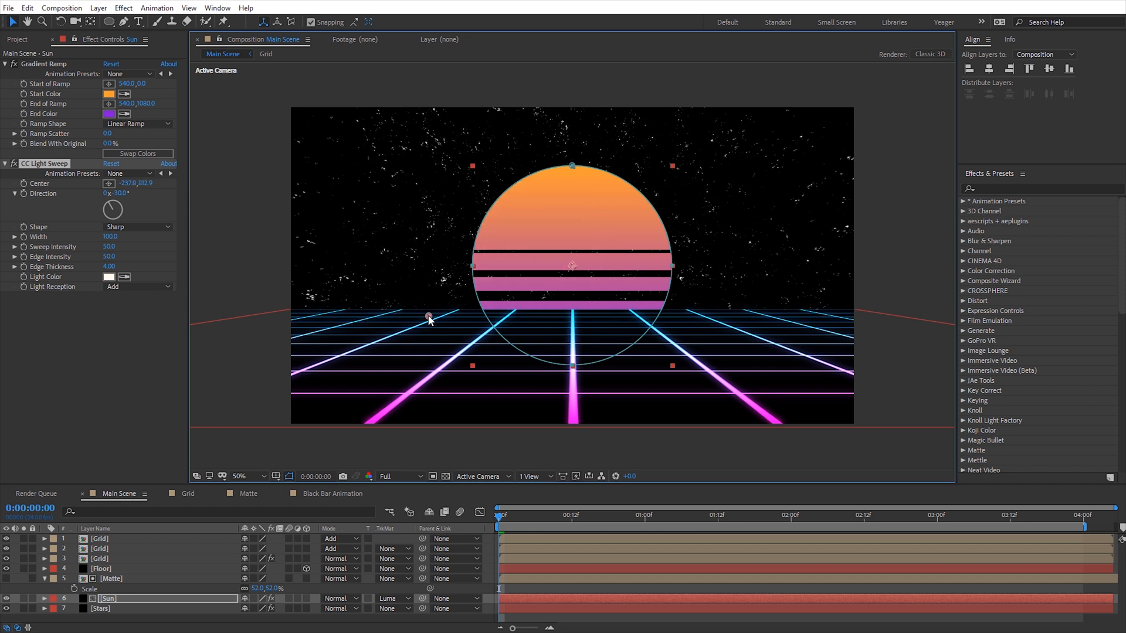
click(24, 183)
drag(498, 517, 1082, 562)
drag(428, 317, 709, 196)
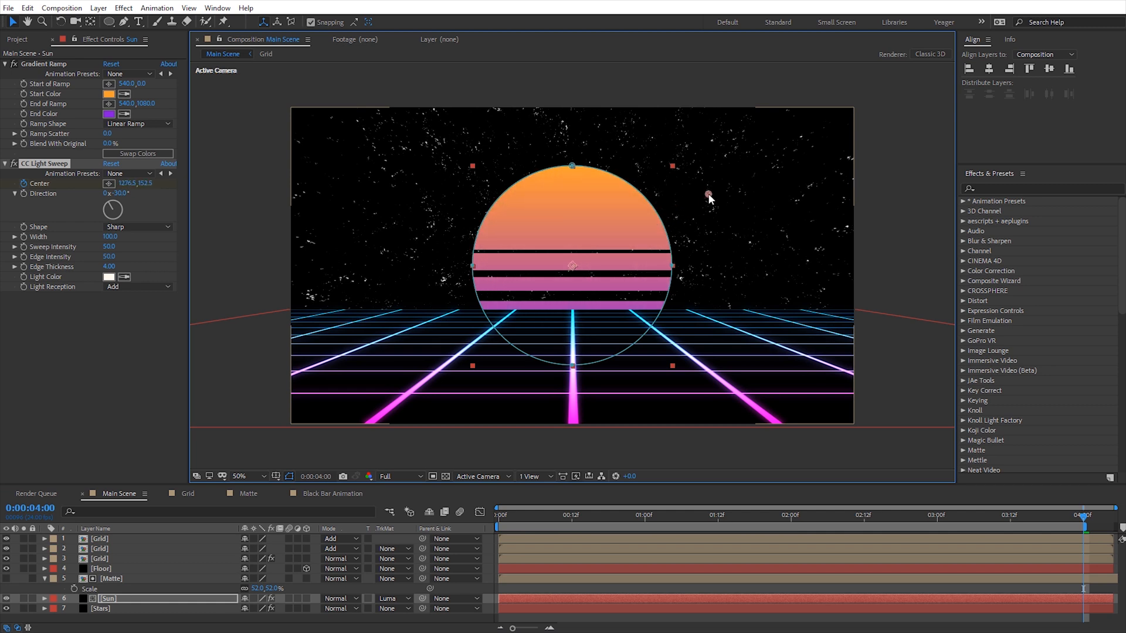
drag(1083, 519, 1079, 448)
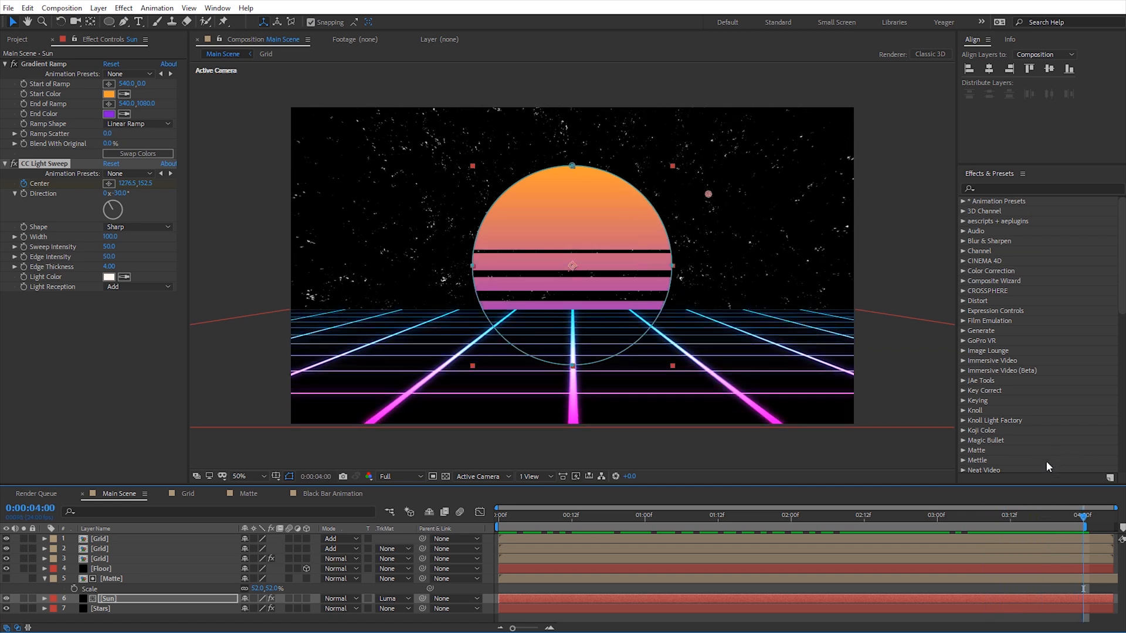
click(927, 453)
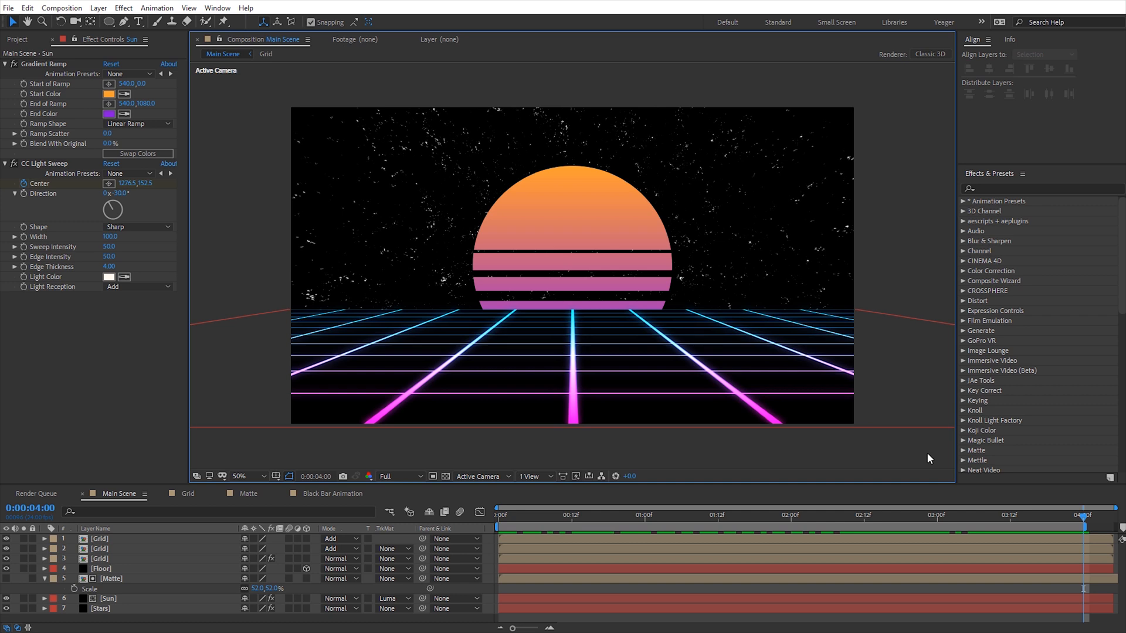
Step: Place Mountains 2.png from the Extras folder directly below the Floor layer and lower it onto the grid's horizon
click(17, 40)
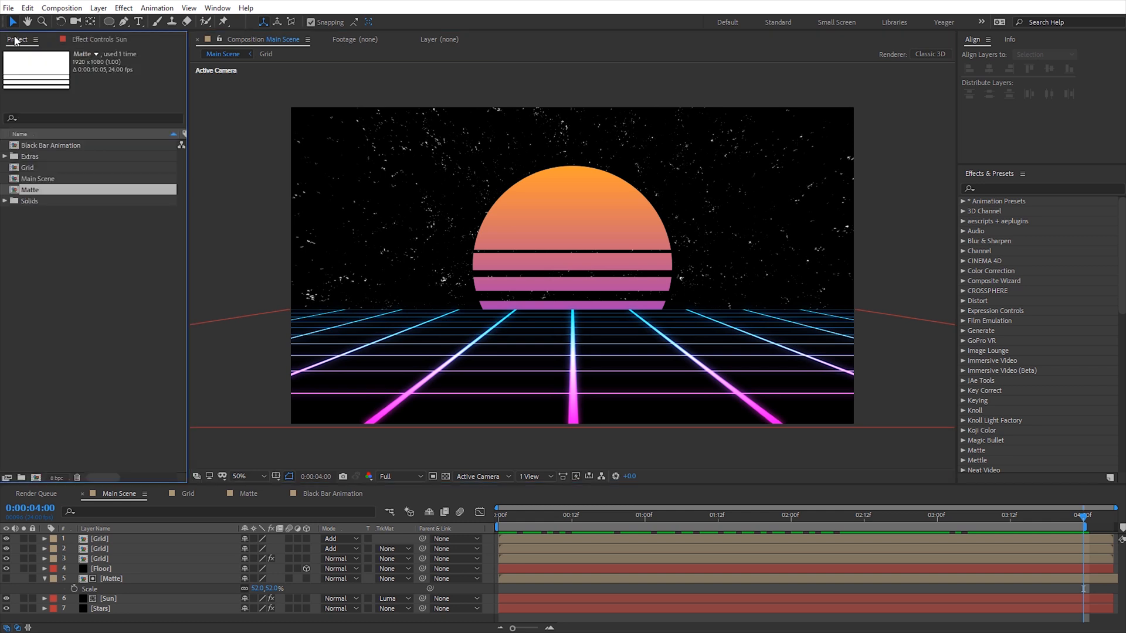
click(5, 156)
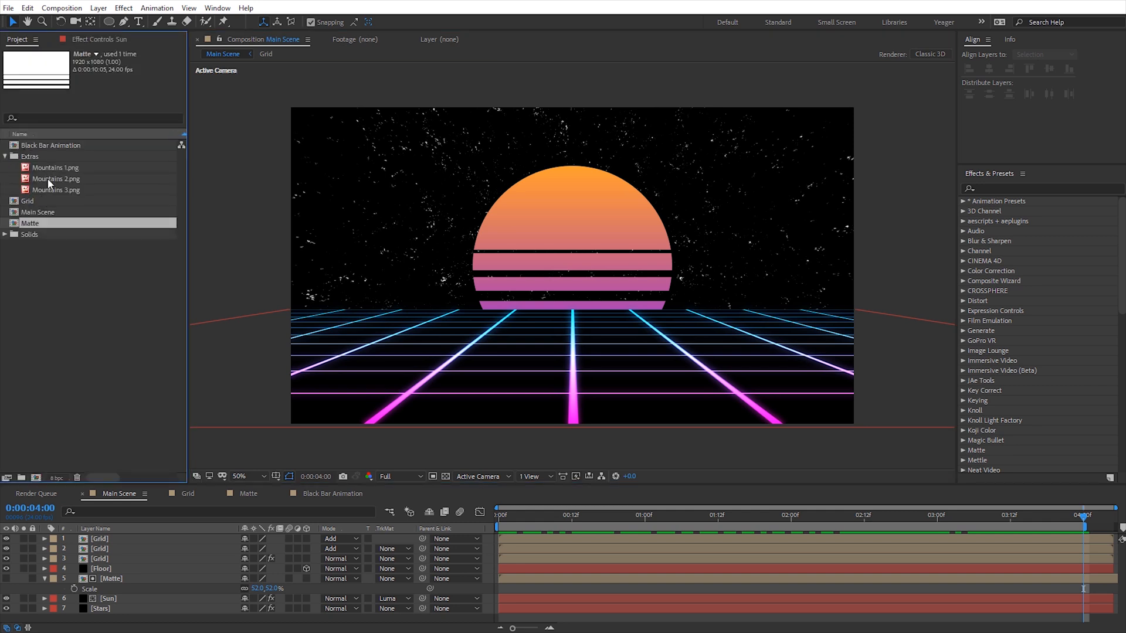
click(50, 179)
drag(50, 179, 128, 569)
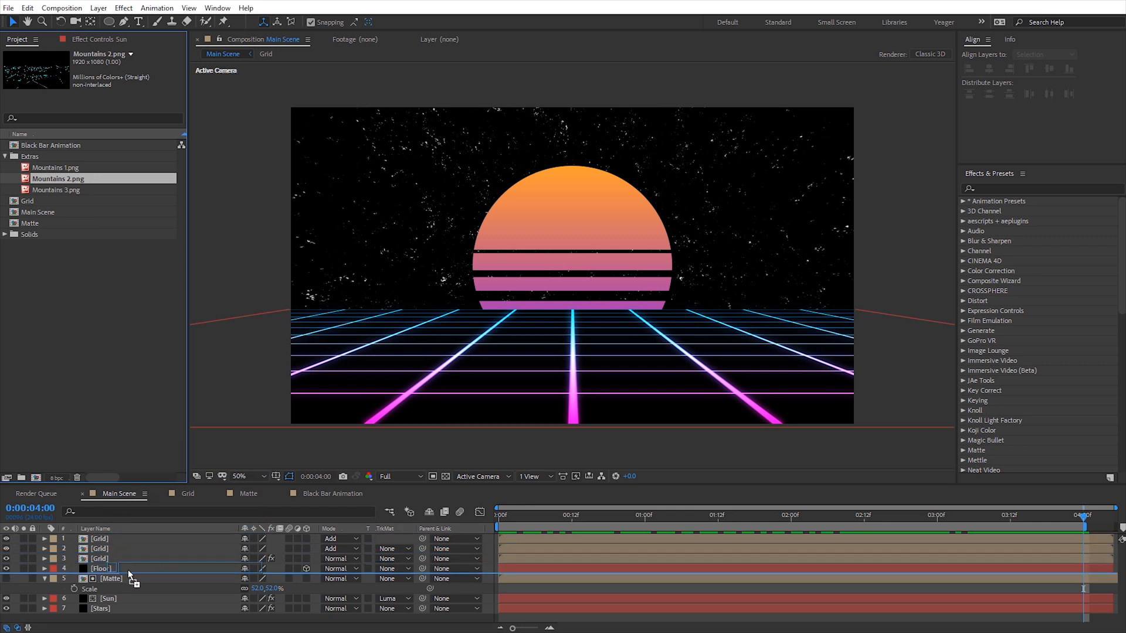
drag(128, 569, 128, 569)
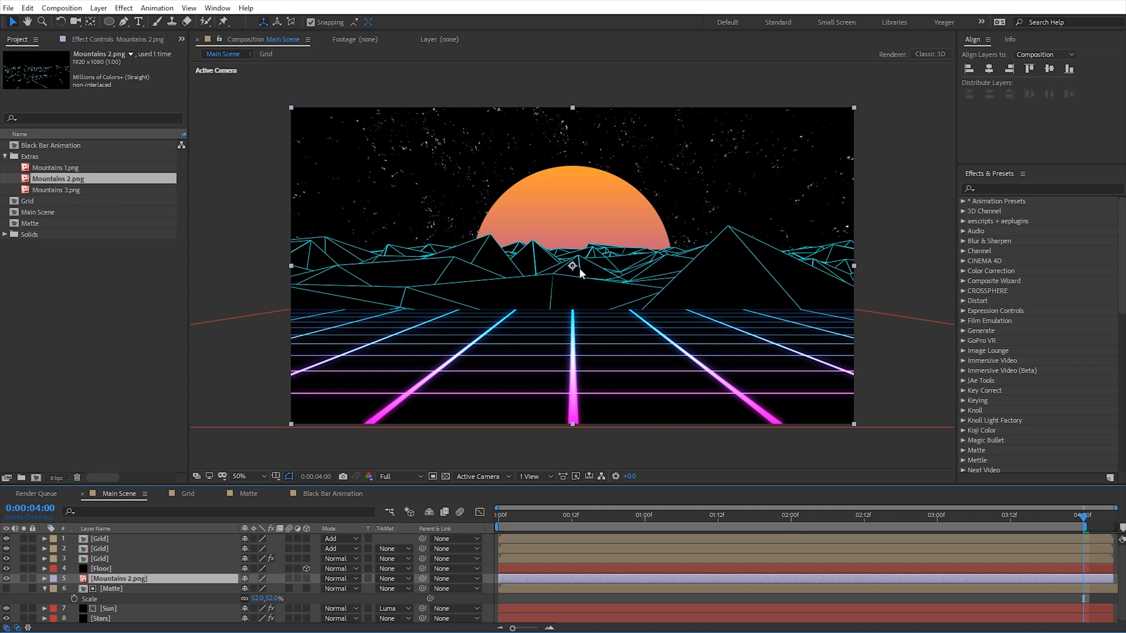
drag(579, 268, 588, 312)
key(Return)
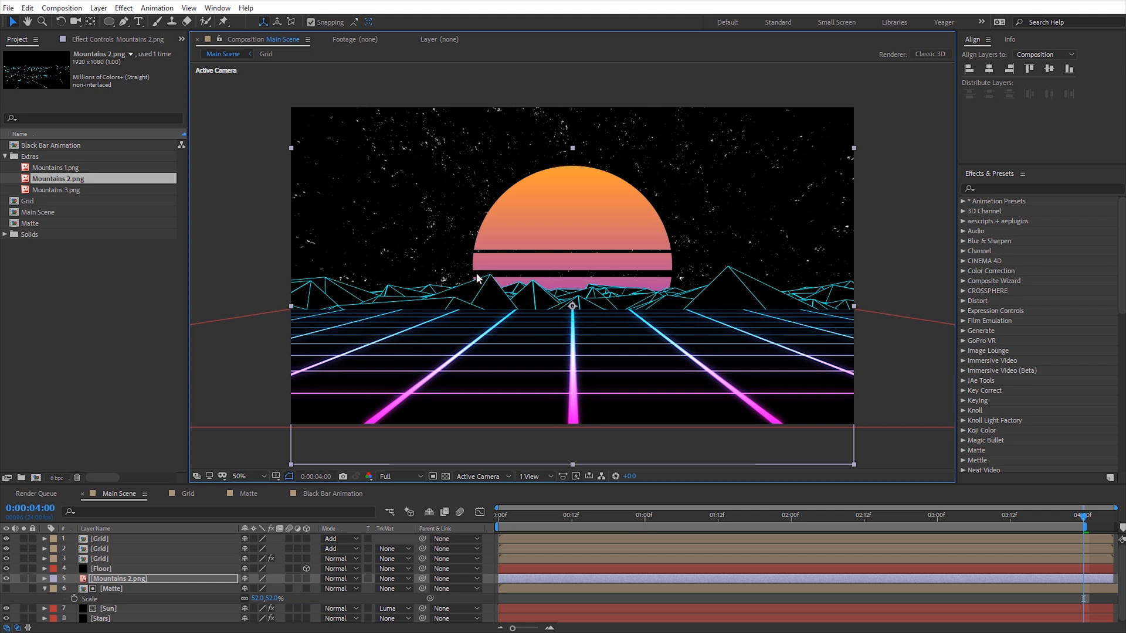
Step: Try shifting the Master Hue of Mountains 2.png with a Hue/Saturation effect and delete the effect
click(139, 579)
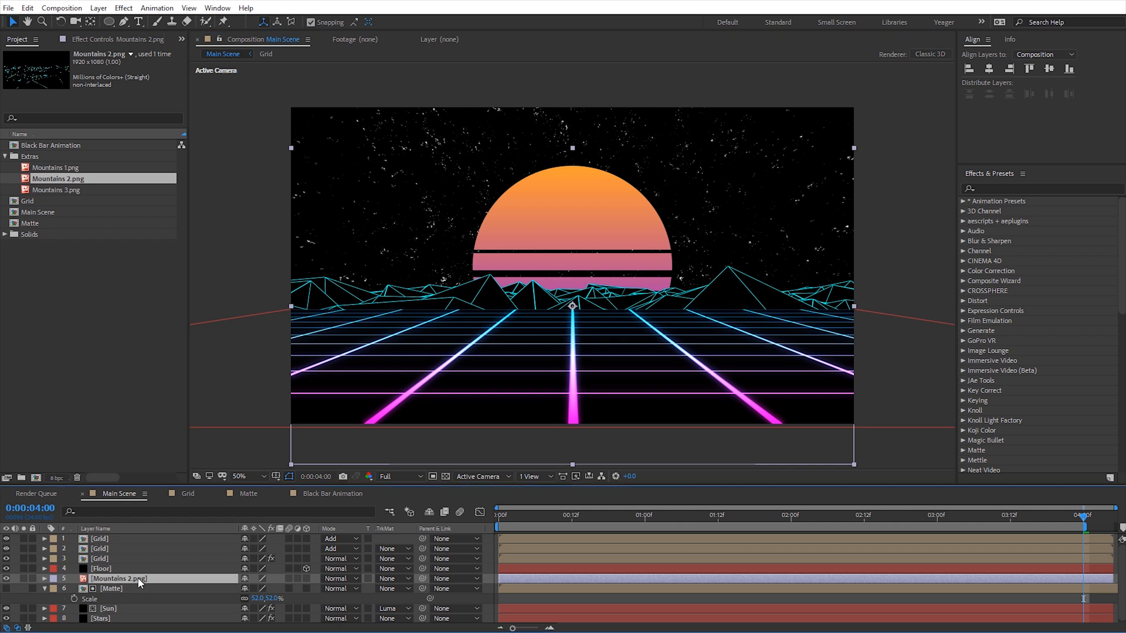
click(124, 7)
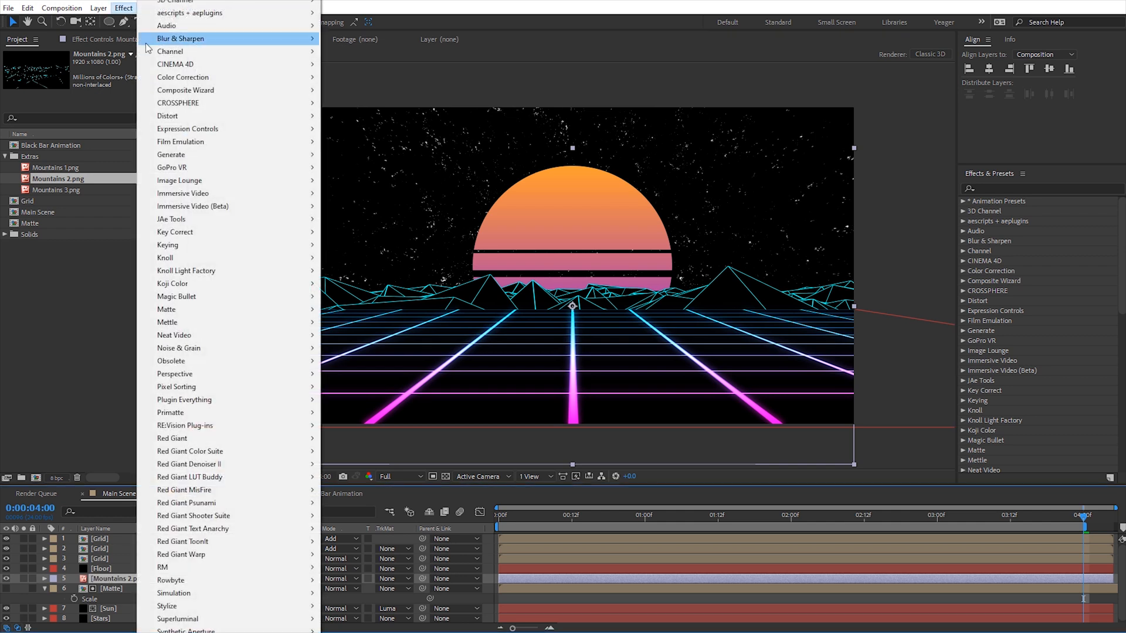
mouse_move(193, 81)
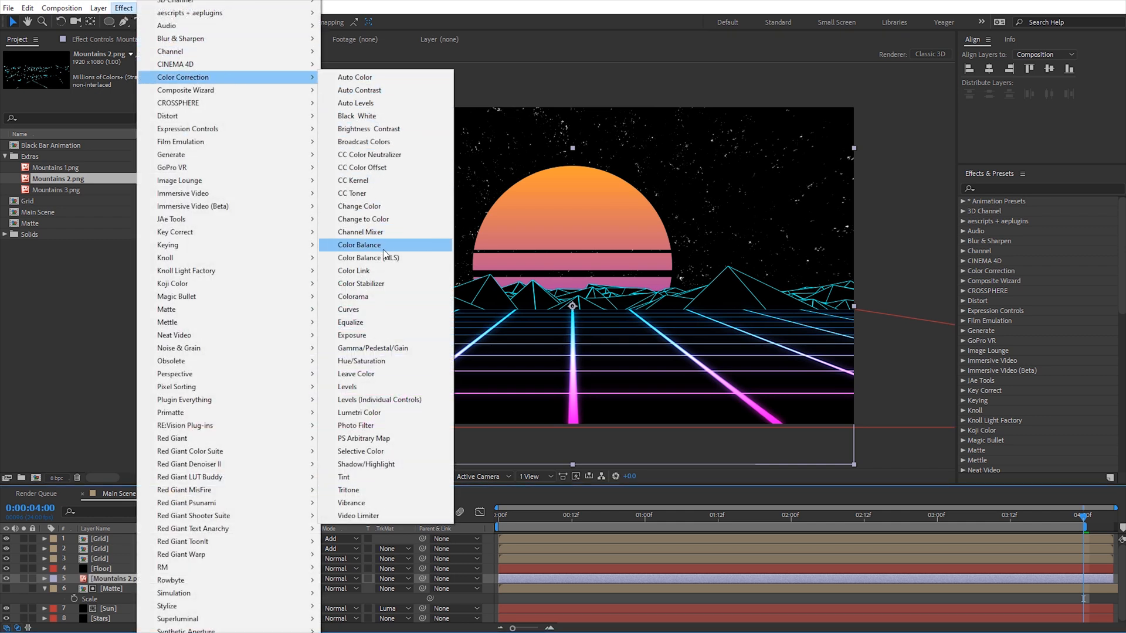
click(369, 361)
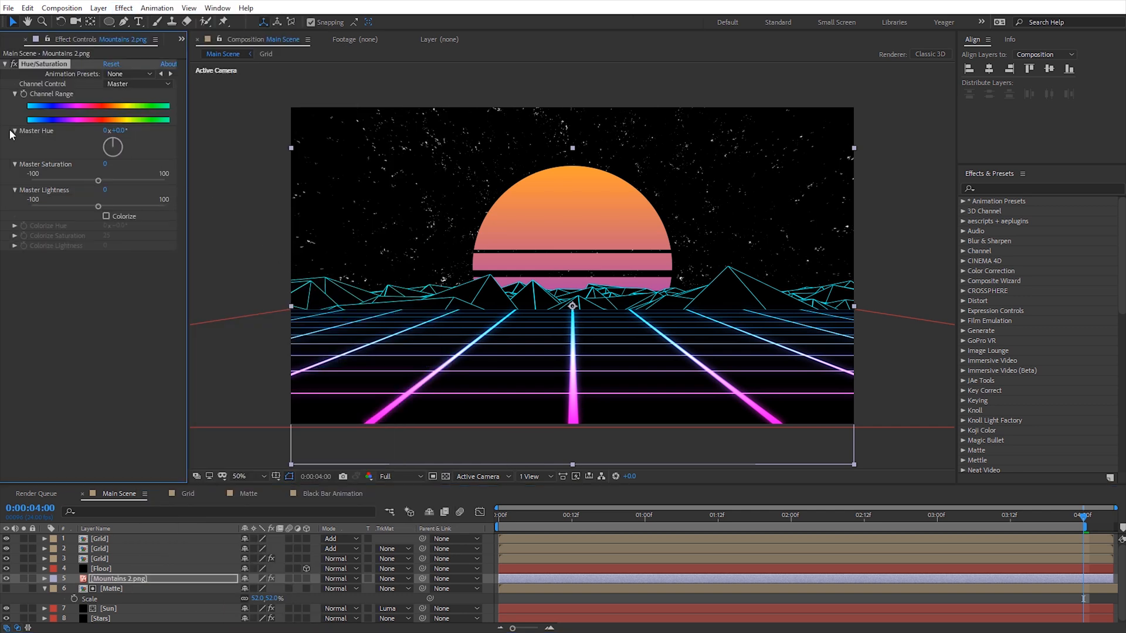
mouse_move(120, 130)
mouse_down()
mouse_move(229, 146)
mouse_move(131, 145)
mouse_up()
key(Delete)
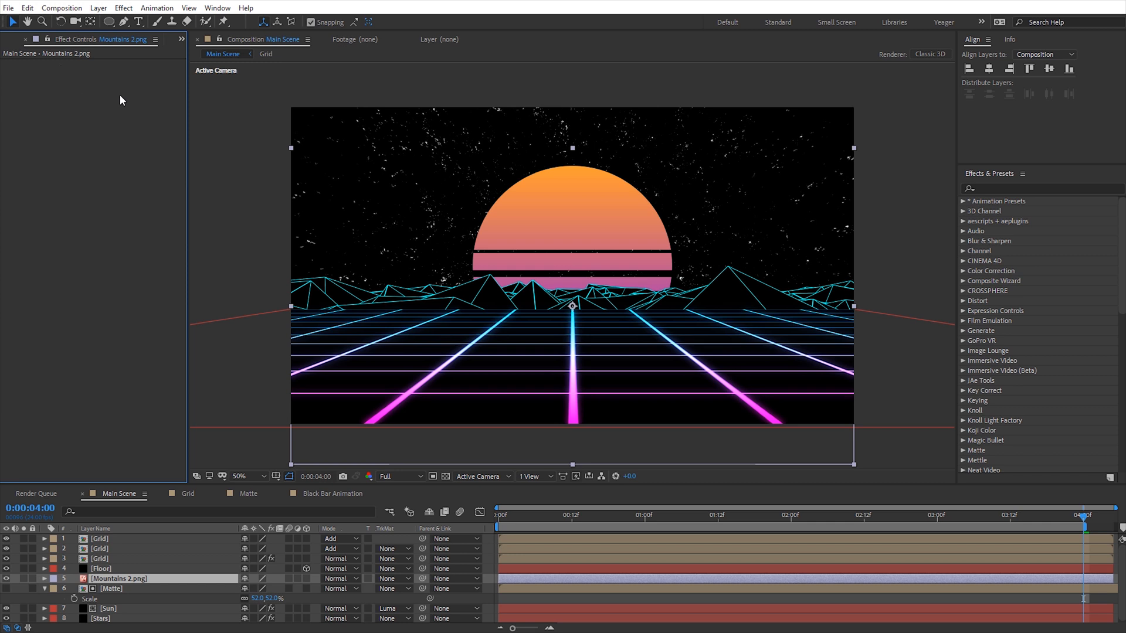
Step: Add a Glow effect to the Mountains 2.png layer with a Glow Threshold of 15%
click(123, 9)
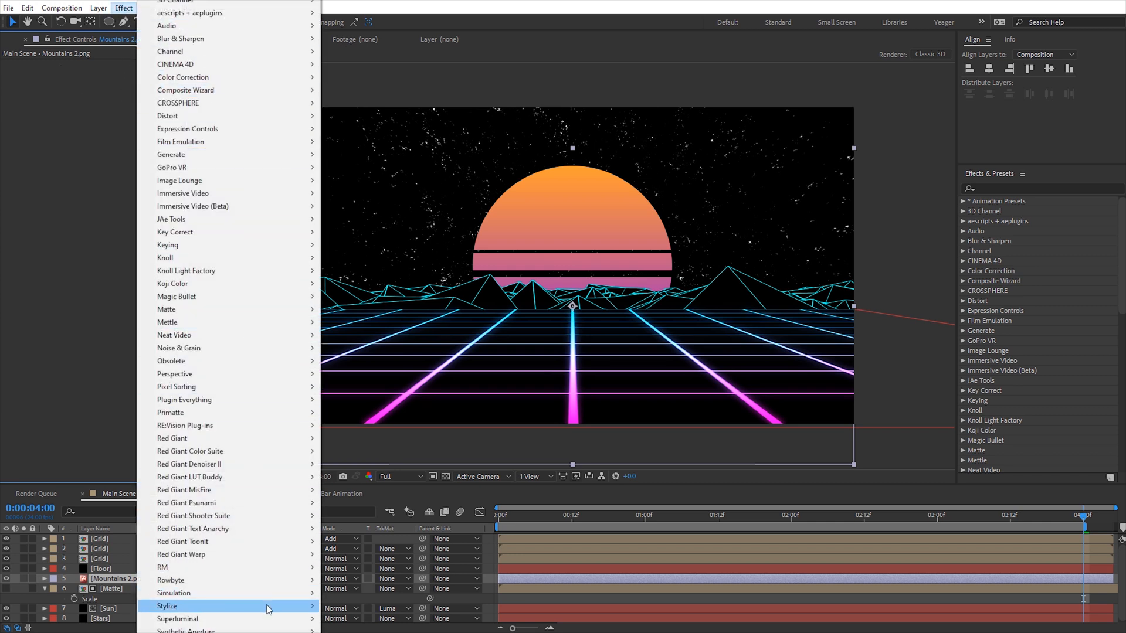
mouse_move(286, 606)
click(349, 504)
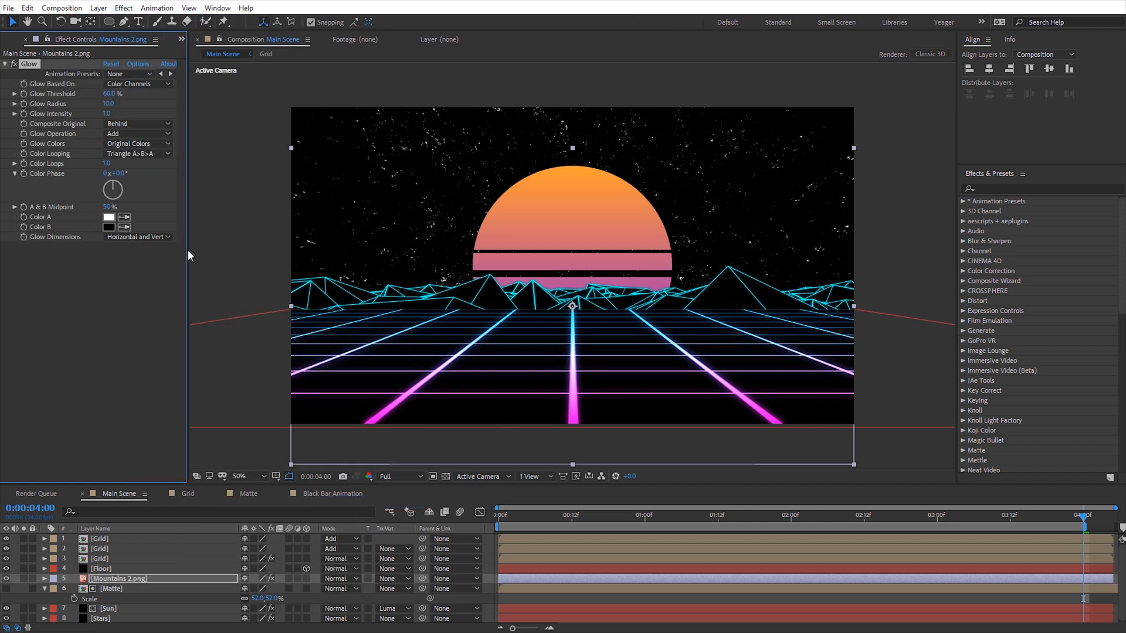
click(110, 94)
text(15)
key(Return)
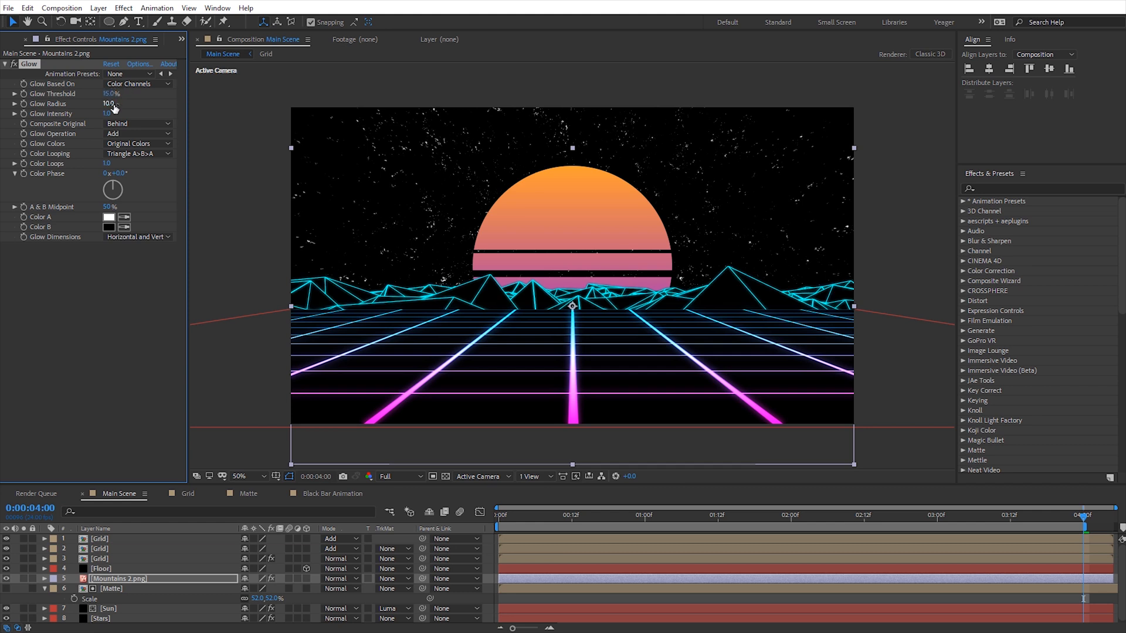
Step: Set the mountains' Glow Radius to 56 and Glow Intensity to 2.3
click(108, 104)
text(300)
key(Return)
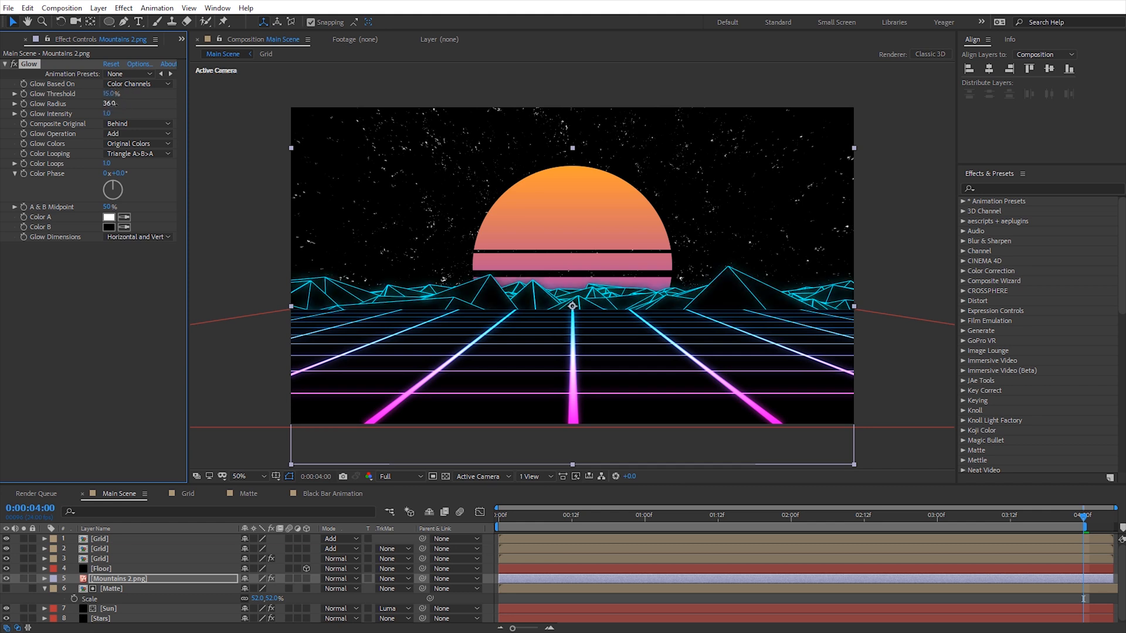
click(106, 114)
key(Return)
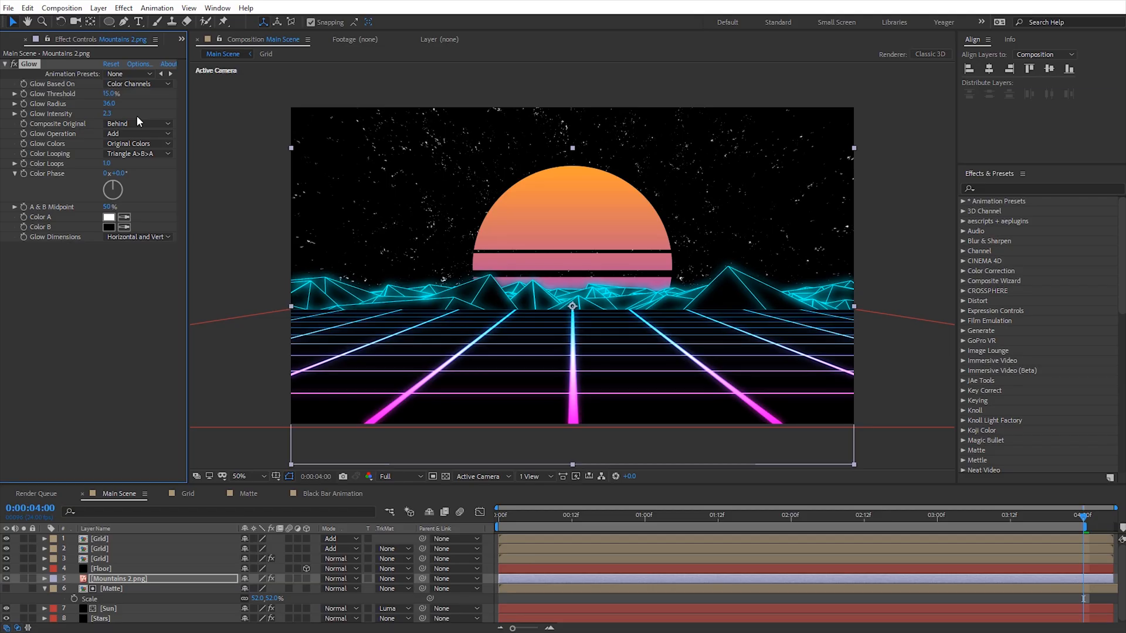
Step: Create a new adjustment layer in Main Scene and move it above all other layers
right_click(248, 212)
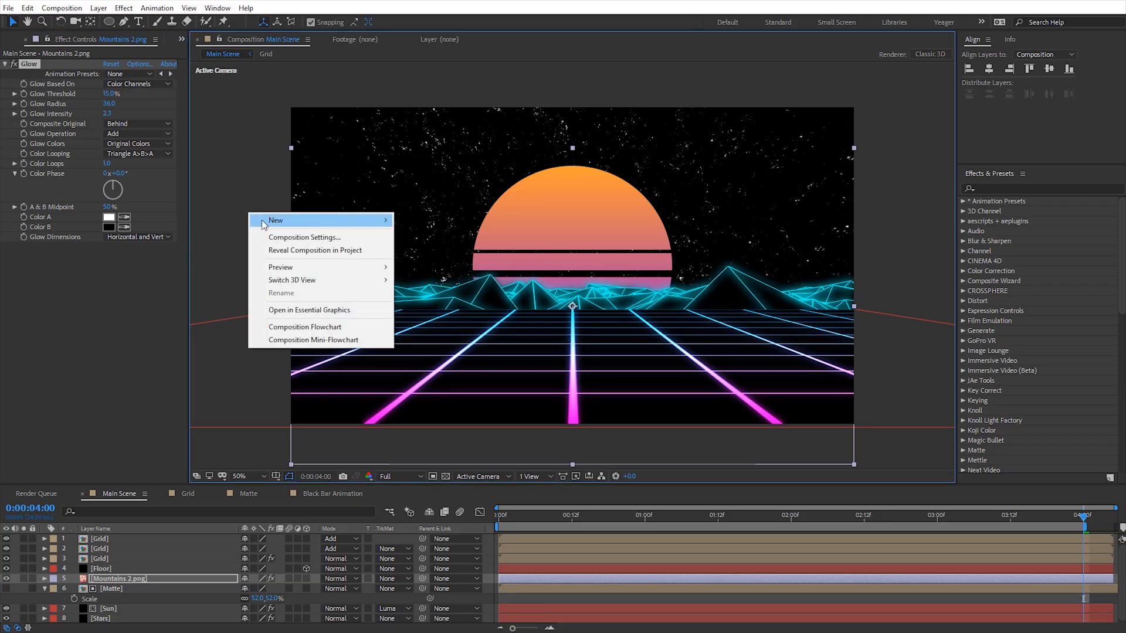
mouse_move(266, 221)
click(466, 316)
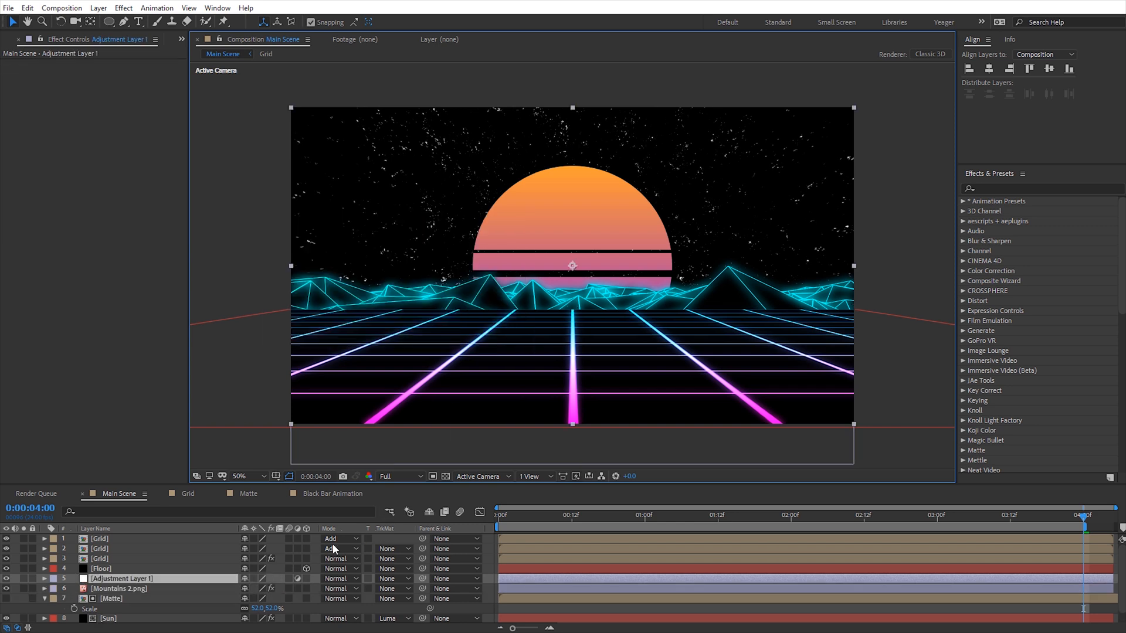
drag(159, 582, 156, 536)
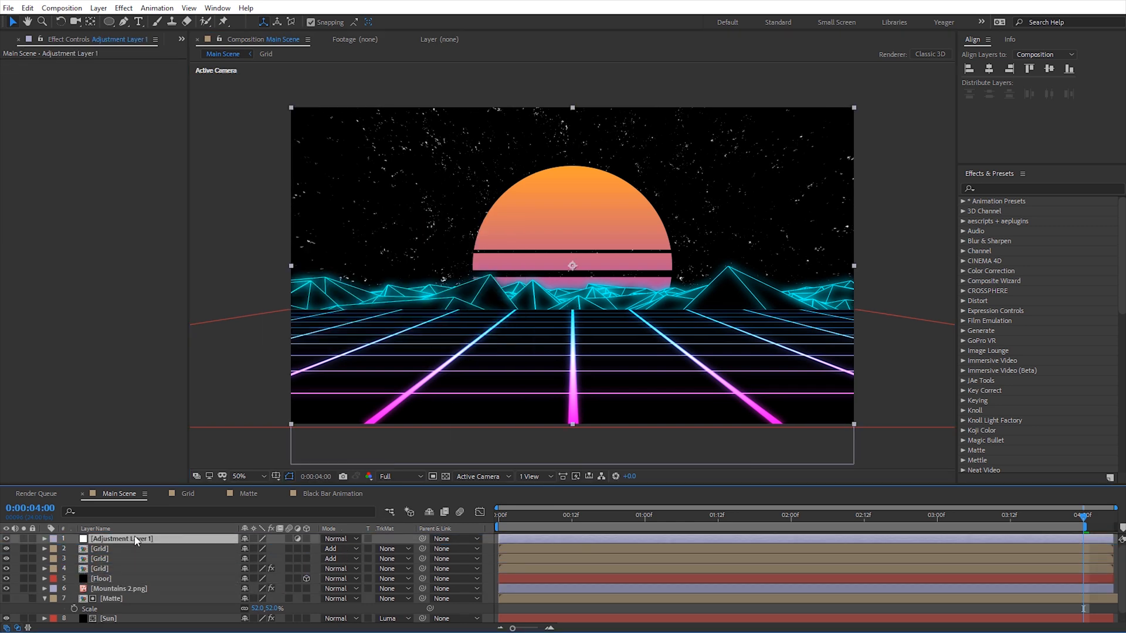
Step: Rename the new adjustment layer to VHS and apply a Lumetri Color effect to it
key(Return)
text(VHS)
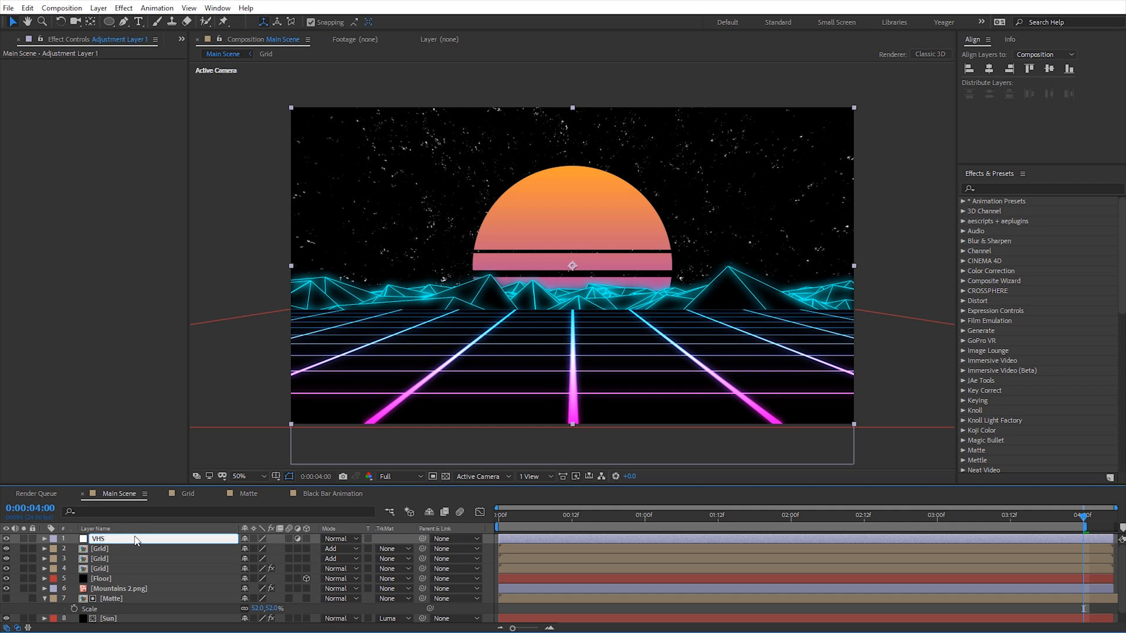
key(Return)
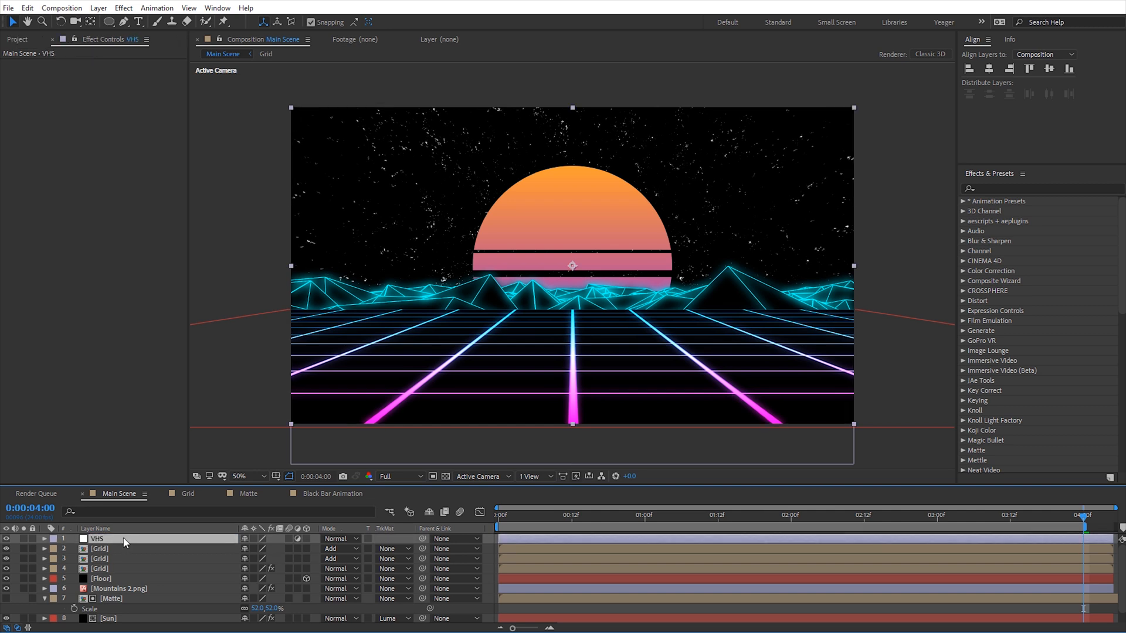
click(124, 9)
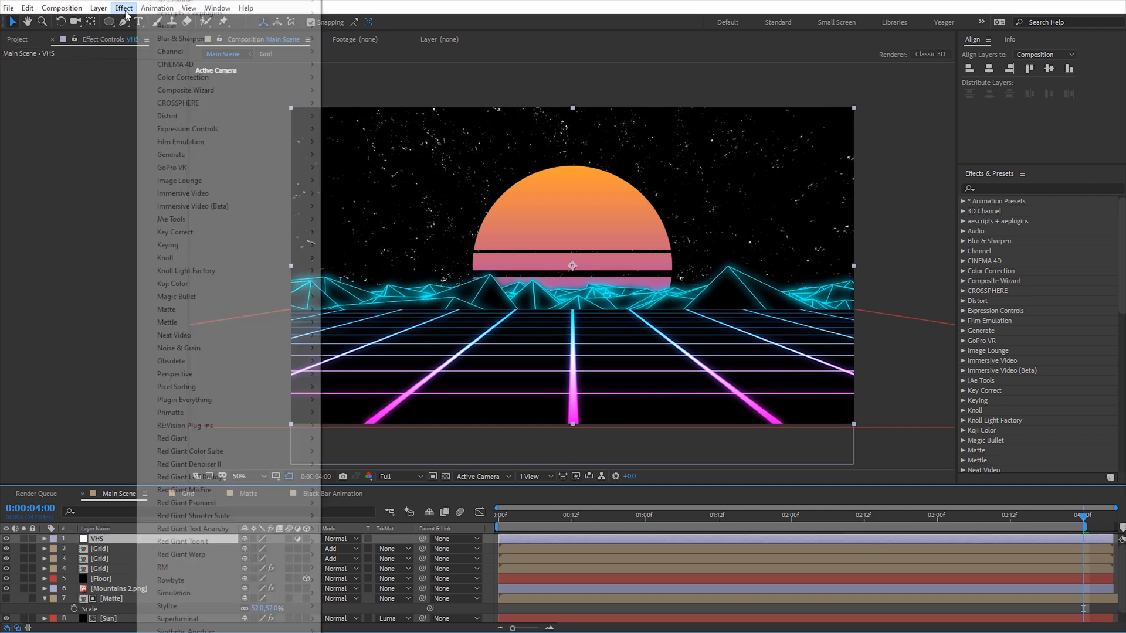
mouse_move(183, 78)
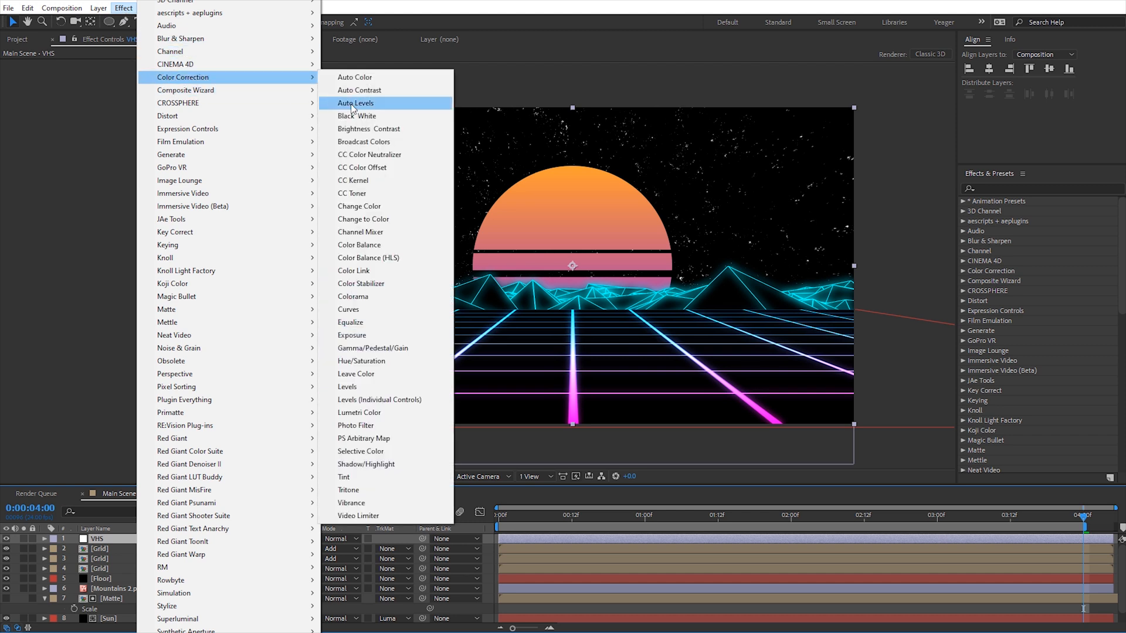
click(376, 413)
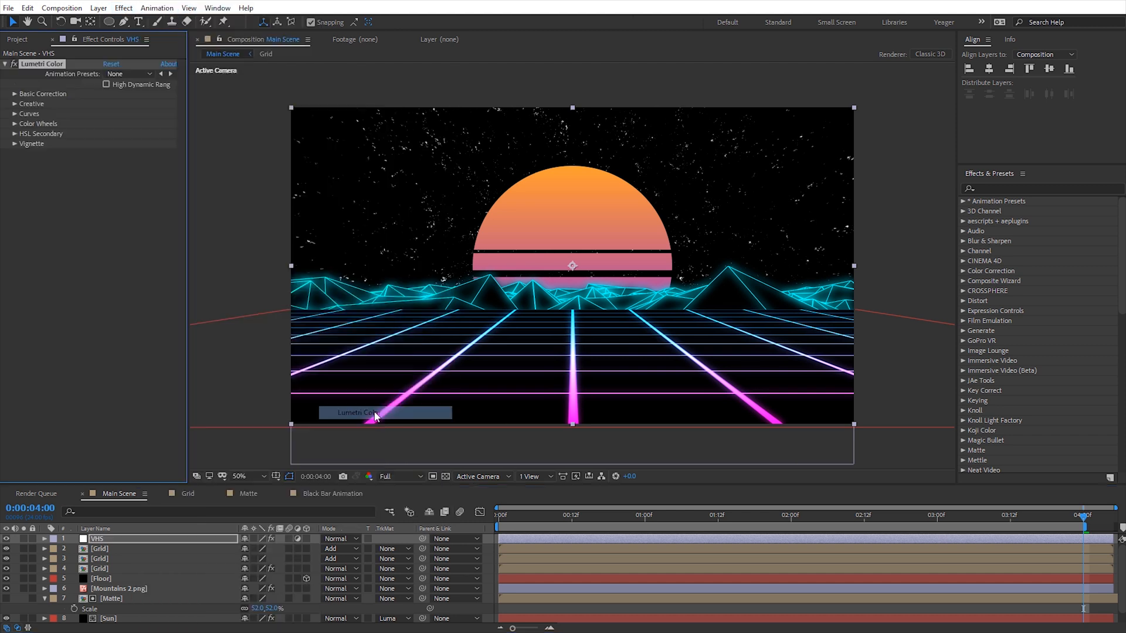
Step: In Lumetri Color's Basic Correction, set Contrast to 55 and Whites to -55
click(15, 94)
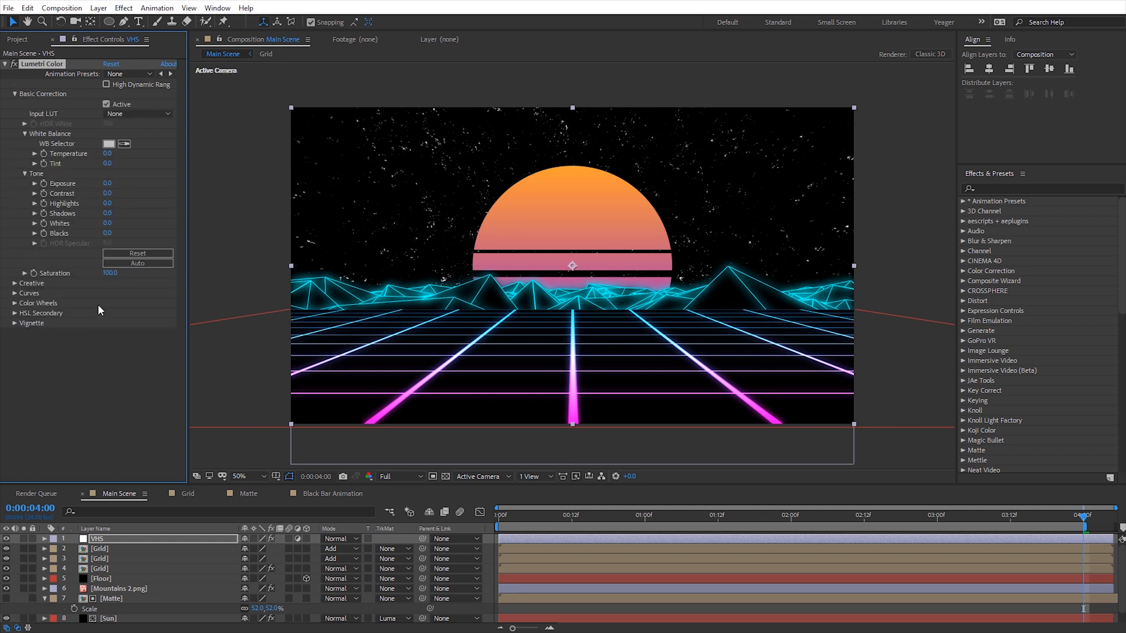
click(108, 193)
text(55)
key(Return)
click(107, 223)
key(Return)
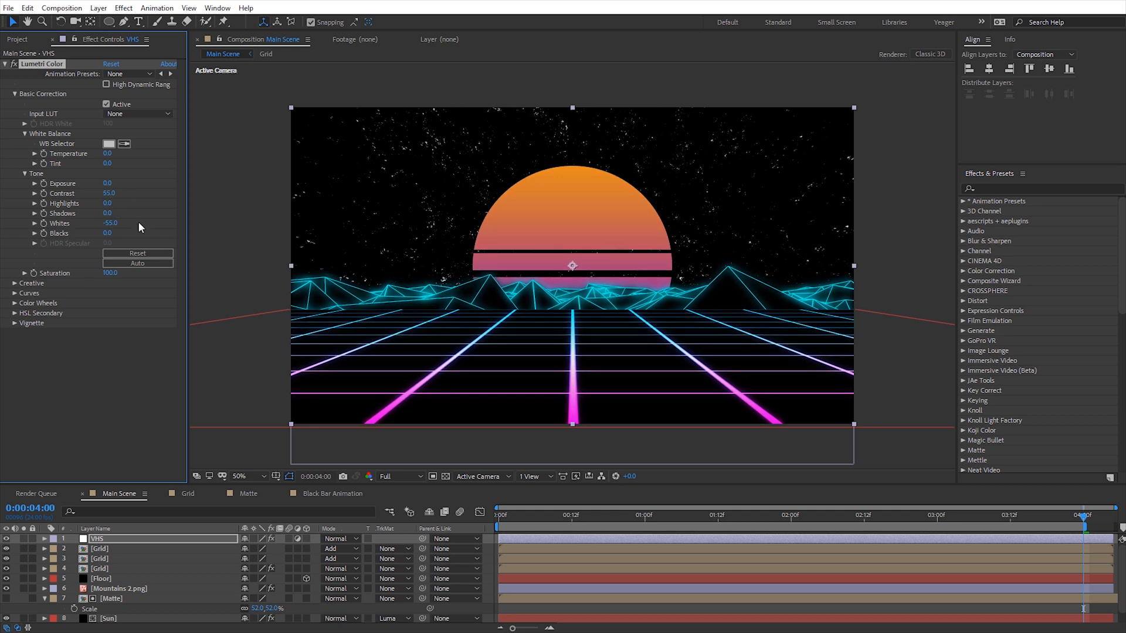
Step: In Lumetri Color's Creative adjustments, set Faded Film to 30, Sharpen to -70 and Vibrance to -30
click(15, 284)
click(15, 94)
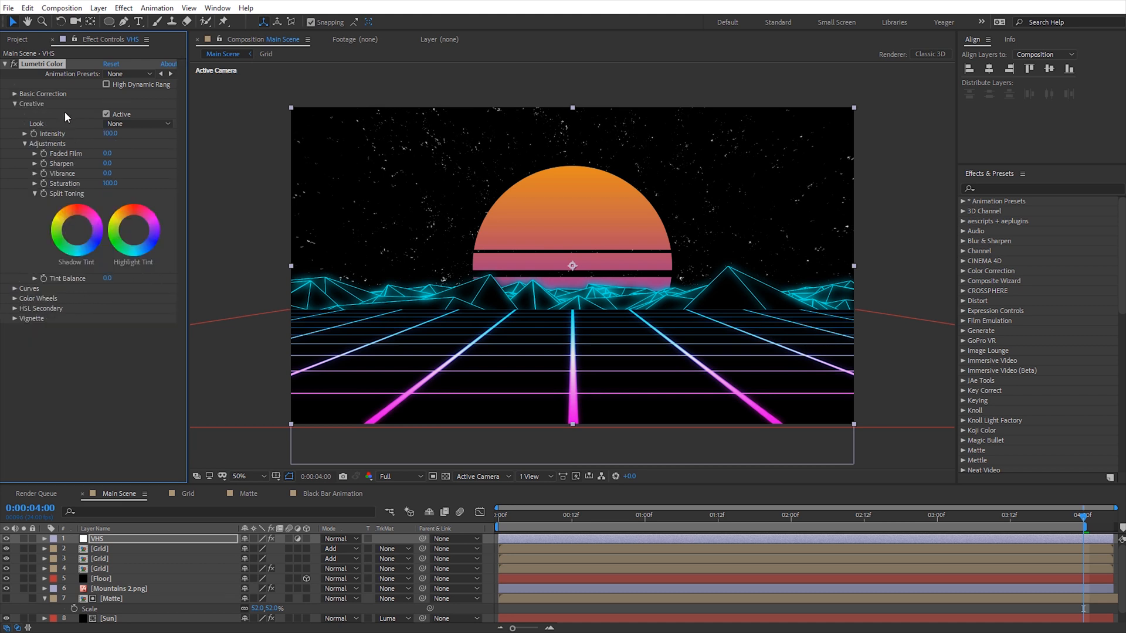
click(108, 153)
text(30)
key(Return)
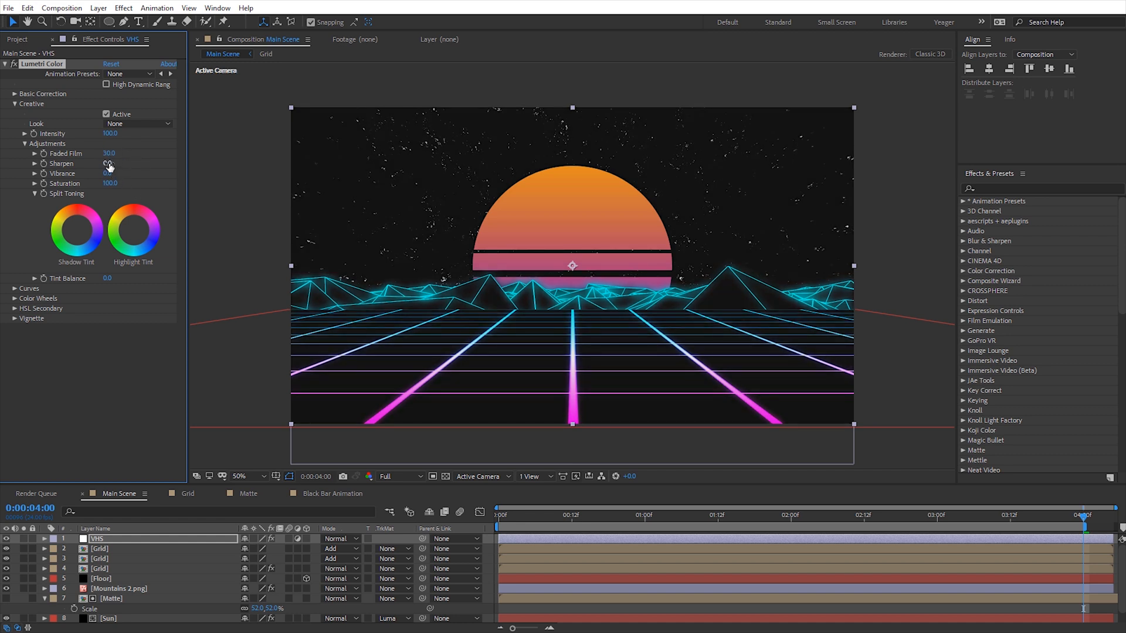
text(-70)
key(Return)
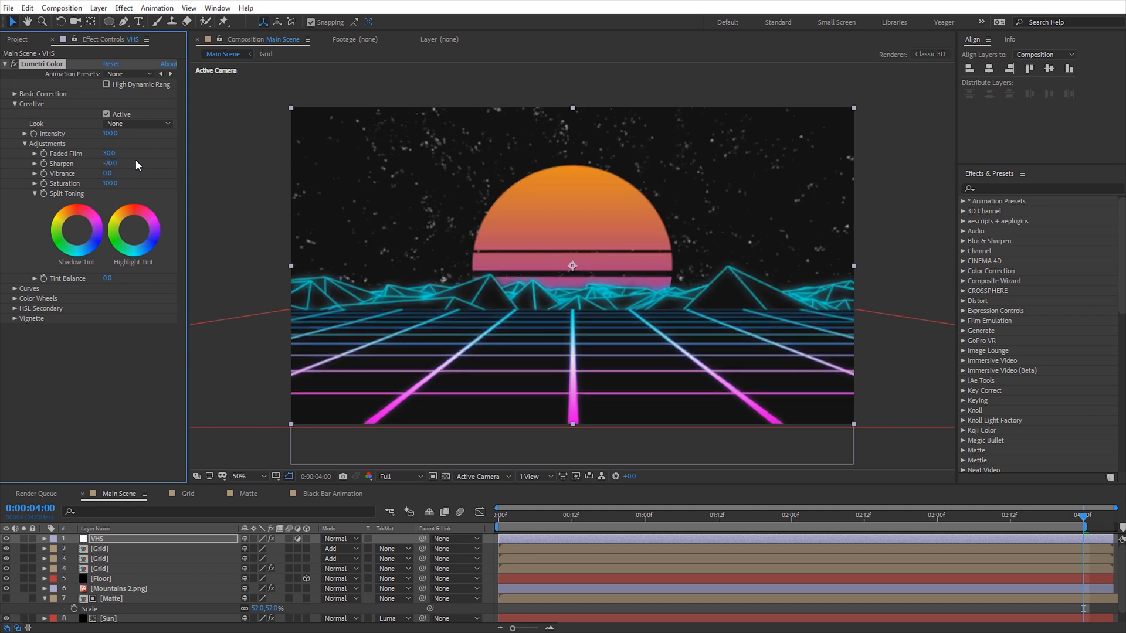
click(109, 173)
text(-30)
key(Return)
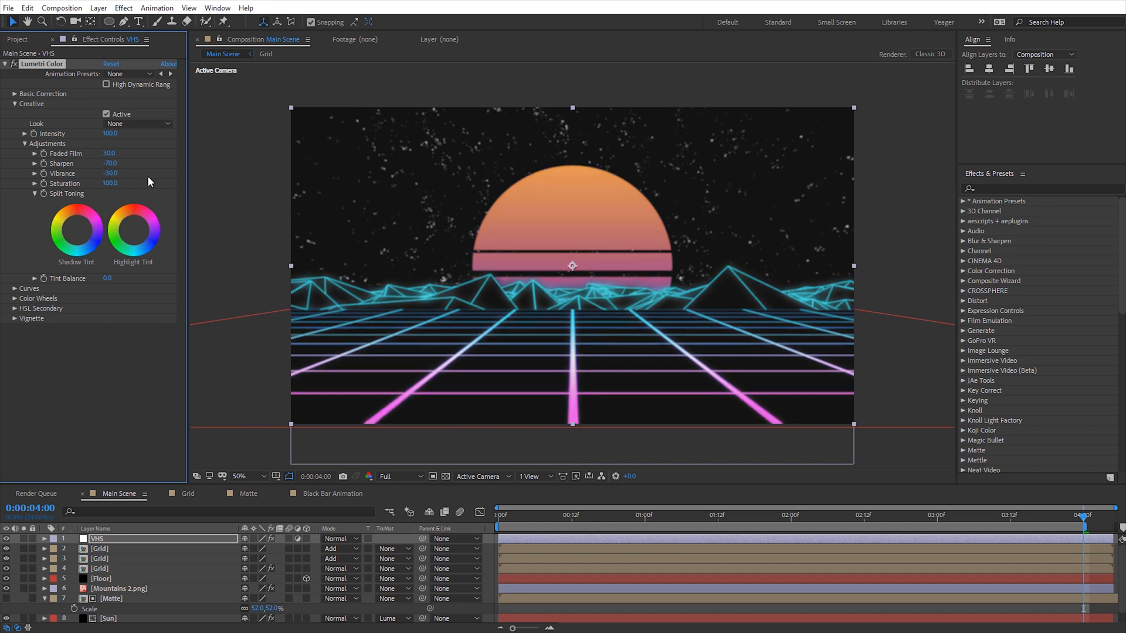
Step: Reshape the Lumetri RGB curves: pull the master curve's highlight end down and inward, move green's inward and lower blue's slightly
click(16, 104)
click(14, 114)
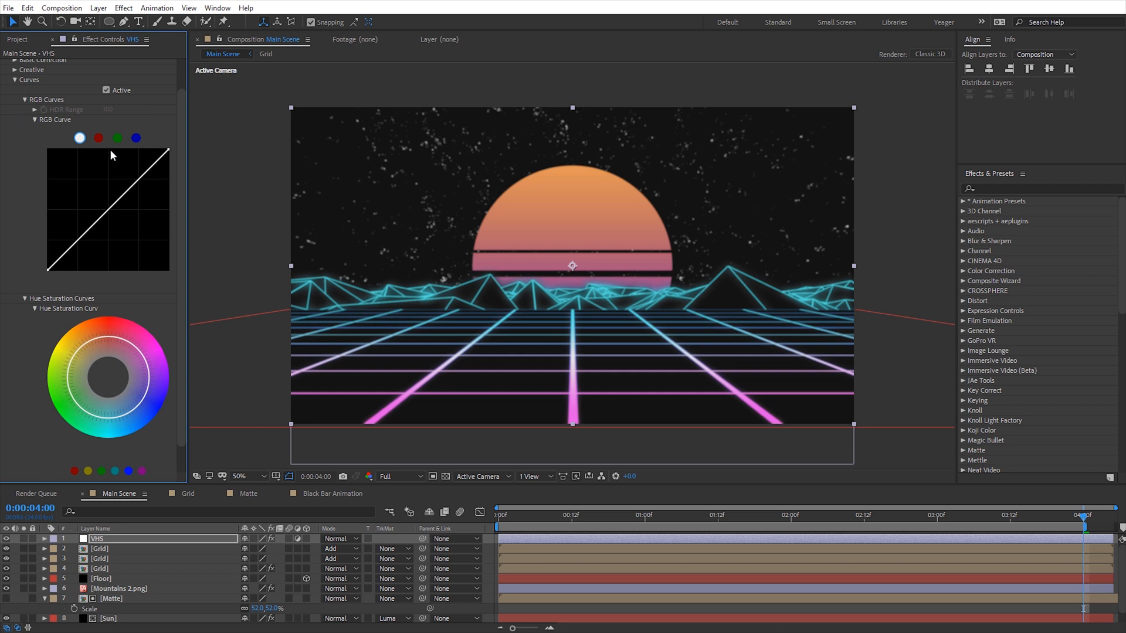
drag(185, 173, 202, 175)
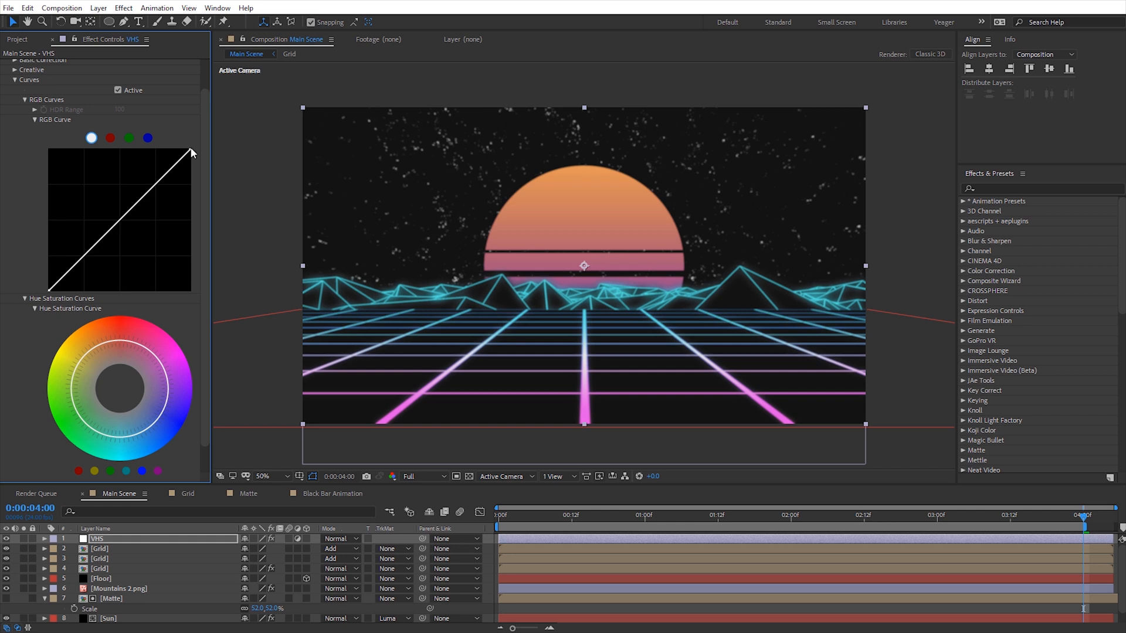
drag(190, 157, 176, 165)
click(130, 138)
drag(190, 151, 179, 149)
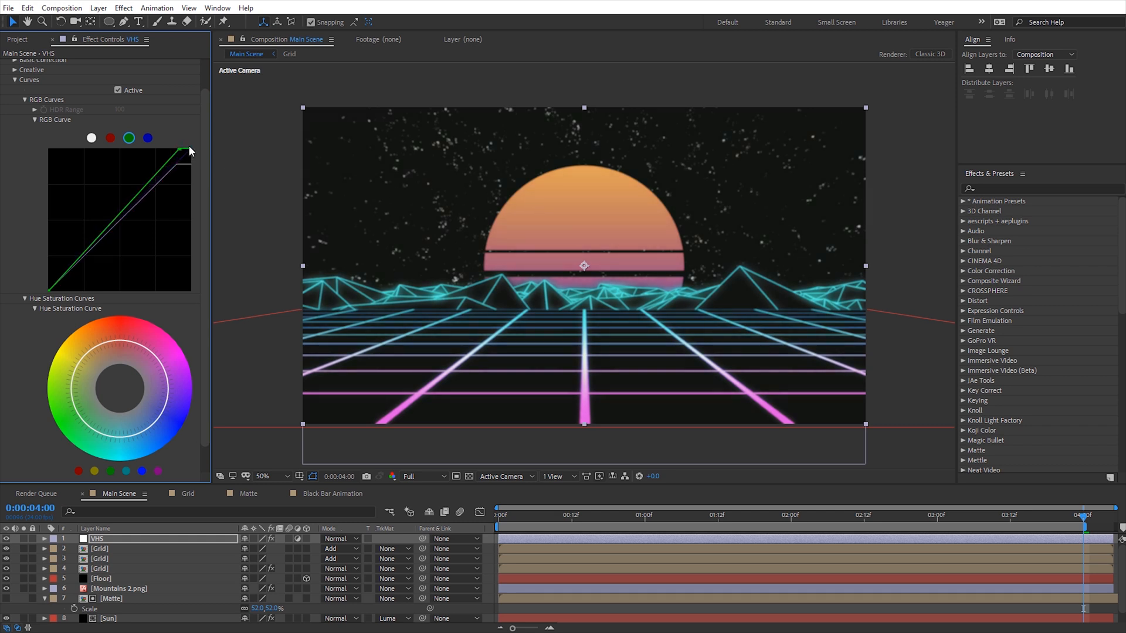
click(148, 138)
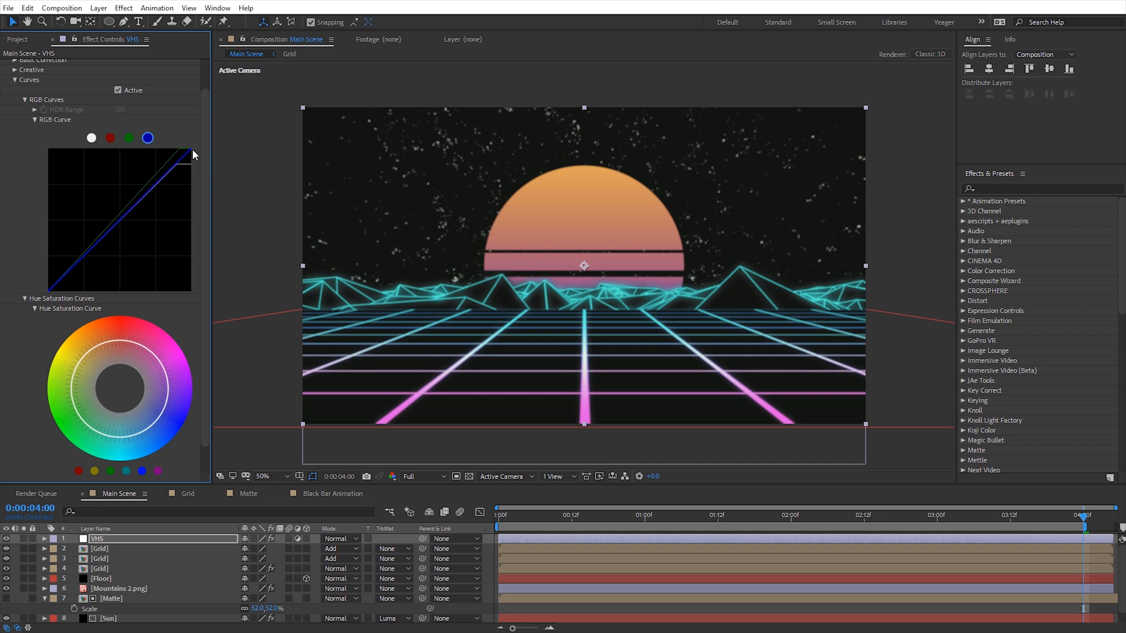
drag(191, 150, 199, 159)
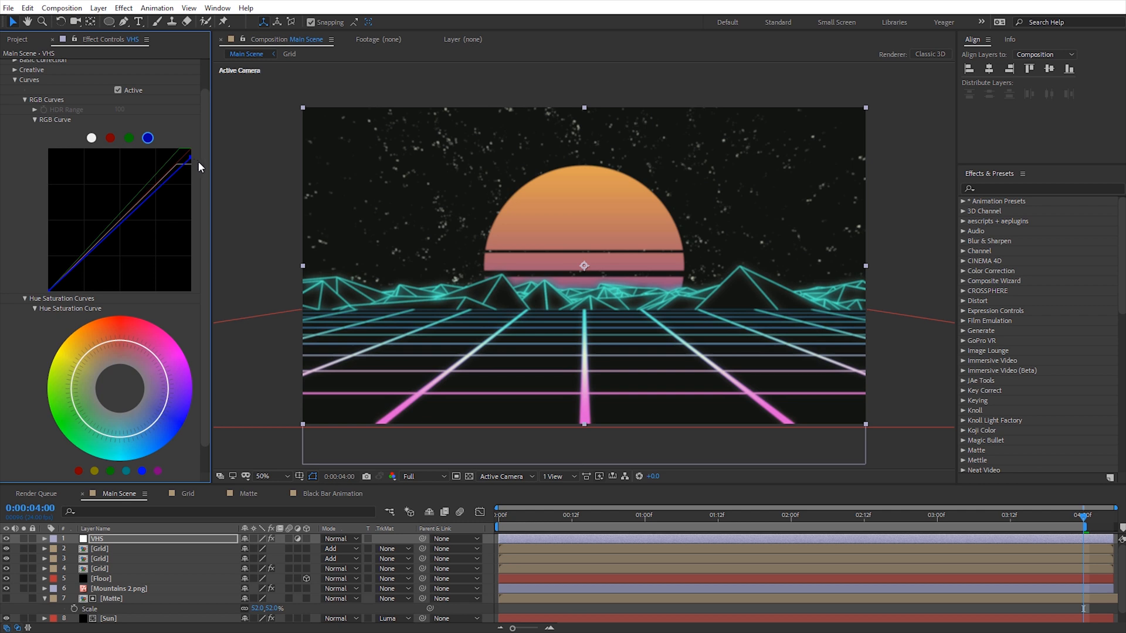
click(15, 81)
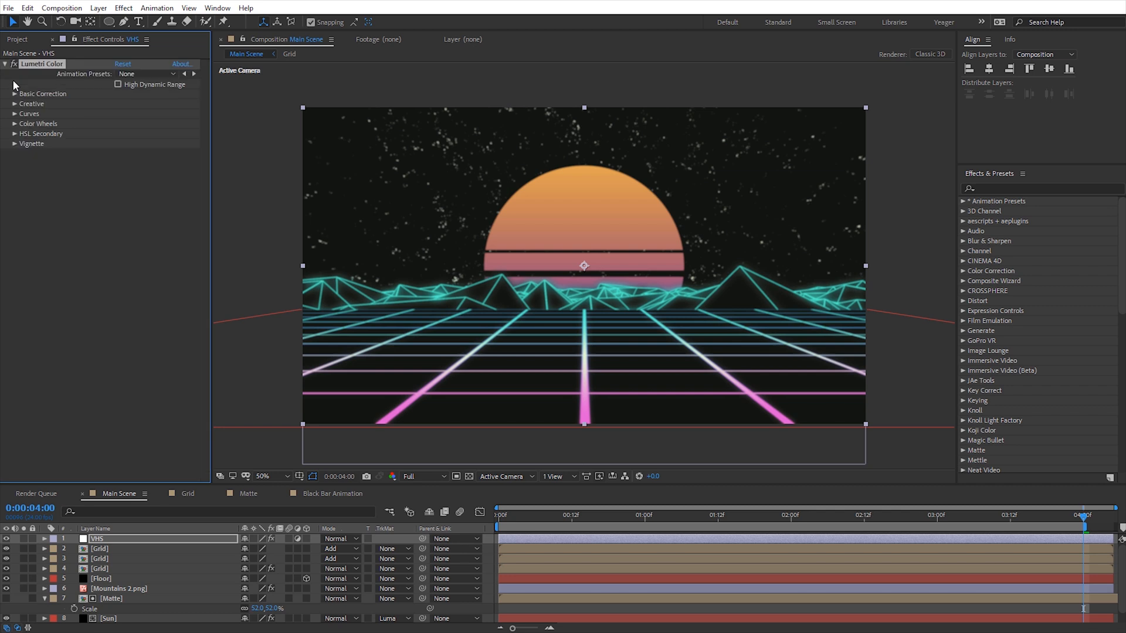
Step: Set the Lumetri Vignette Amount to -1 and toggle the VHS layer's visibility to compare the scene with and without it
click(14, 144)
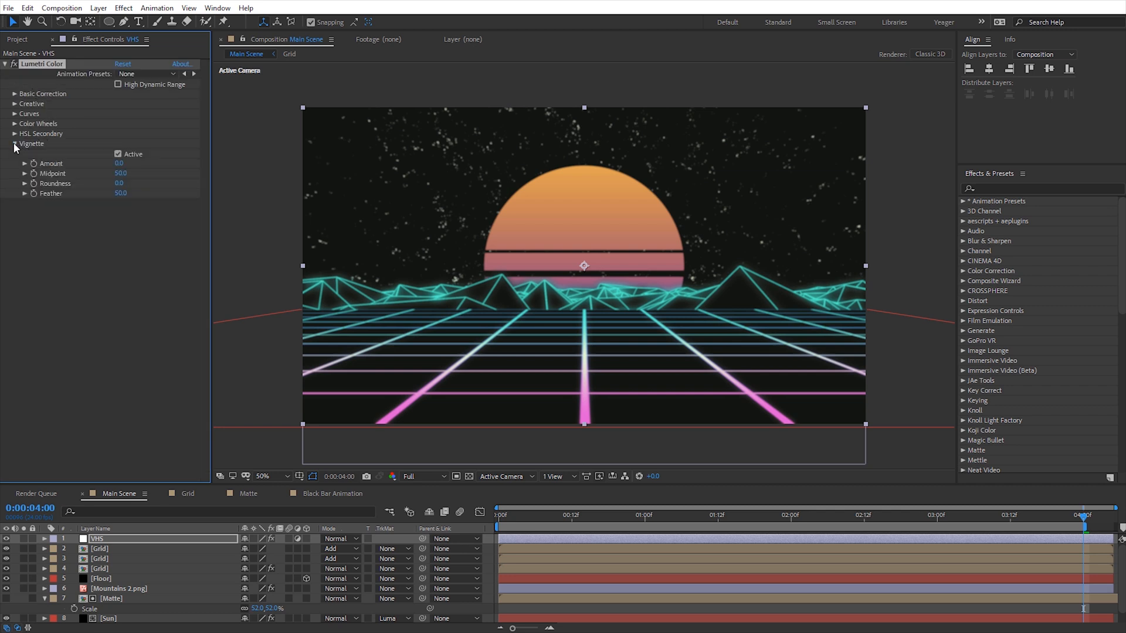
drag(121, 165, 101, 163)
click(121, 163)
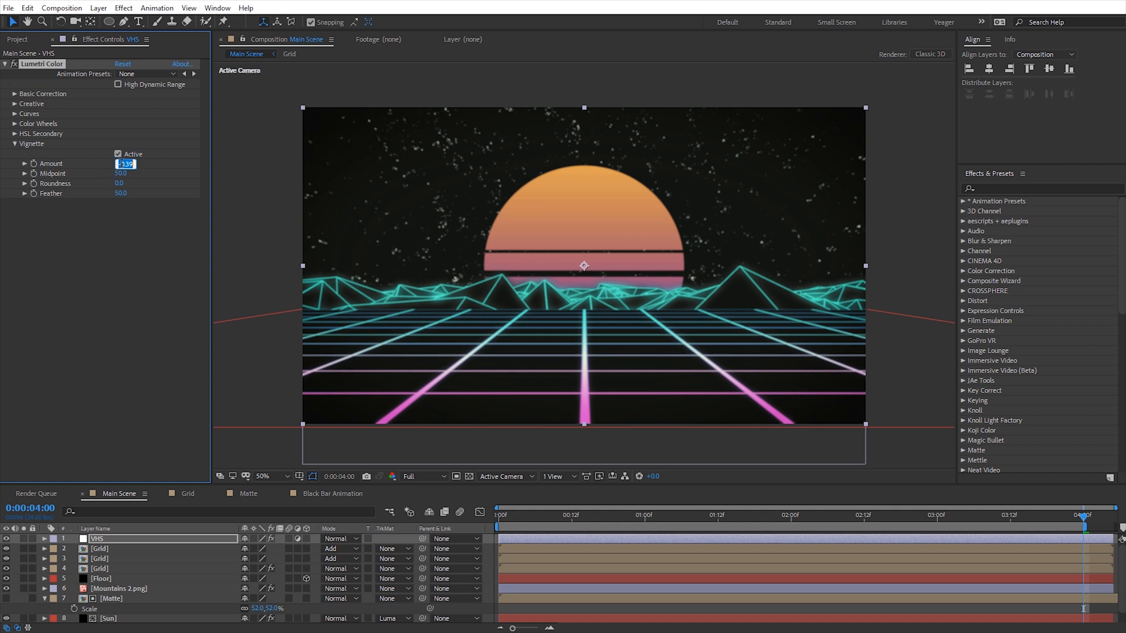
text(-1)
key(Return)
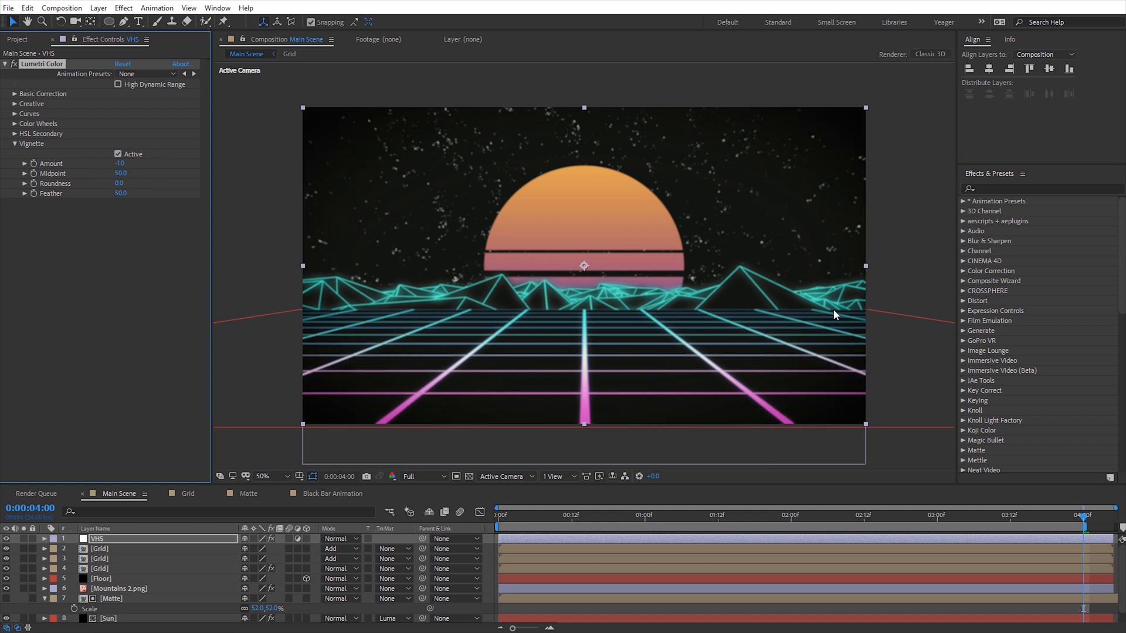
click(5, 539)
click(6, 539)
click(6, 539)
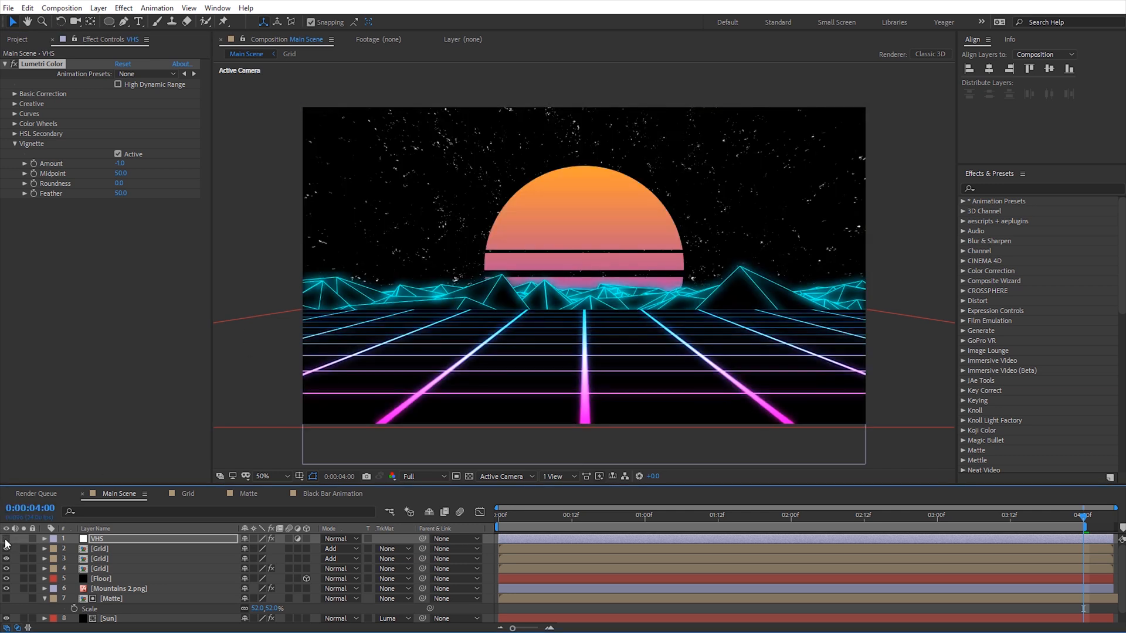
click(5, 539)
click(139, 297)
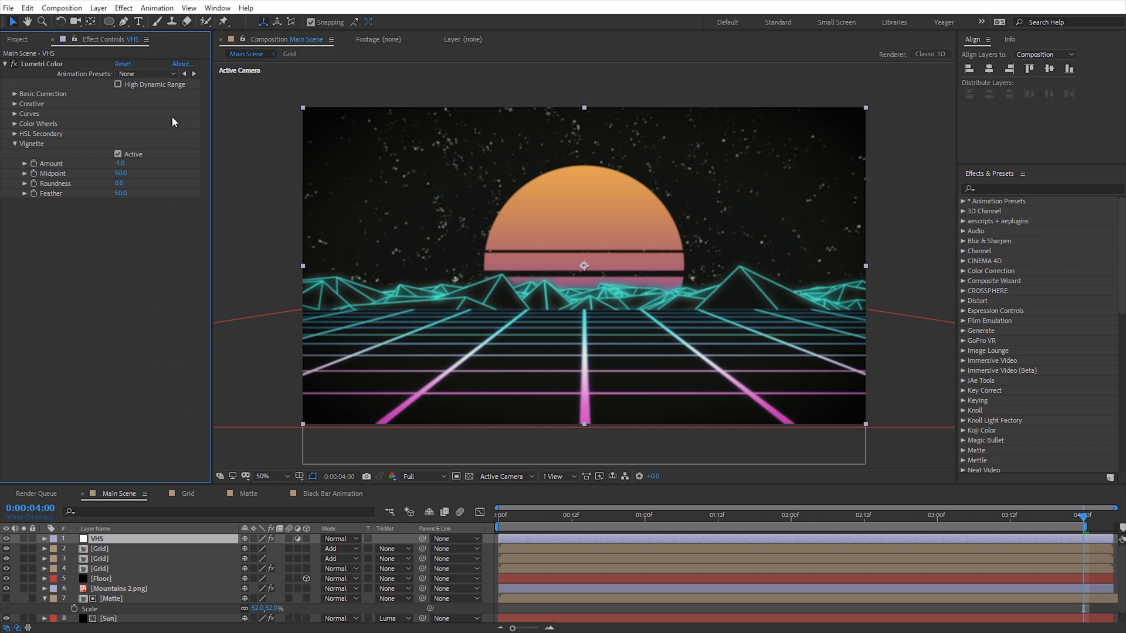
Step: Add a Channel Blur effect to the VHS layer with its Blur Dimensions set to Vertical
click(124, 8)
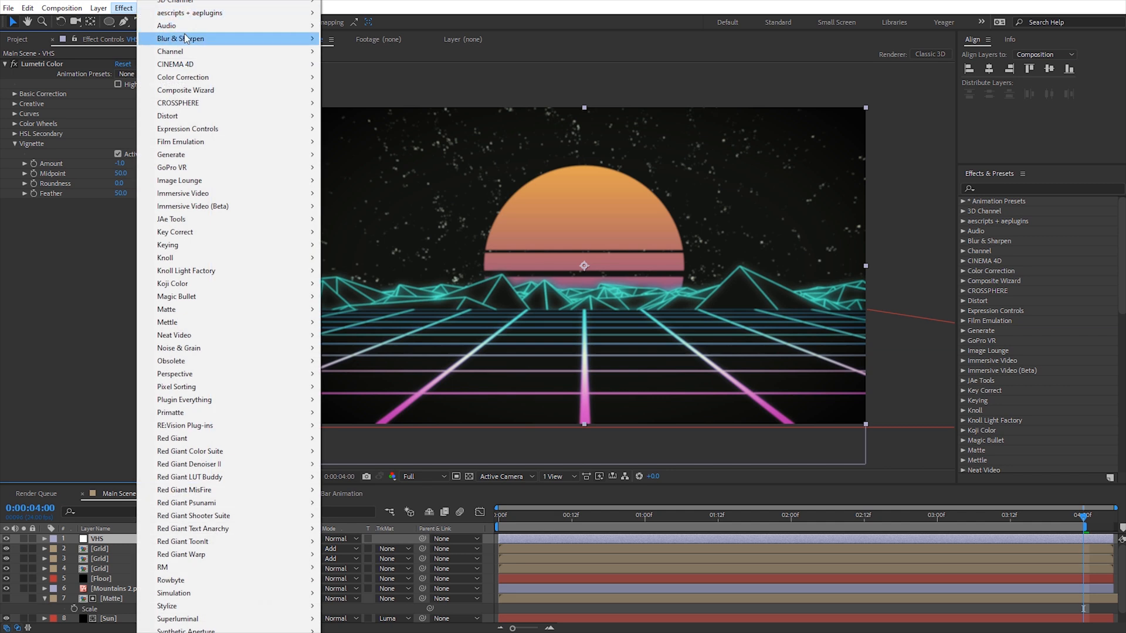
mouse_move(184, 38)
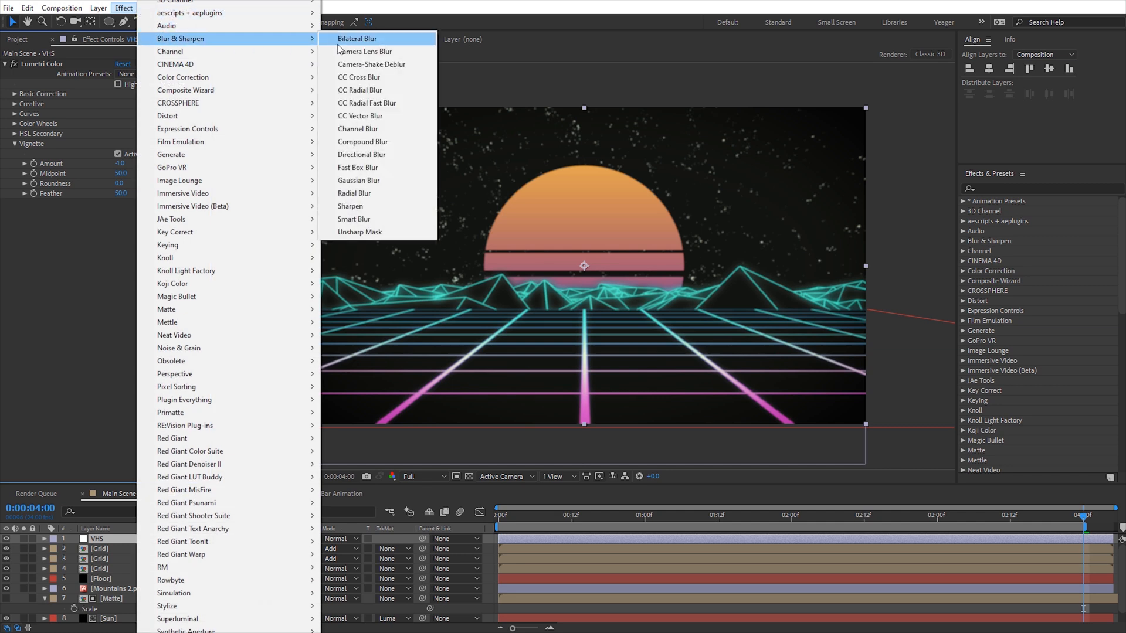
click(371, 129)
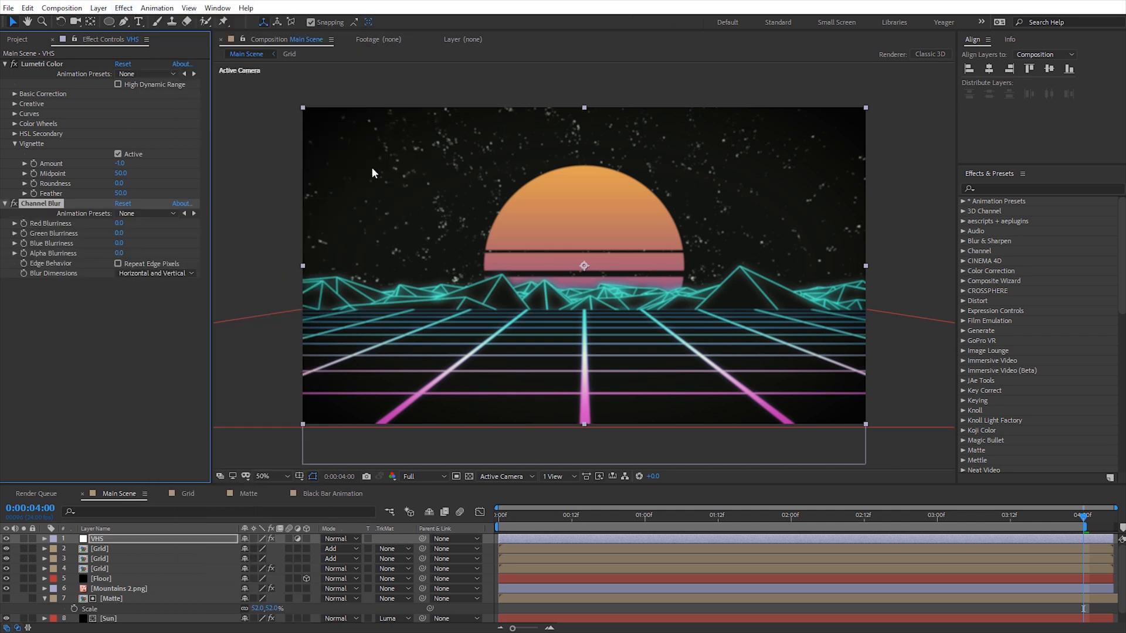
click(138, 273)
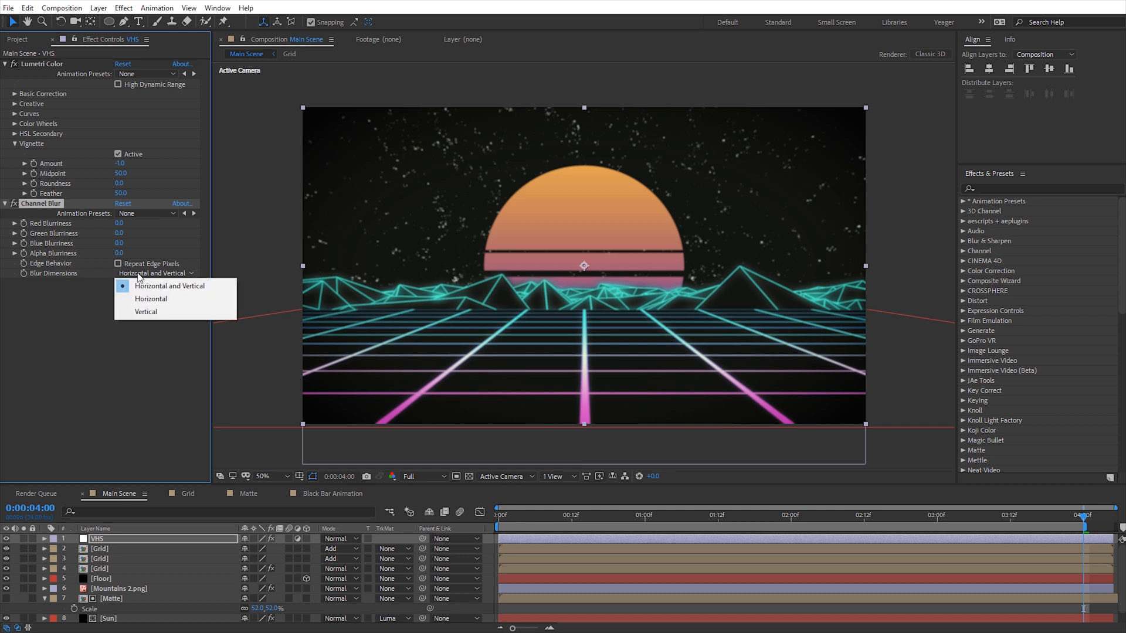
click(153, 309)
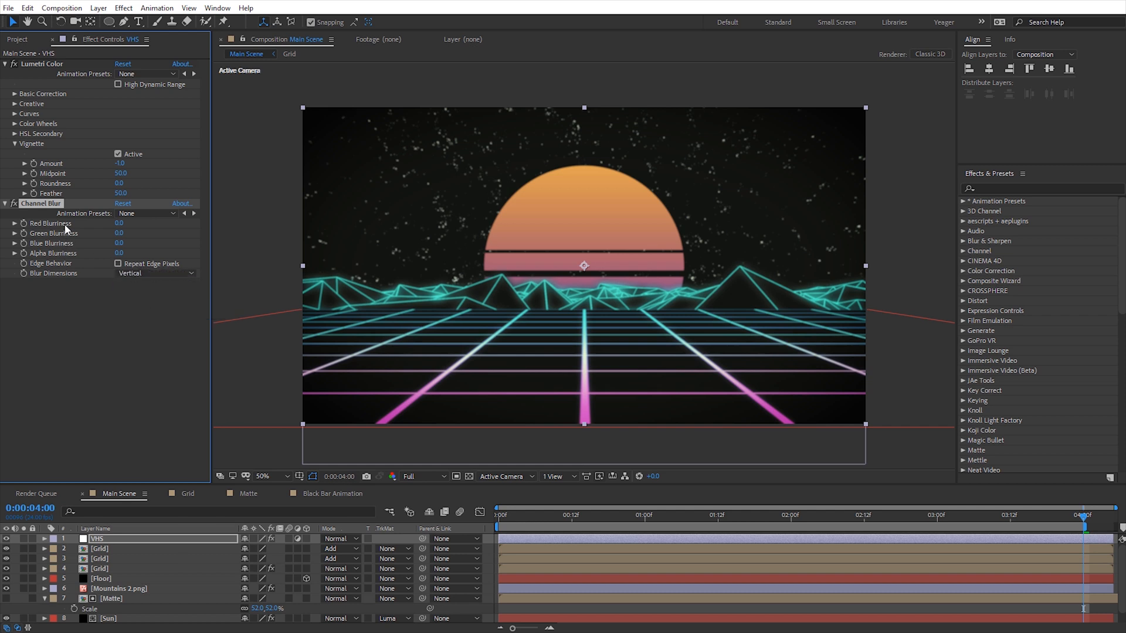
Step: Set the Channel Blur's Red Blurriness to 22 and inspect the colour fringing up close
click(121, 224)
text(22)
key(Return)
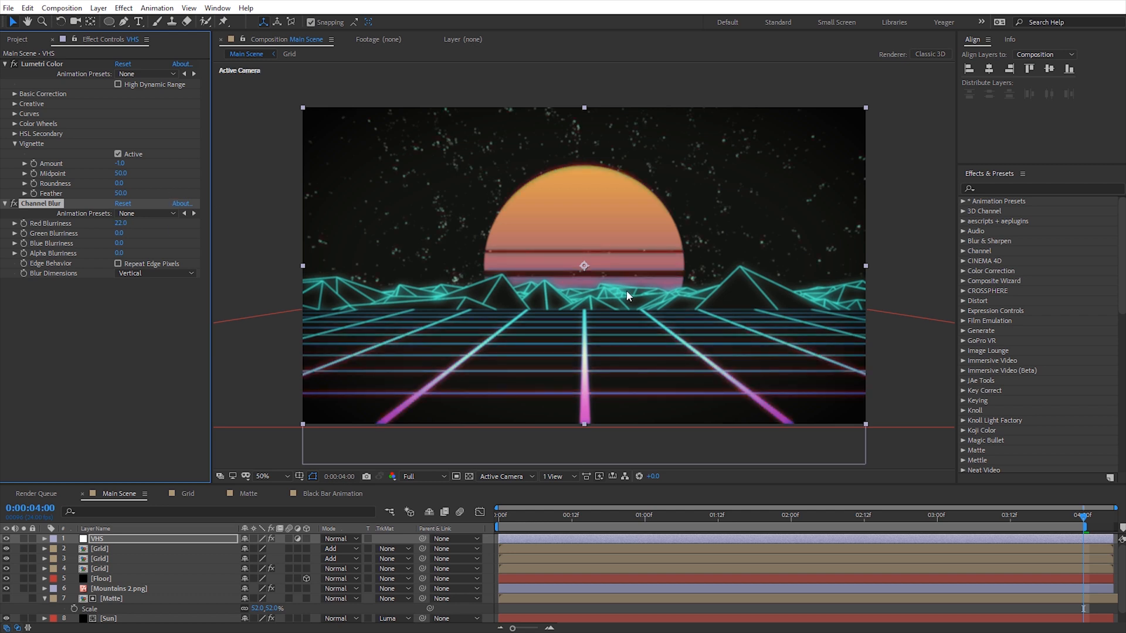
key(slash)
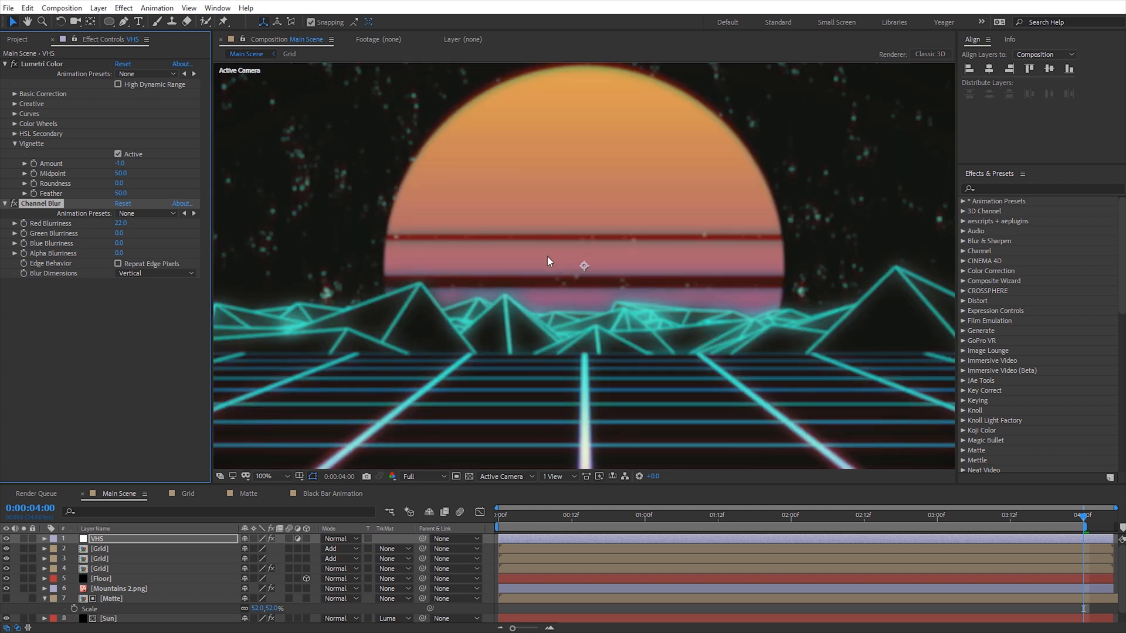
key(comma)
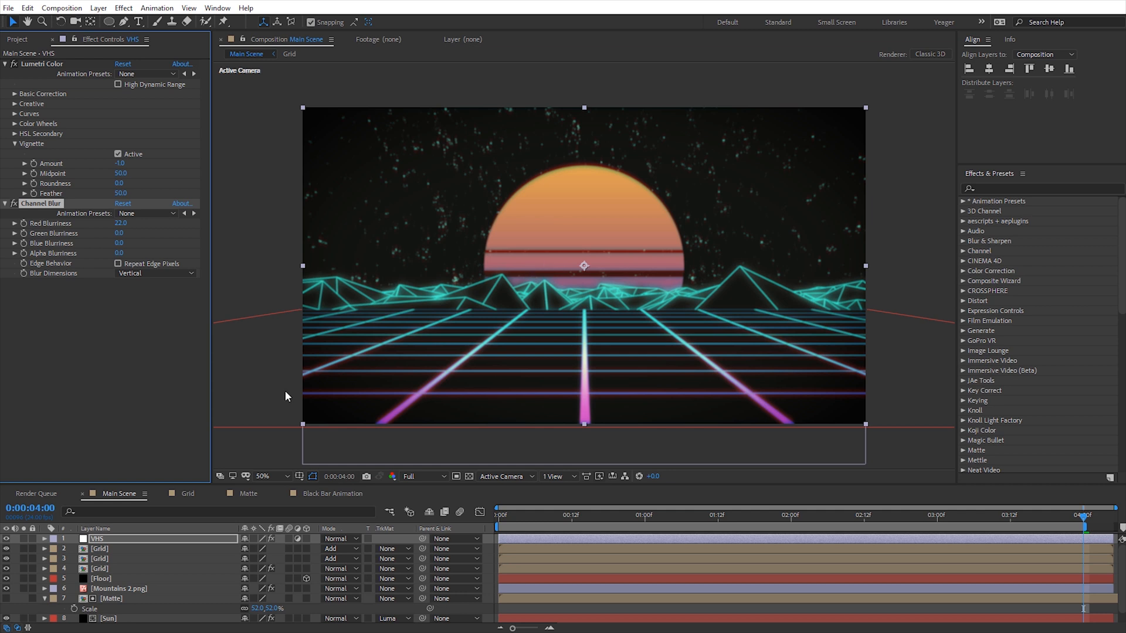
Step: Add a second Channel Blur effect to the VHS layer with its Blur Dimensions set to Horizontal
click(124, 7)
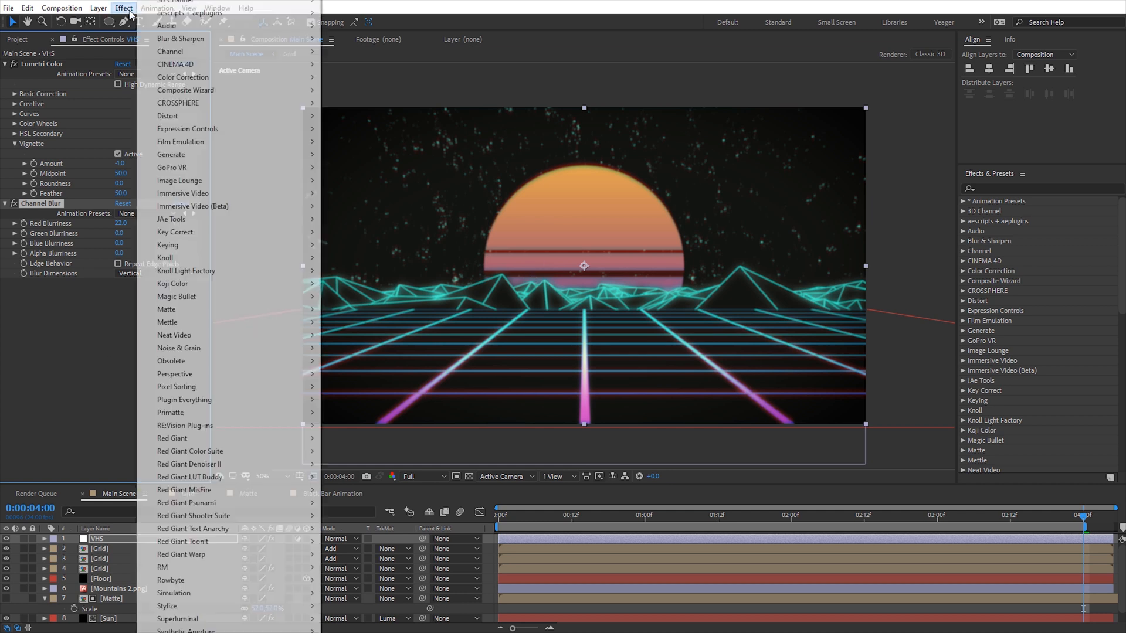
mouse_move(185, 37)
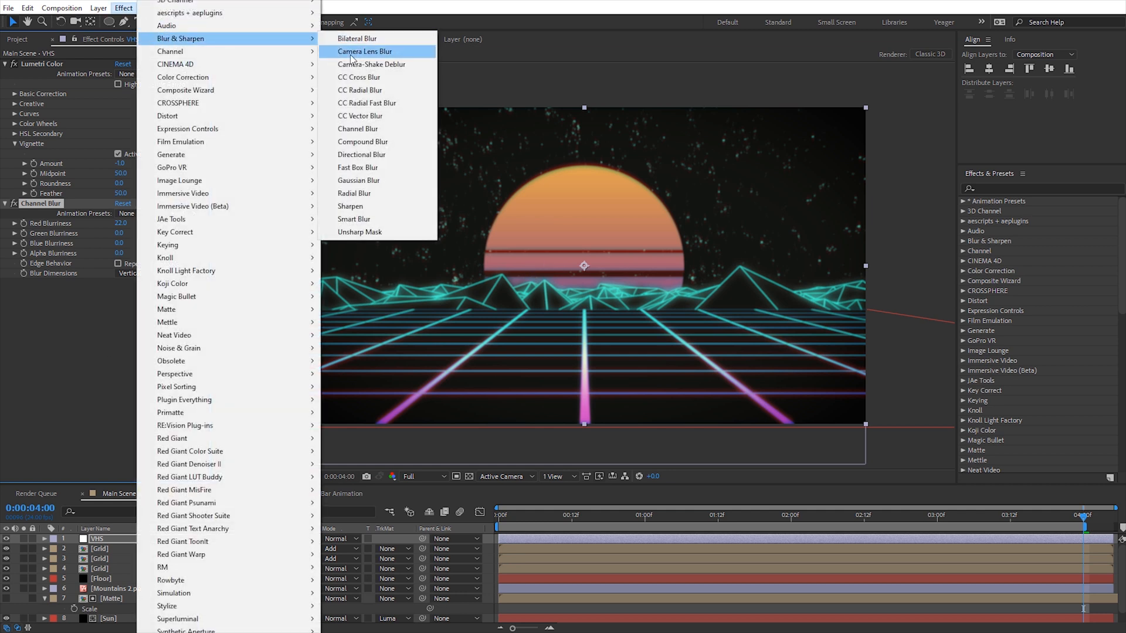
click(368, 128)
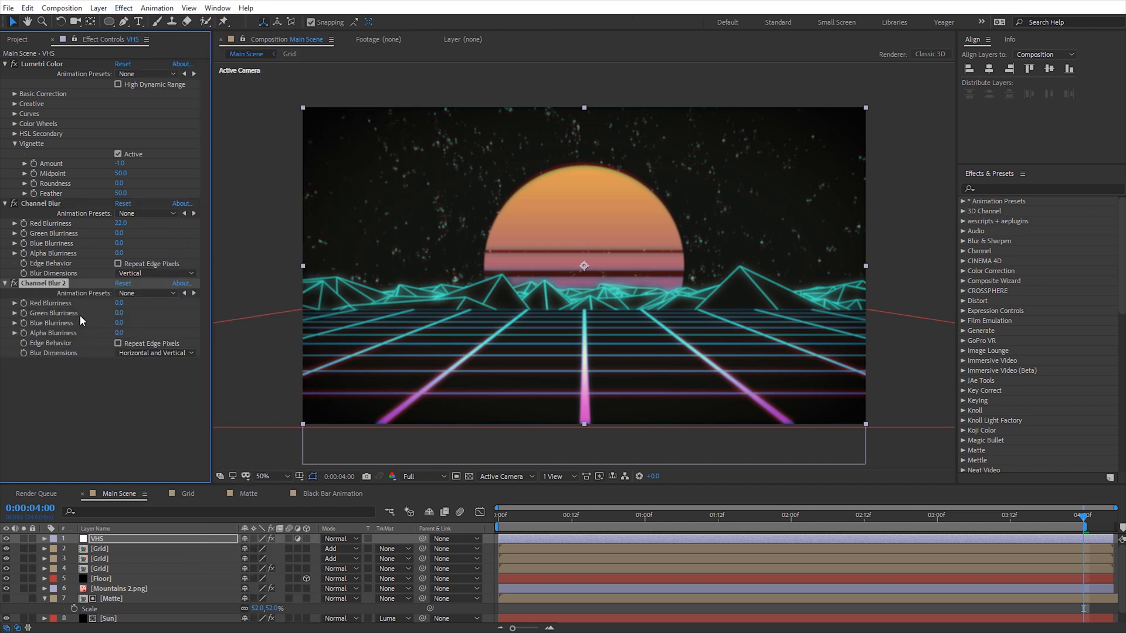
click(162, 353)
click(170, 379)
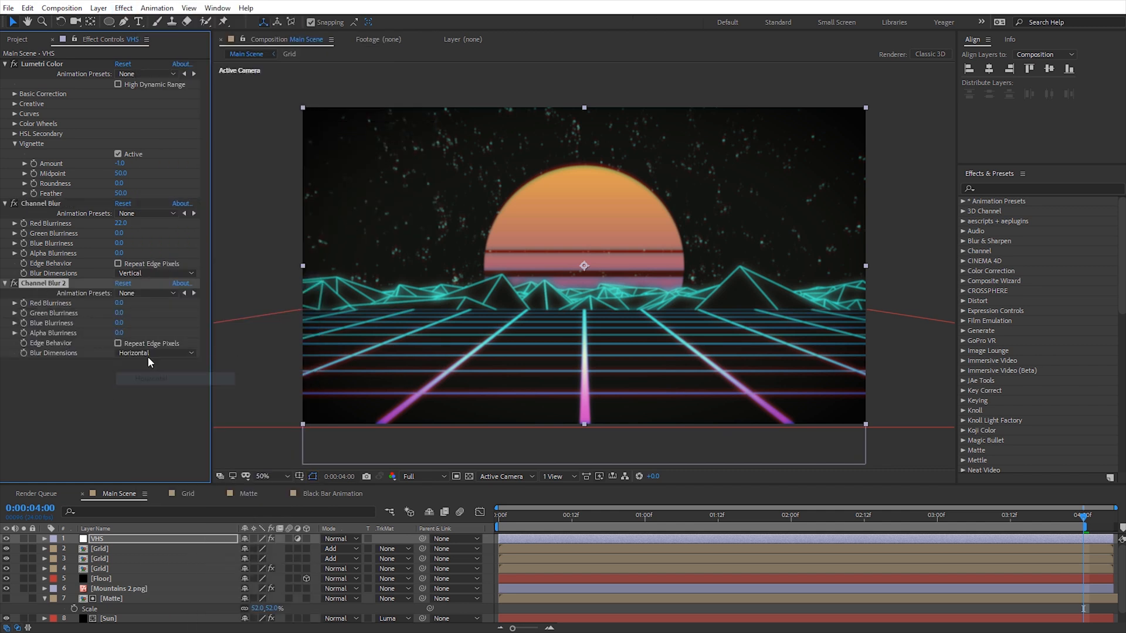
Step: Set the second Channel Blur's Red Blurriness to 10 and its Blue Blurriness to 14
click(124, 304)
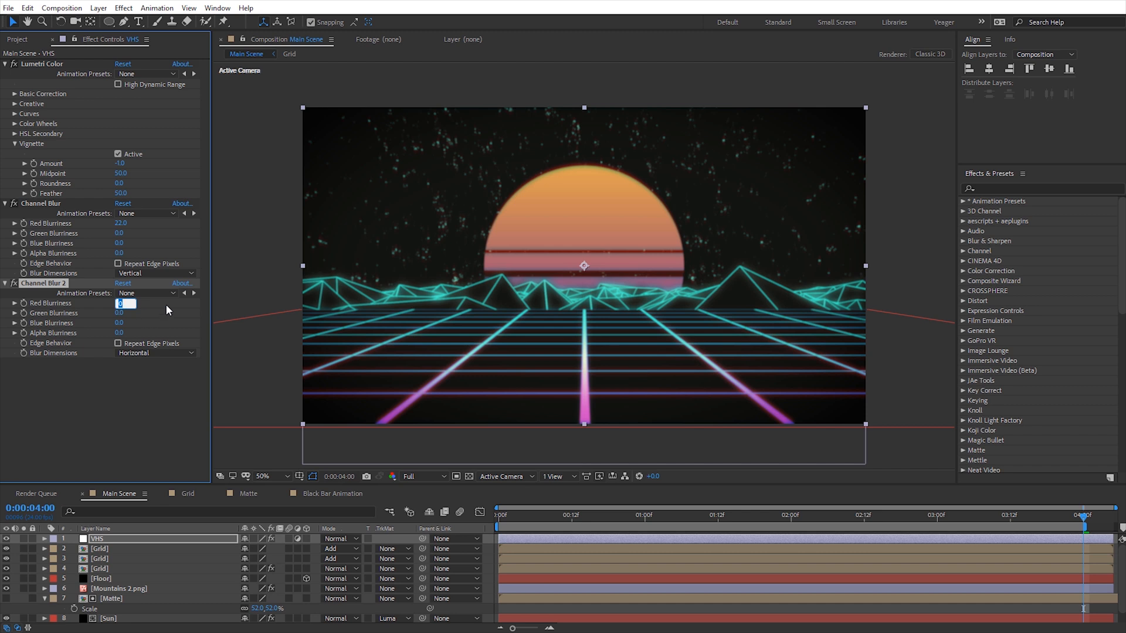
text(10)
key(Return)
Step: Add an Unsharp Mask to the VHS layer with Amount 100 and Radius 12, and inspect the sharpening up close
click(124, 7)
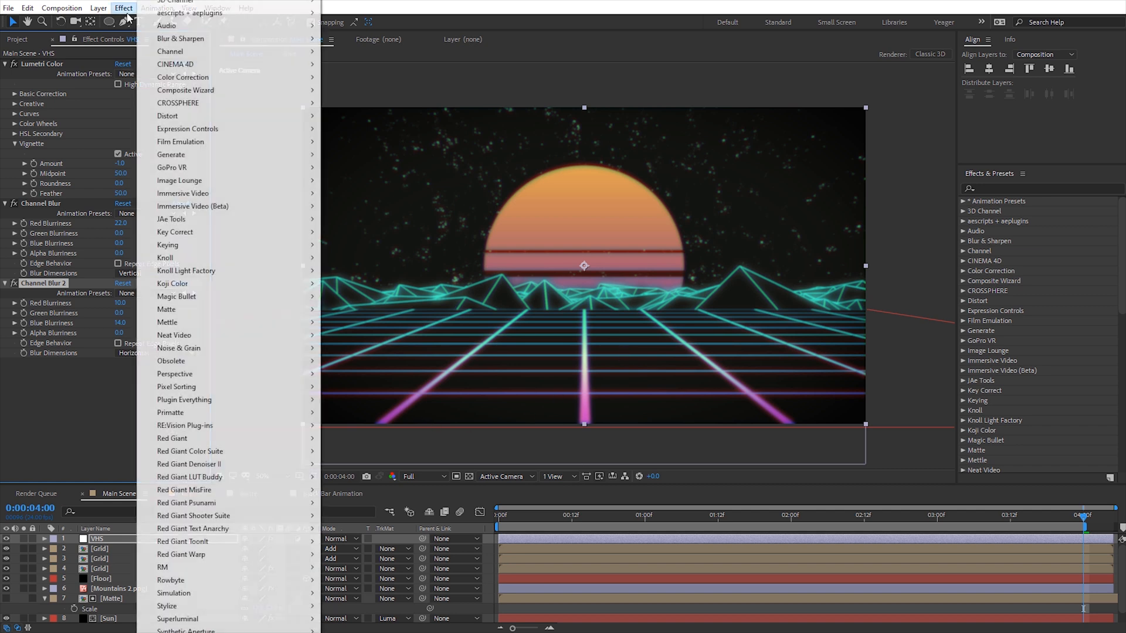
mouse_move(210, 38)
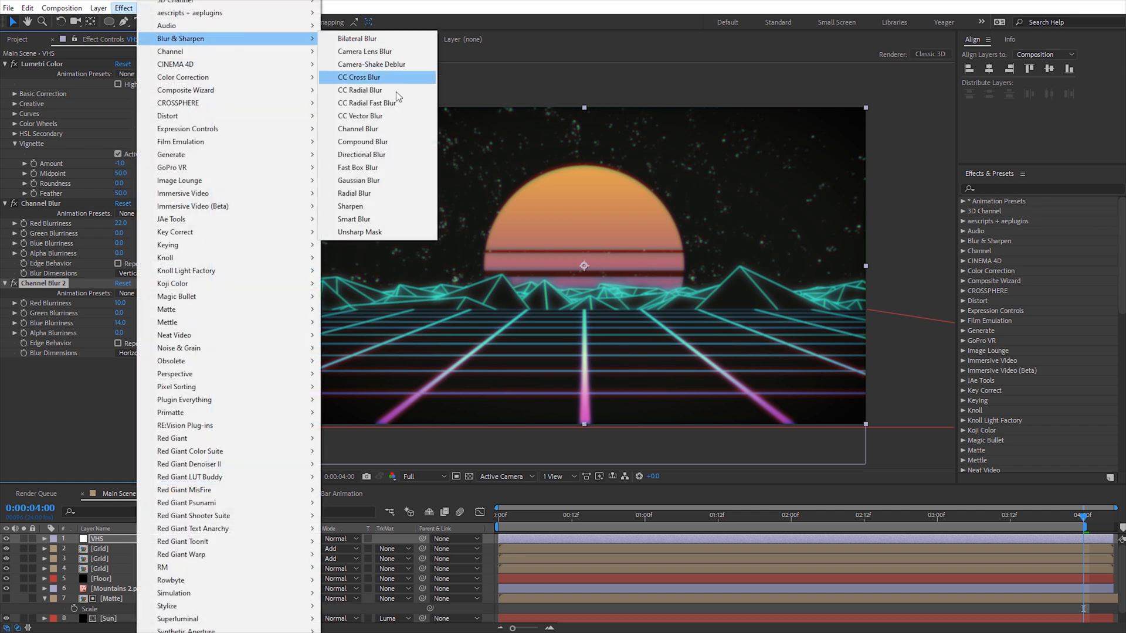
click(386, 231)
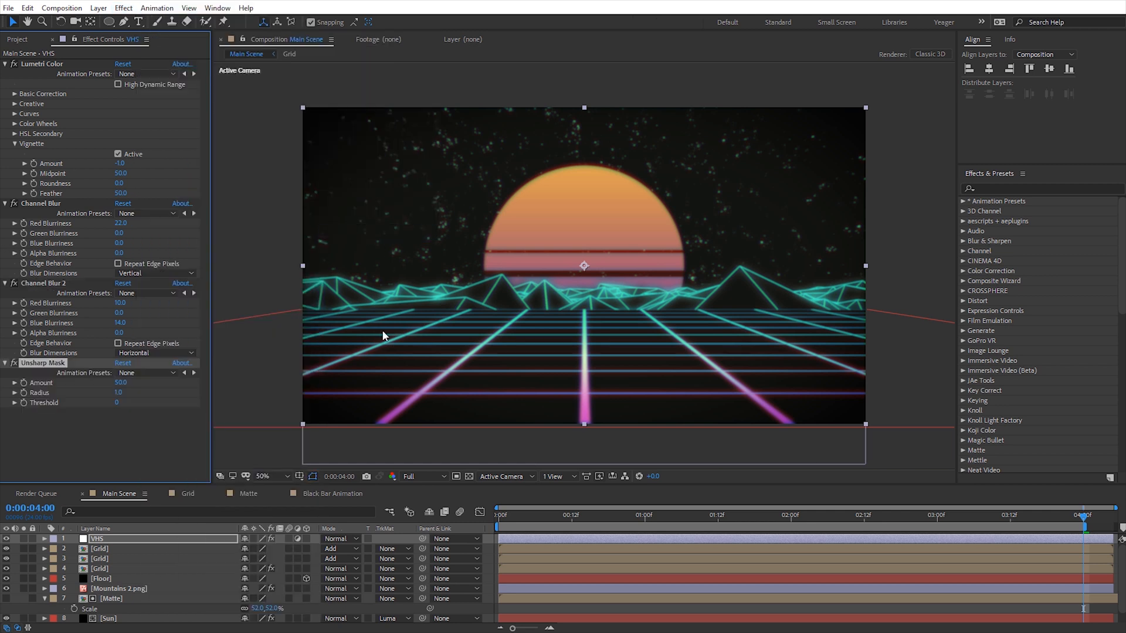
click(121, 383)
text(12)
key(Return)
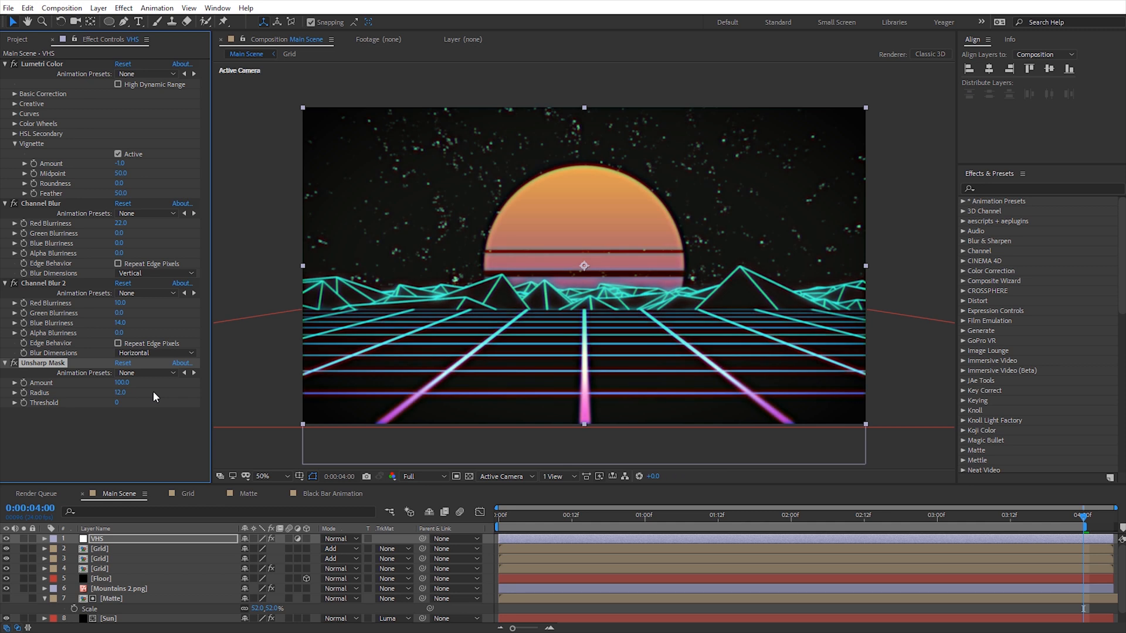
scroll(546, 285, up, 1)
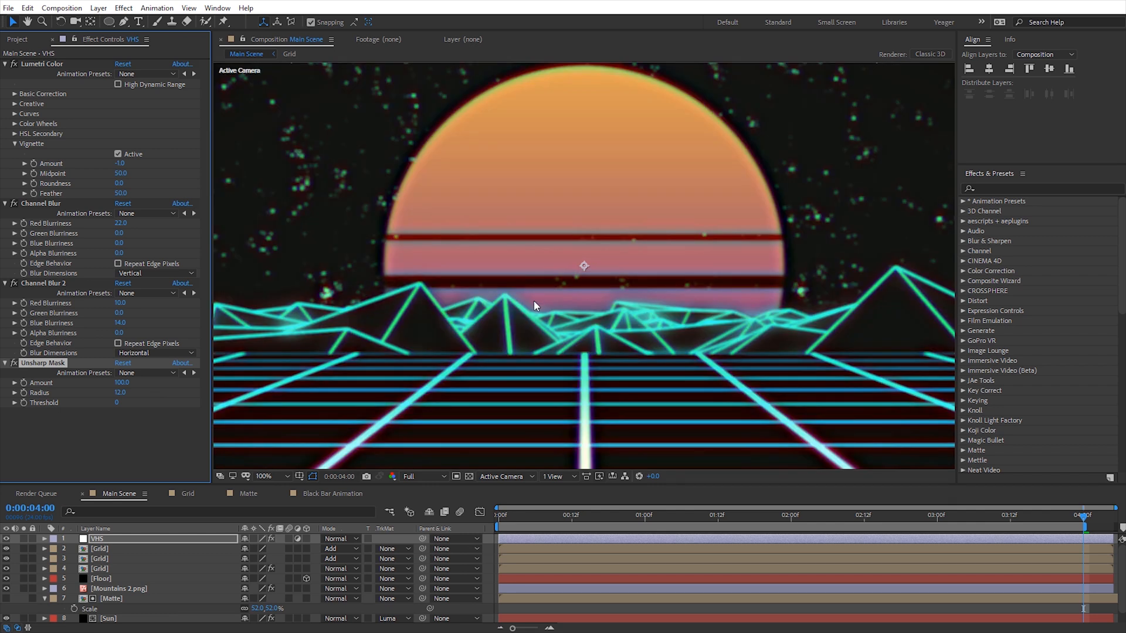
scroll(533, 305, down, 1)
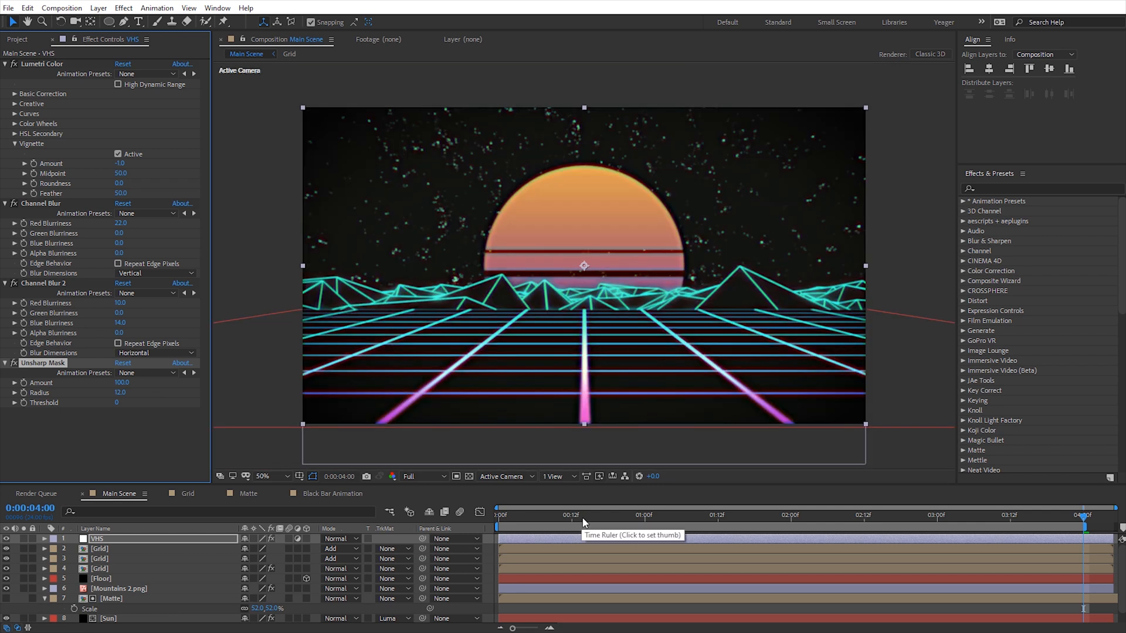
Step: Create a new adjustment layer above the VHS layer and name it Shake
right_click(246, 205)
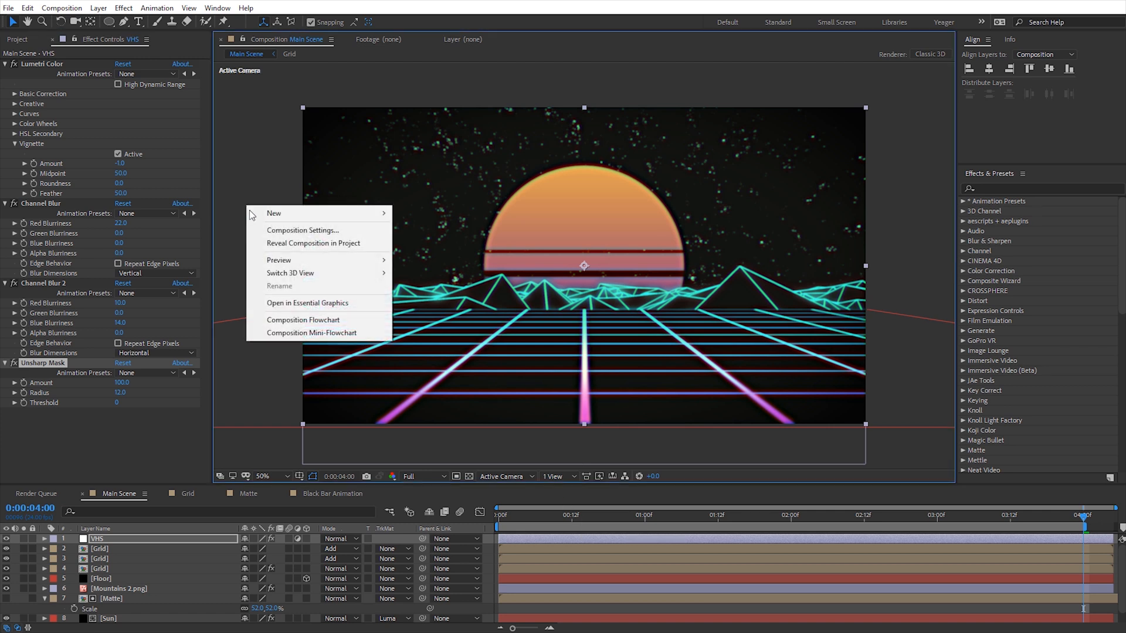
mouse_move(271, 216)
click(437, 307)
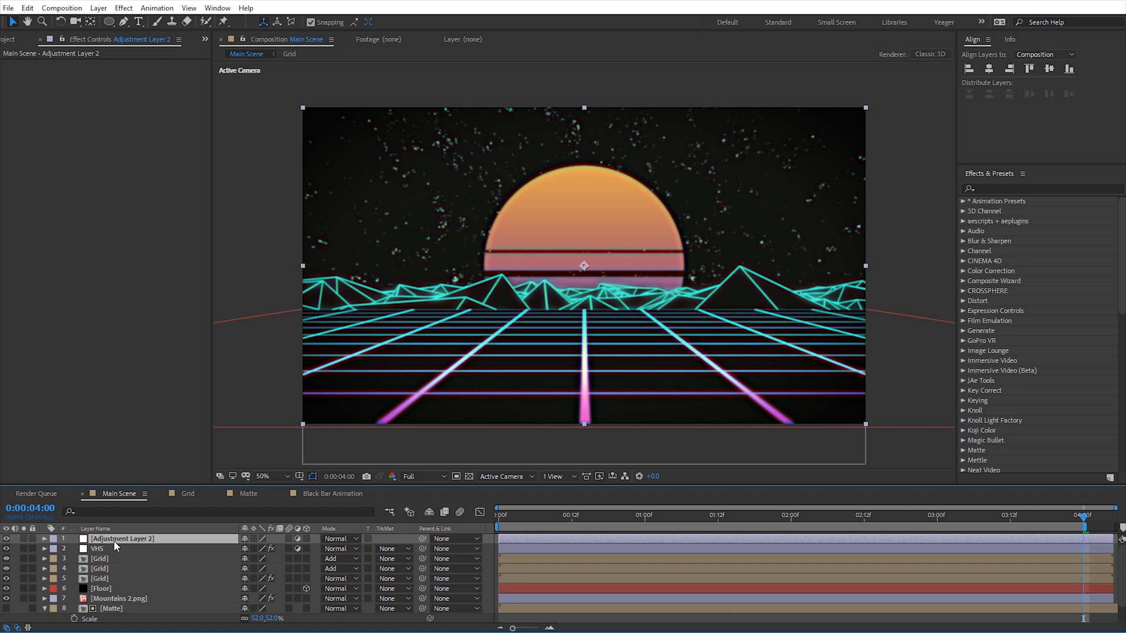
key(Return)
text(Shake)
key(Return)
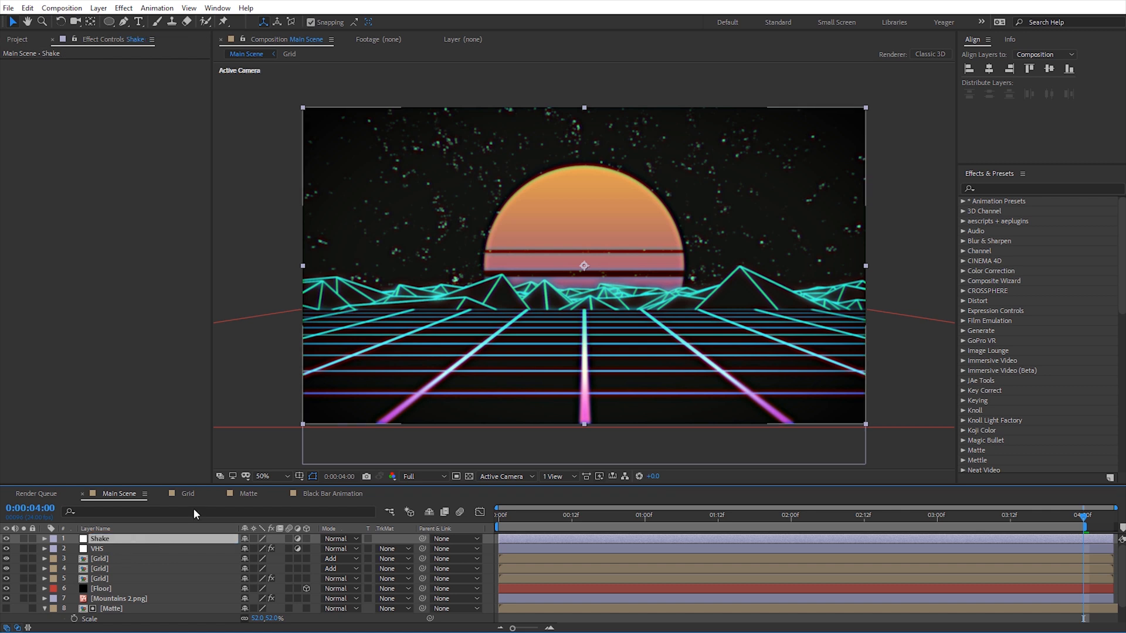
Step: Add a Distort Transform effect to the Shake layer and set its Scale to 101
click(123, 7)
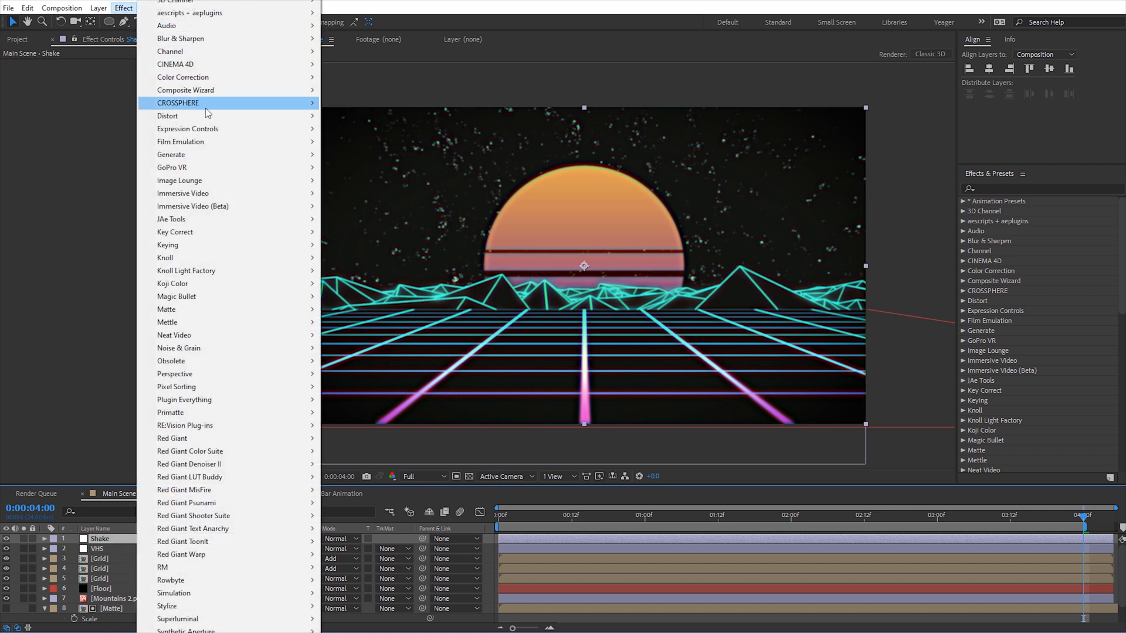
mouse_move(209, 116)
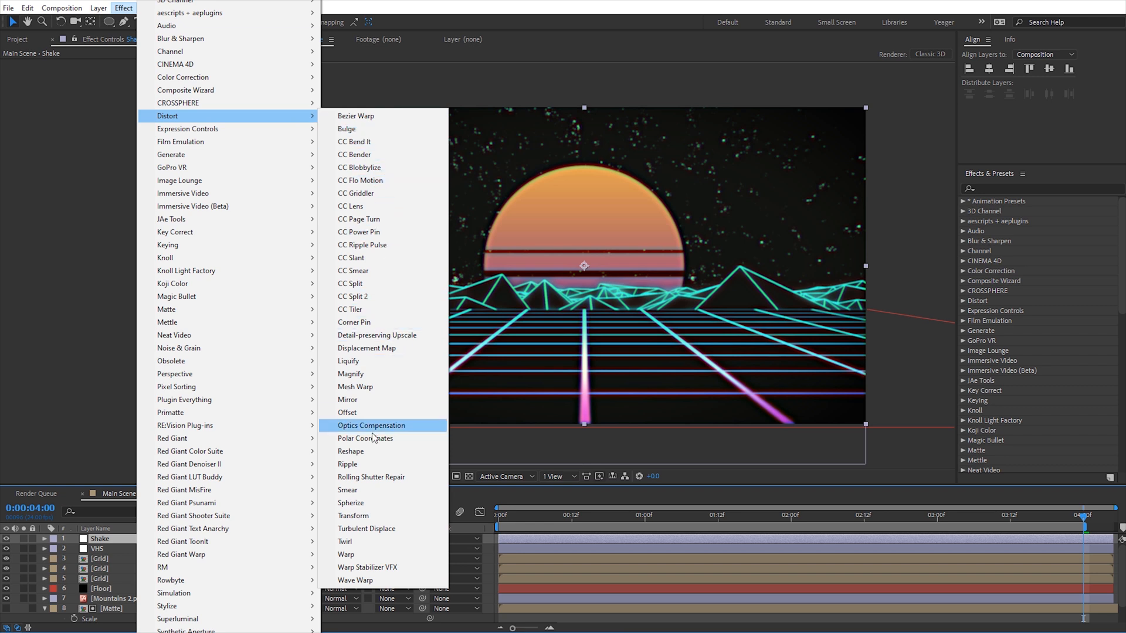
click(364, 516)
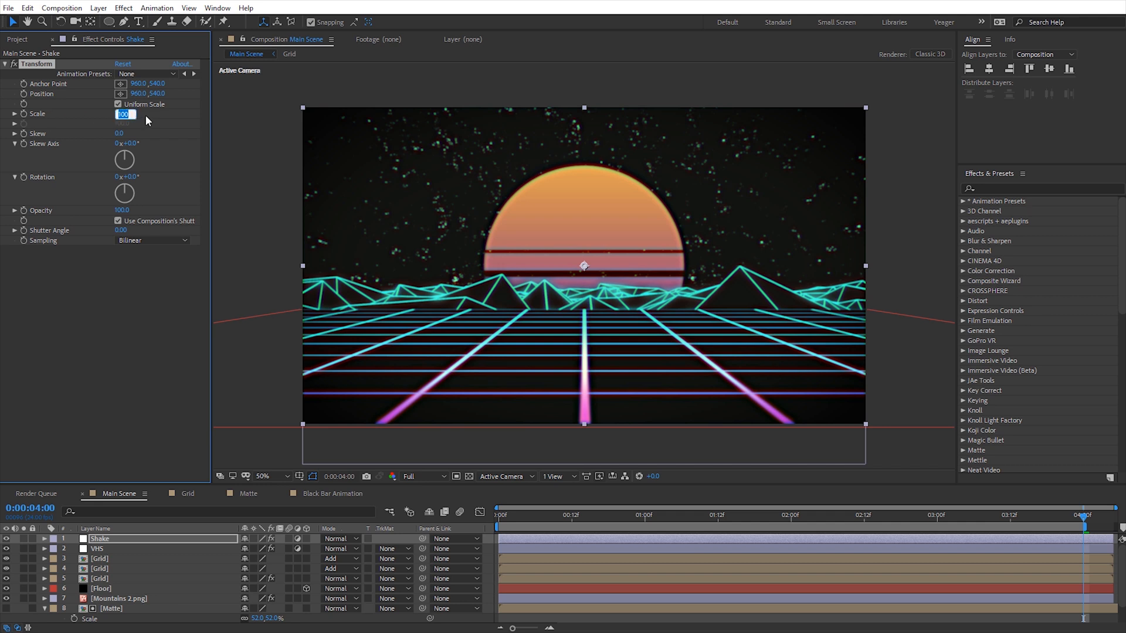
key(Return)
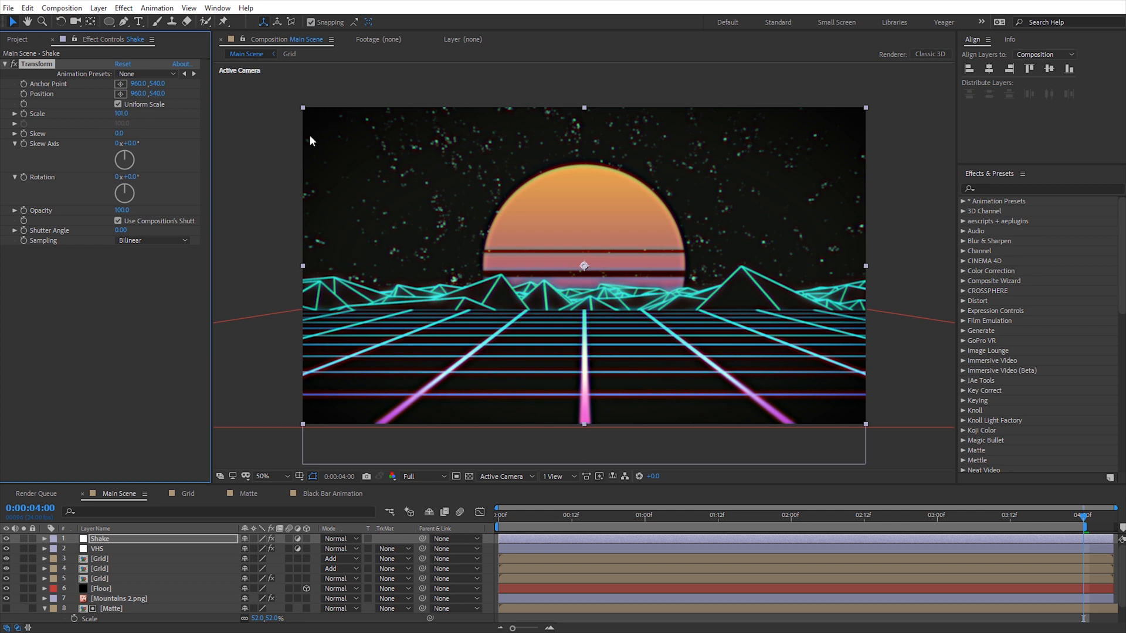
Step: Add the expression wiggle(7,3) to the Transform effect's Anchor Point and scrub the first frames to preview the shake
alt+click(24, 83)
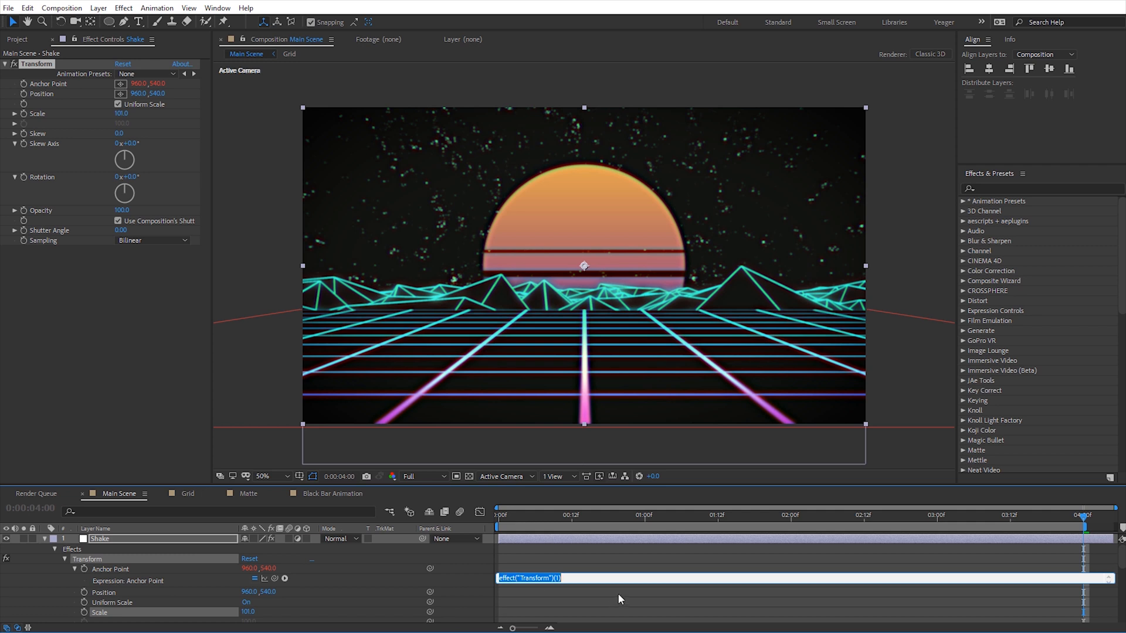
text(wiggle(7,3)
click(539, 590)
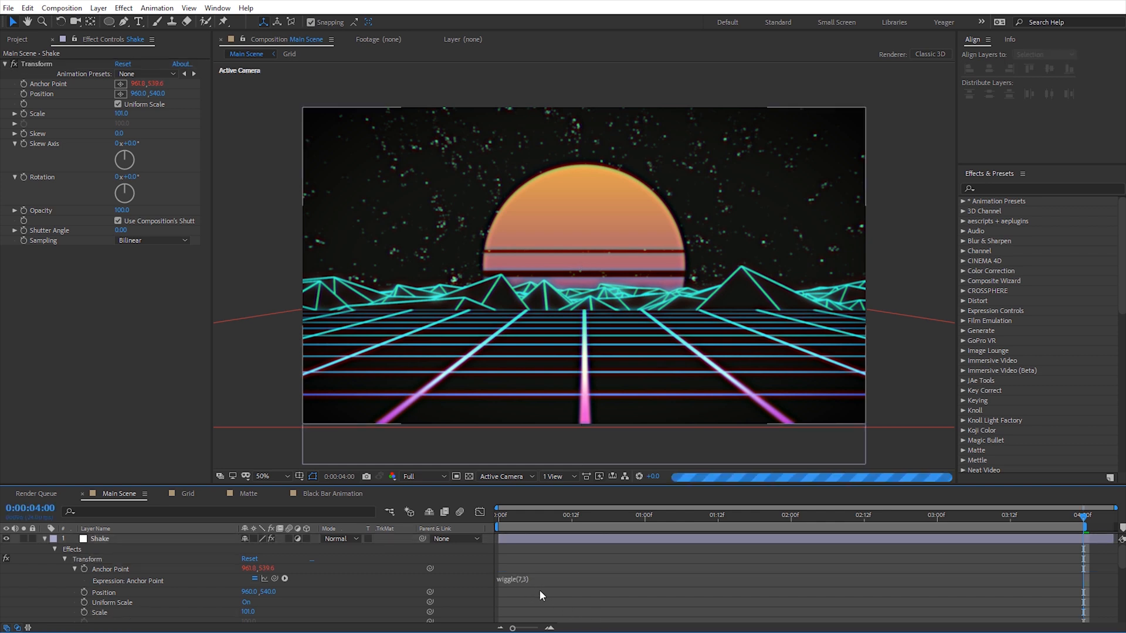
click(44, 537)
click(535, 515)
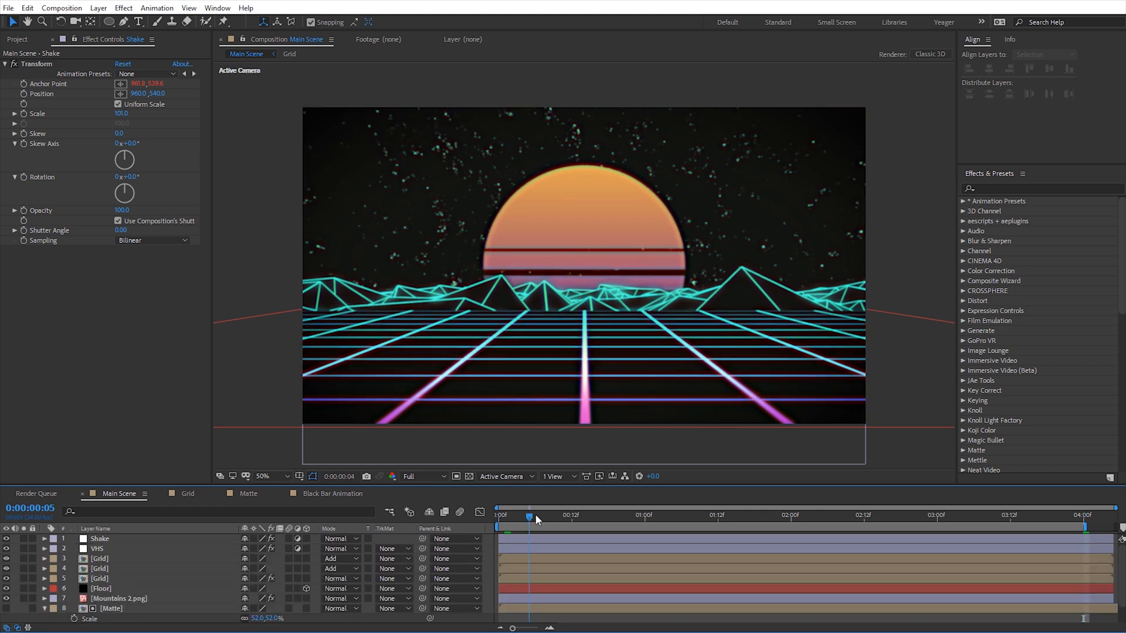
drag(535, 513, 497, 538)
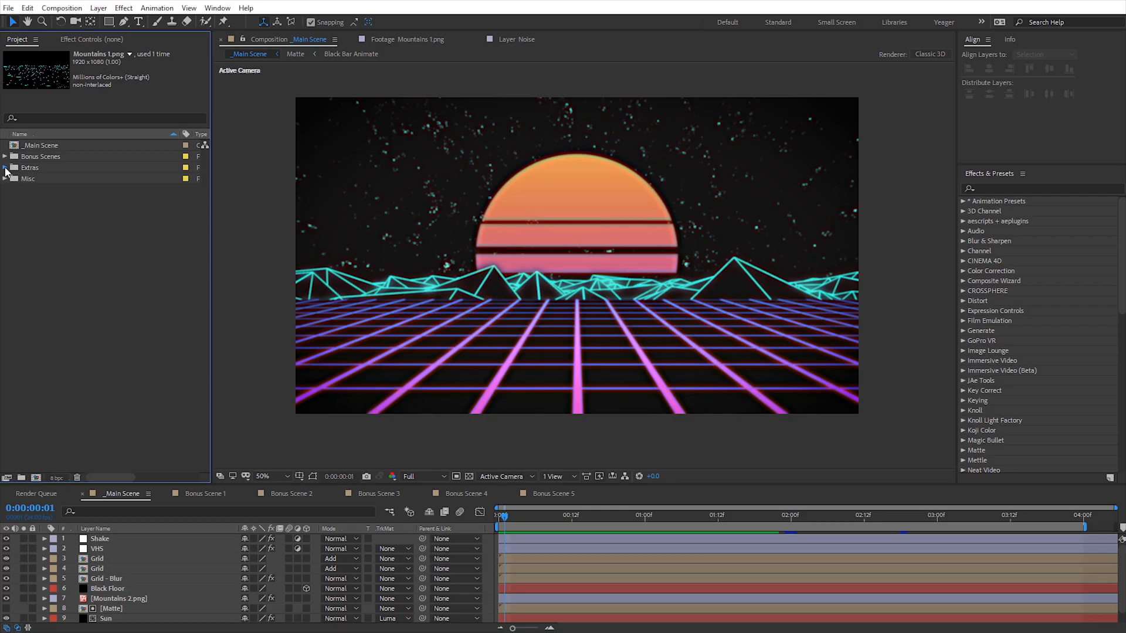
Step: Expand the Extras folder in the finished project to view its supplied assets
click(4, 167)
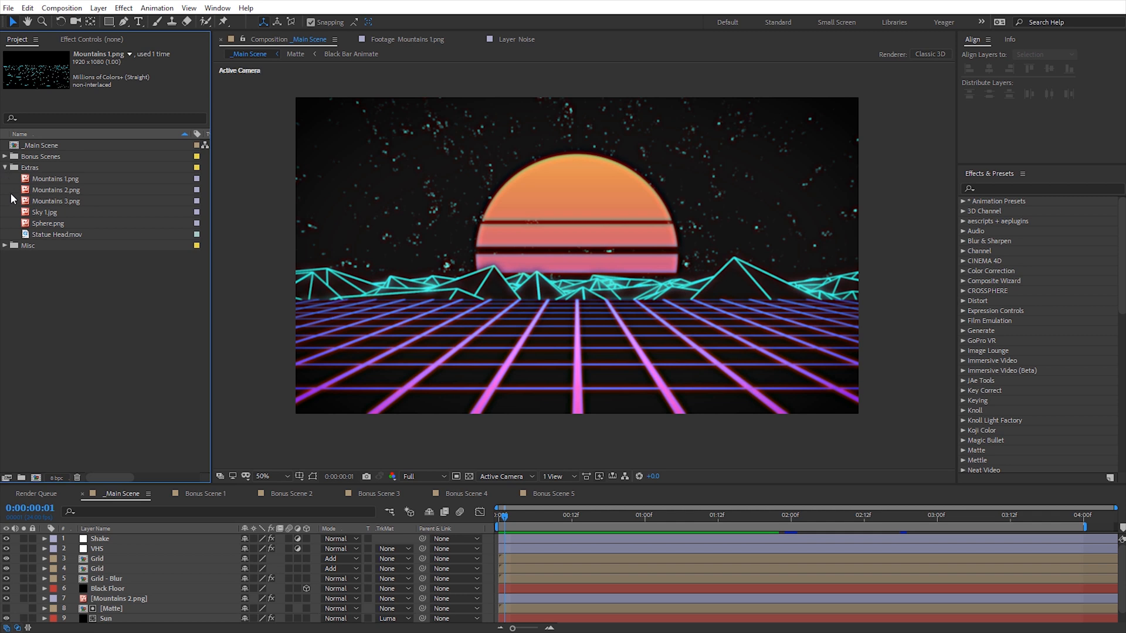